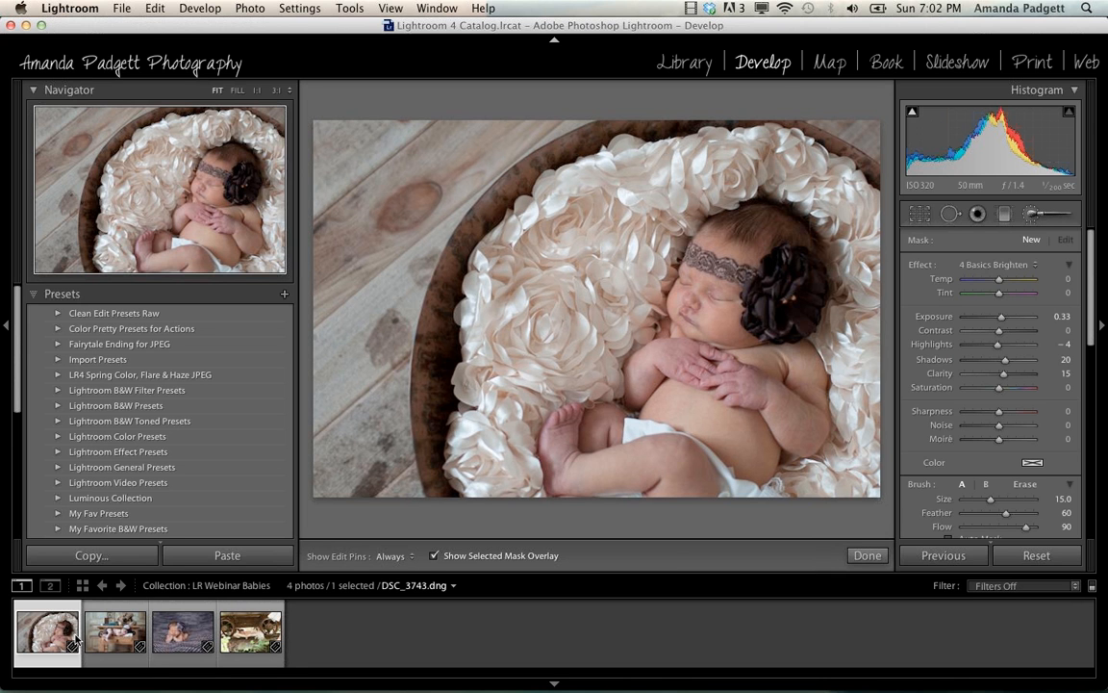
Expand the list of collections and open the Chicago 2012 Workshop collection in the Events set.
left_click(112, 634)
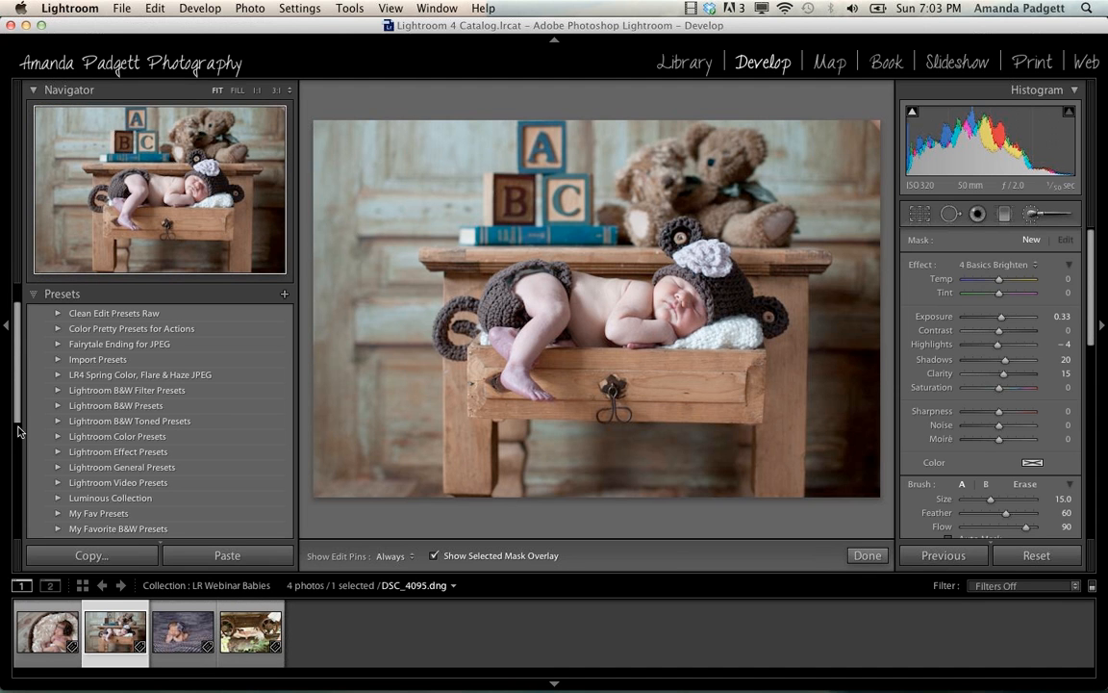
left_click_drag(17, 366, 19, 506)
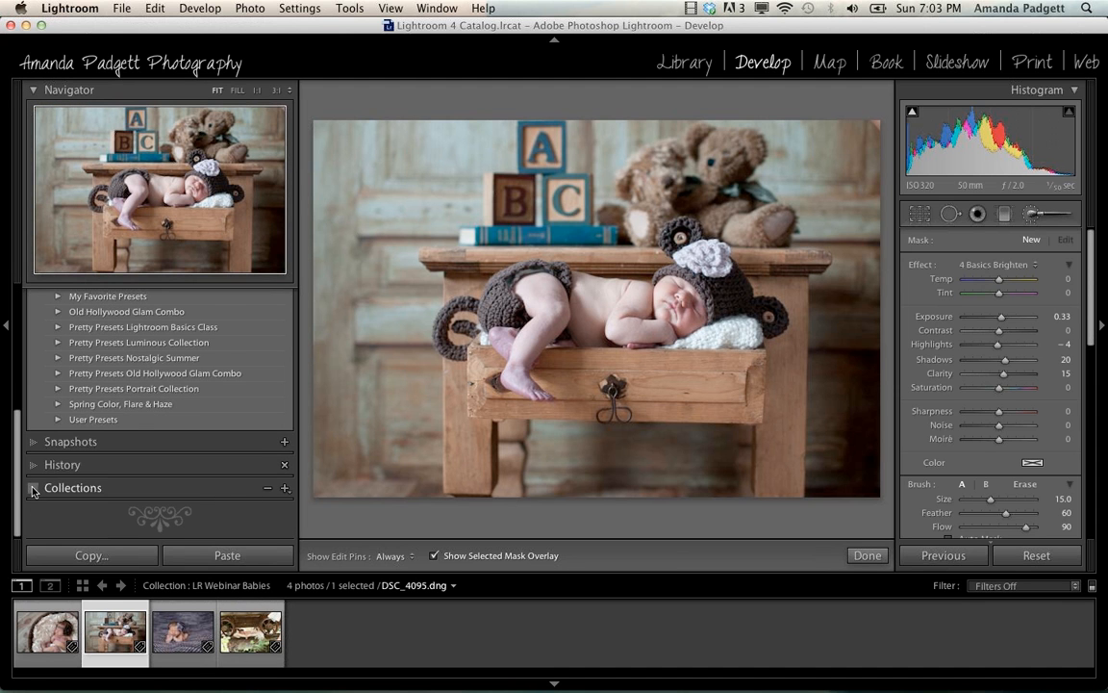
left_click(36, 488)
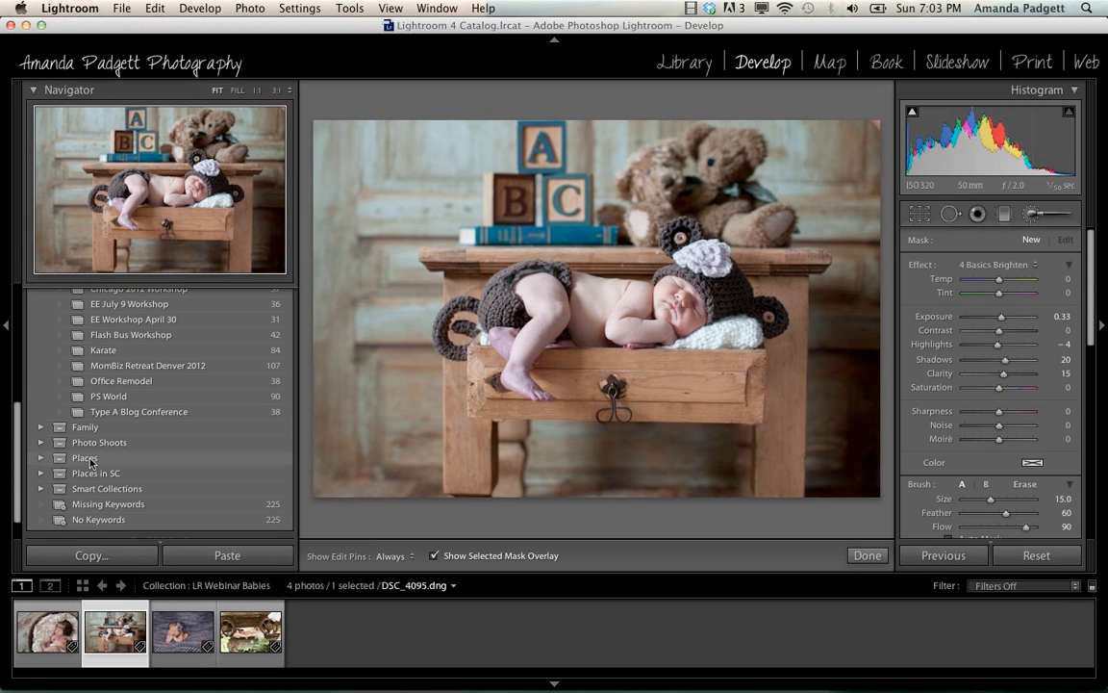
scroll(100, 460, "up", 3)
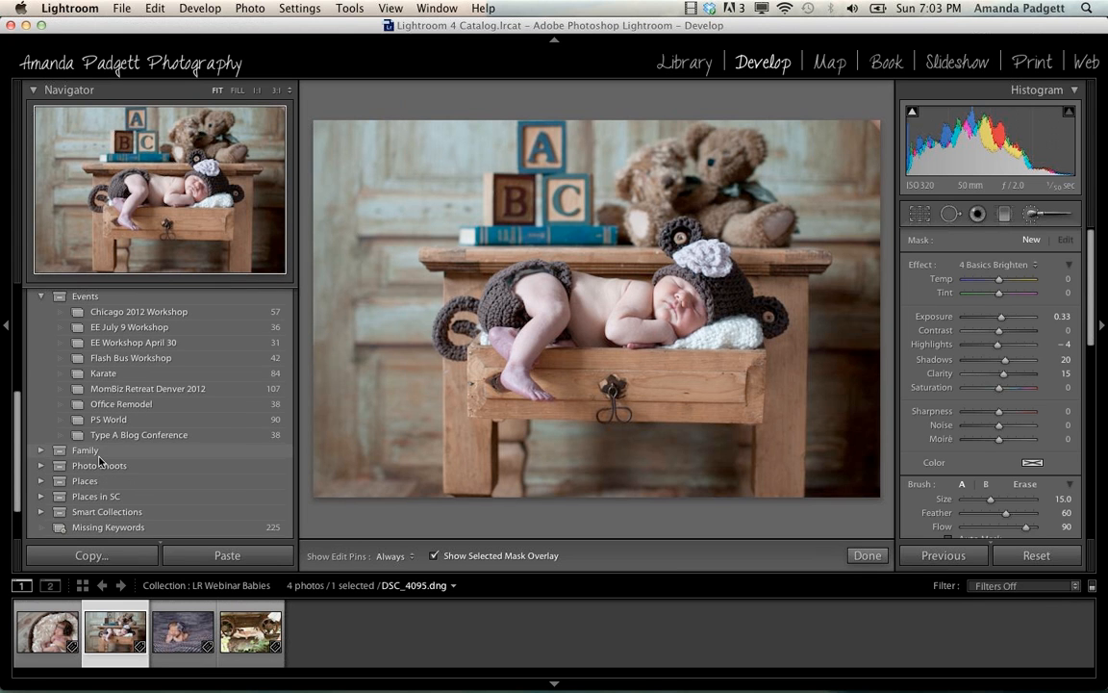
scroll(100, 459, "up", 4)
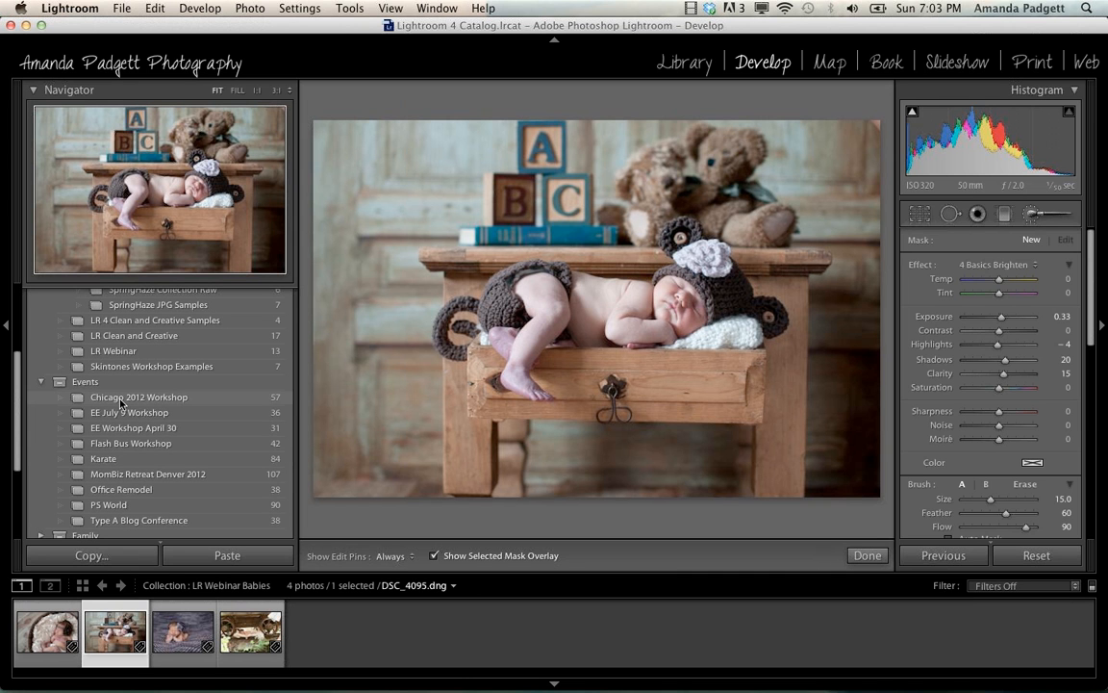
left_click(121, 399)
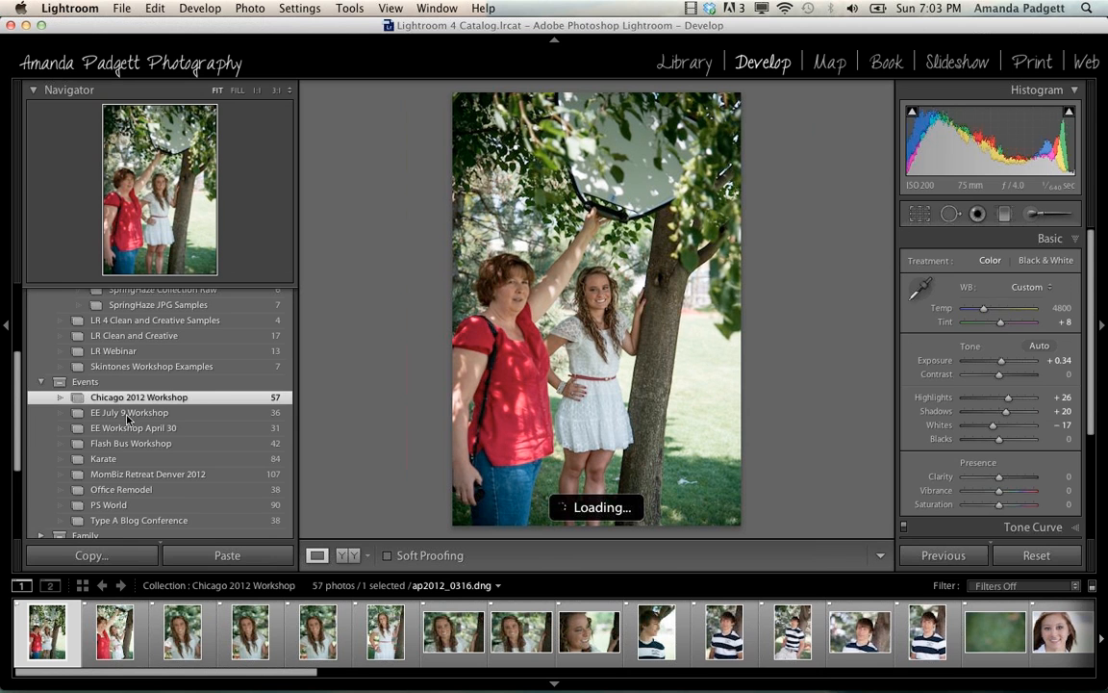
Reopen the LR Webinar Babies collection under Preset Collection Samples and view the list of preset folders.
scroll(123, 413, "down", 5)
scroll(125, 428, "up", 10)
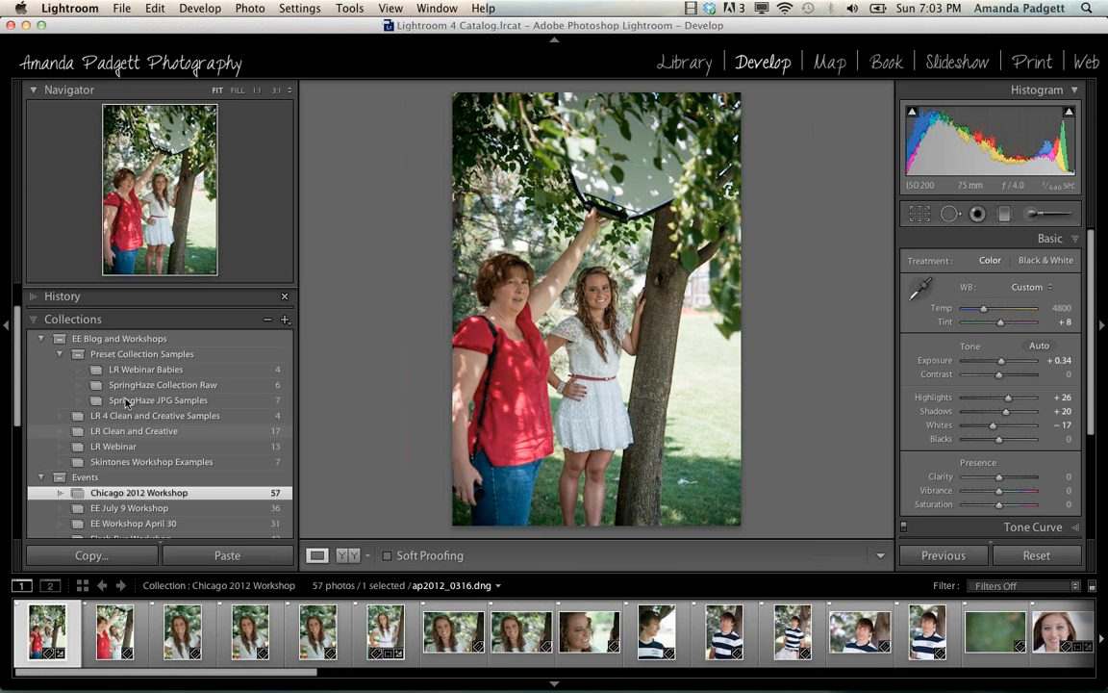
left_click(127, 415)
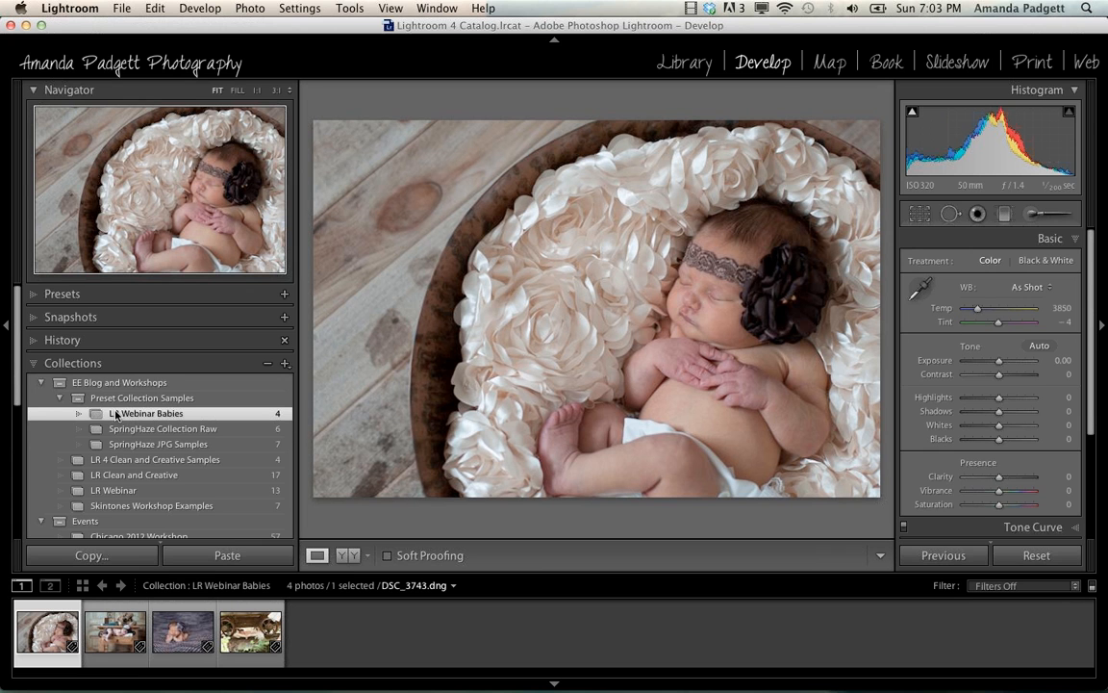
left_click(37, 293)
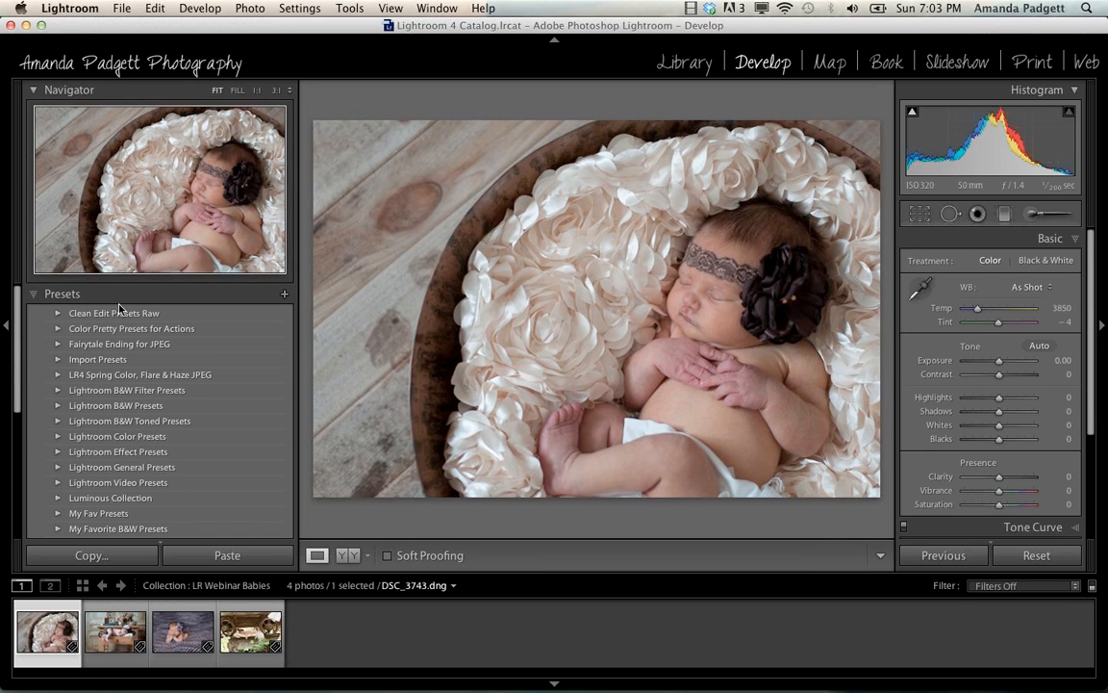
left_click(36, 299)
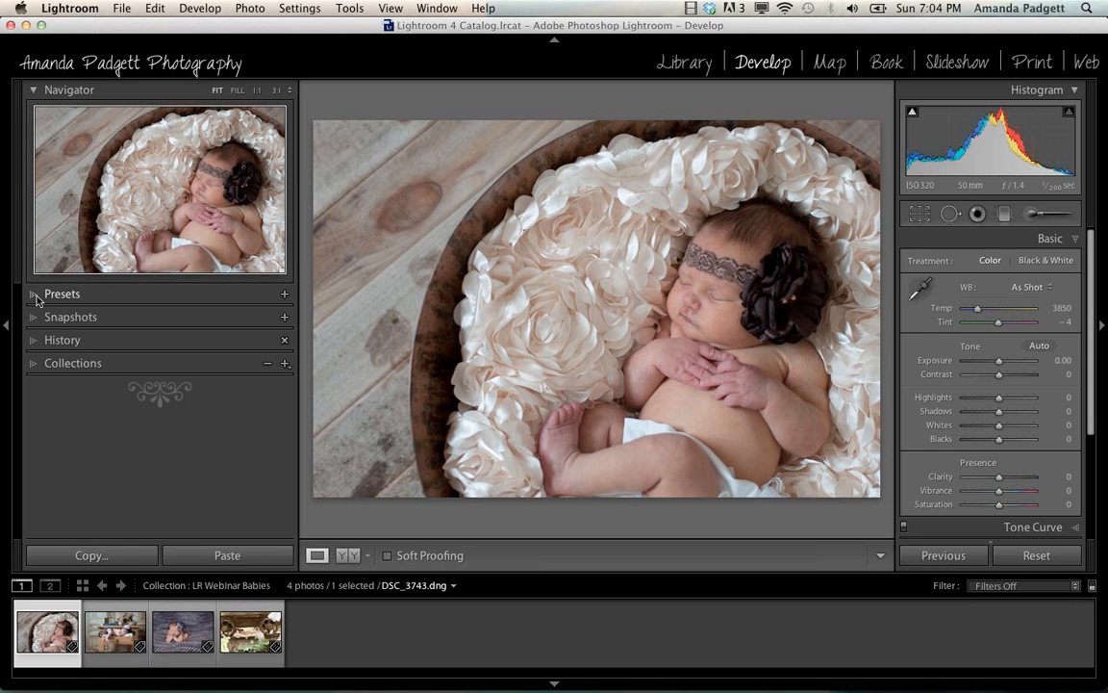
Switch to Finder and view the contents of the home folder's Downloads folder.
mouse_move(197, 683)
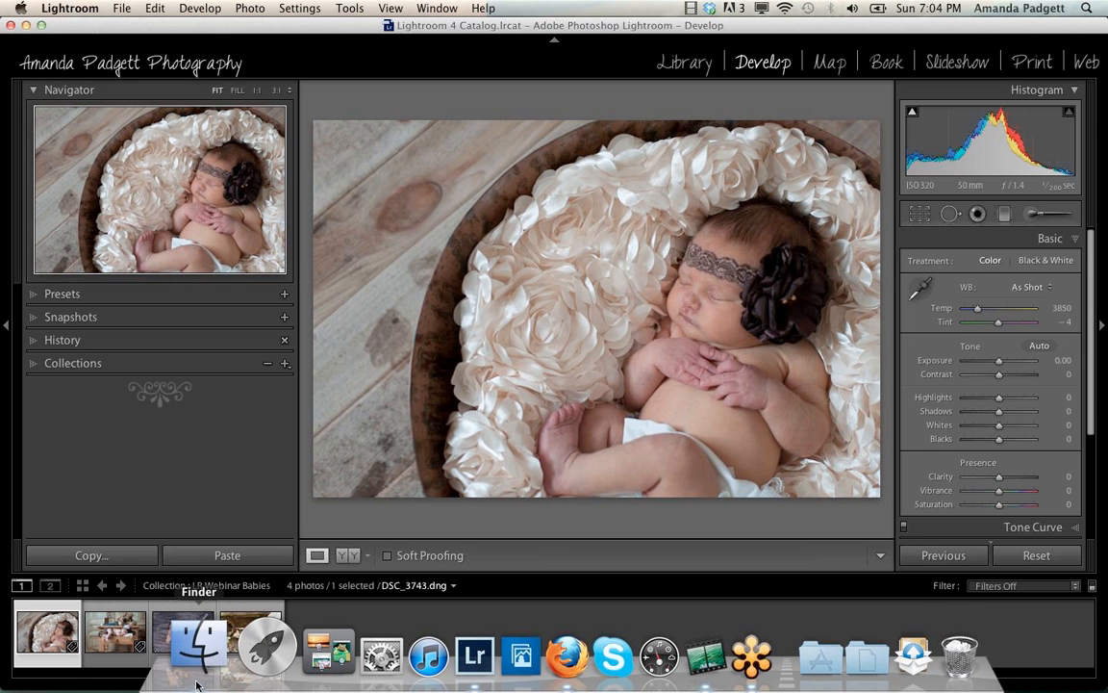
left_click(201, 656)
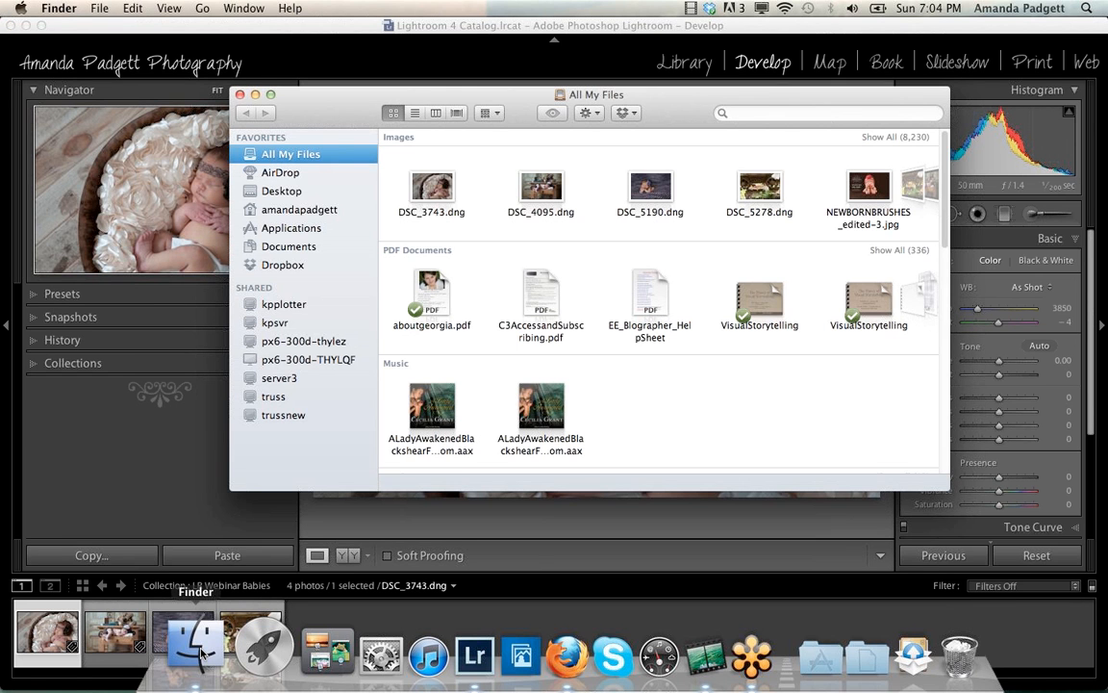
left_click(282, 265)
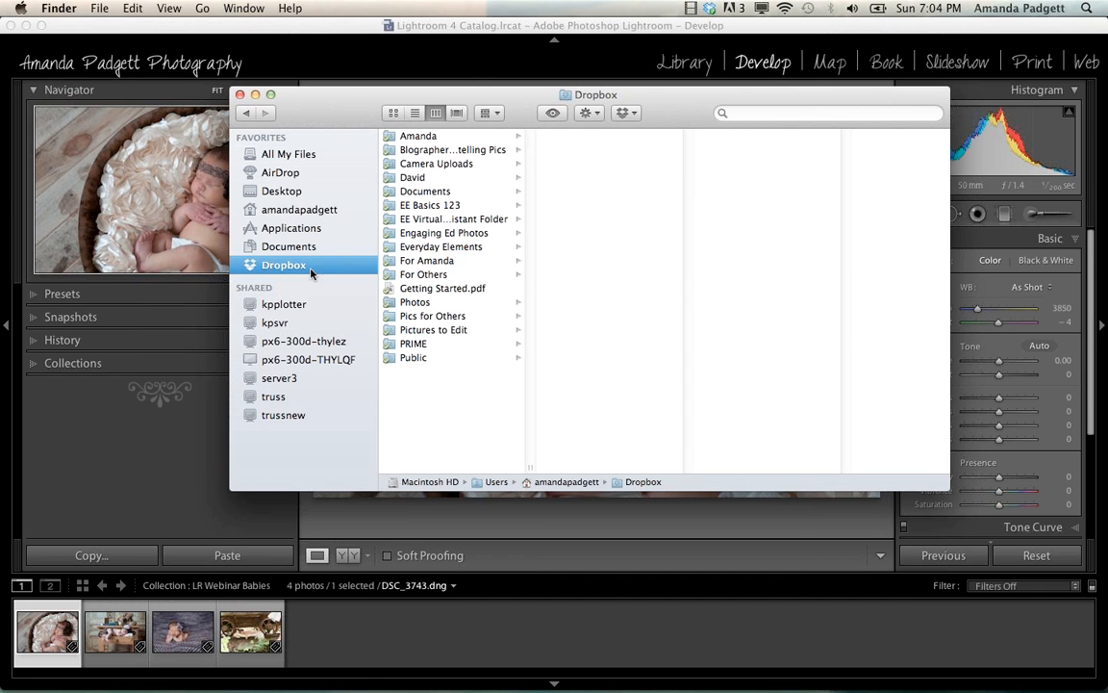
left_click(313, 211)
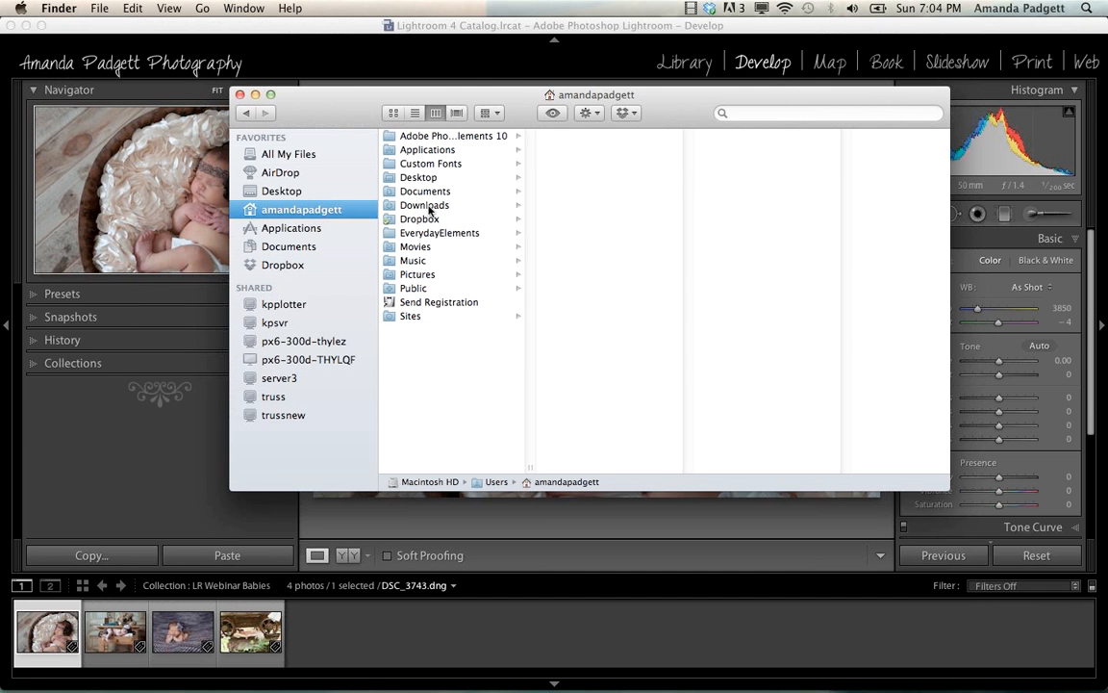
left_click(409, 205)
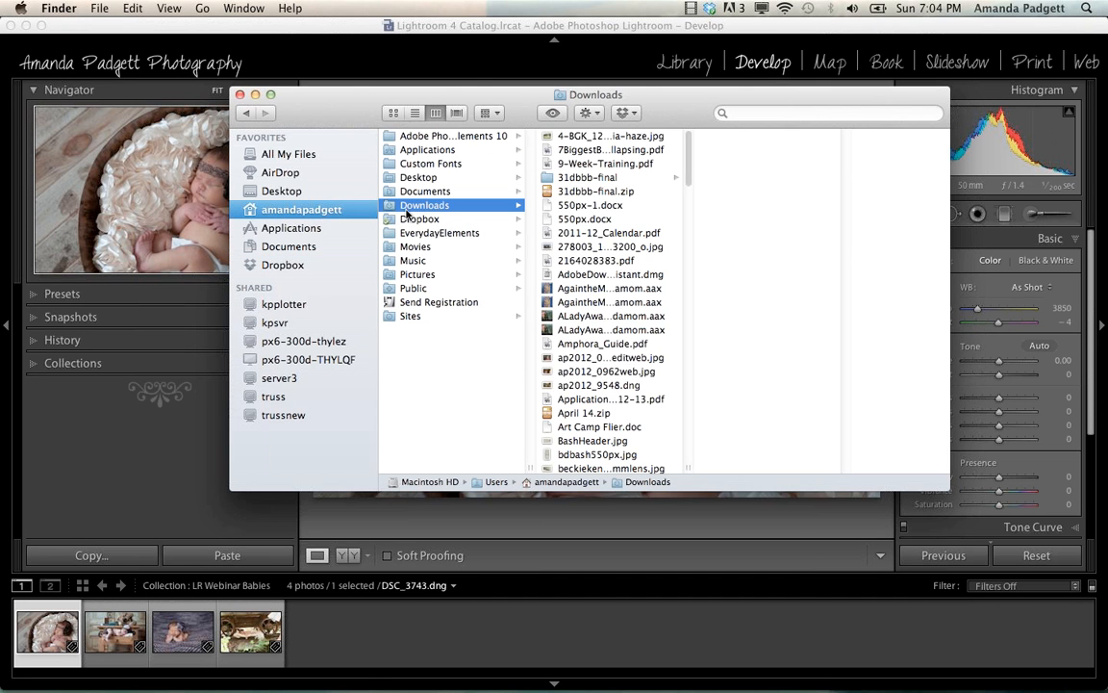
In Dropbox, go through Everyday Elements, Lightroom 4 products and Dreamy Baby LR4 RAW to open the DreamyBabyLR4RAW preset folder.
left_click(290, 268)
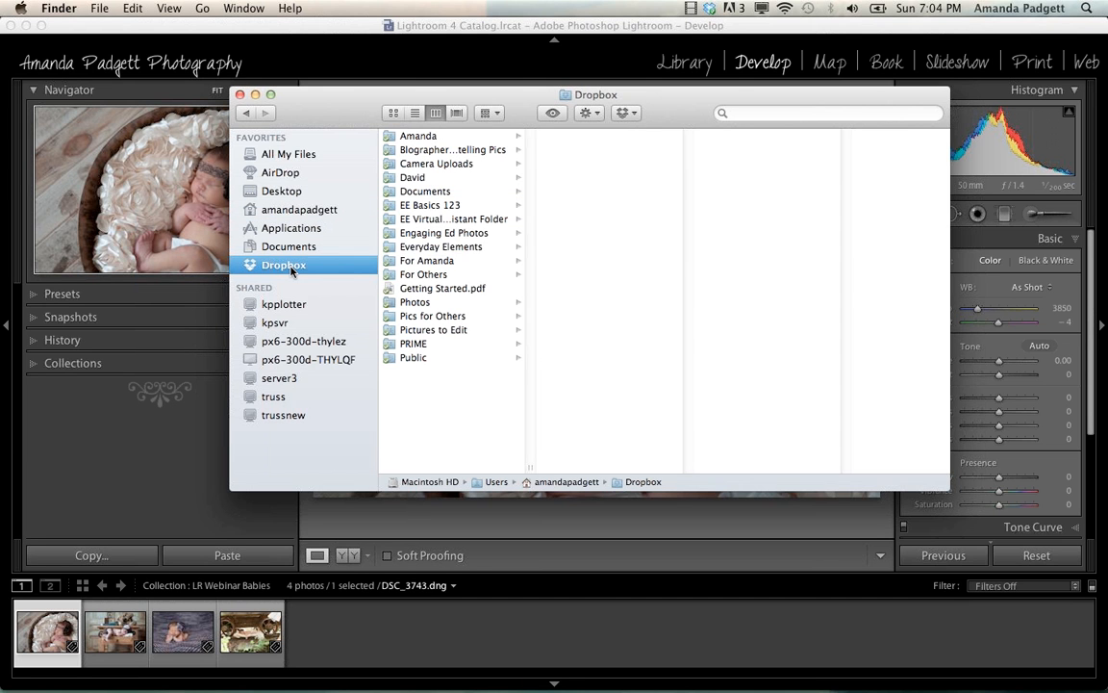
left_click(418, 249)
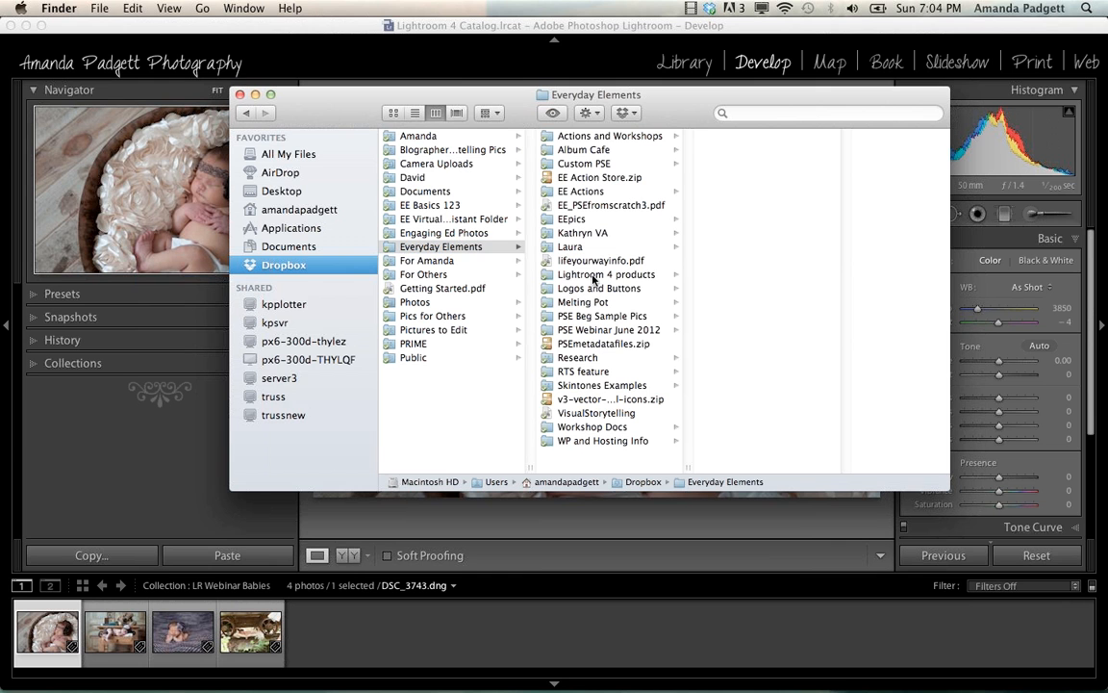
left_click(593, 276)
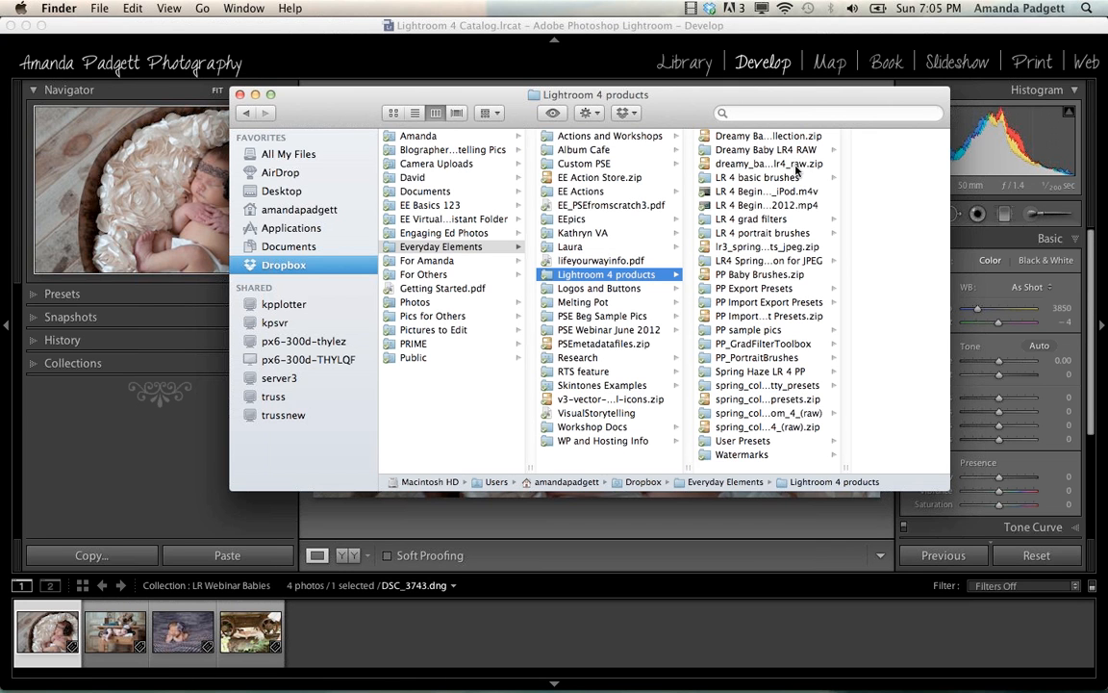
left_click(804, 151)
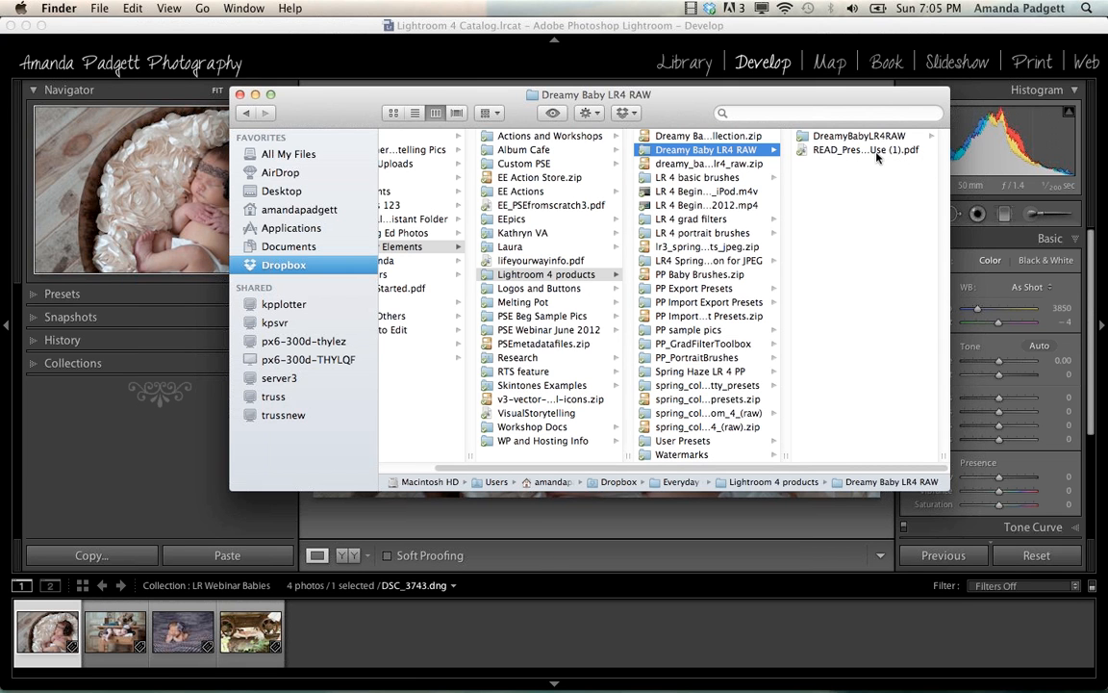
left_click(854, 137)
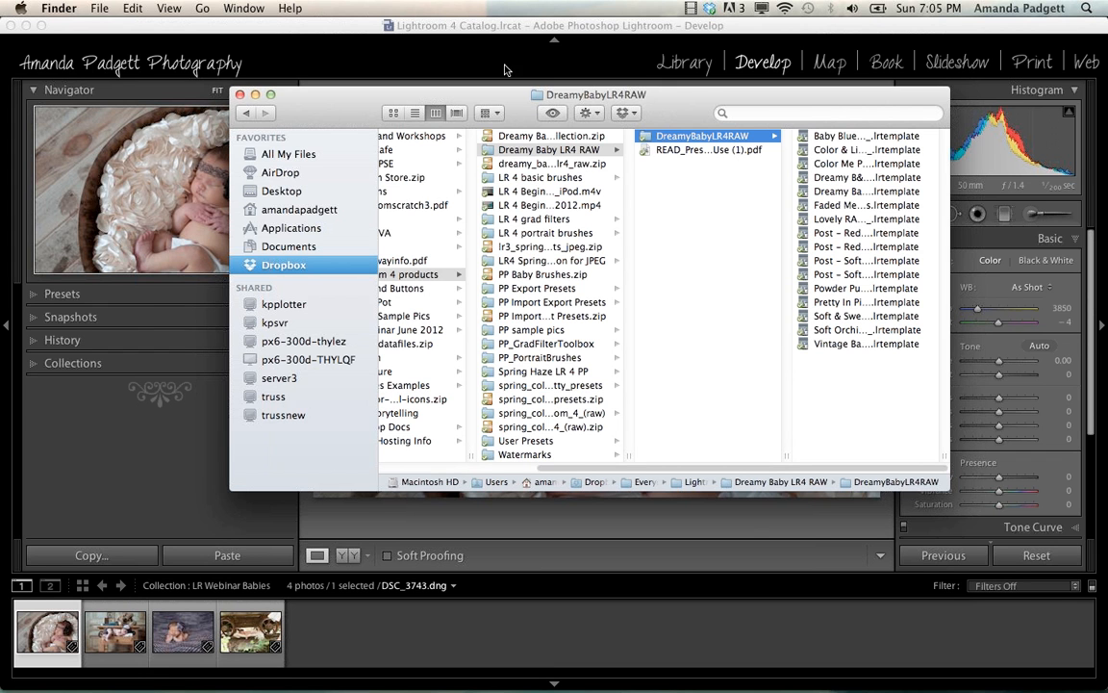
Switch back to Lightroom, open its Preferences and move that window fully into view.
left_click(366, 56)
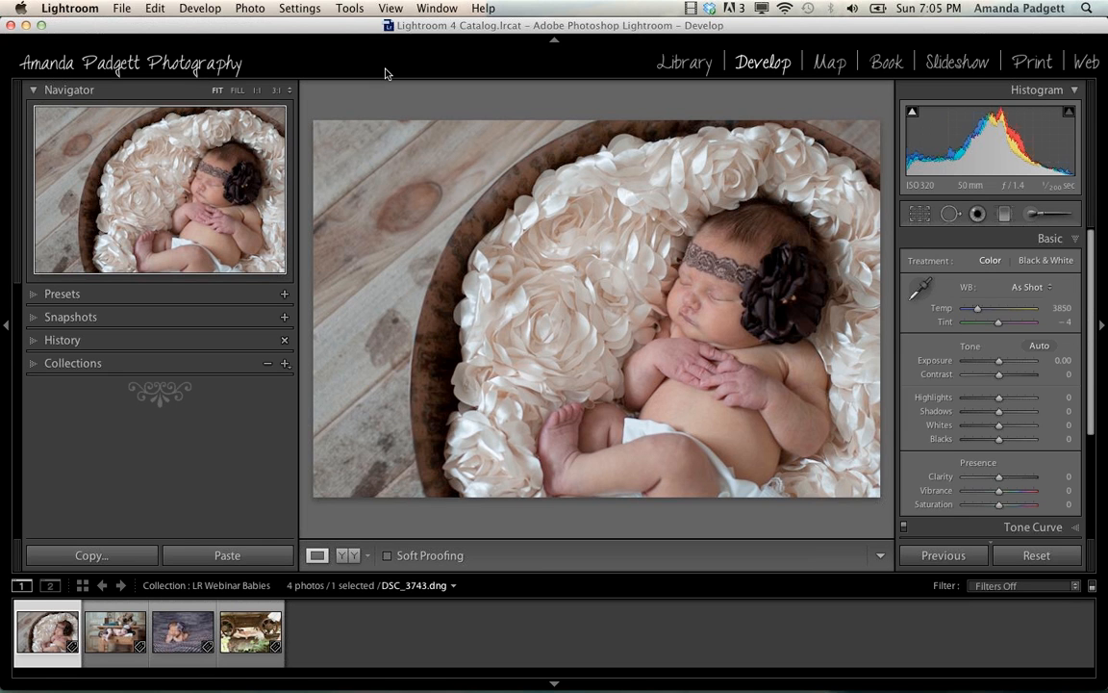
left_click(158, 9)
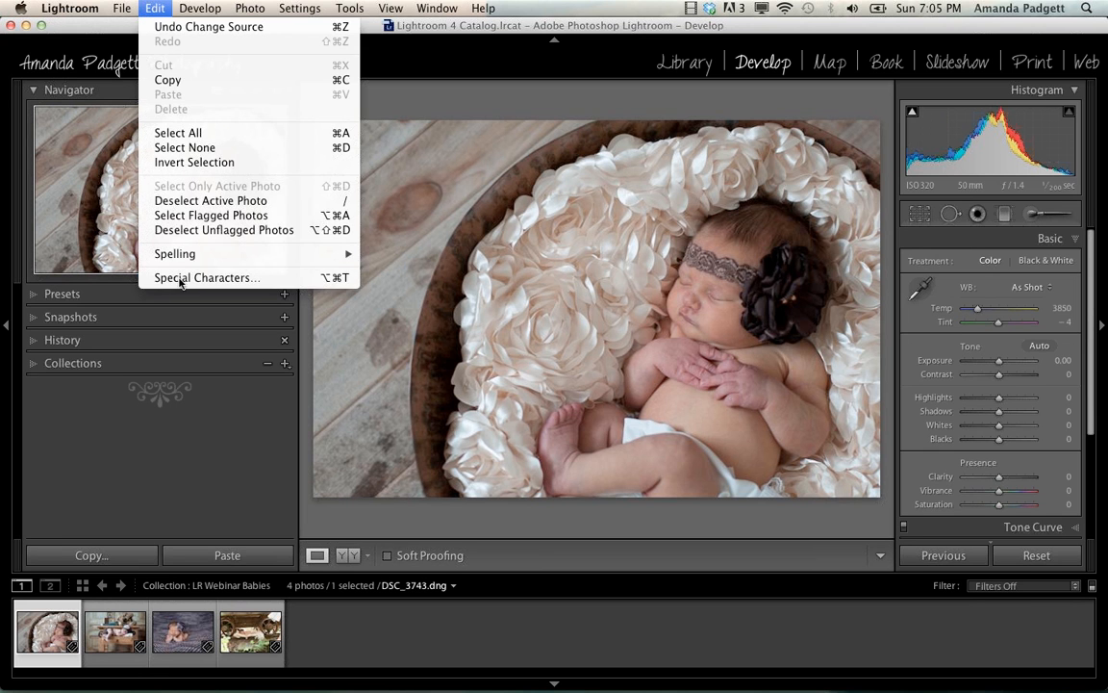
left_click(157, 10)
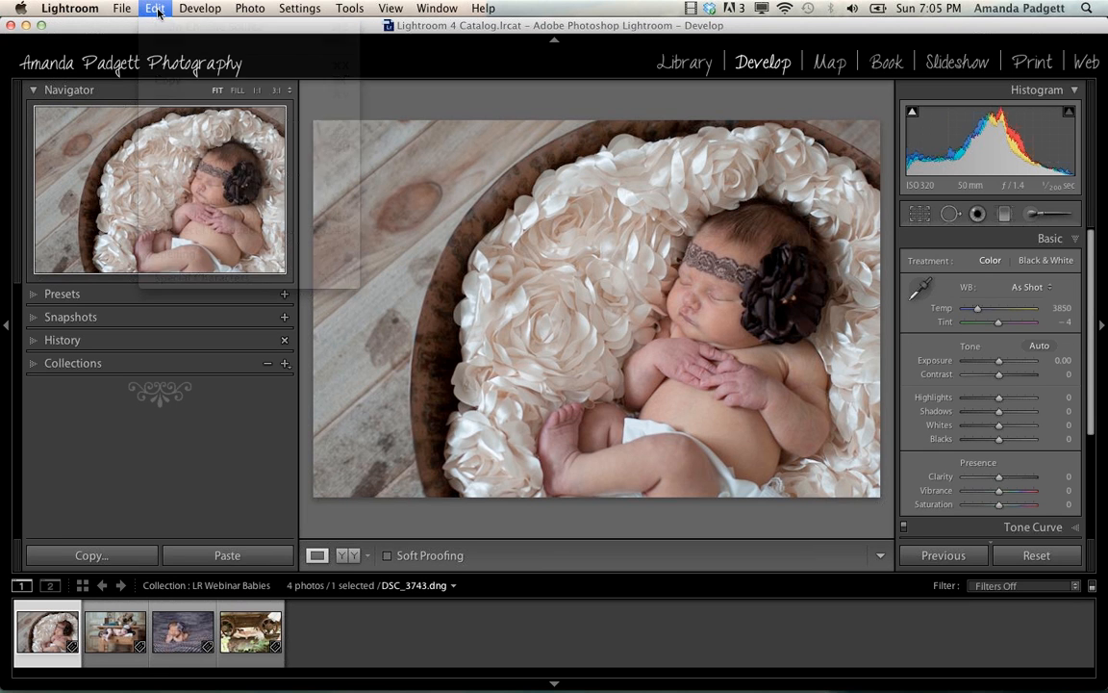
left_click(71, 9)
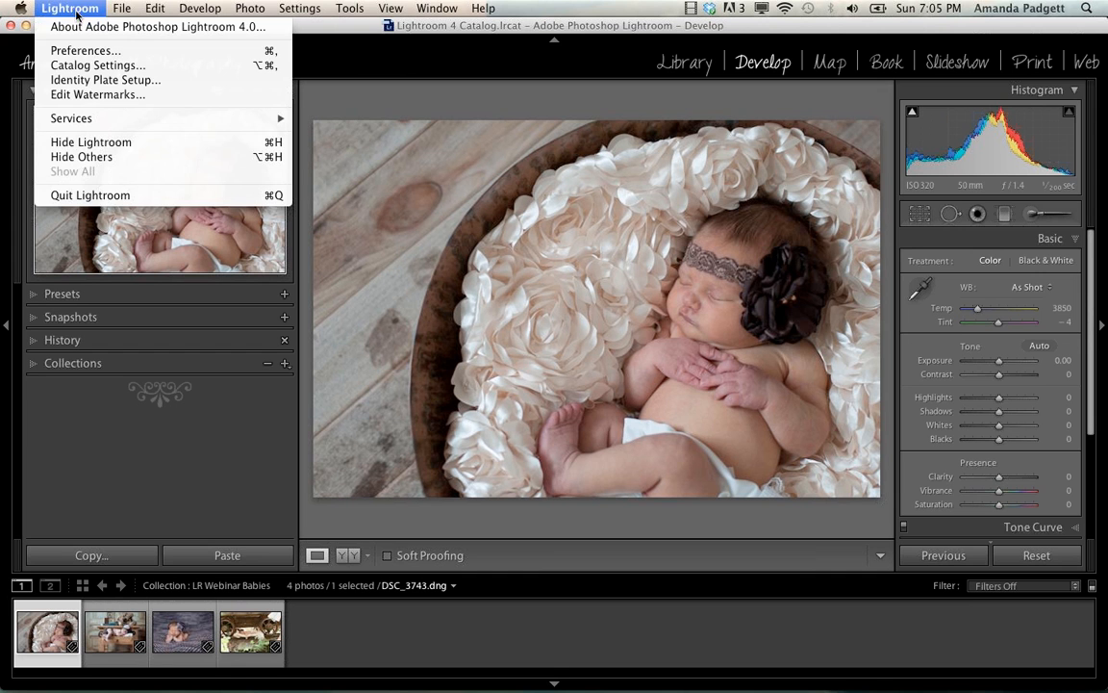
left_click(80, 51)
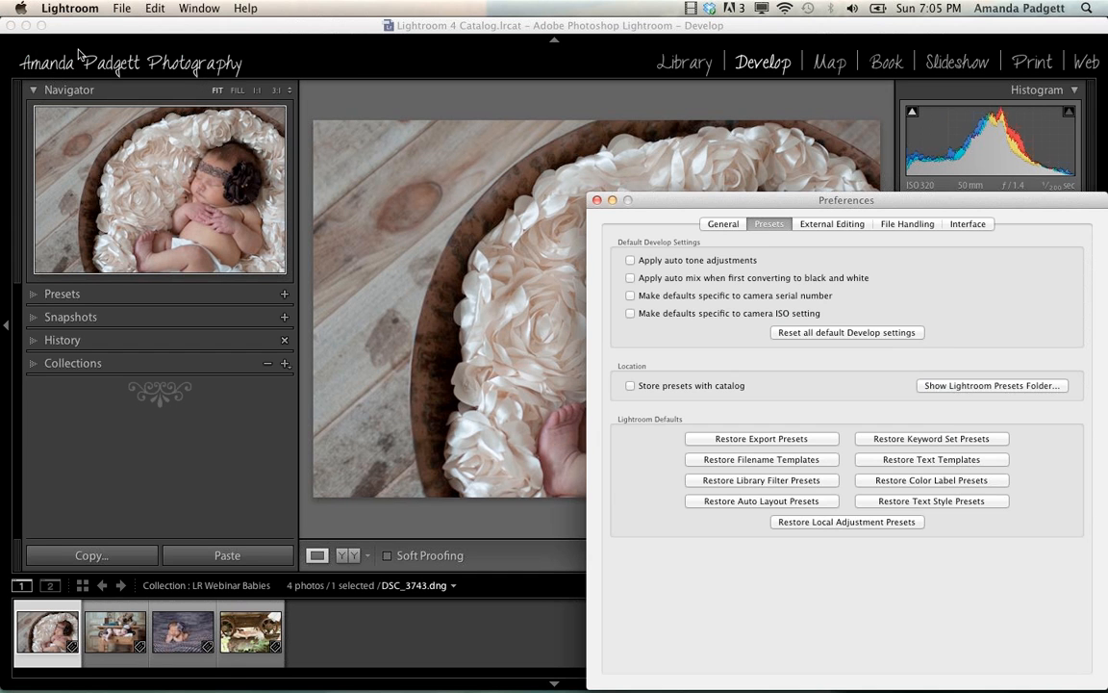
left_click_drag(658, 203, 385, 107)
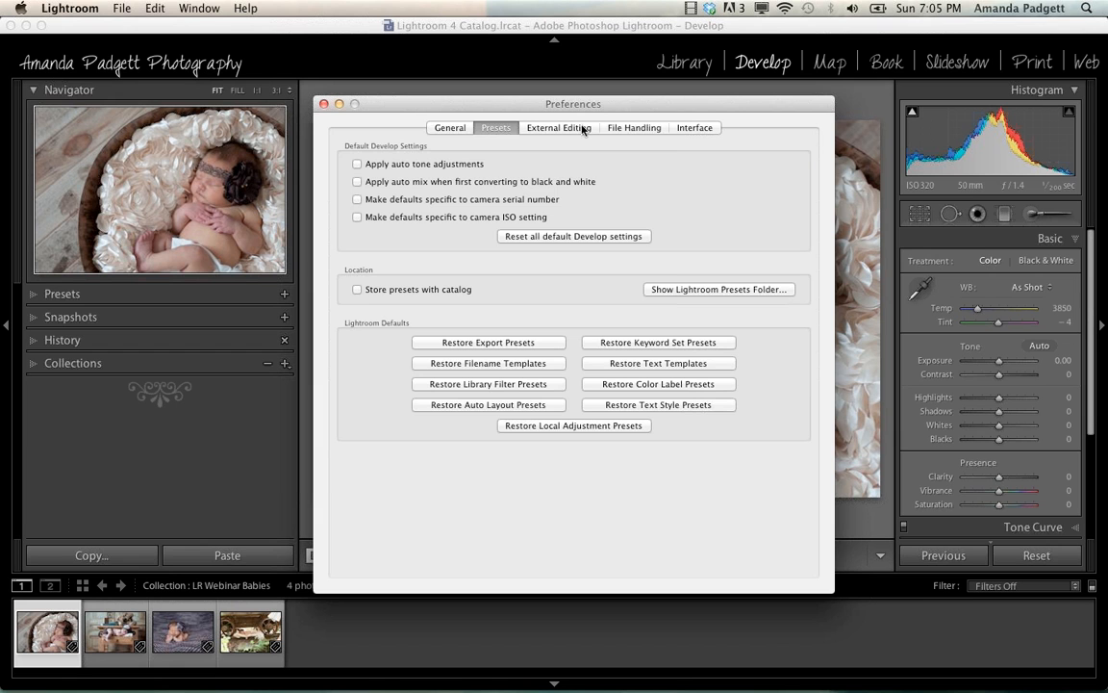
Look through the General, External Editing, File Handling and Interface preferences, then return to the Presets preferences.
left_click(450, 128)
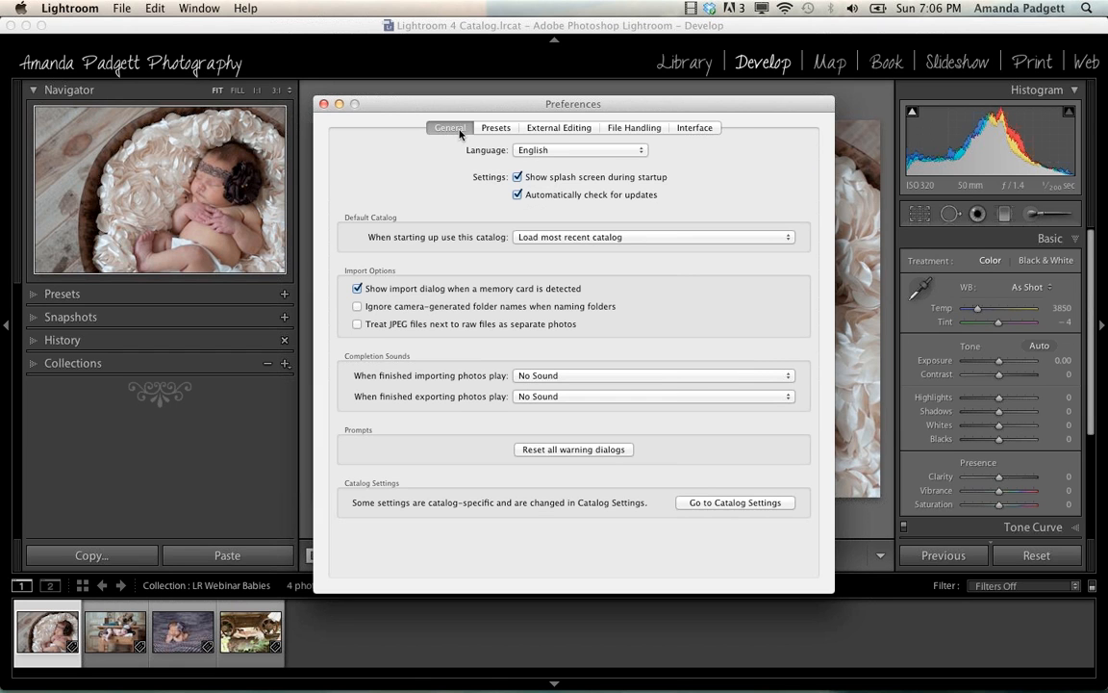
left_click(495, 128)
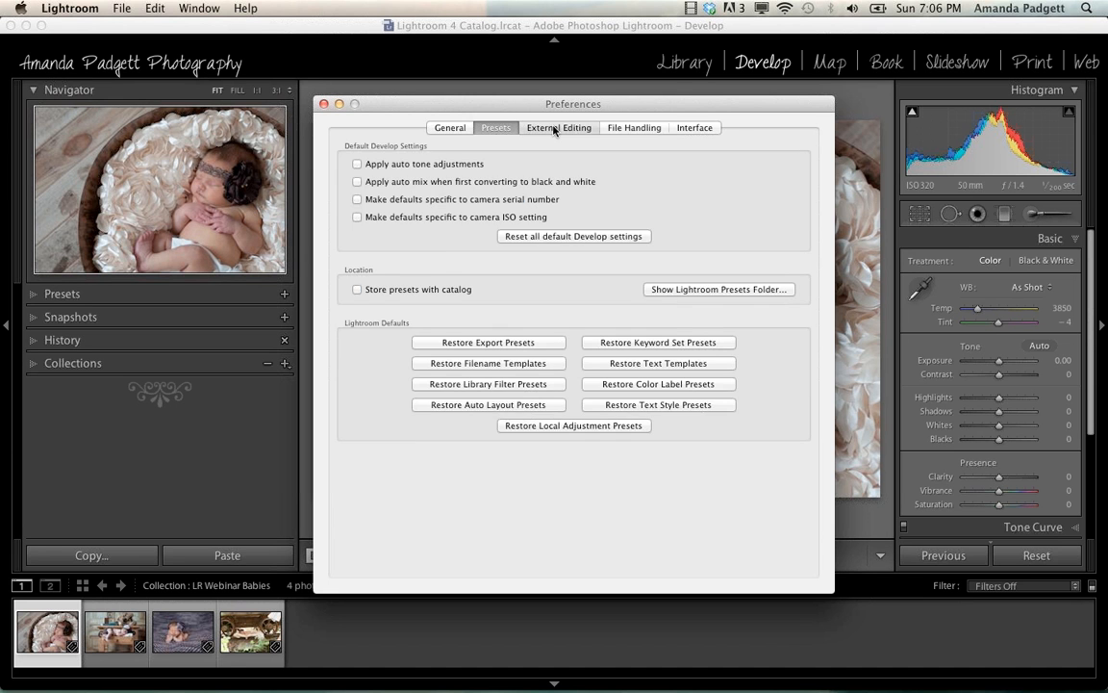
left_click(558, 128)
left_click(634, 128)
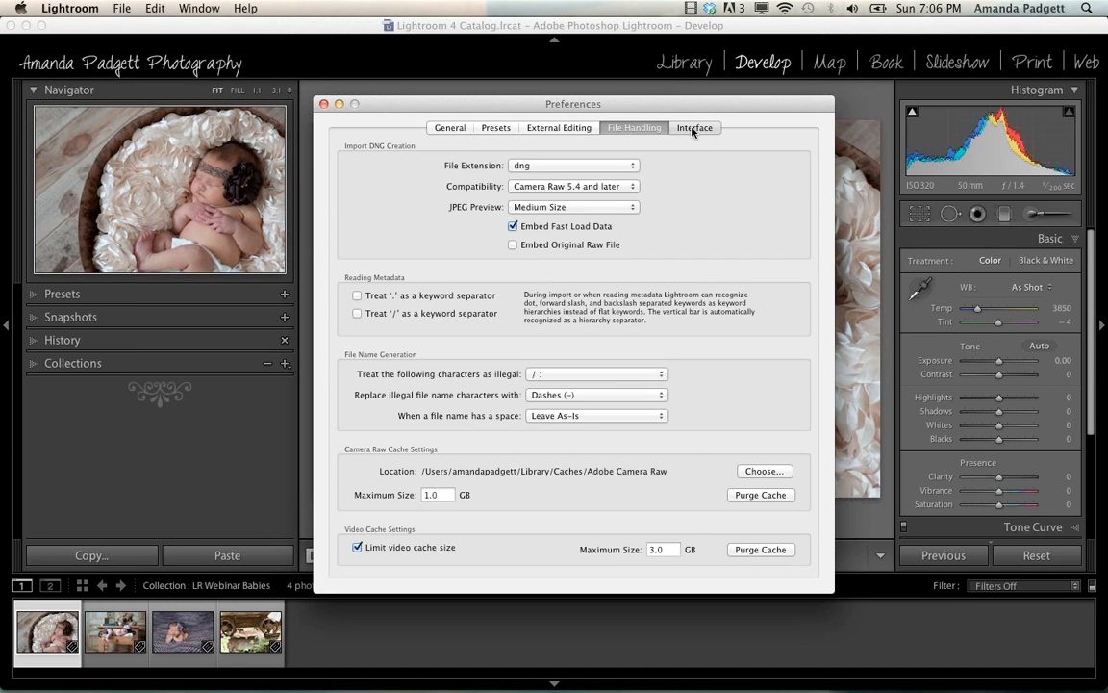
left_click(694, 128)
left_click(496, 129)
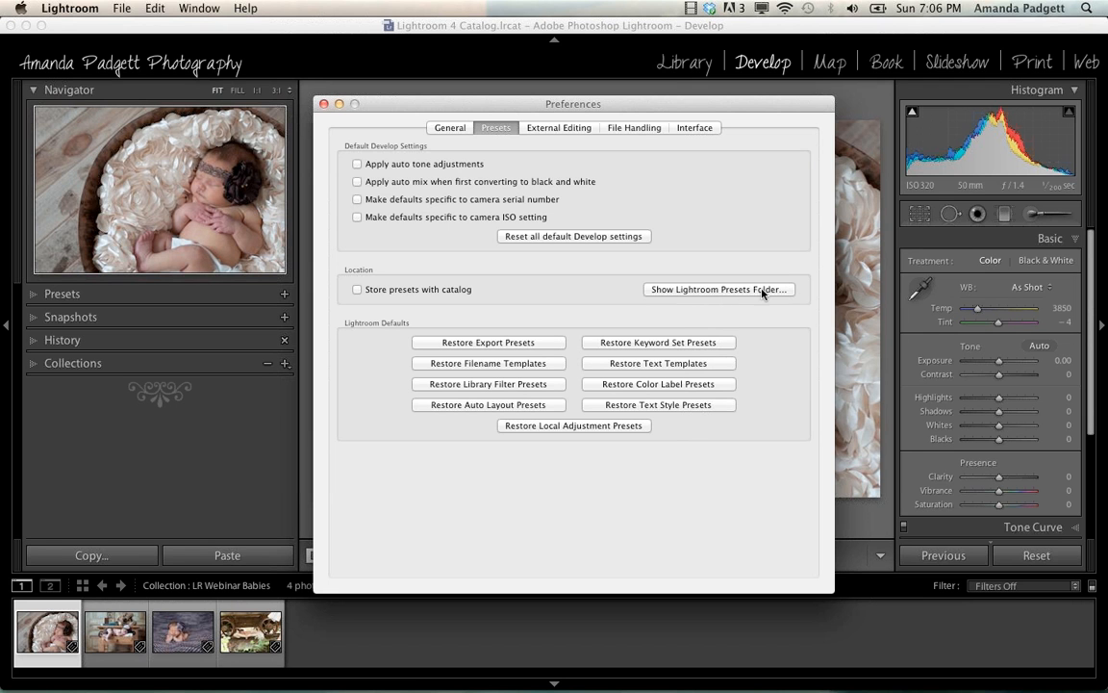
Show the Lightroom presets folder in Finder, view the contents of its Develop Presets folder, and close that window.
left_click(720, 289)
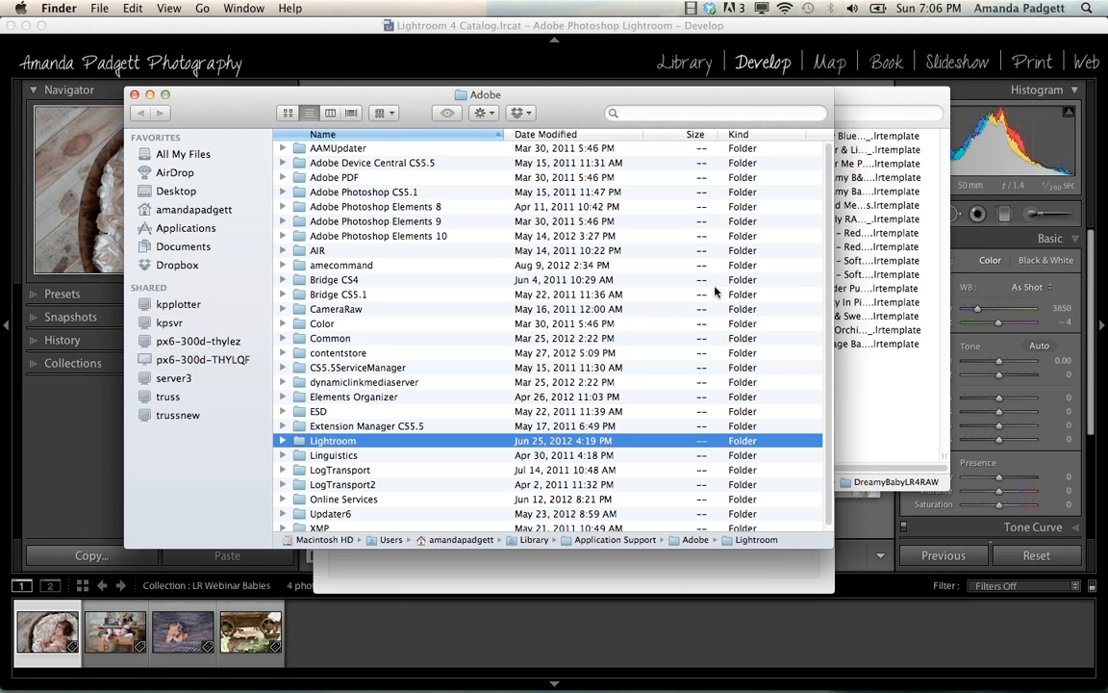
double_click(332, 440)
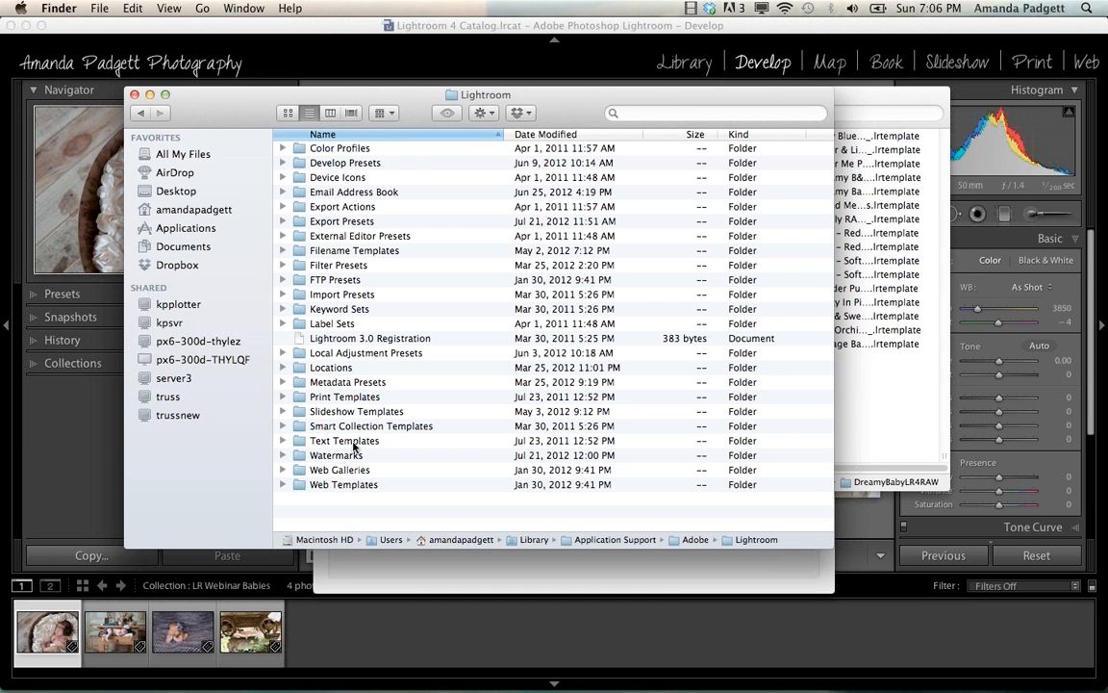
left_click(356, 169)
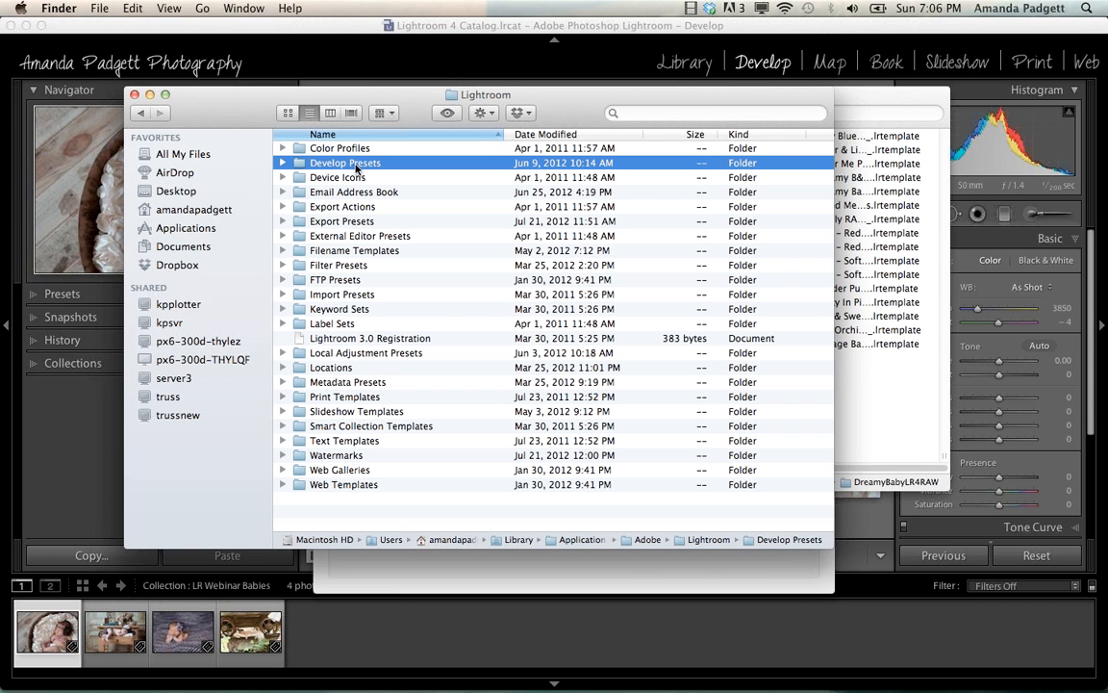
double_click(356, 168)
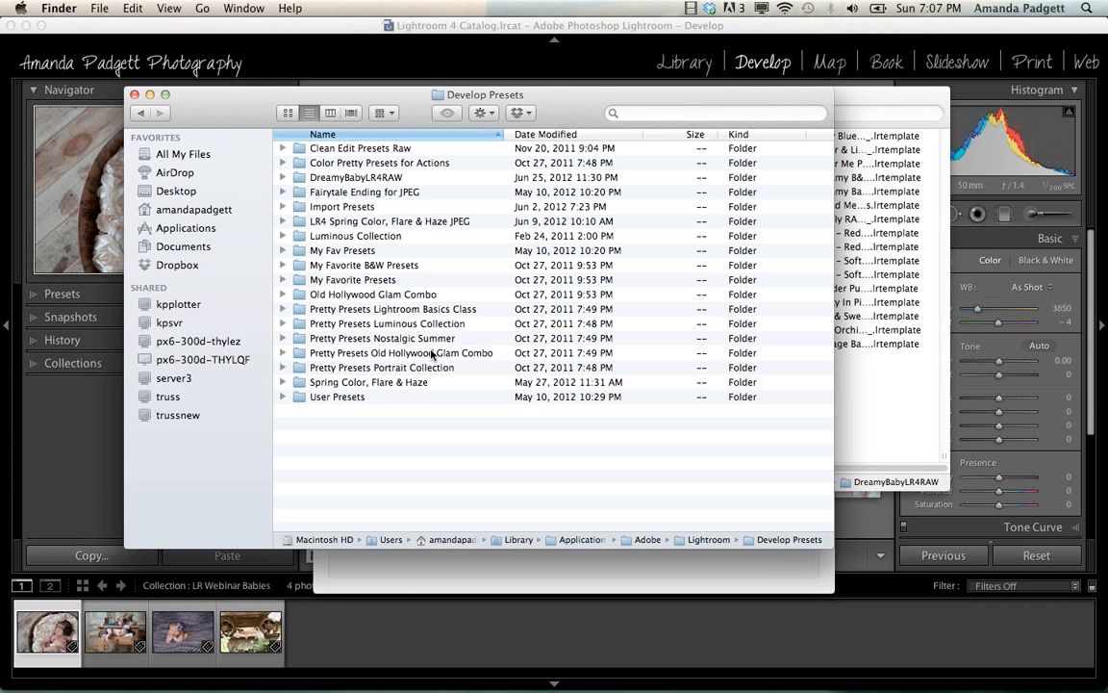
left_click(134, 95)
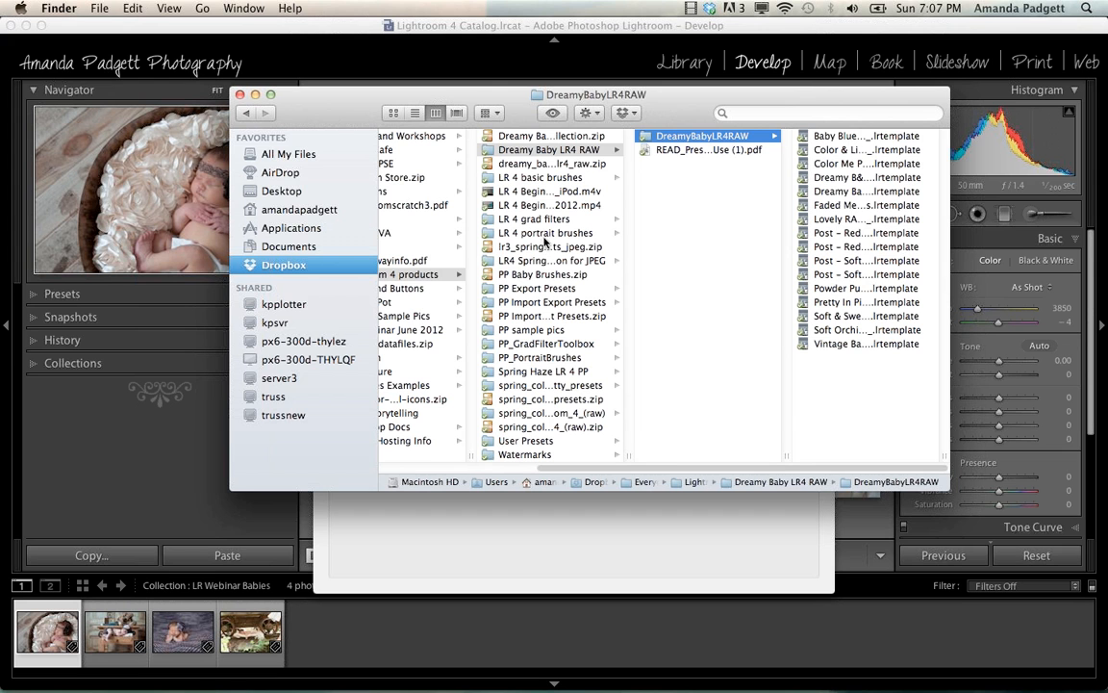
Unzip PP Baby Brushes.zip in the Lightroom 4 products folder and select all the 4 Baby brush files inside the extracted folder.
left_click(545, 276)
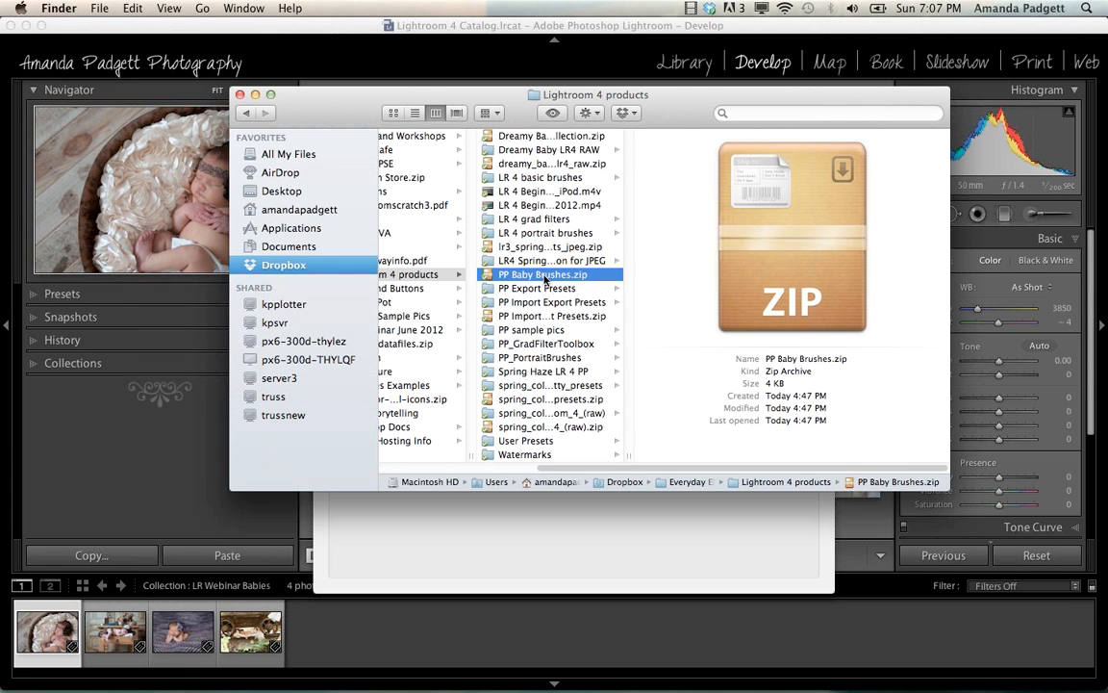
double_click(545, 277)
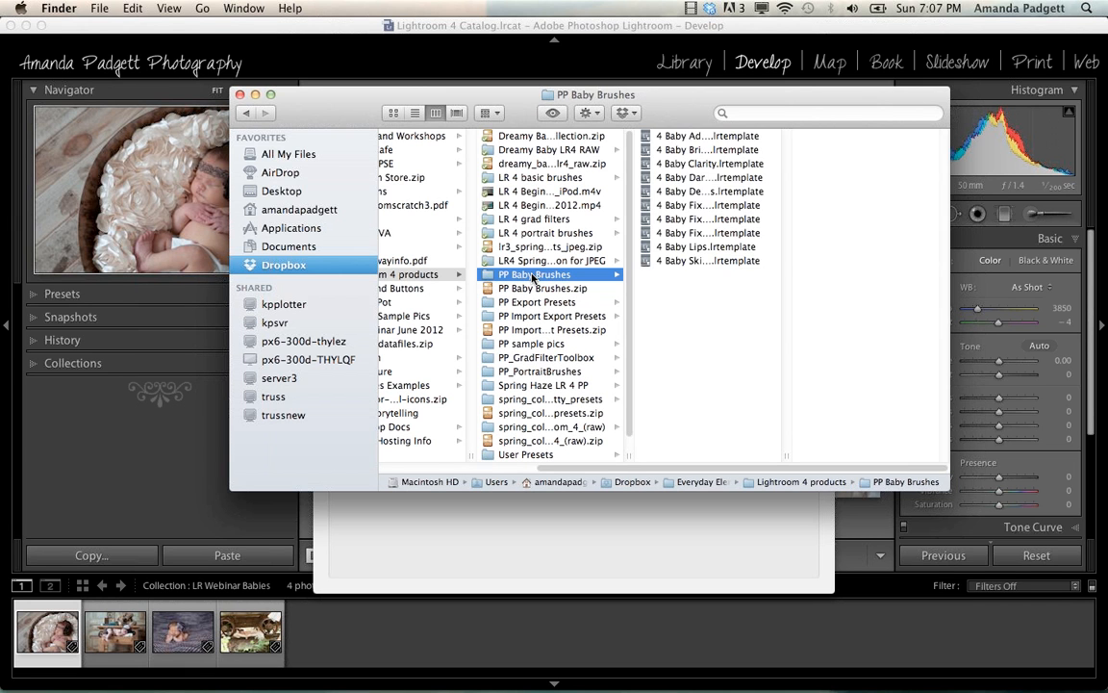
left_click(681, 138)
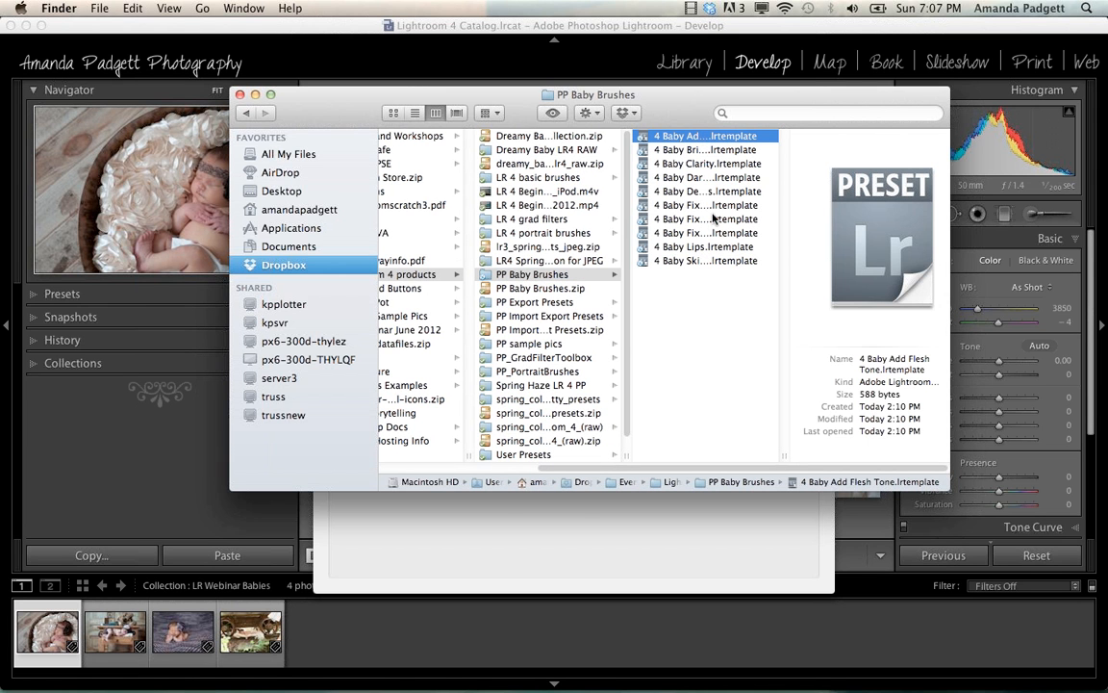
left_click(706, 260, "shift")
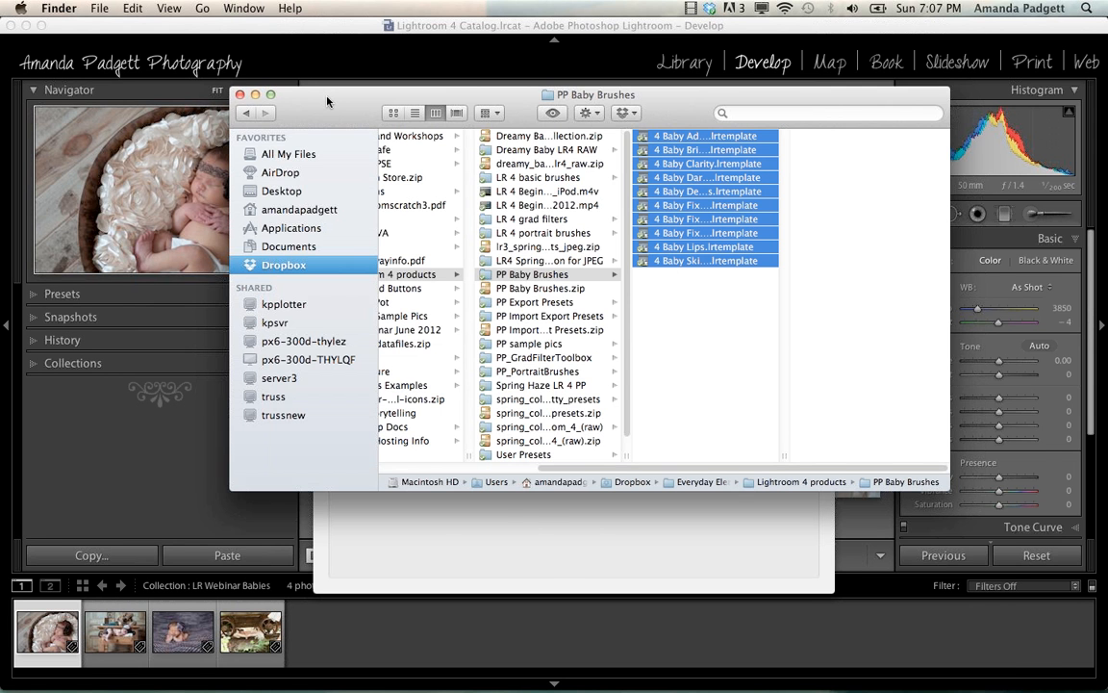
Show the Lightroom presets folder from the Preferences and view the contents of its Local Adjustment Presets folder.
left_click_drag(328, 98, 393, 403)
left_click(387, 114)
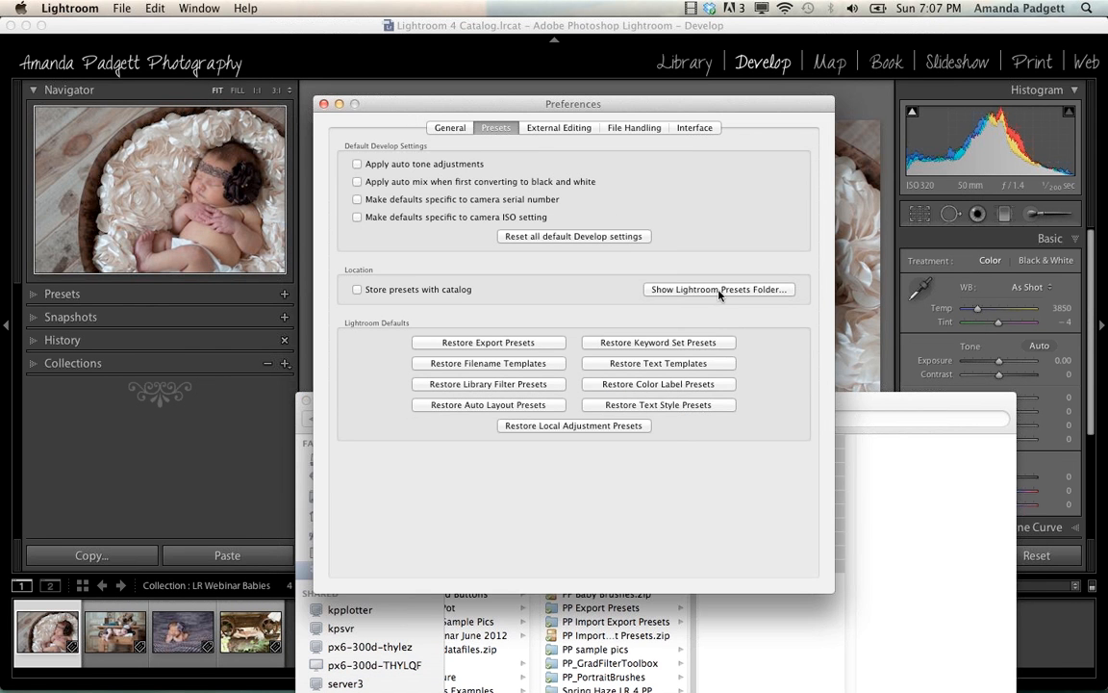
left_click(717, 288)
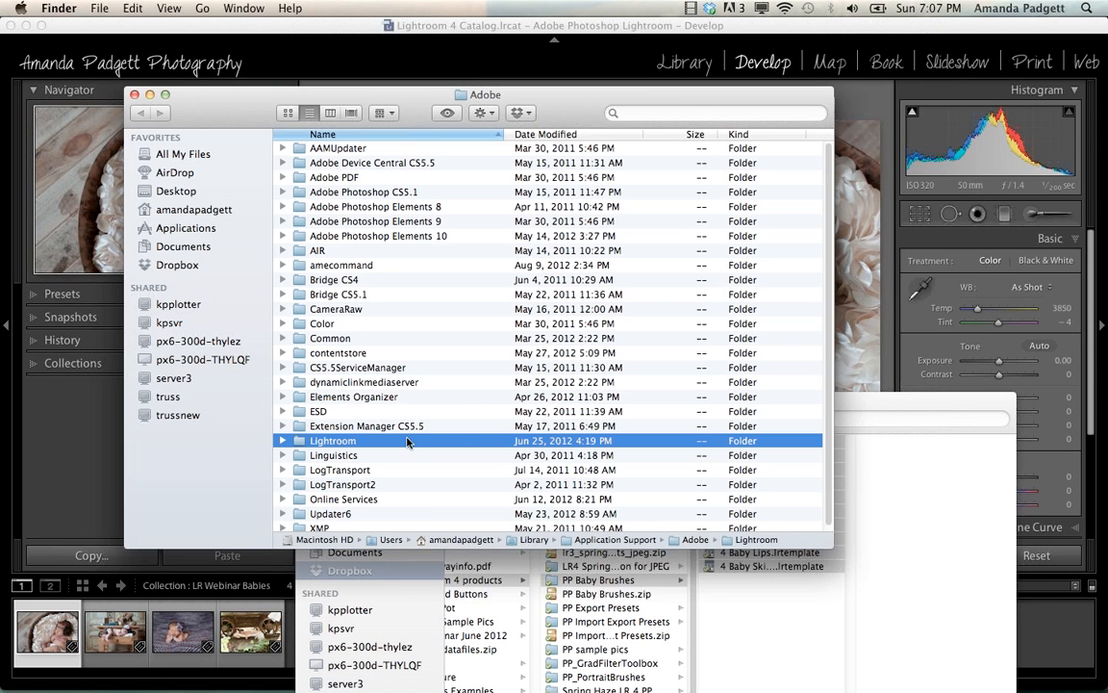
double_click(403, 443)
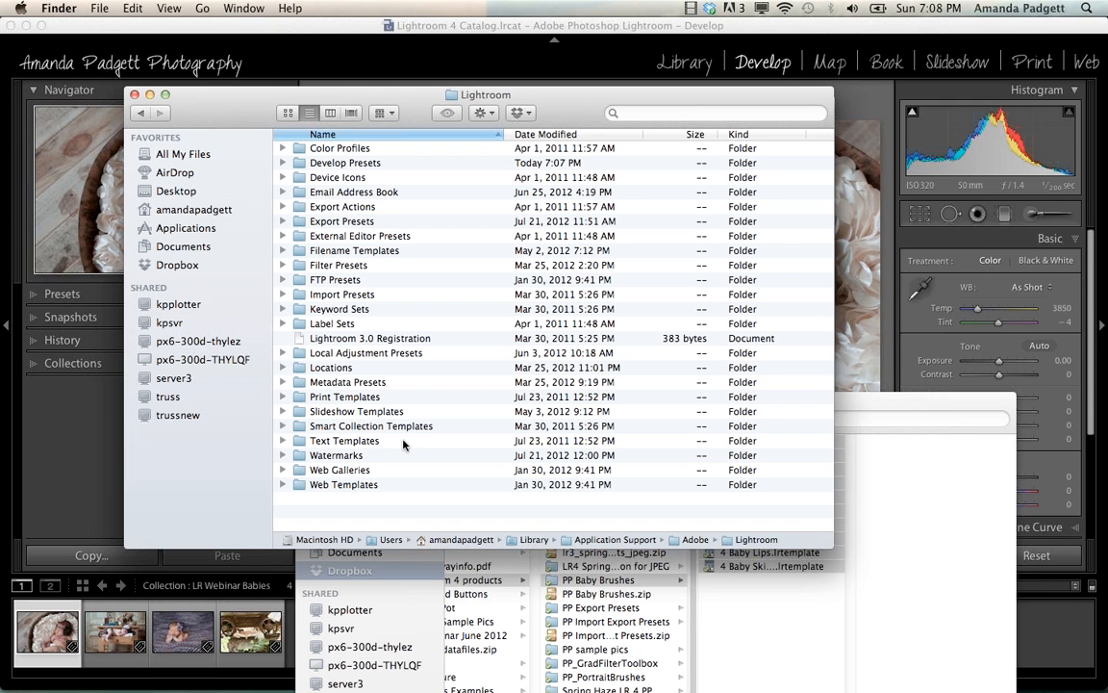
left_click(403, 354)
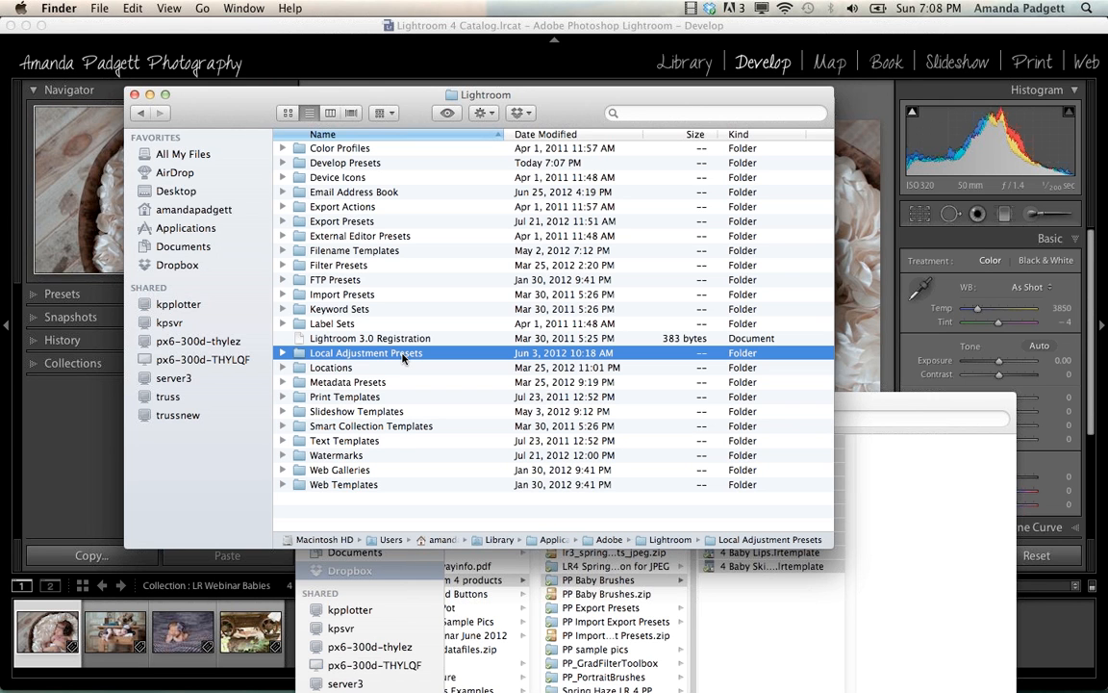
double_click(403, 354)
scroll(408, 358, "down", 10)
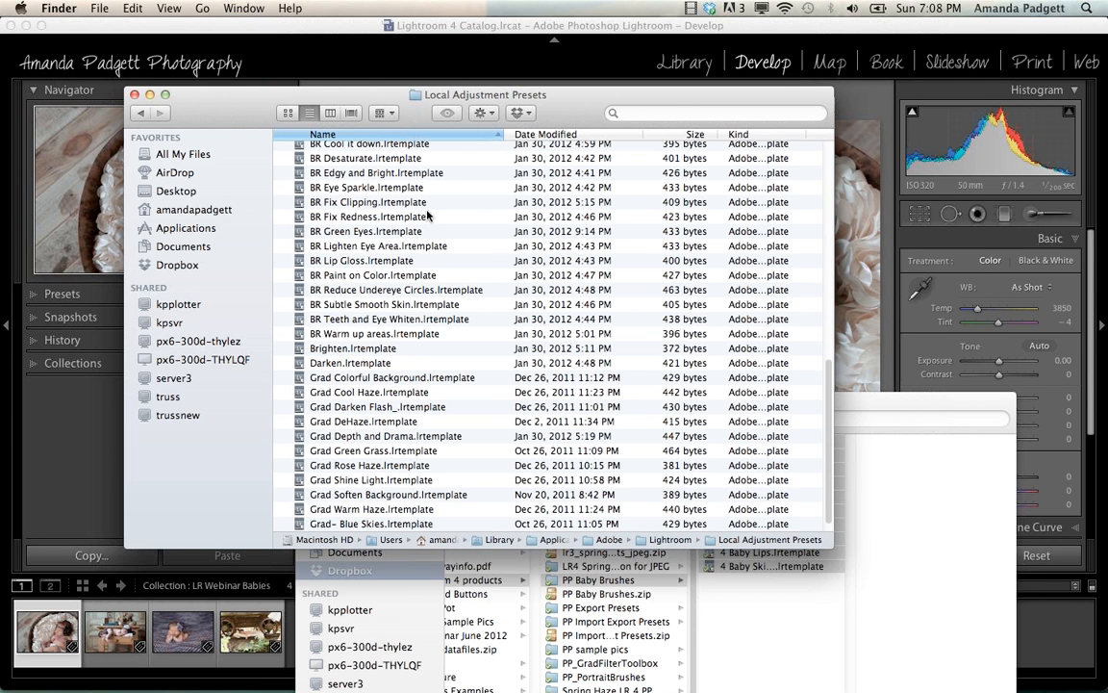
scroll(429, 216, "up", 15)
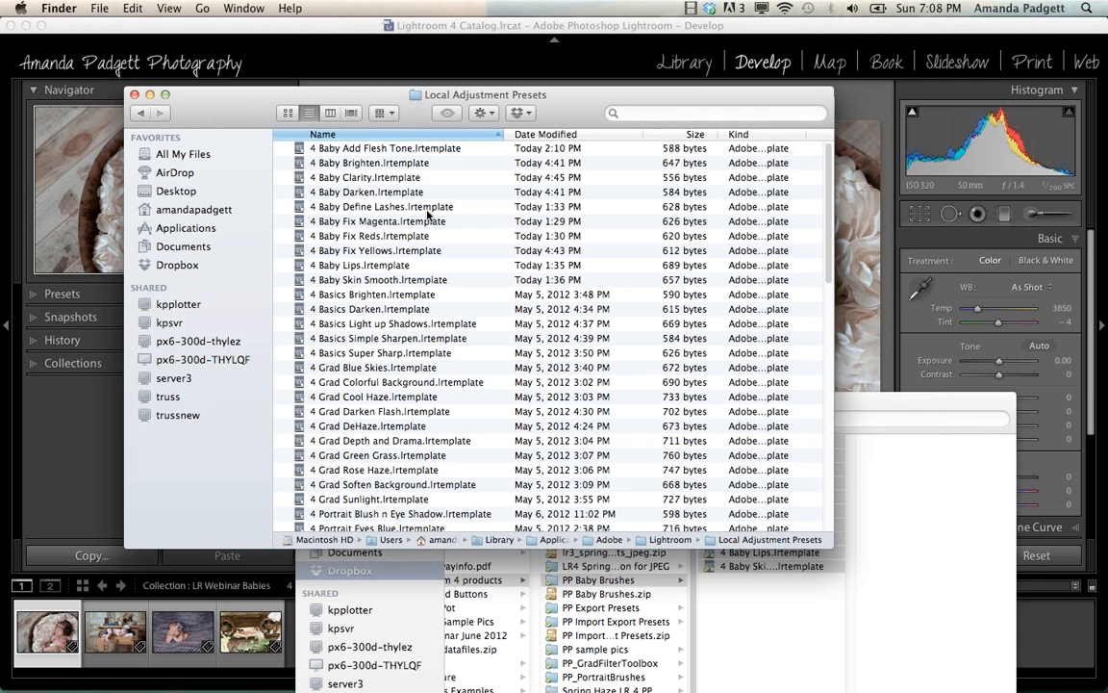
Close both Finder windows and the Preferences, and quit Lightroom, skipping the catalog backup this time.
left_click(135, 94)
left_click(306, 401)
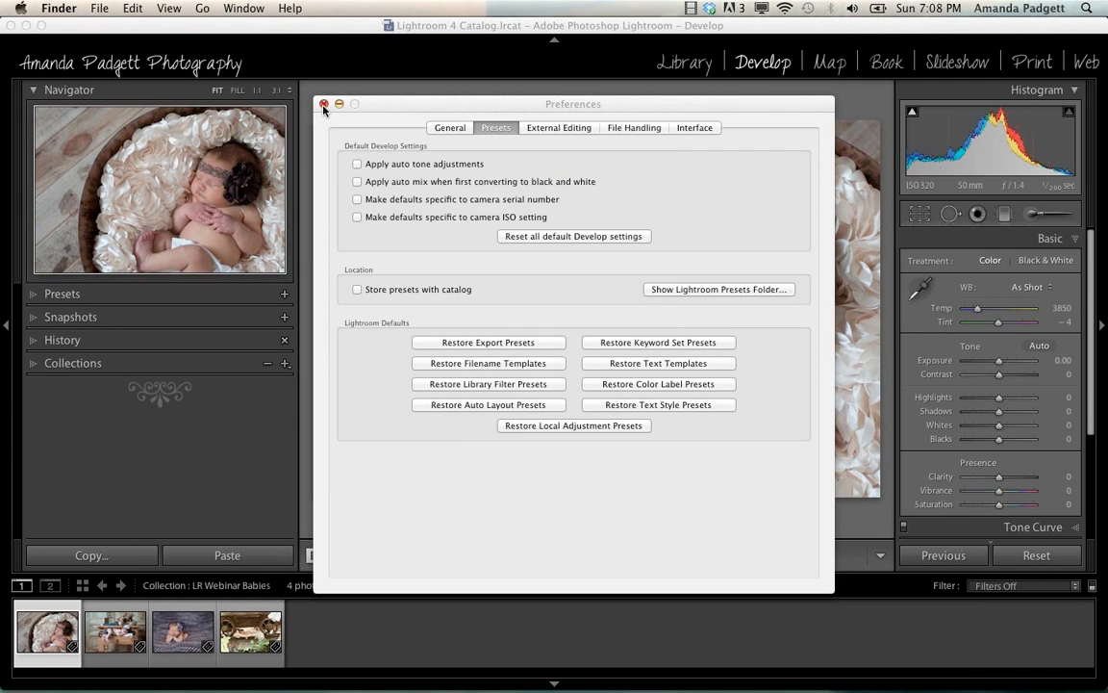
left_click(325, 104)
left_click(33, 291)
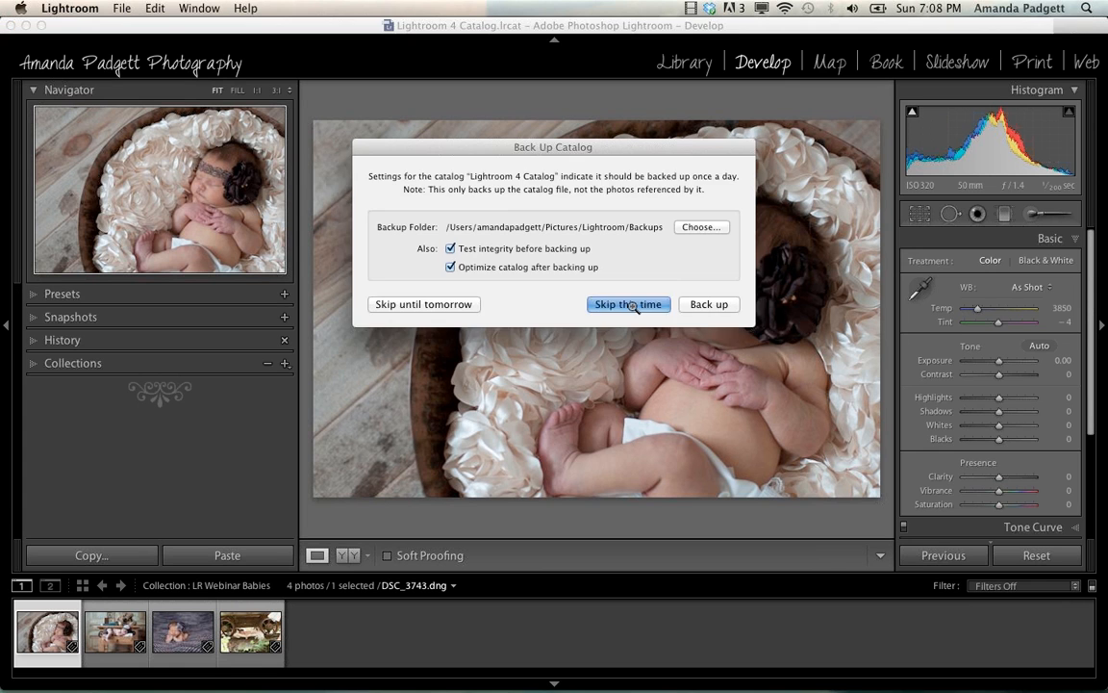
left_click(631, 304)
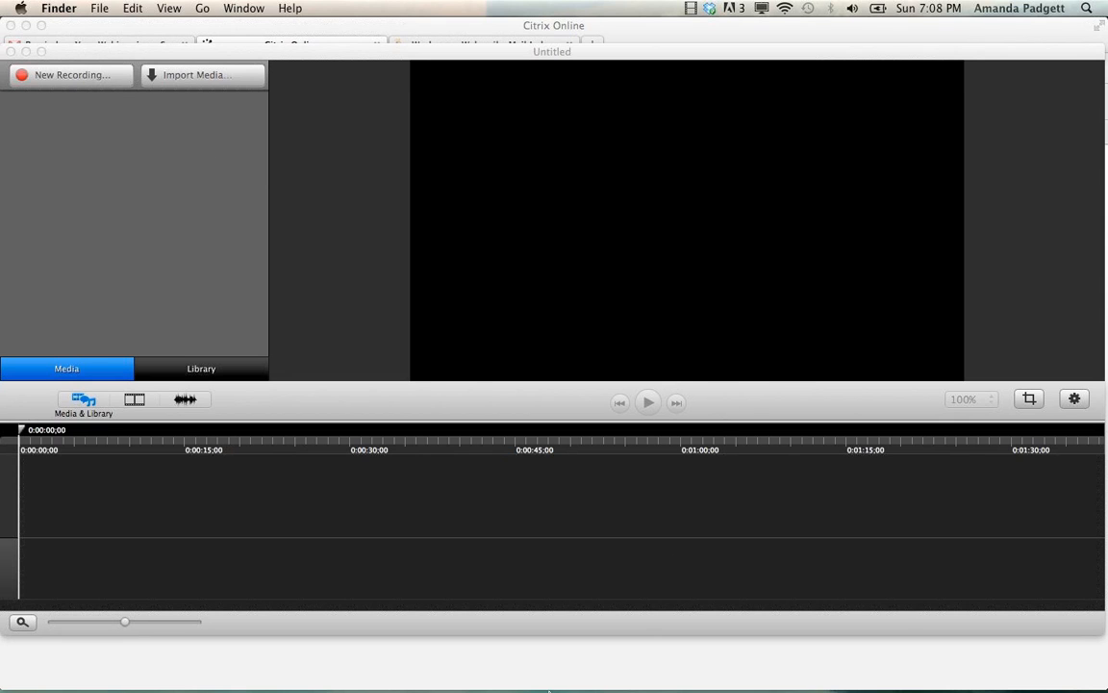
Start a new full-screen recording in Camtasia and relaunch Lightroom.
left_click(77, 77)
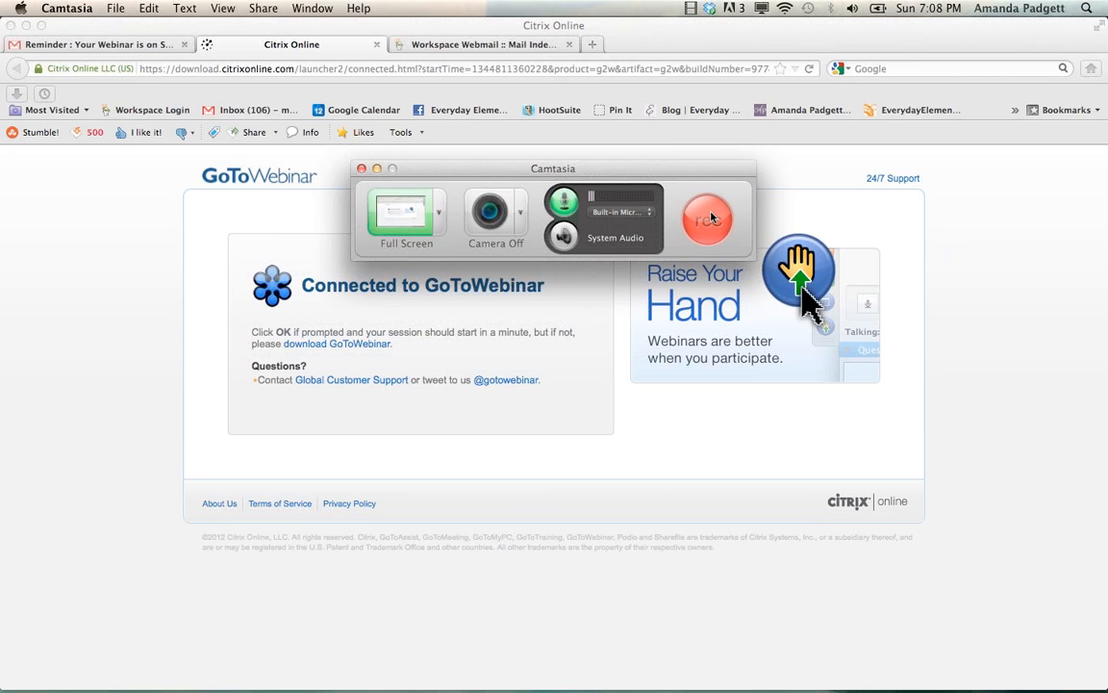
left_click(700, 227)
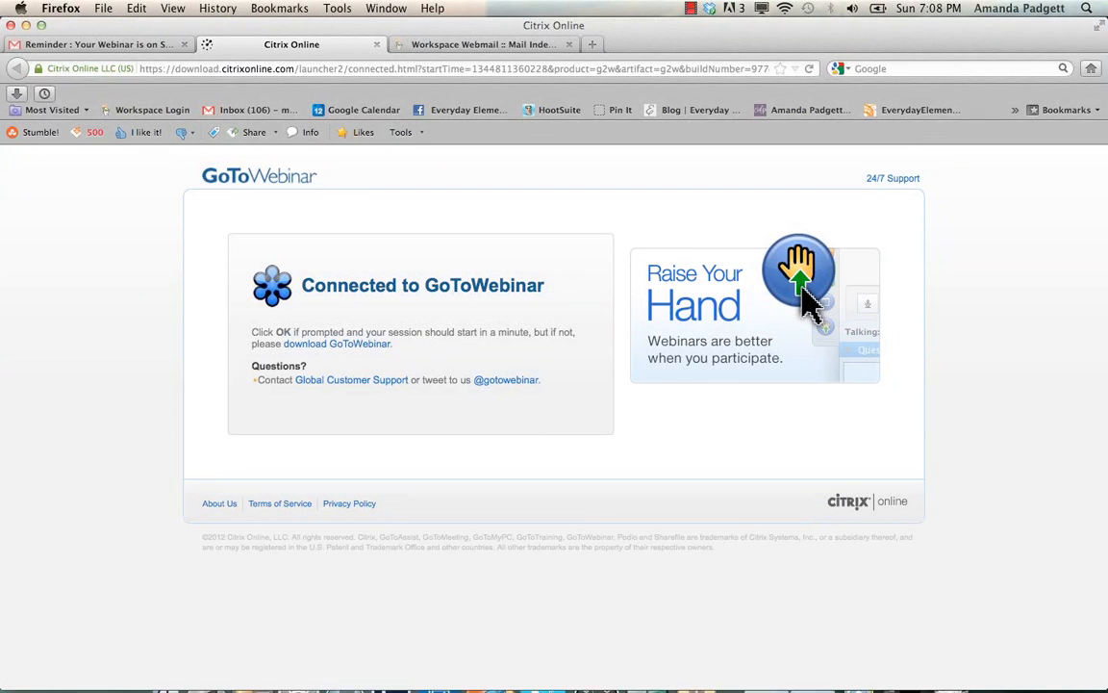
mouse_move(471, 673)
left_click(402, 651)
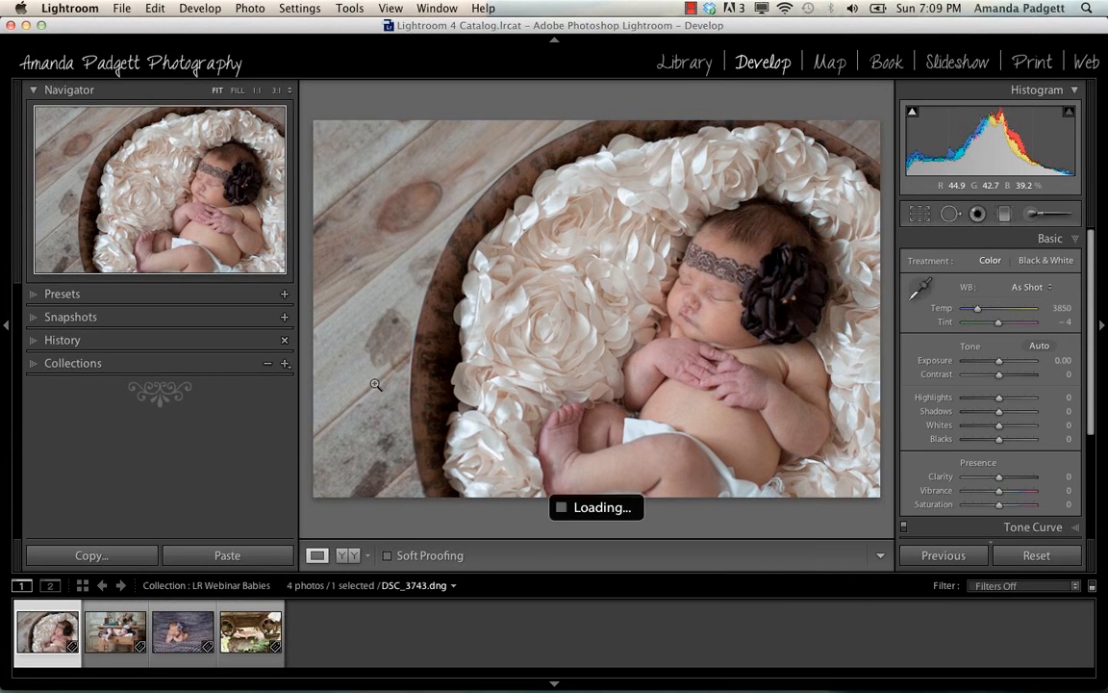
Expand the Presets list and its DreamyBabyLR4RAW folder to show the installed Dreamy Baby presets.
left_click(36, 296)
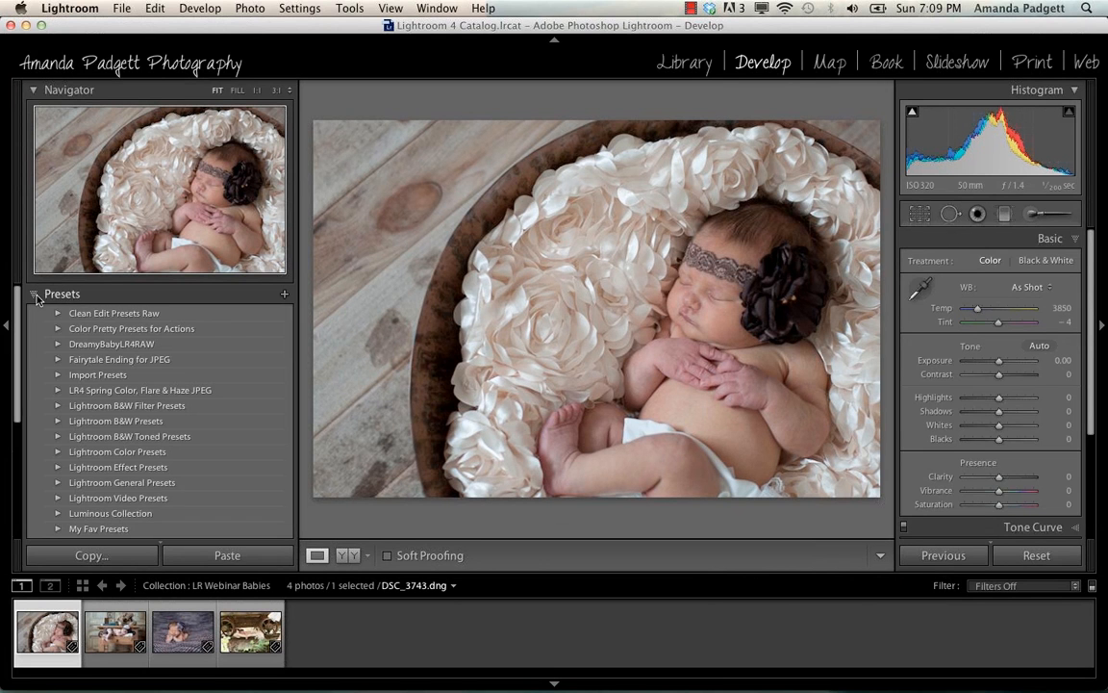
left_click(77, 346)
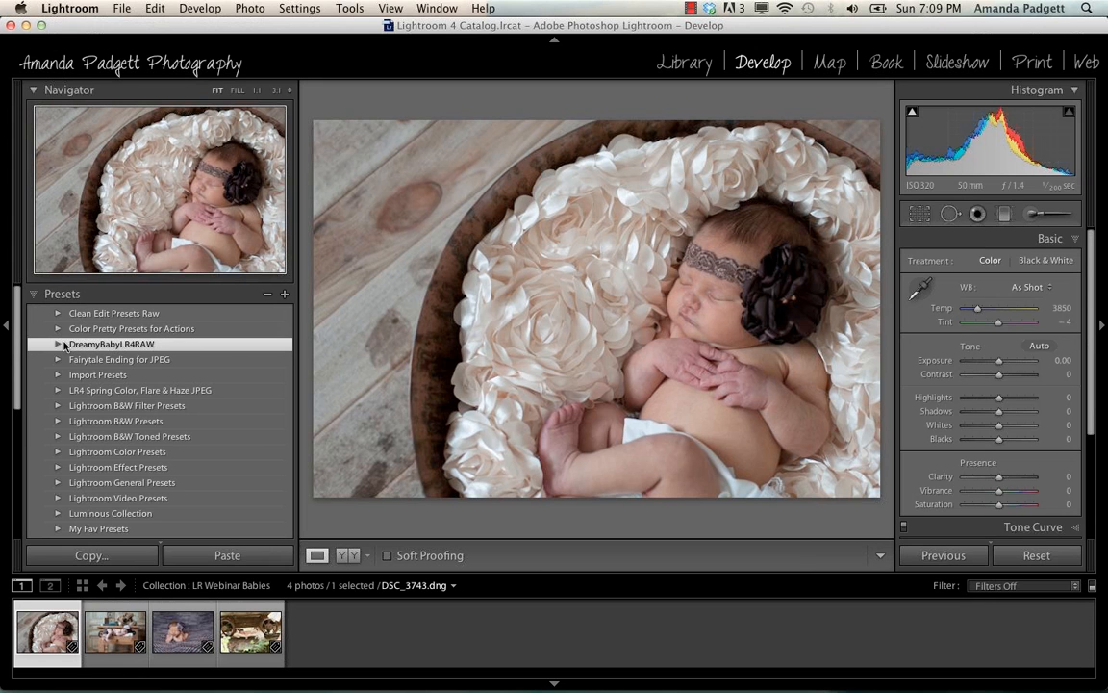
left_click(59, 346)
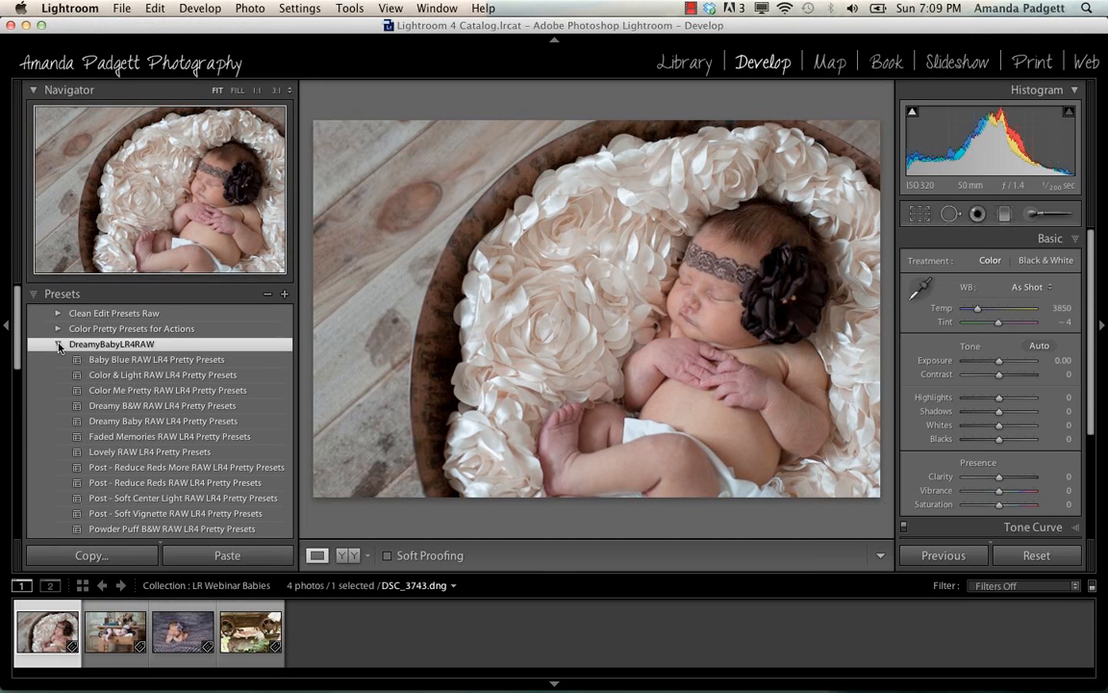
Activate the Adjustment Brush and look through its effect list for the 4 Baby brushes, keeping the current effect.
left_click(1053, 217)
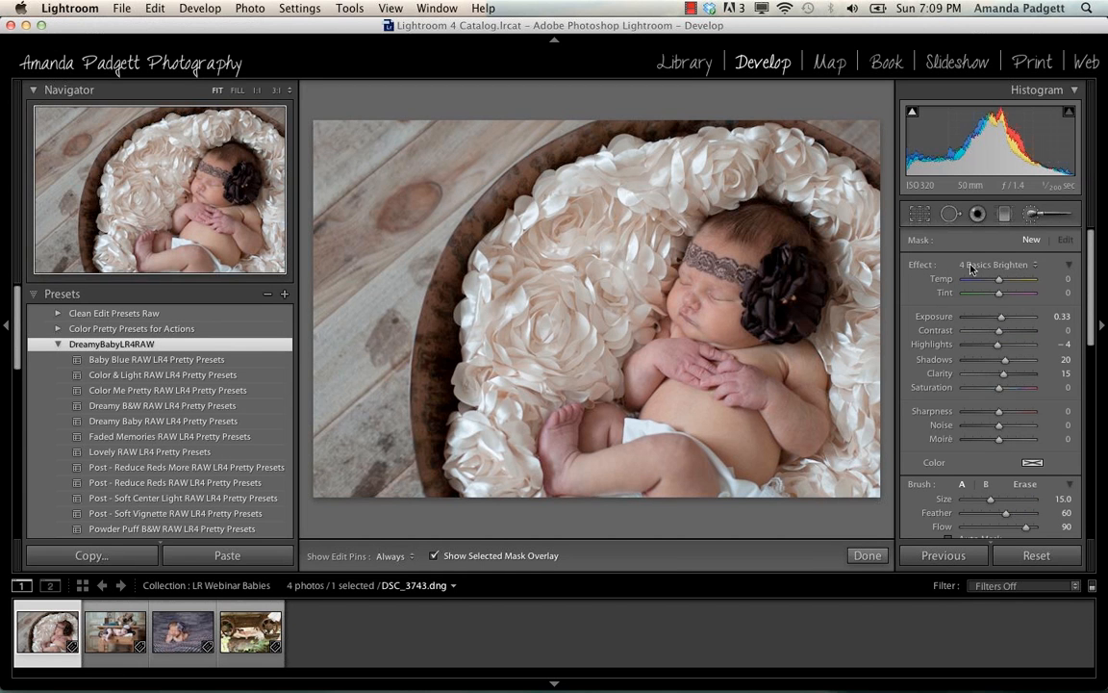
left_click(985, 266)
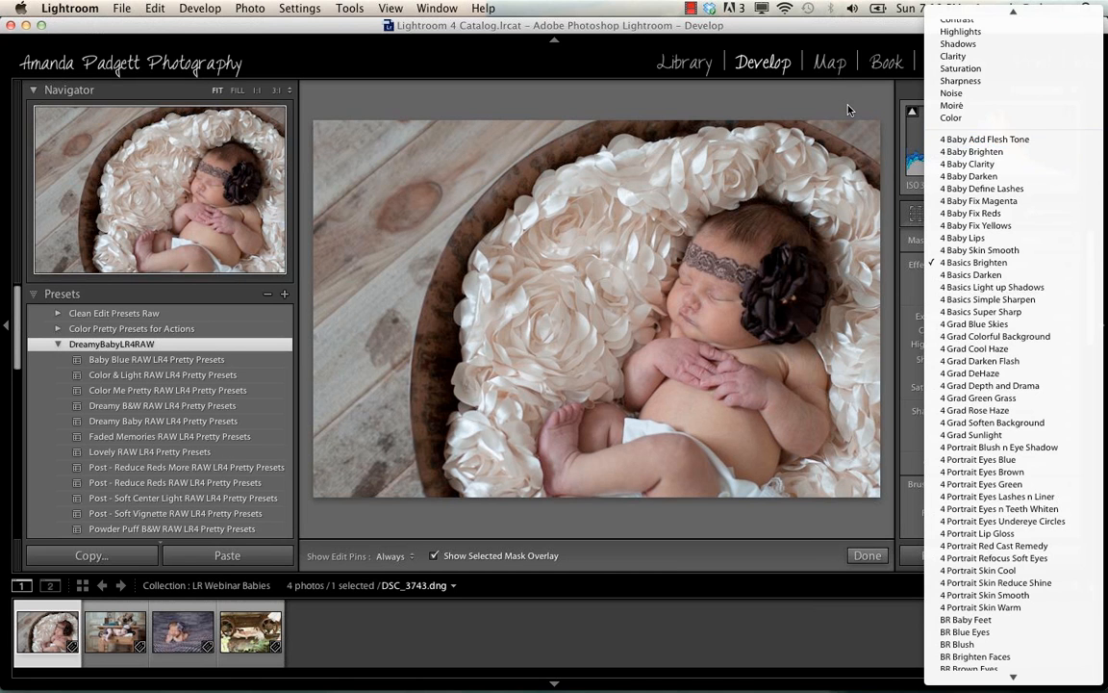
left_click(763, 93)
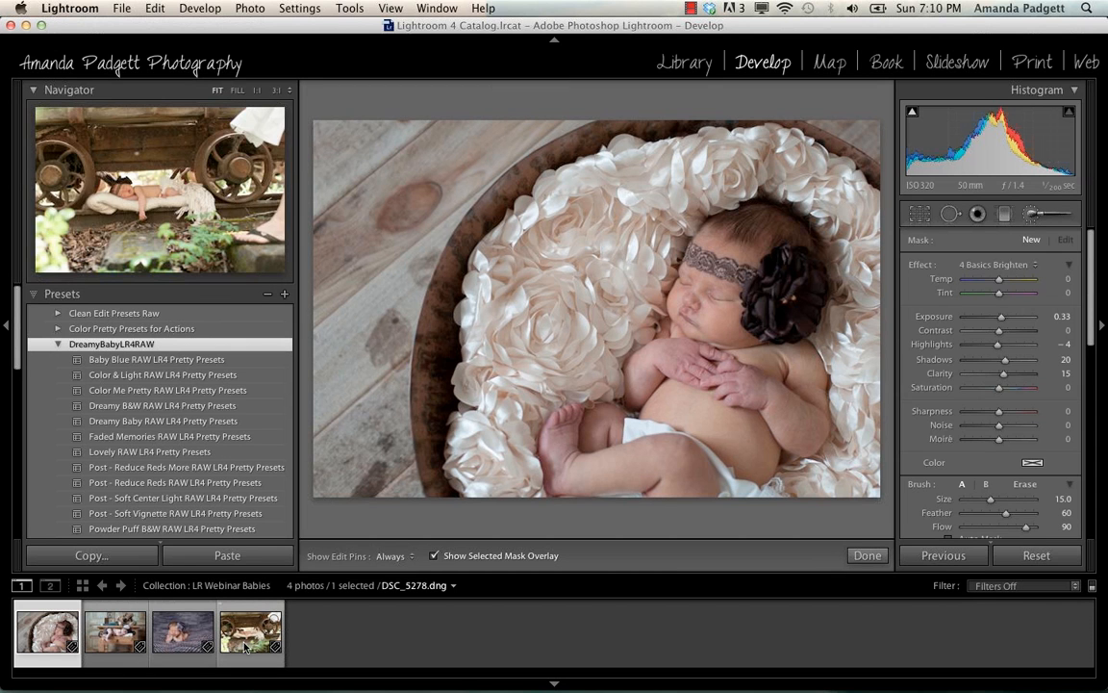
Open DSC_5190.dng, close the Adjustment Brush and narrow the Presets panel to enlarge the image.
left_click(180, 642)
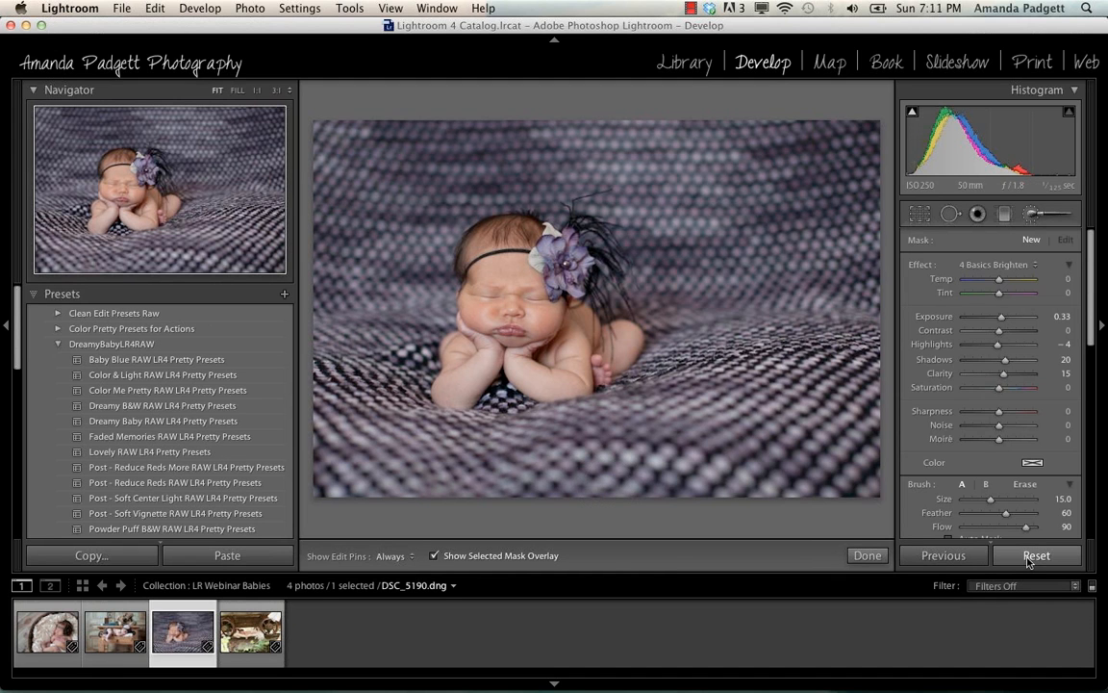
left_click(866, 555)
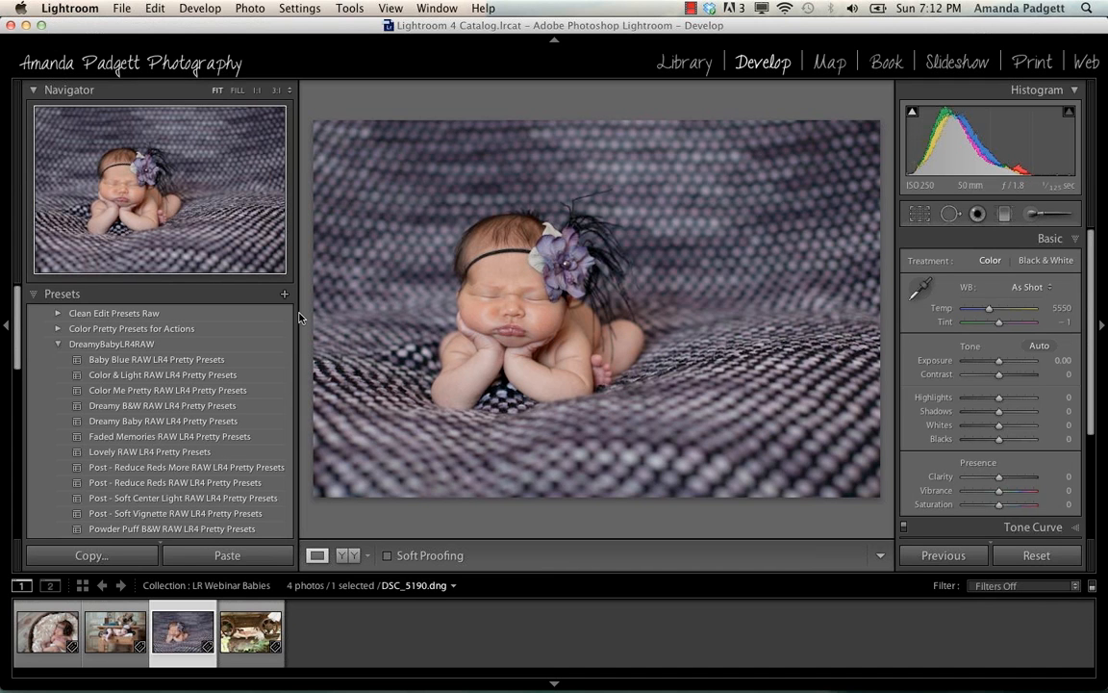
left_click_drag(299, 313, 239, 309)
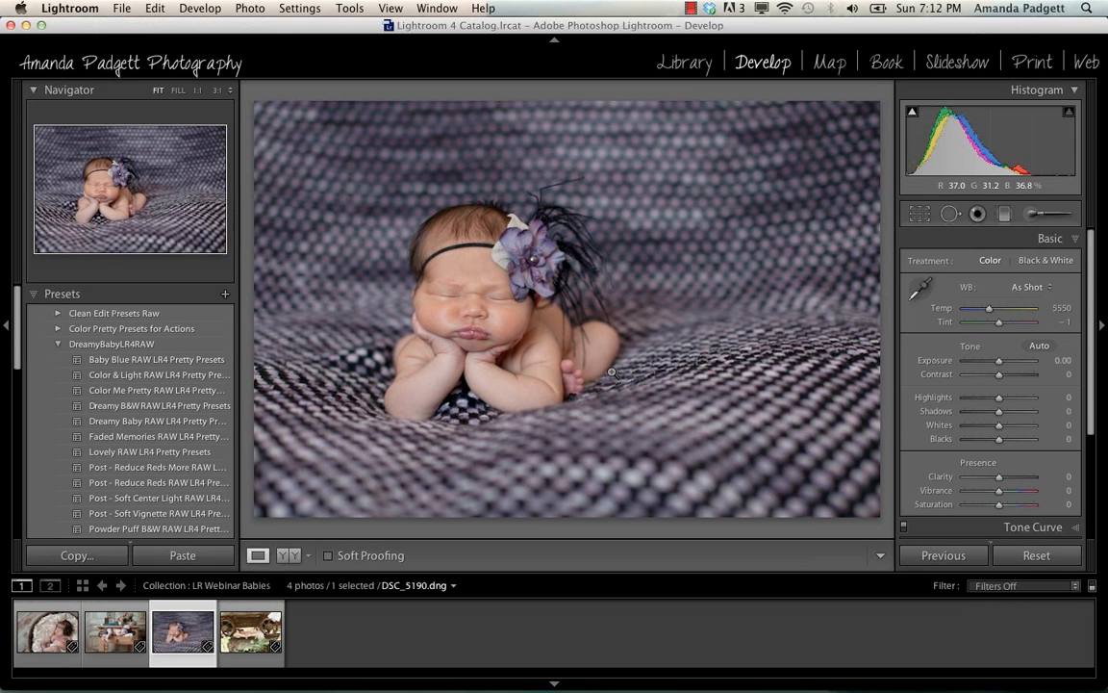
View the photos DSC_4095, DSC_3743 and DSC_5278 in turn and return to DSC_5190.
left_click(94, 636)
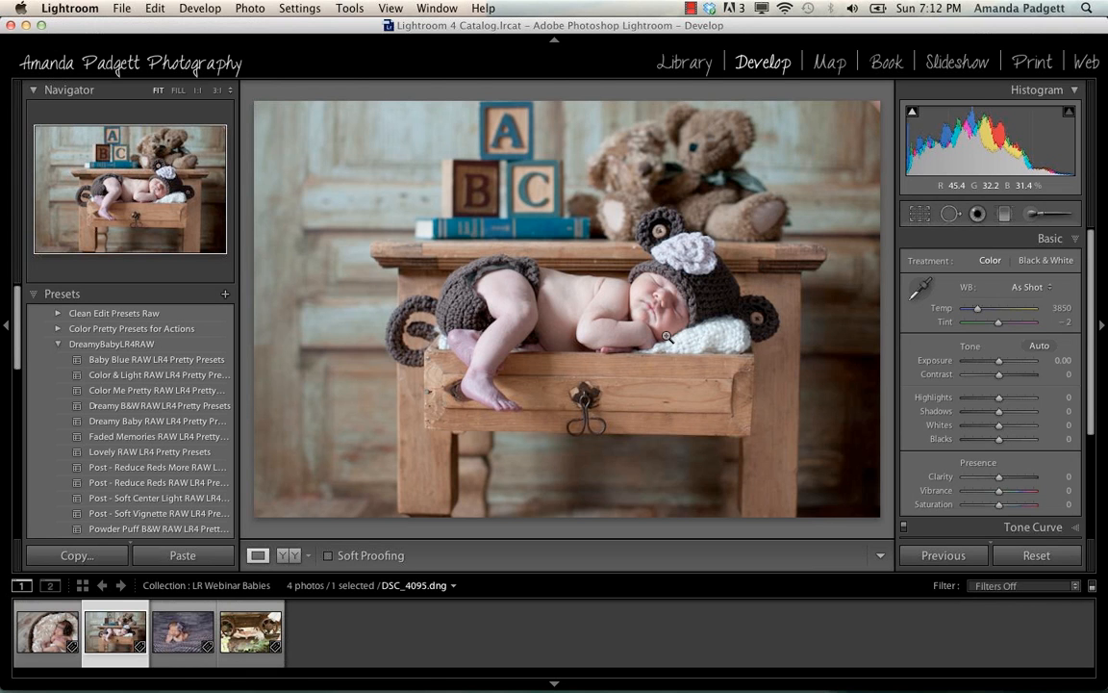
left_click(42, 637)
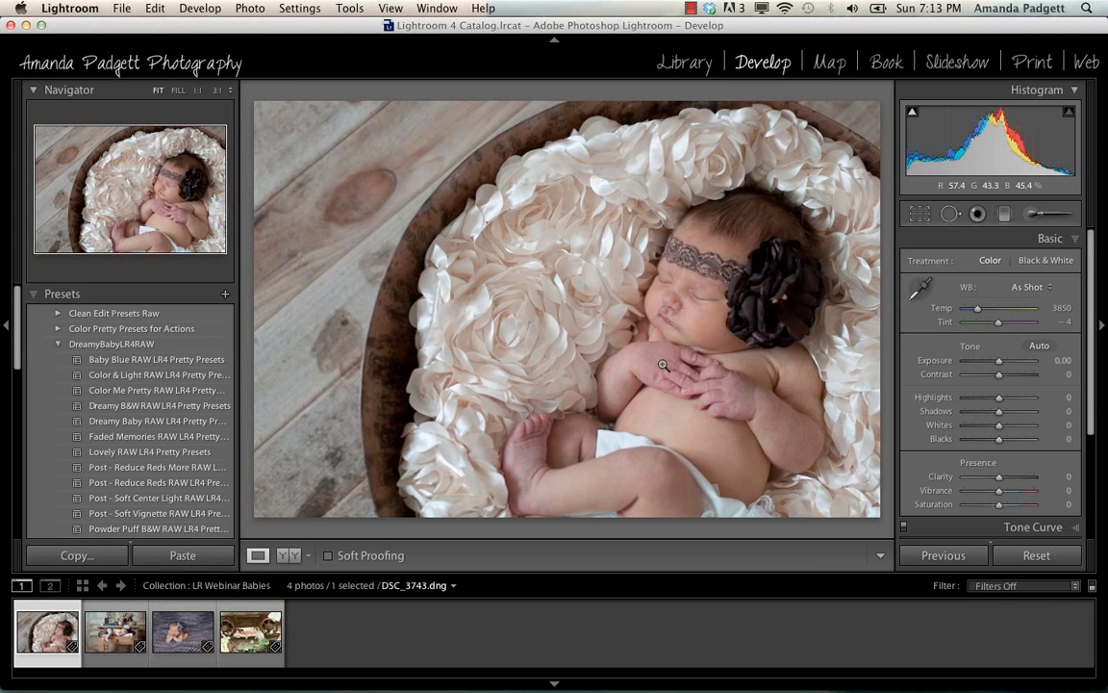
left_click(252, 635)
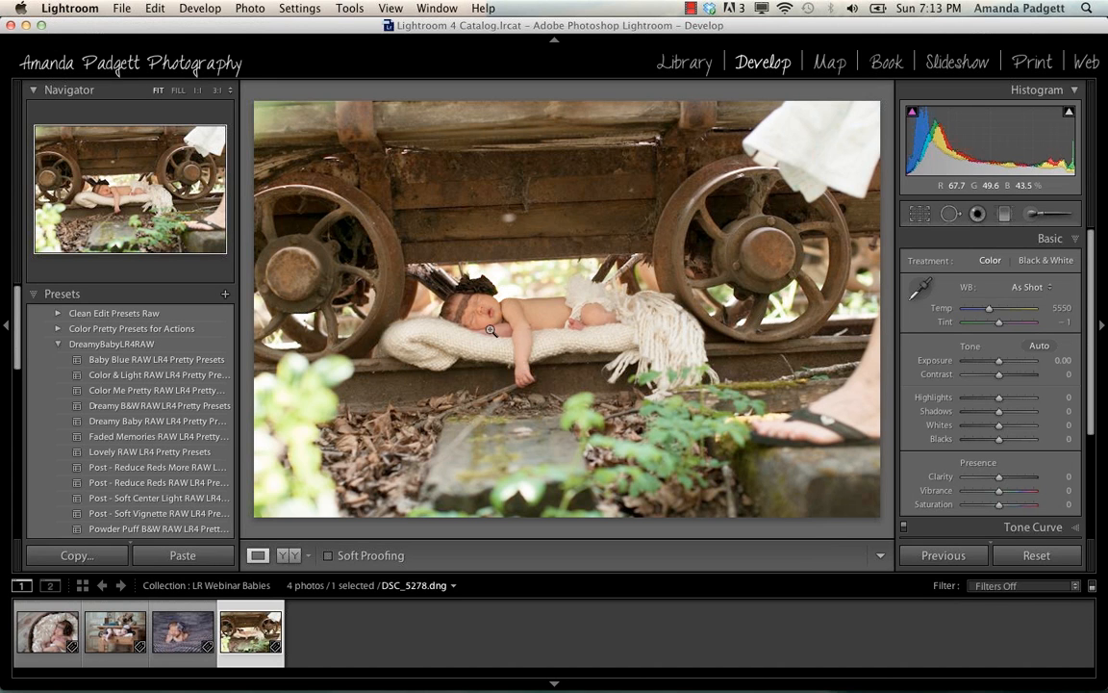
left_click(177, 633)
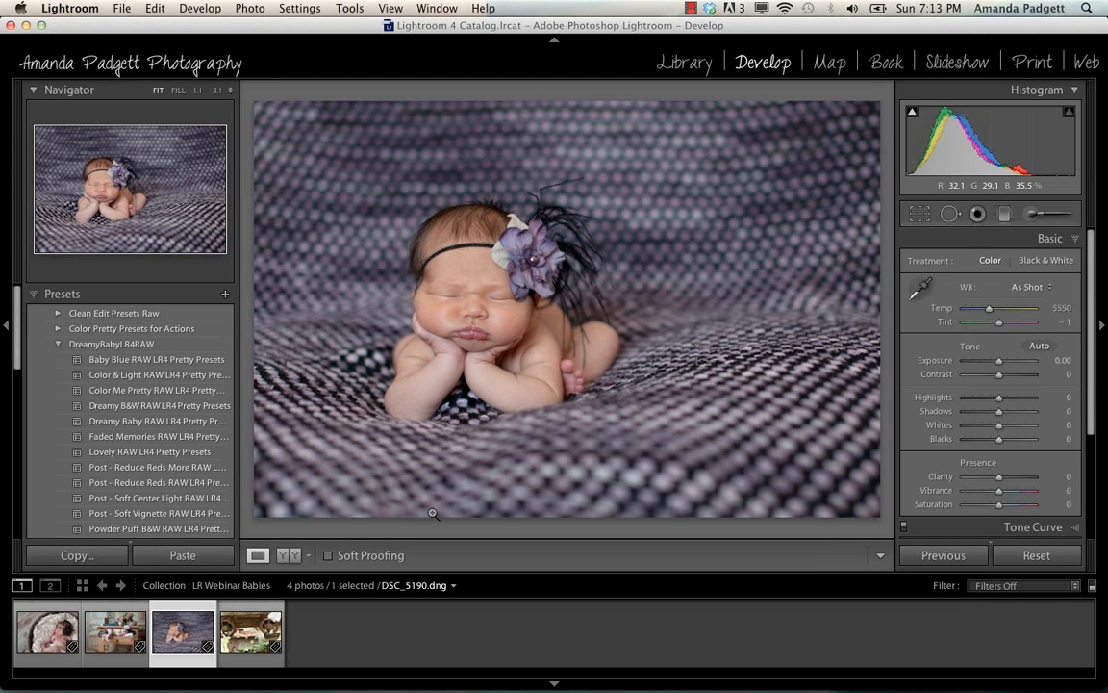
Hide the presets side panel and the filmstrip to give DSC_5190 more room.
left_click(5, 327)
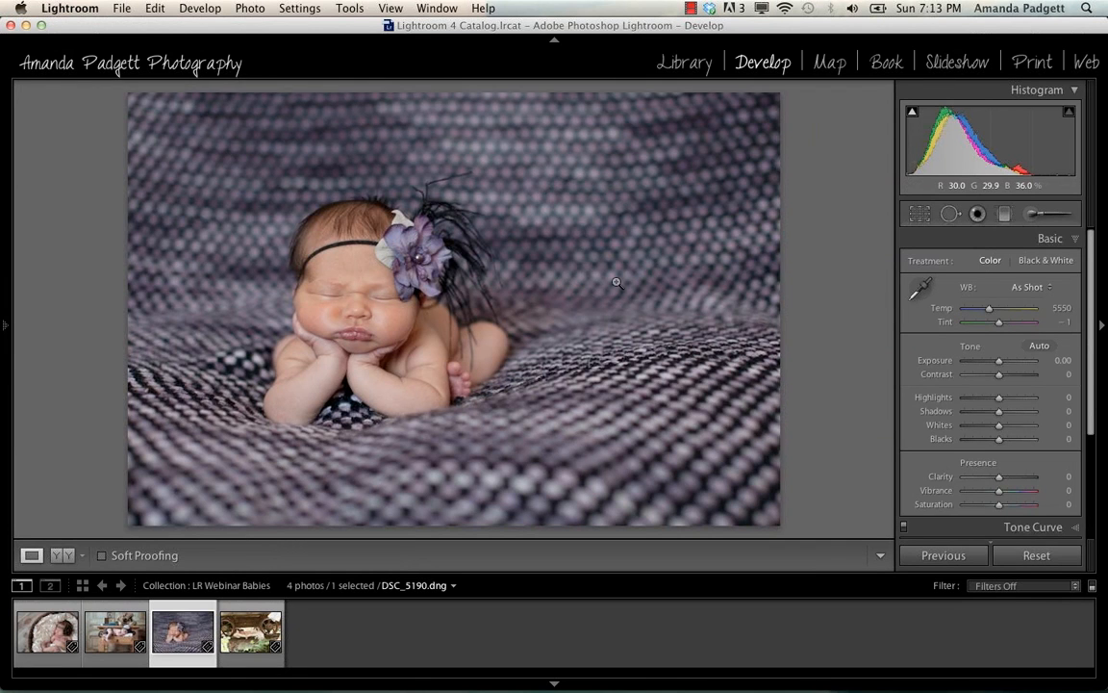
mouse_move(4, 327)
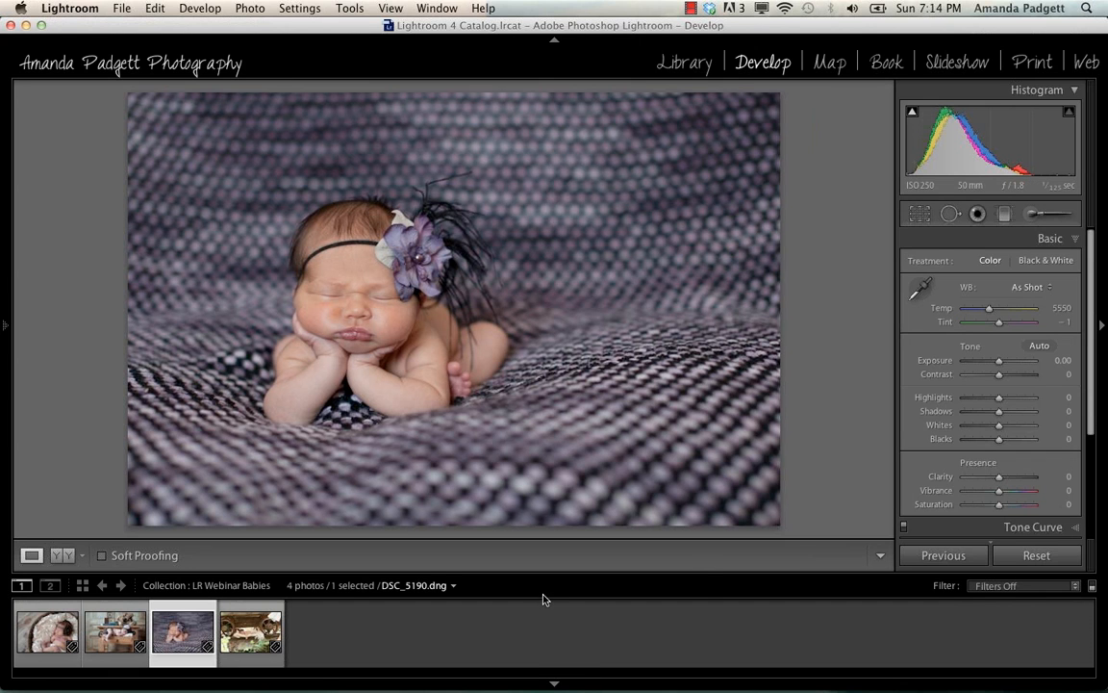
left_click(554, 685)
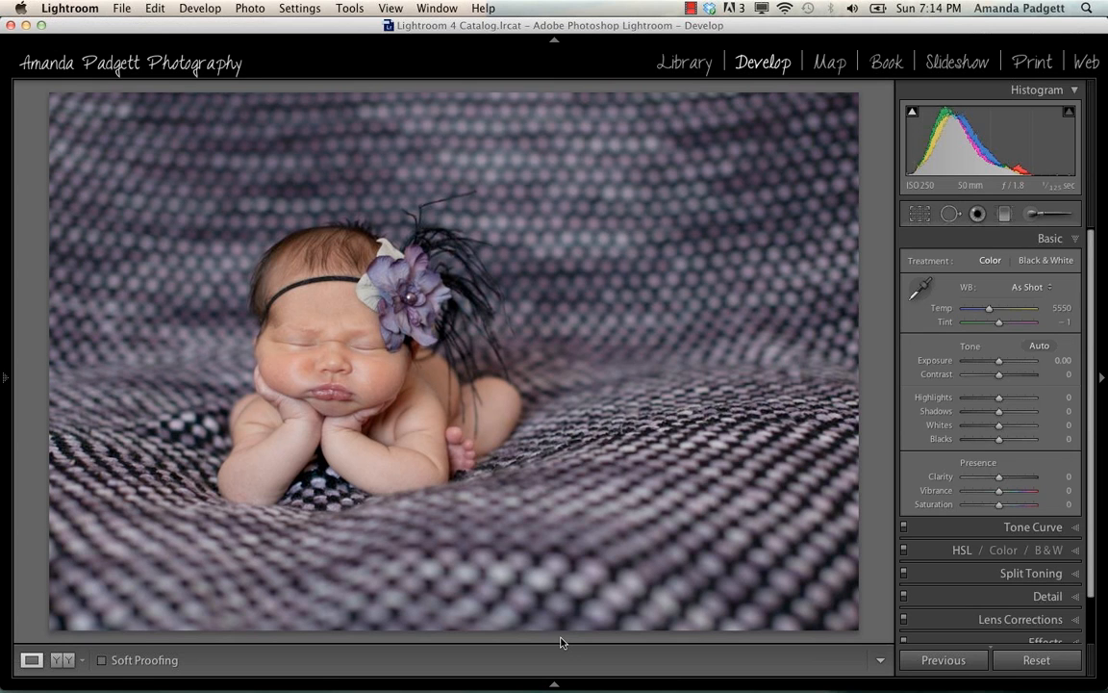
Zoom in closely on the baby in DSC_5190 and move the view to examine the face, arms and toes.
left_click(676, 409)
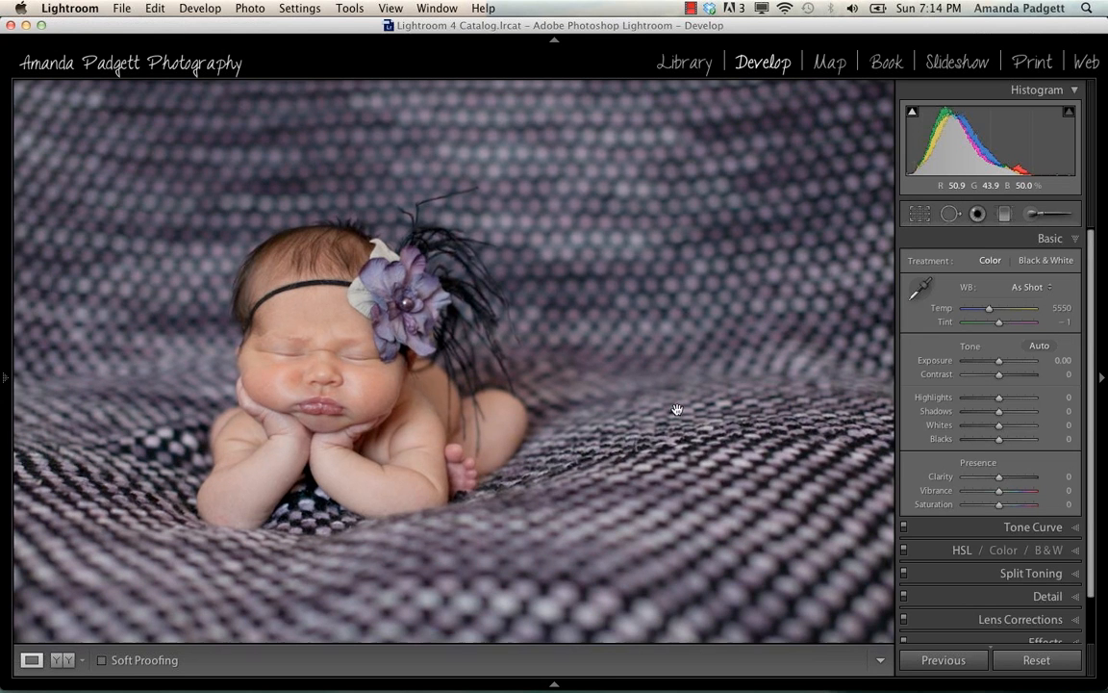
left_click(695, 344)
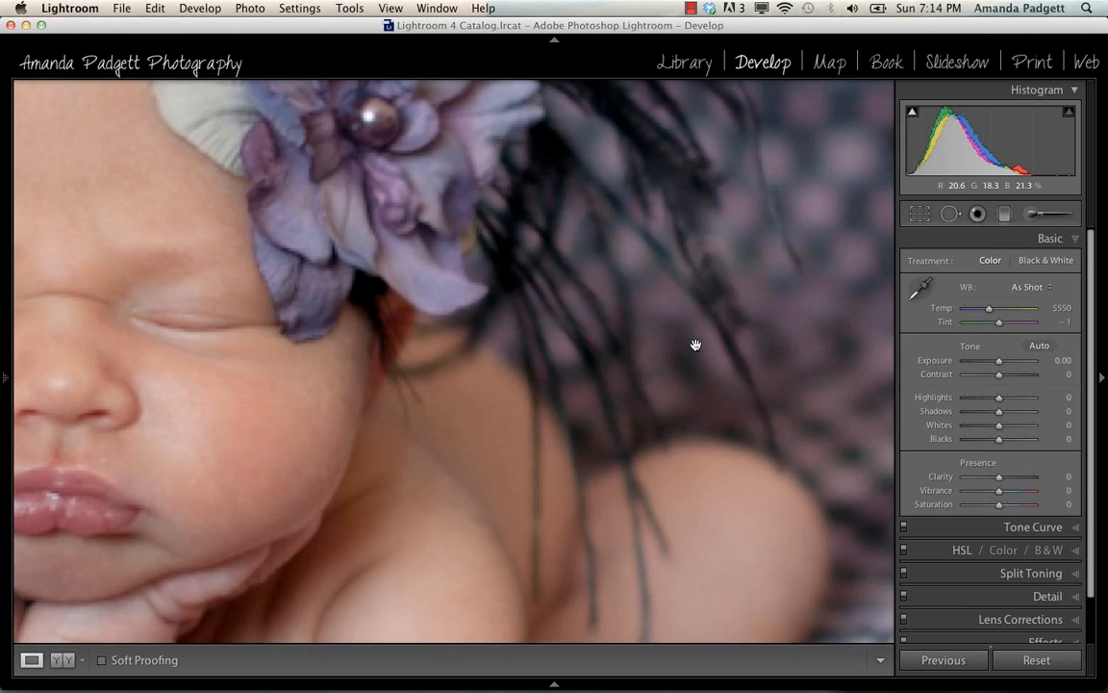
left_click_drag(539, 446, 704, 259)
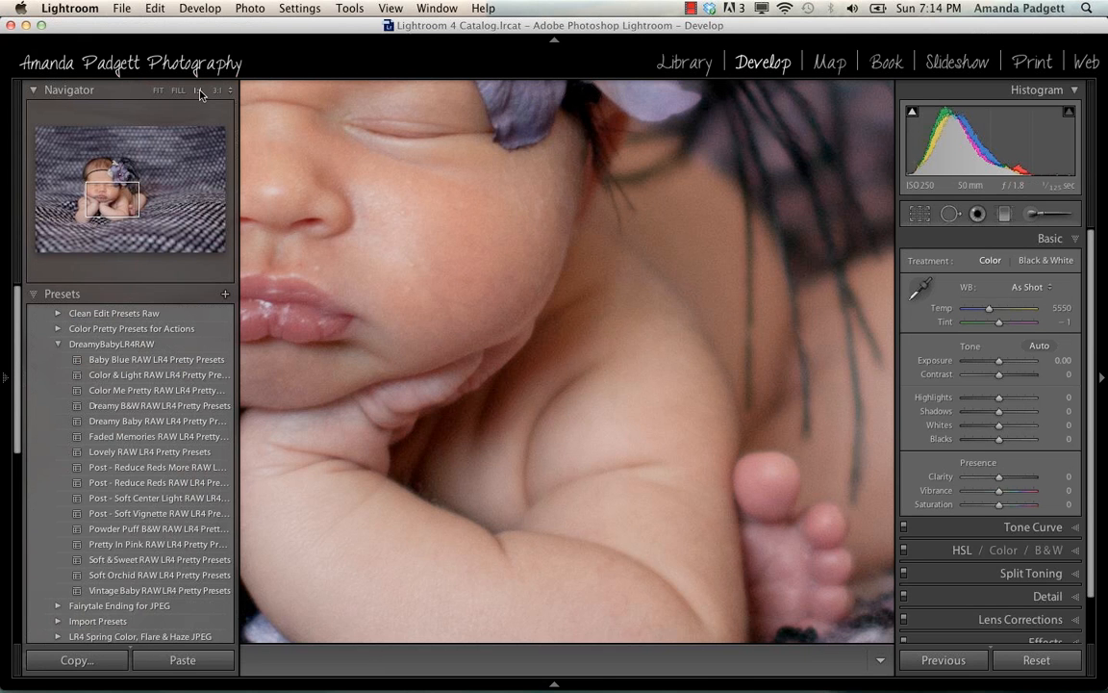
Hide the Navigator and Presets side panel and examine the baby's face, headband, arms and toes in DSC_5190 at full and 1:1 size.
left_click(198, 90)
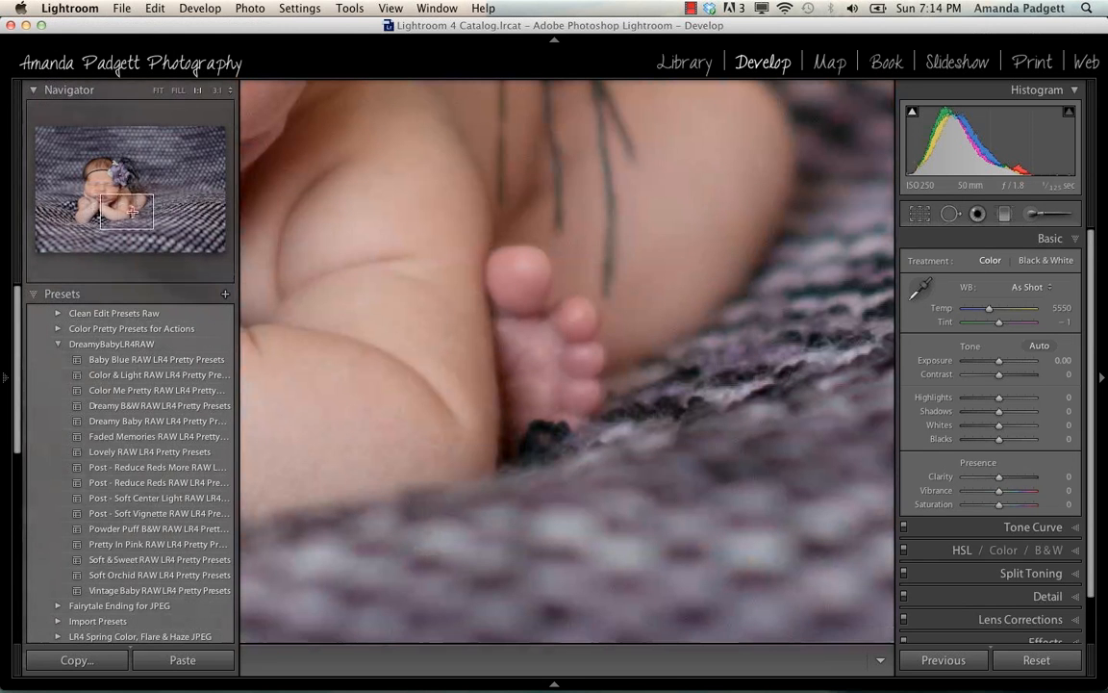
key("F7")
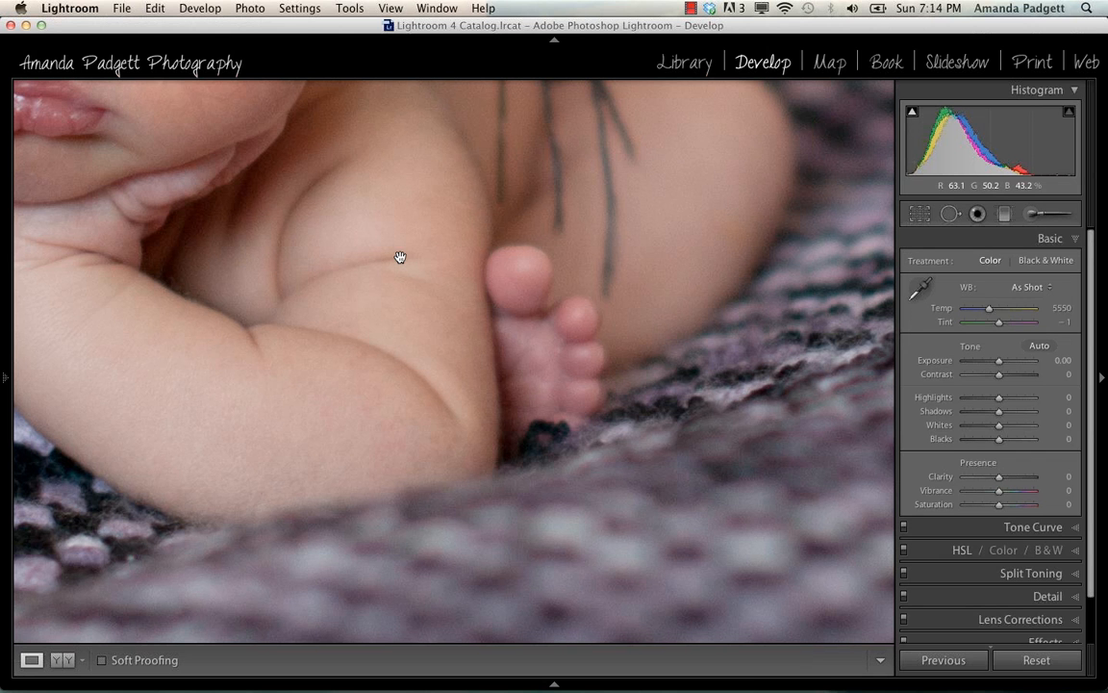
left_click(400, 257)
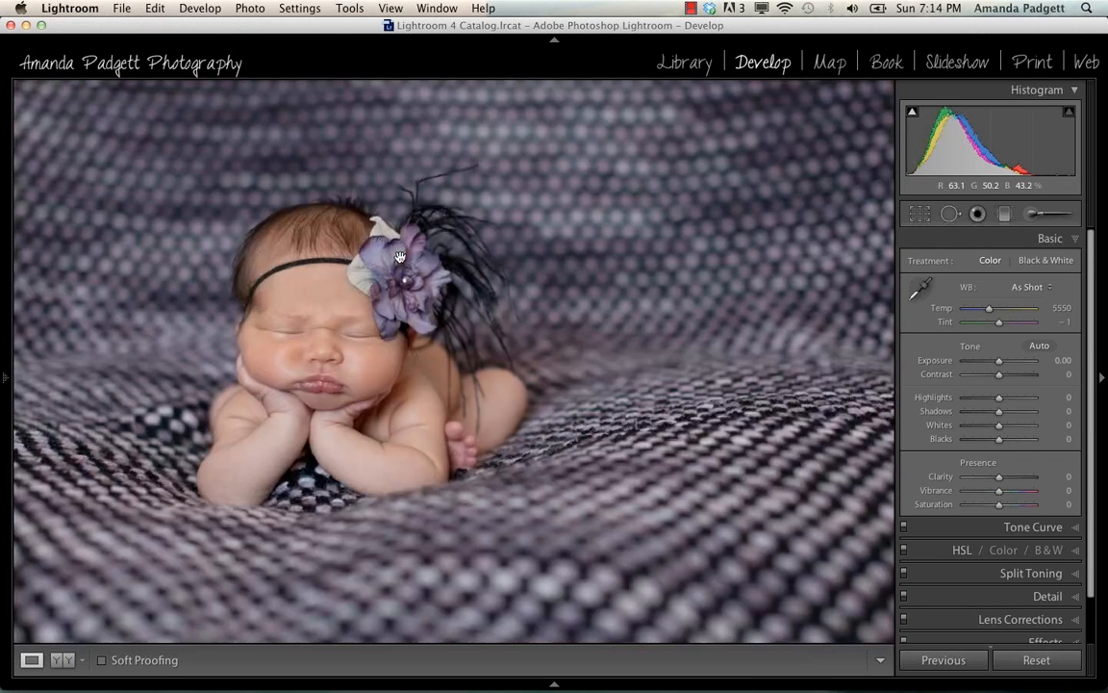
left_click(404, 271)
left_click_drag(354, 439, 632, 104)
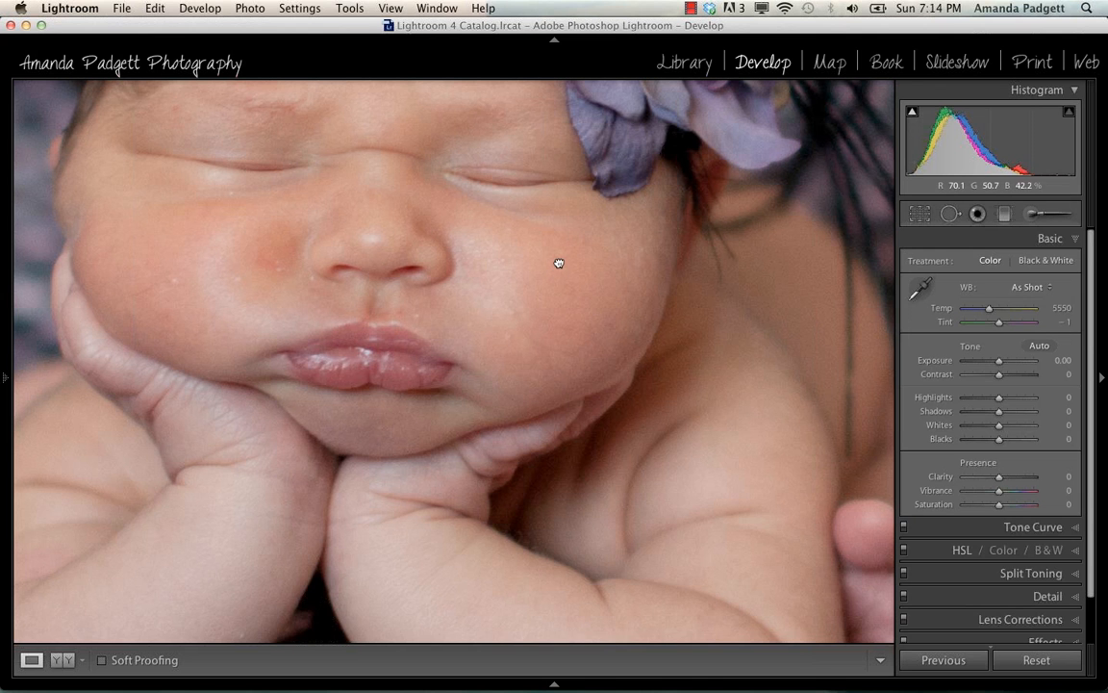
left_click_drag(559, 262, 546, 505)
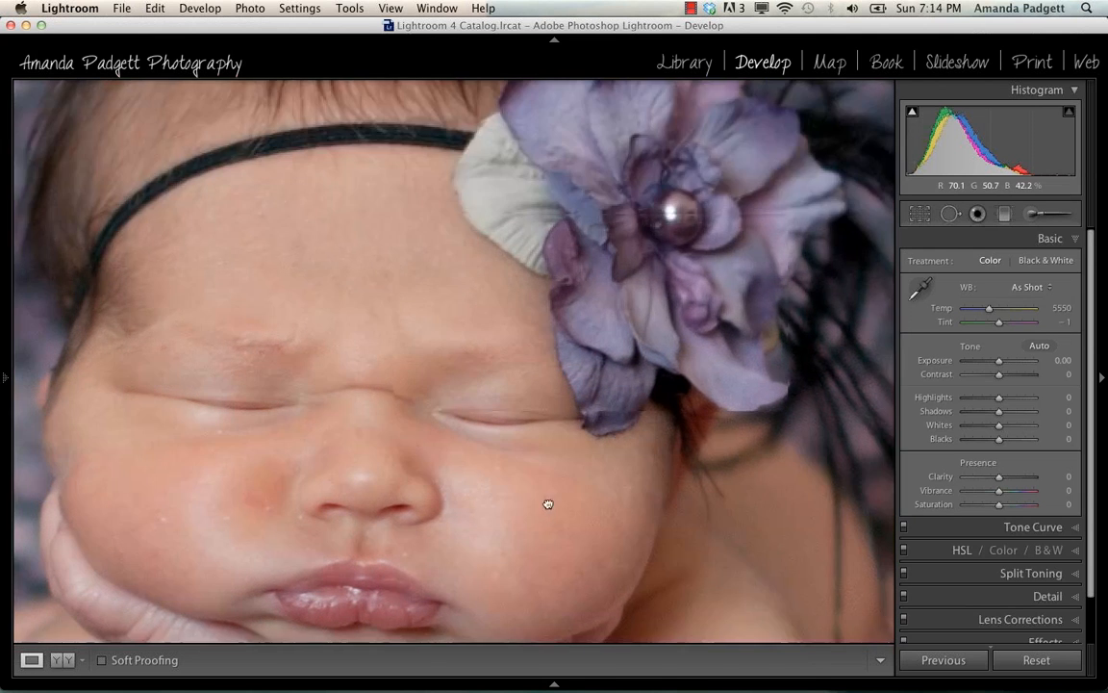
left_click_drag(622, 439, 213, 87)
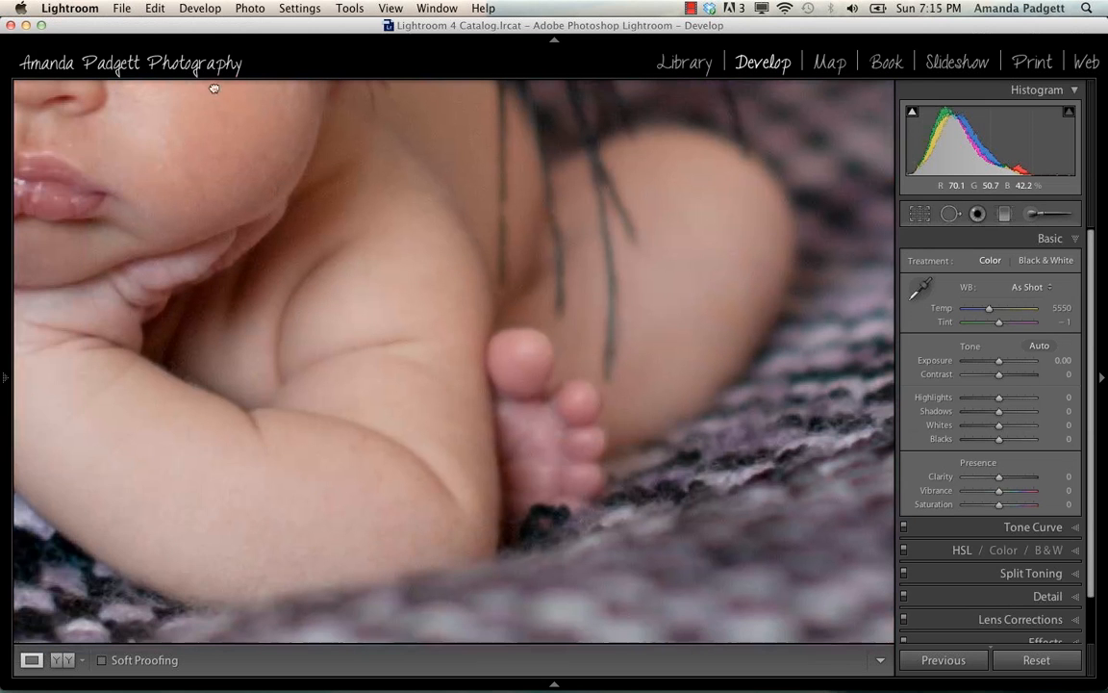
left_click_drag(420, 262, 480, 230)
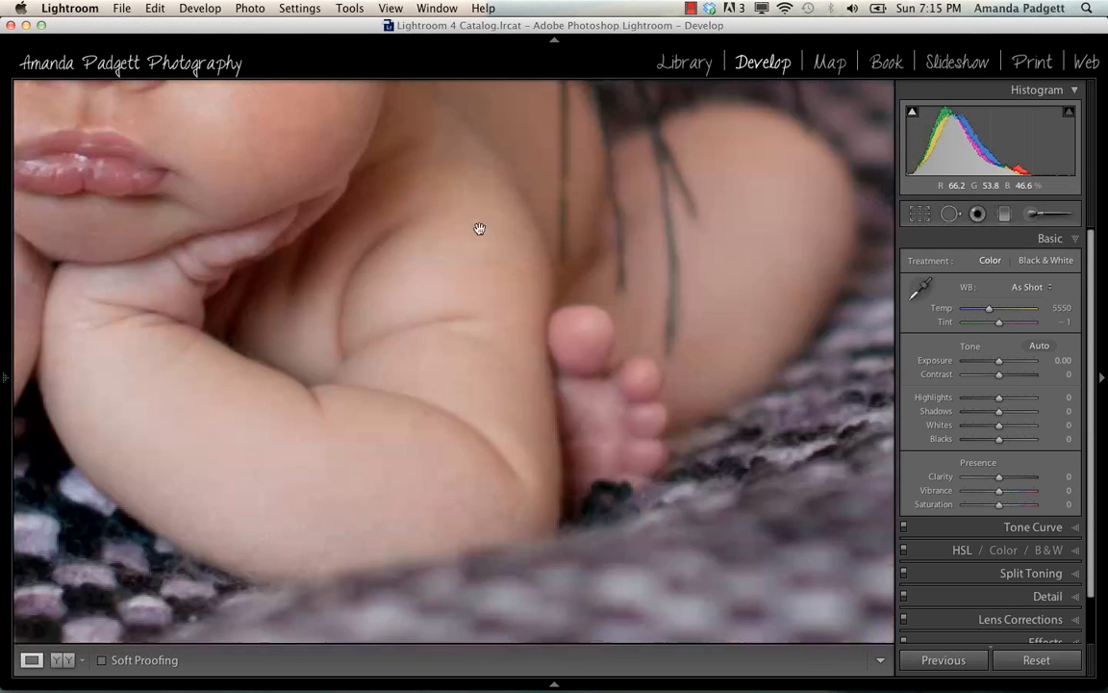
Open the Adjustment Brush, collapse its effect and brush options, and expand the individual effect settings again.
left_click(1055, 218)
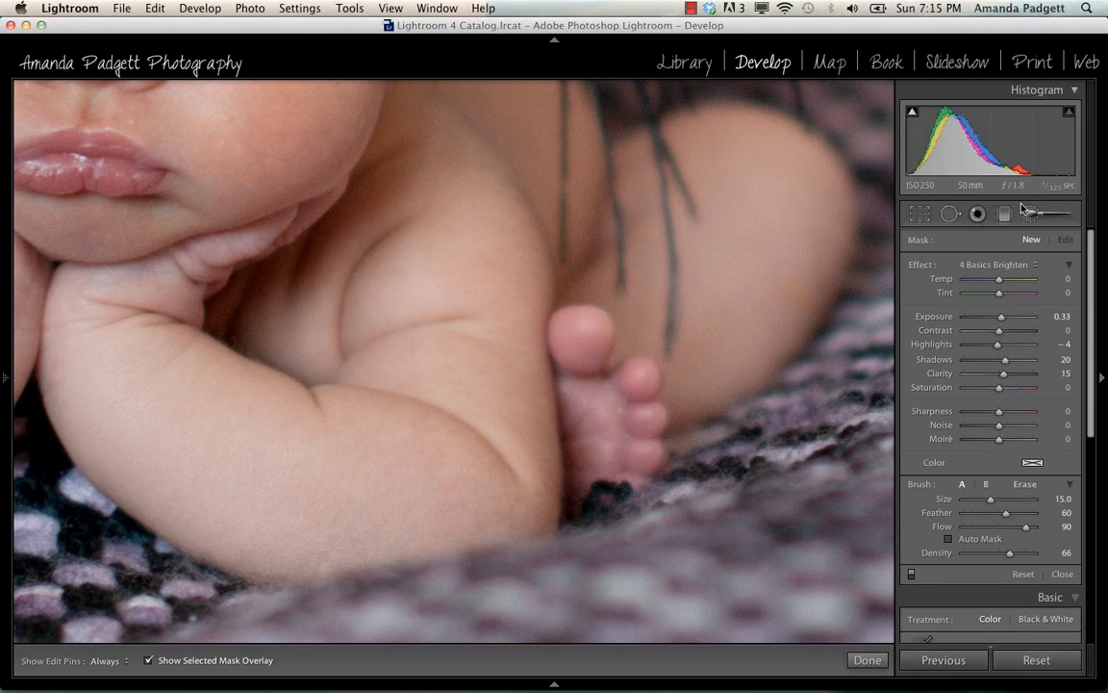
left_click(1070, 273)
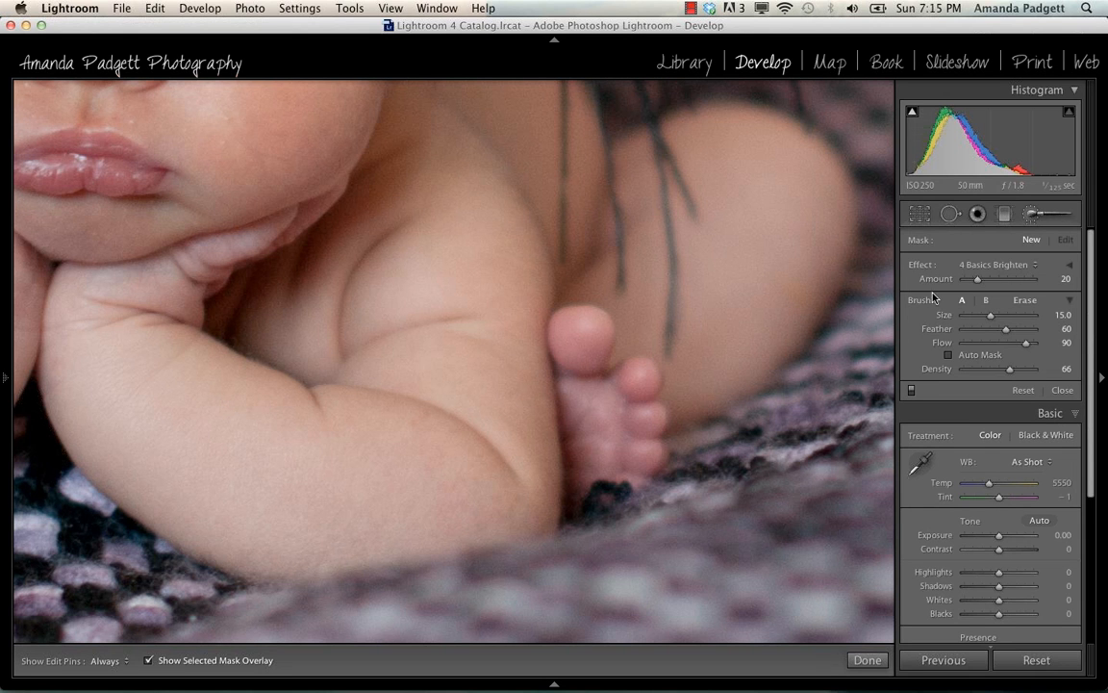
left_click(1070, 303)
left_click(1071, 302)
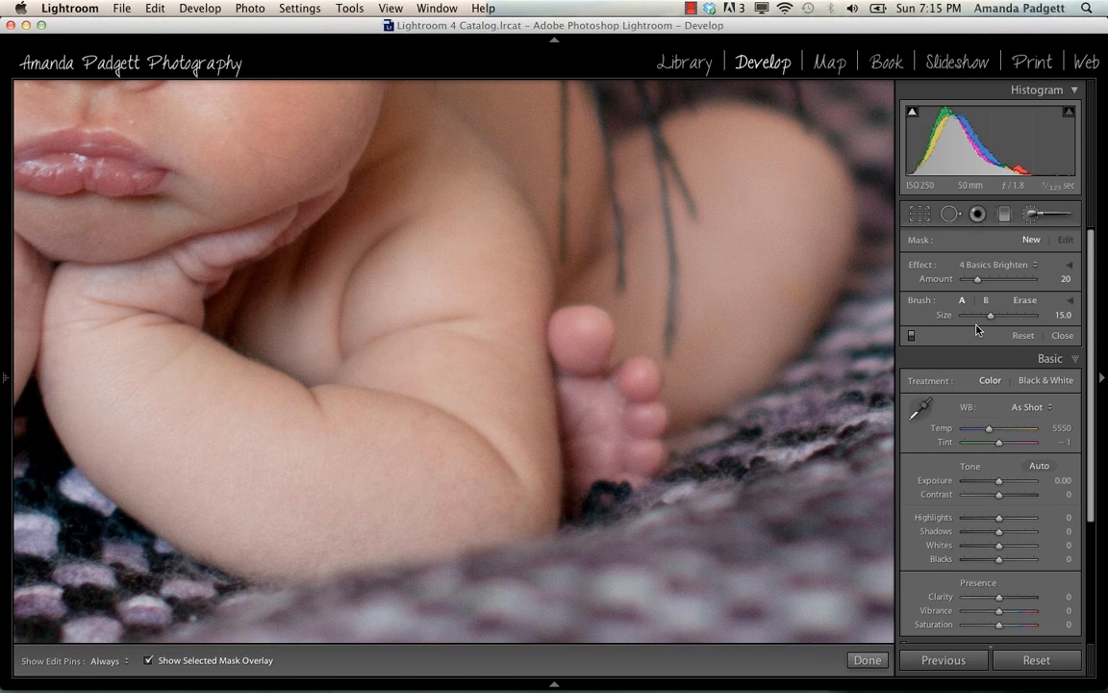
left_click(1069, 269)
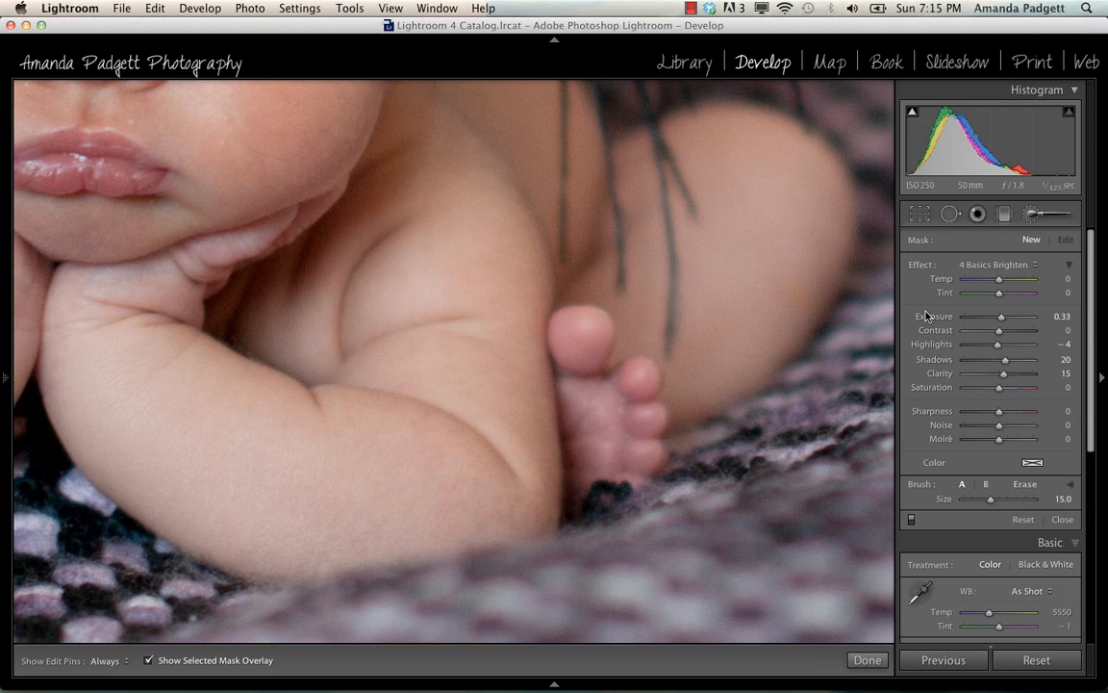
Browse the brush effect presets from the 4 Baby set through the BR brushes, keeping 4 Basics Brighten selected.
left_click(997, 265)
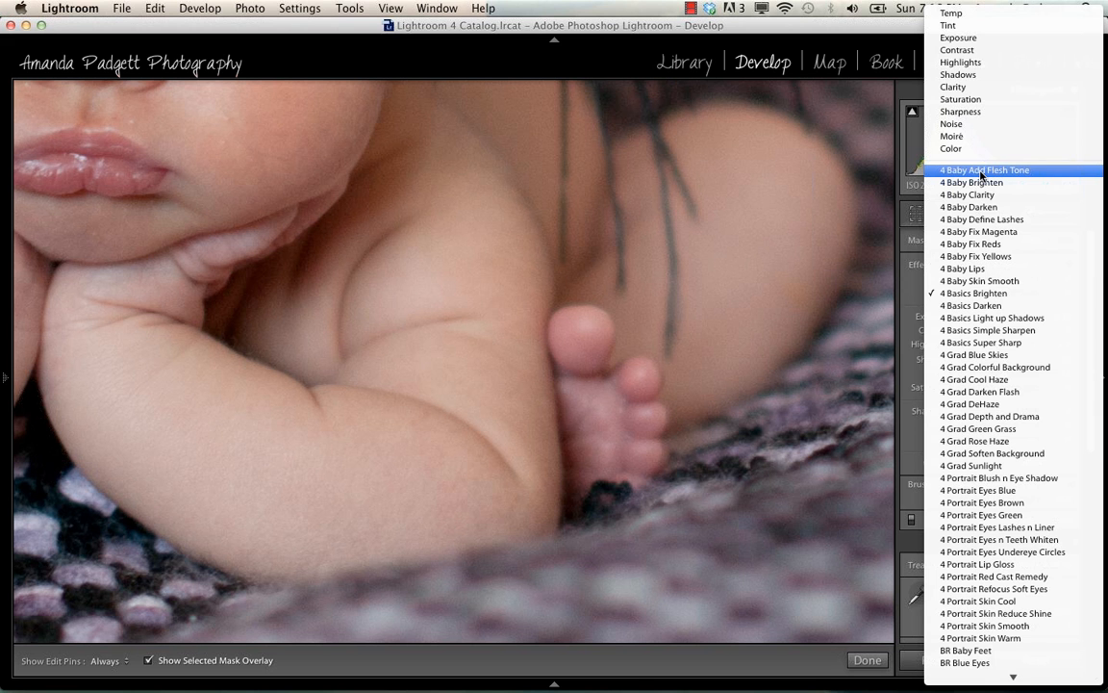
scroll(981, 176, "down", 6)
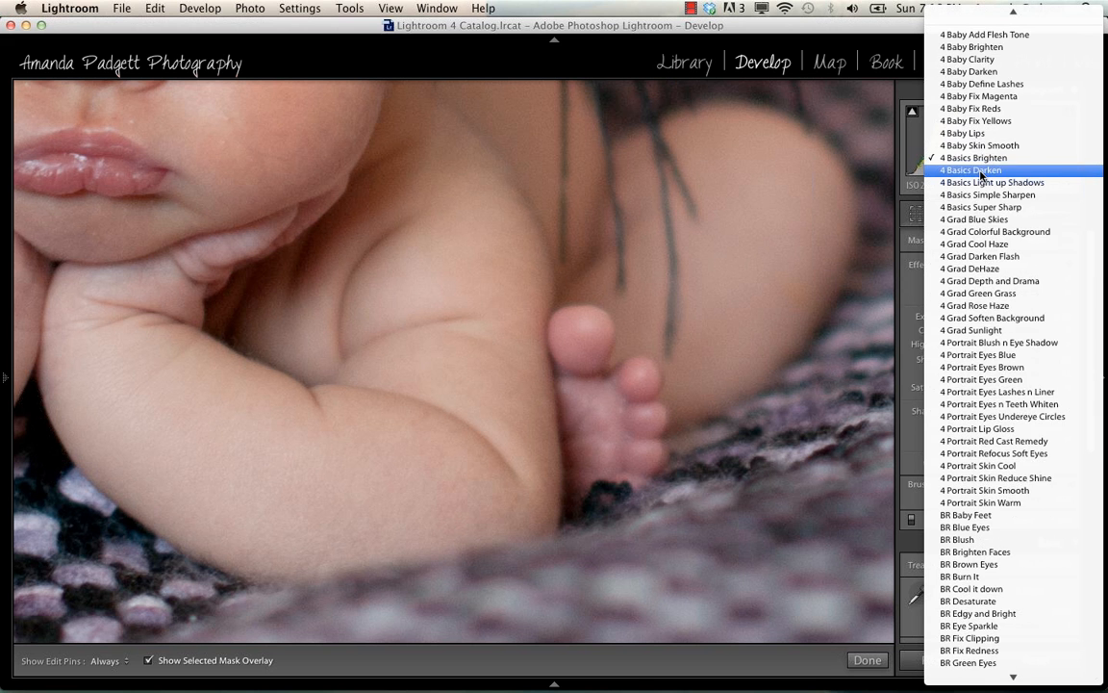
scroll(982, 176, "down", 8)
scroll(981, 176, "up", 6)
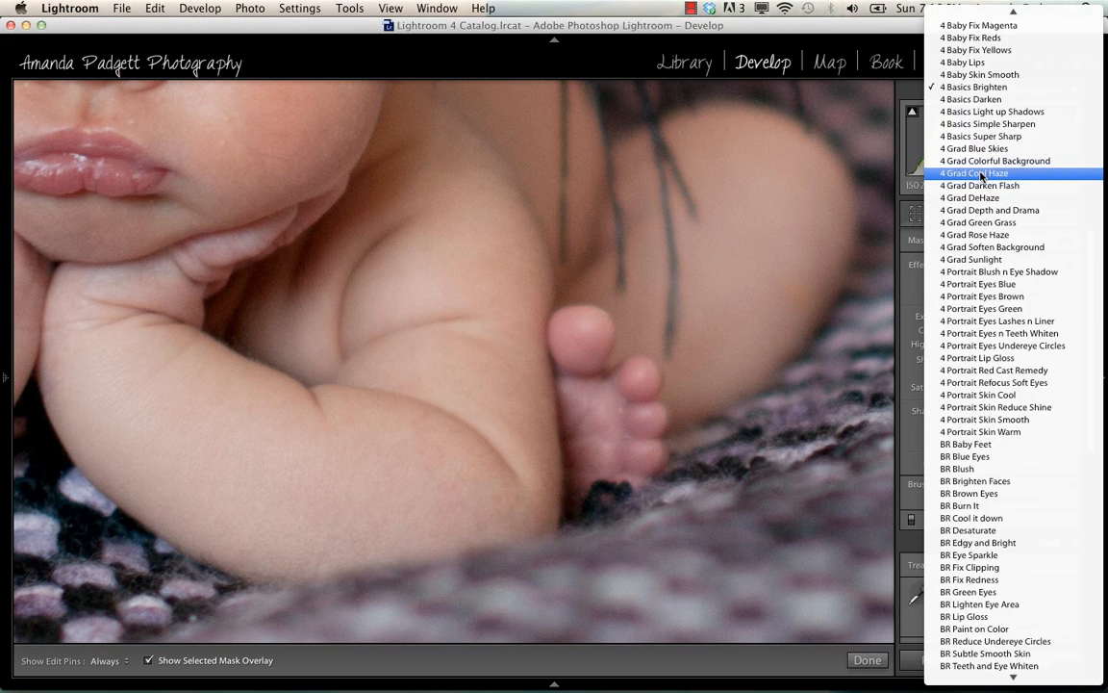
scroll(981, 176, "down", 8)
scroll(1008, 321, "up", 15)
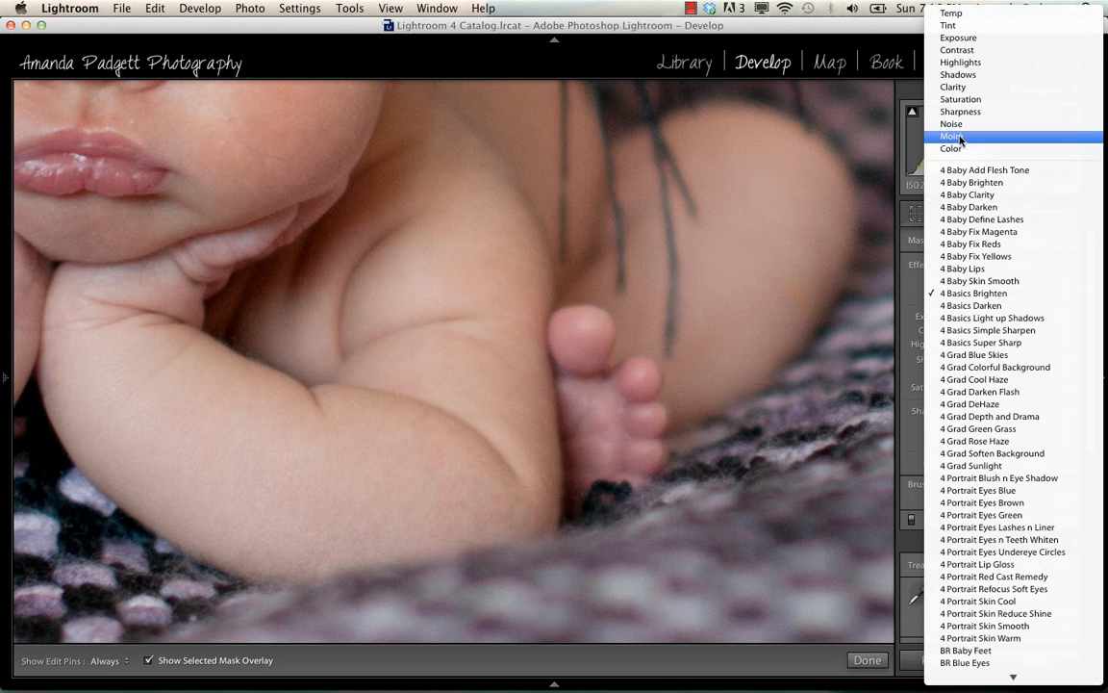
left_click(873, 150)
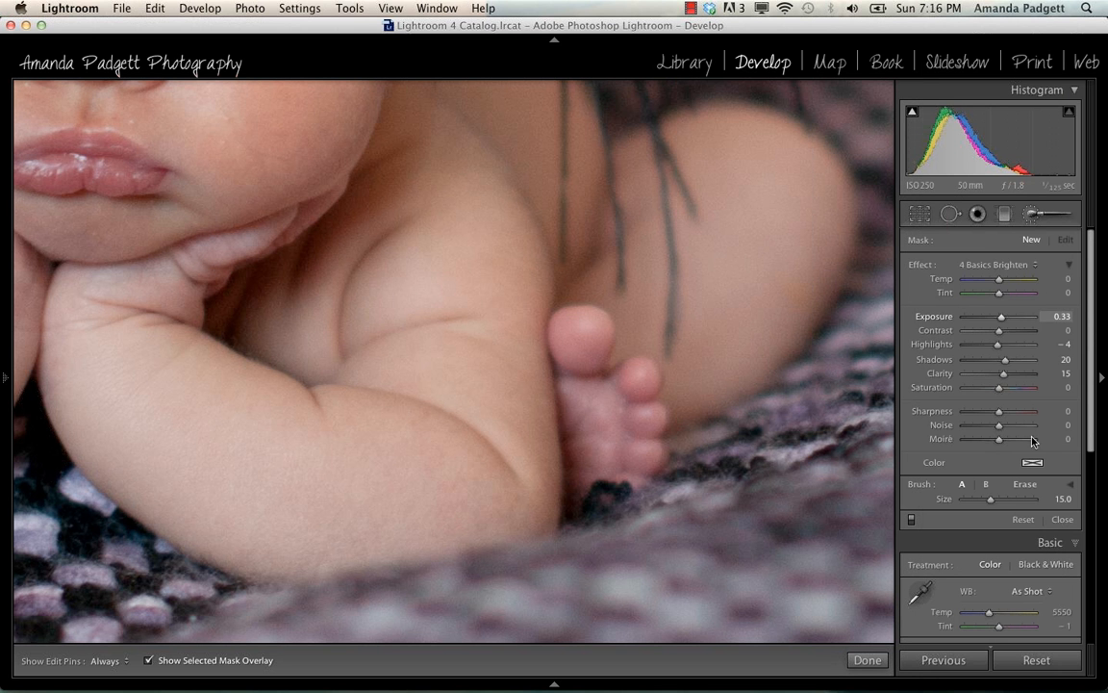
Expand the Adjustment Brush's brush options and reduce the brush size to 7.
left_click(1070, 484)
scroll(1039, 478, "down", 1)
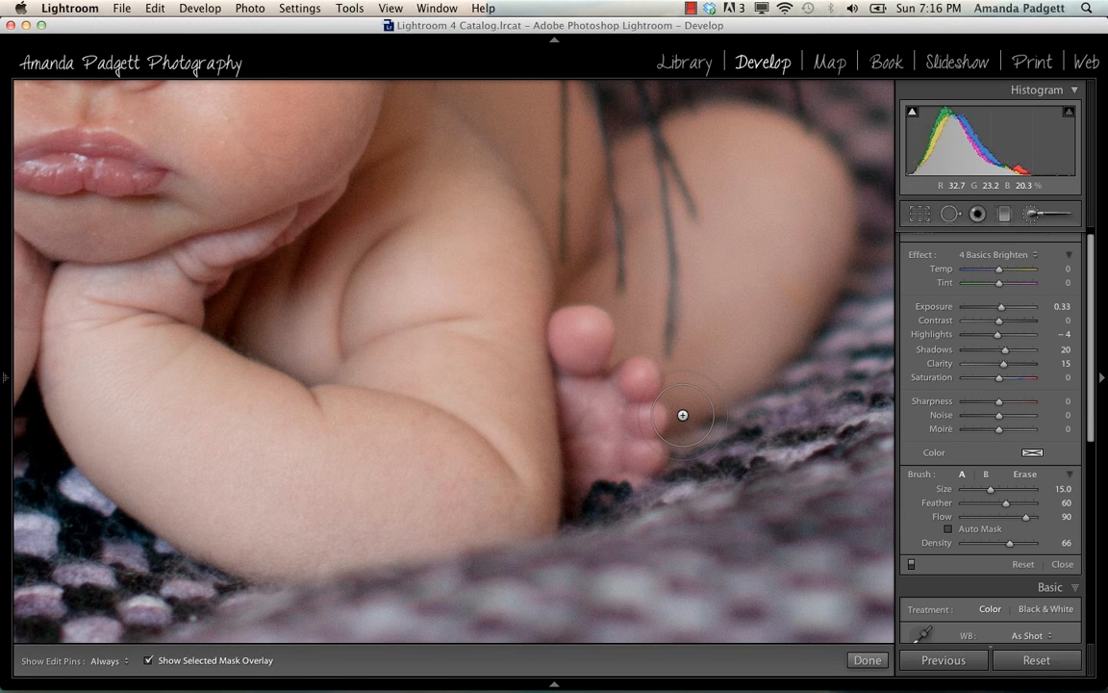
scroll(682, 415, "down", 8)
scroll(682, 415, "down", 2)
scroll(682, 414, "down", 1)
scroll(682, 414, "up", 5)
scroll(673, 416, "down", 2)
Set the brush Feather to 0, paint 4 Basics Brighten over the small toes and turn off the mask overlay.
left_click_drag(1006, 503, 962, 508)
key("h")
left_click_drag(646, 417, 636, 463)
key("h")
left_click(148, 661)
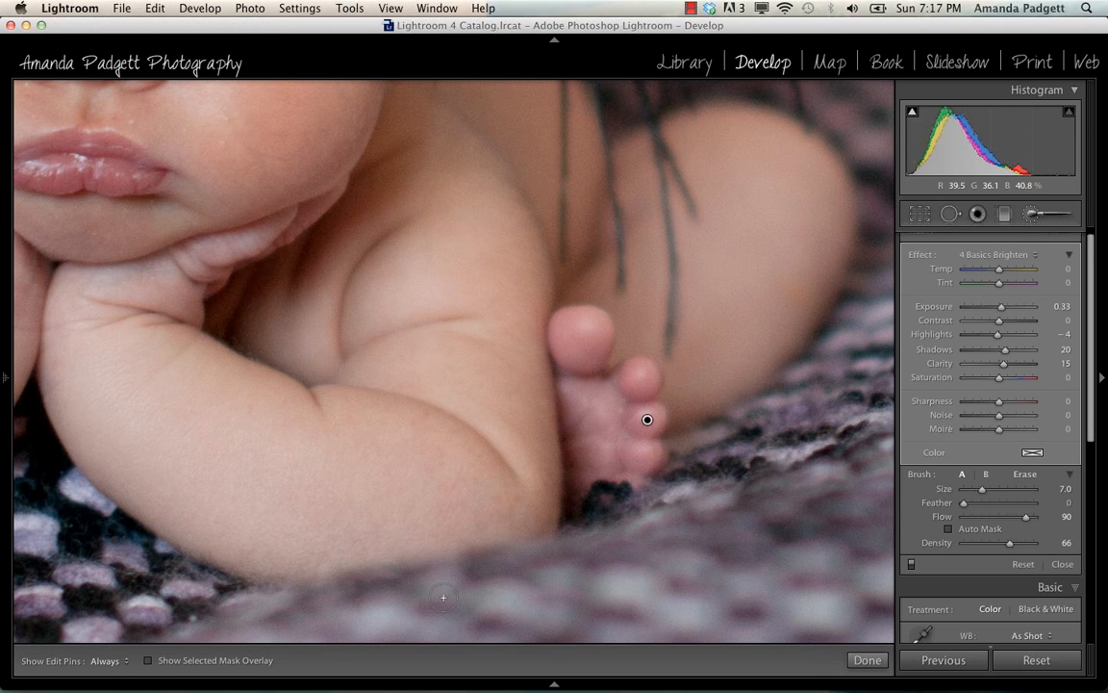
Zoom in on the toes, delete the brush adjustment painted there and set the brush Feather to 81.
key("super+equal")
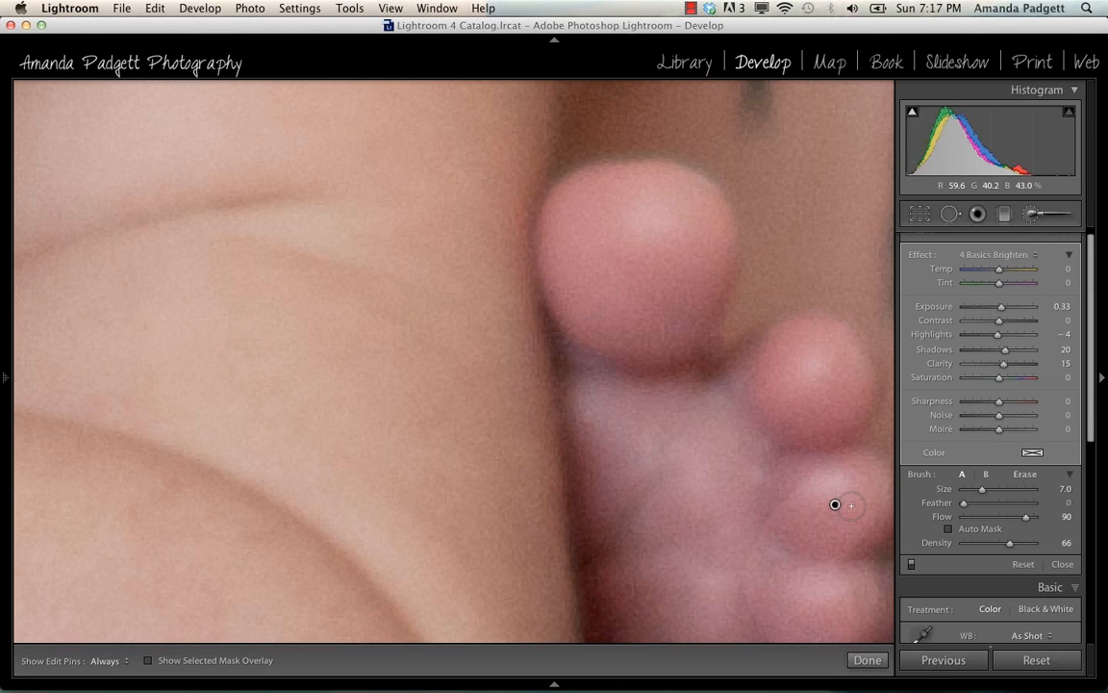
key("BackSpace")
left_click_drag(1016, 502, 1007, 510)
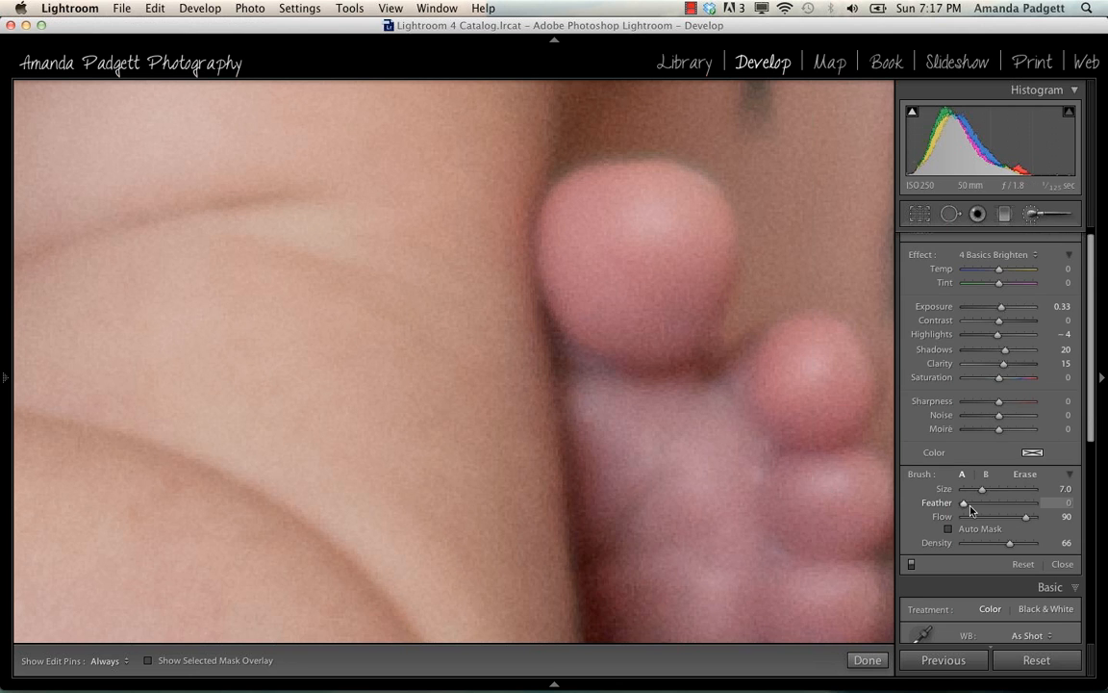
left_click_drag(1012, 508, 1020, 503)
Paint 4 Basics Brighten over the two lower small toes with edit pins hidden, and show the pins again.
key("h")
mouse_move(837, 490)
left_mouse_down()
mouse_move(785, 539)
mouse_move(781, 518)
mouse_move(839, 597)
mouse_move(842, 496)
mouse_move(857, 501)
mouse_move(776, 553)
mouse_move(809, 601)
left_mouse_up()
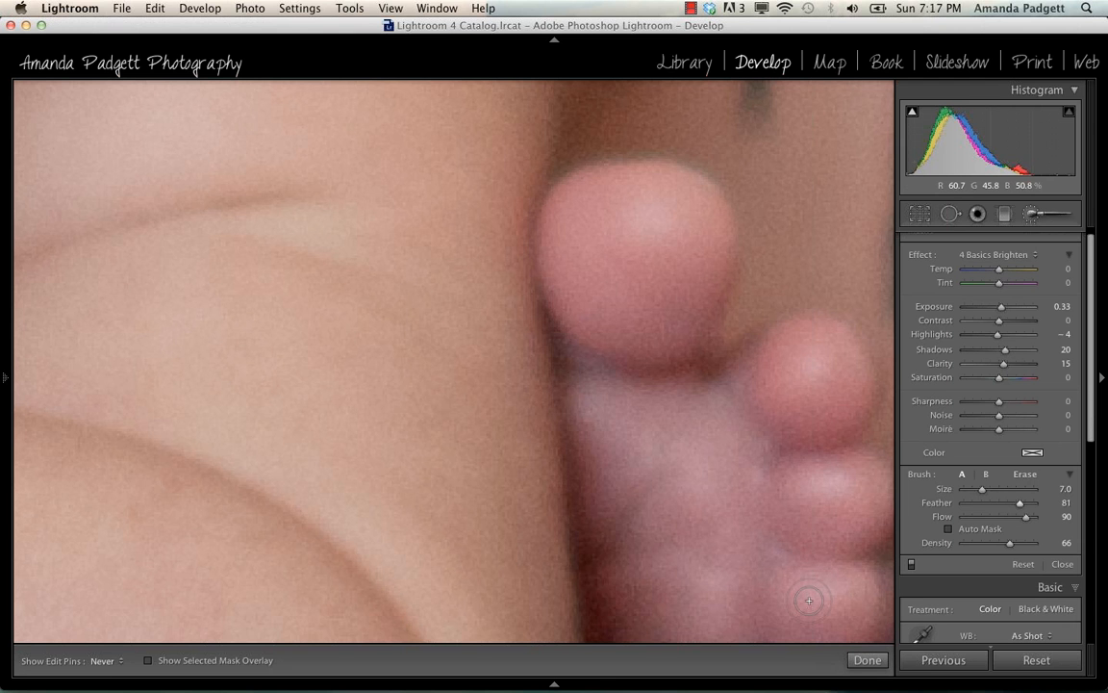
key("h")
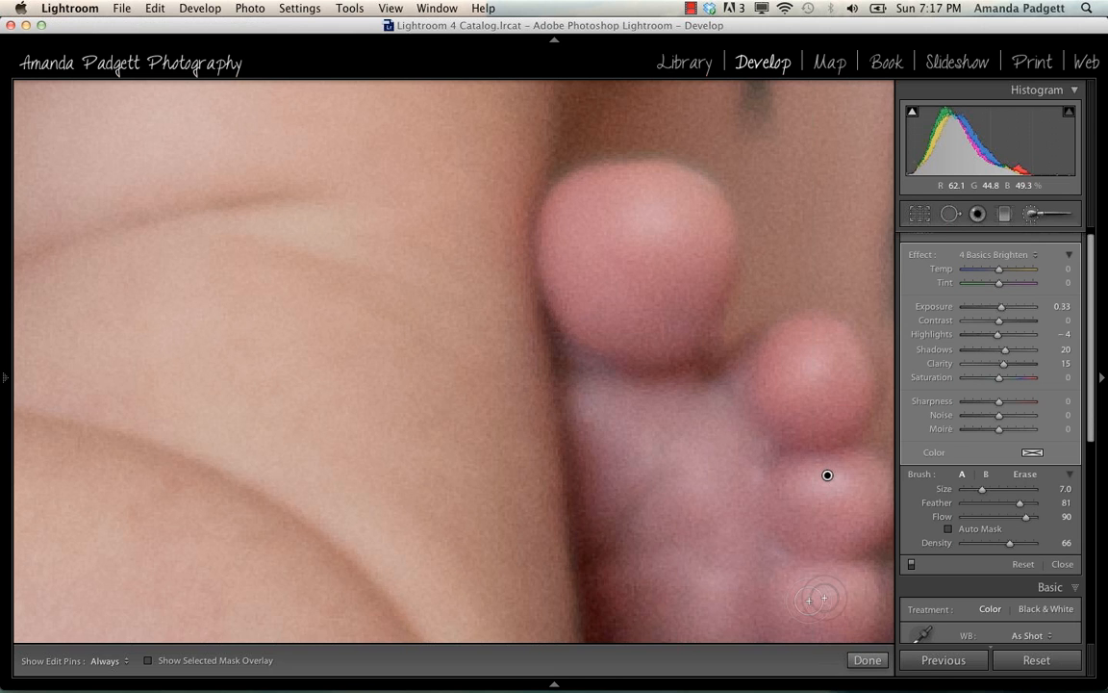
Set the brush Feather to 100, Flow to 100 and Density to 59.
left_click_drag(1020, 504, 1035, 504)
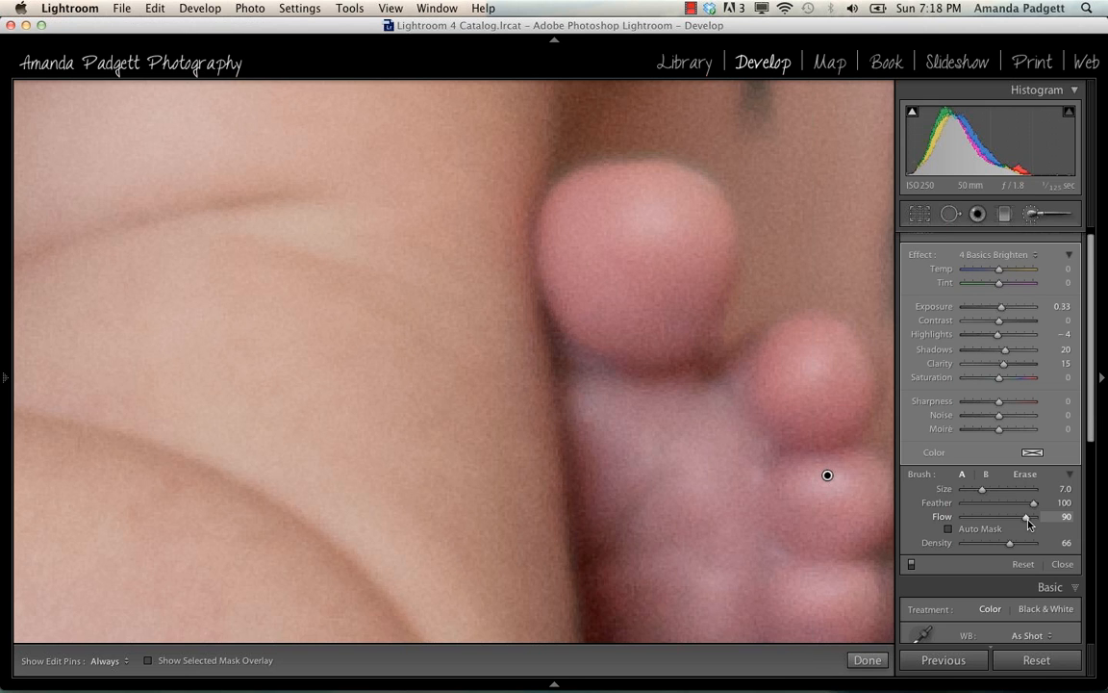
left_click_drag(1027, 523, 1045, 519)
left_click_drag(1044, 519, 1010, 519)
left_click_drag(1010, 517, 1042, 524)
left_click_drag(995, 549, 1005, 548)
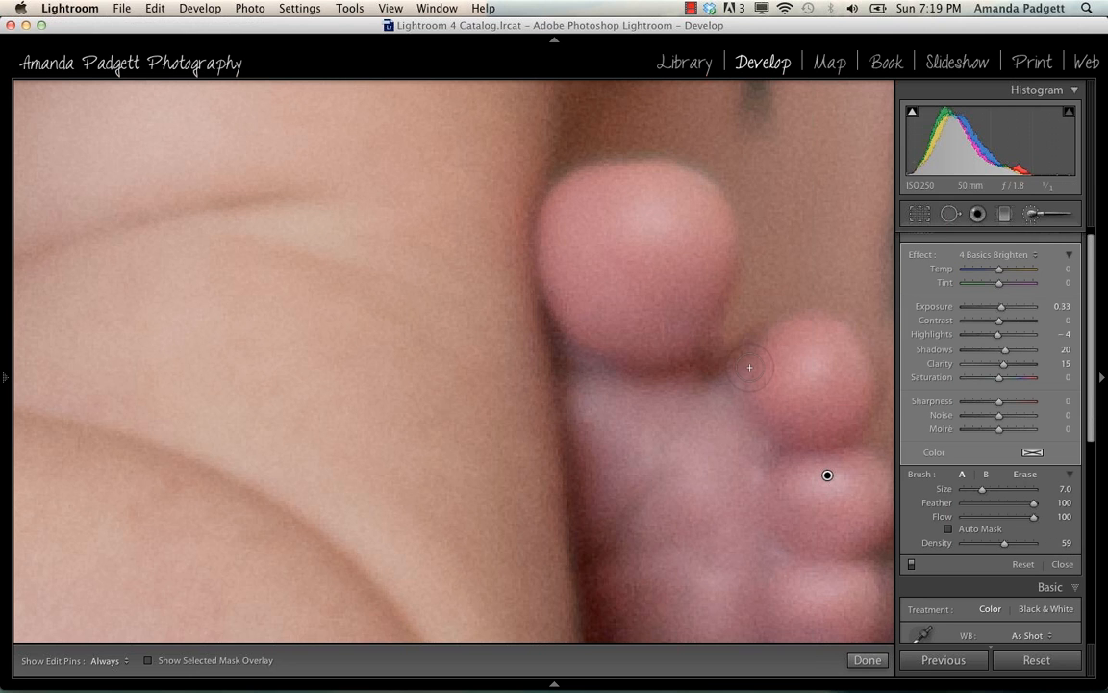
Enlarge the brush to size 11, brighten the big toe and return to the full image.
key("]")
key("]")
mouse_move(673, 321)
left_mouse_down()
mouse_move(634, 328)
mouse_move(611, 260)
mouse_move(664, 287)
mouse_move(625, 221)
mouse_move(609, 312)
mouse_move(715, 271)
left_mouse_up()
key("h")
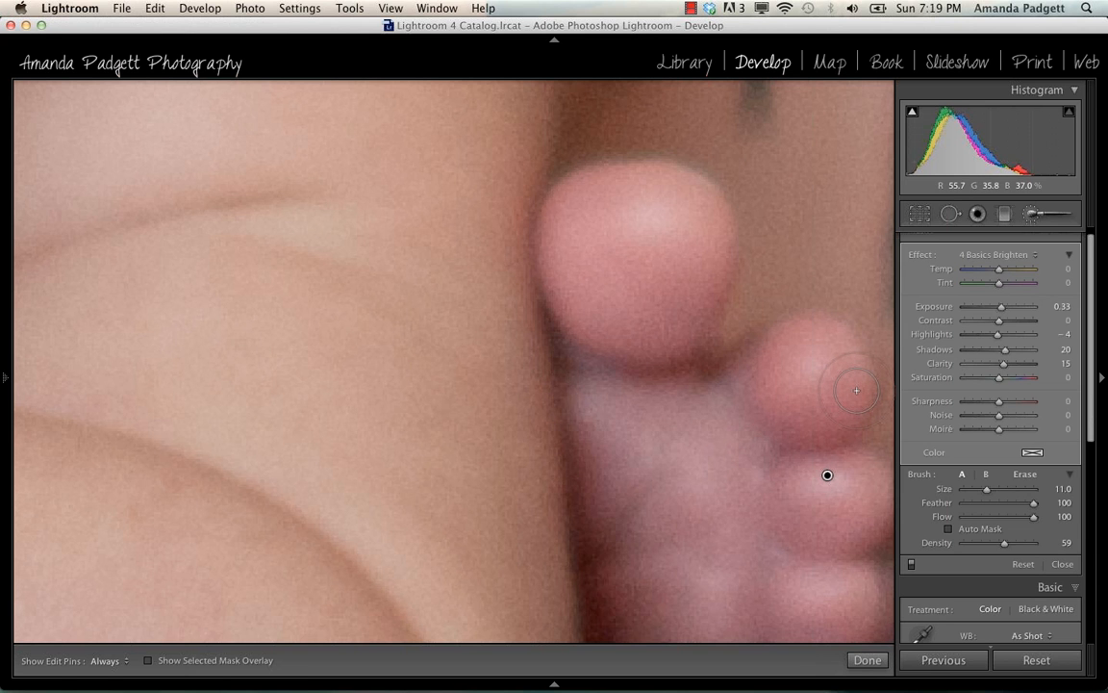
key("super+minus")
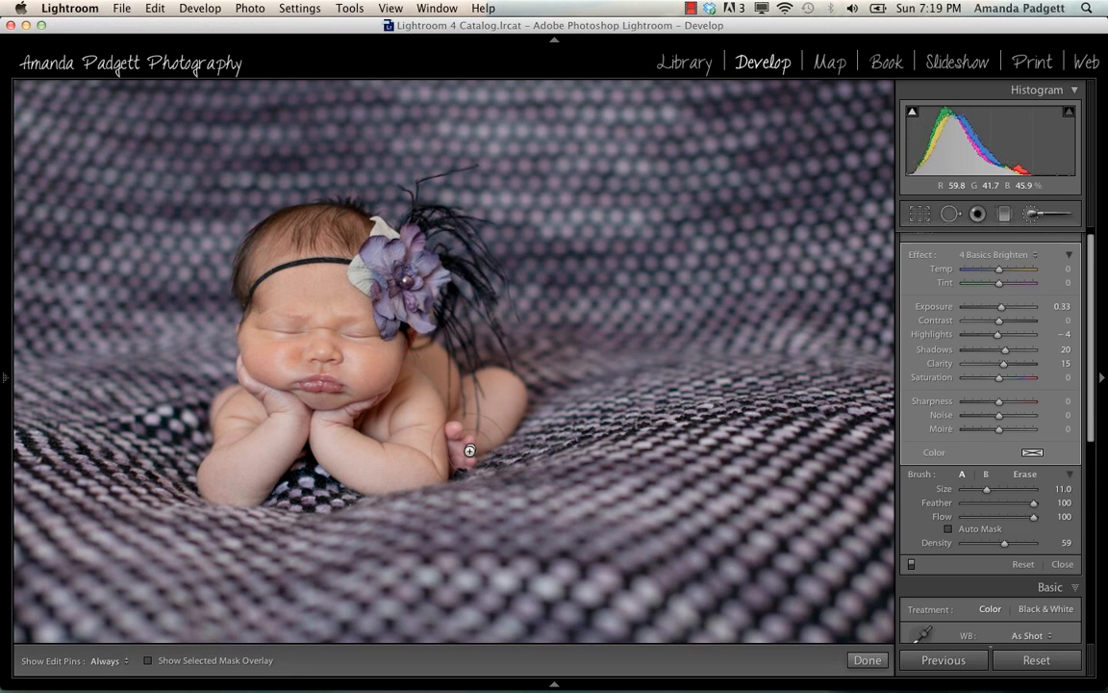
Start a new Adjustment Brush edit with the 4 Baby Skin Smooth effect and turn on the selected mask overlay.
left_click(1039, 213)
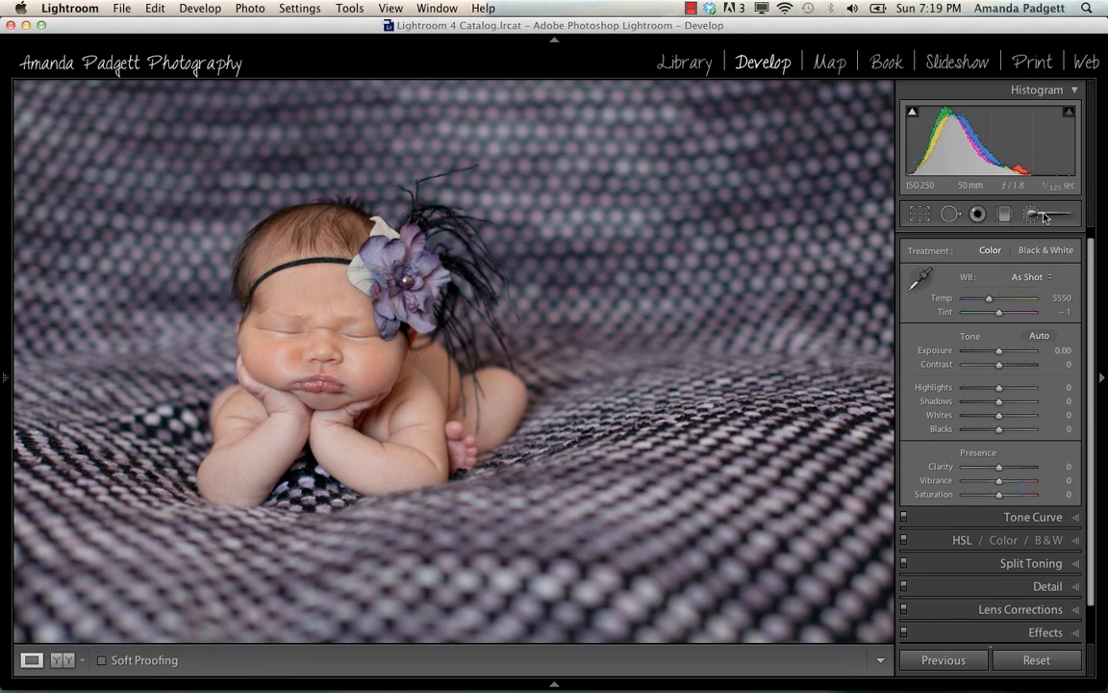
left_click(1045, 216)
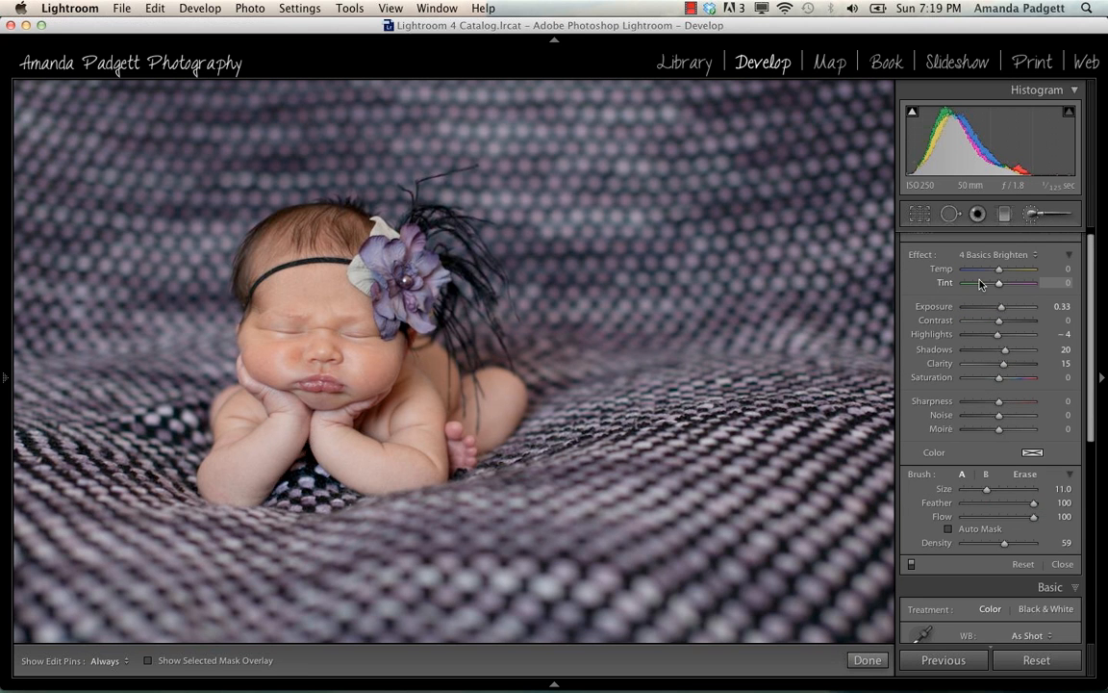
left_click(981, 254)
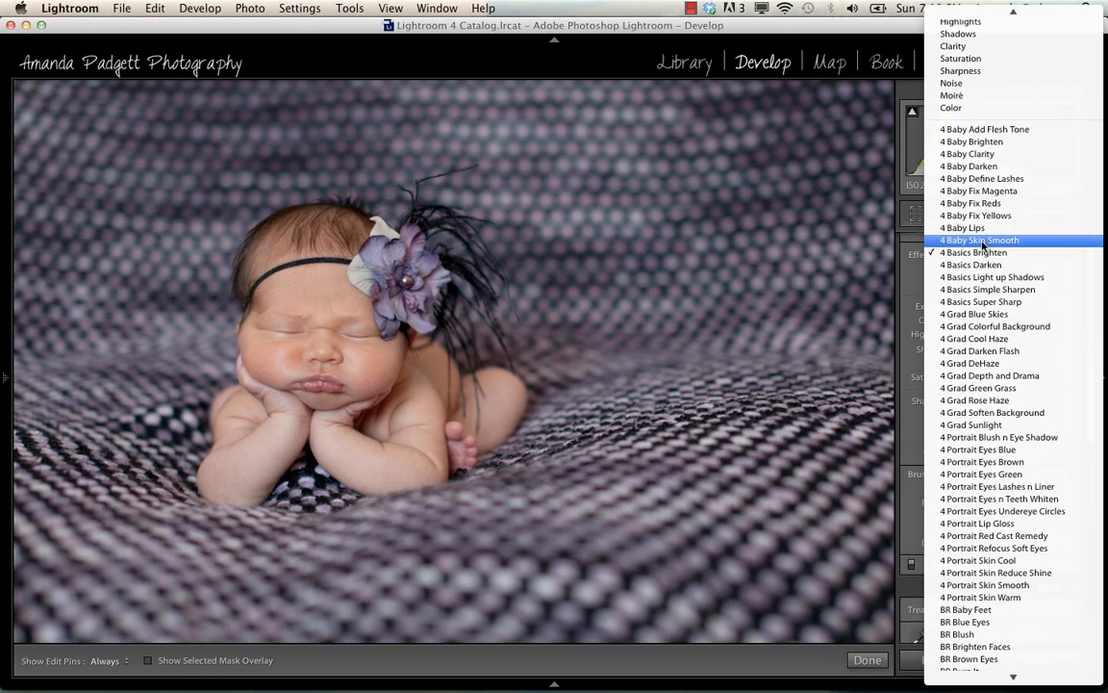
left_click(982, 241)
left_click(147, 662)
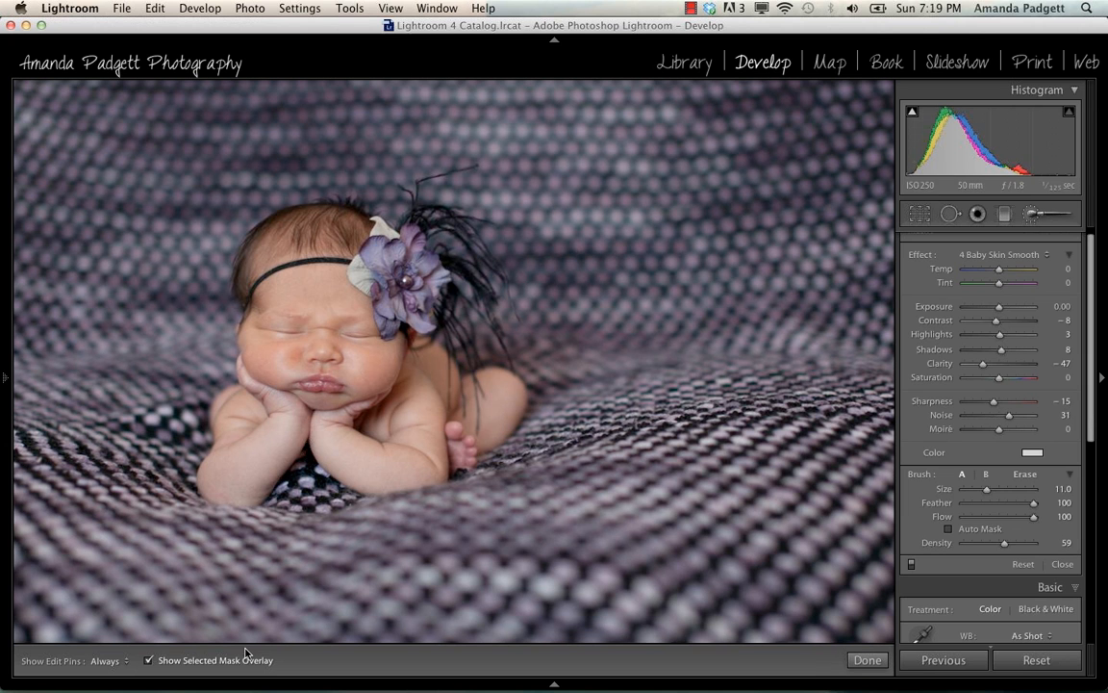
Paint skin smoothing over the forehead and one cheek at brush size 5, and over the nose with a smaller brush.
scroll(327, 293, "down", 6)
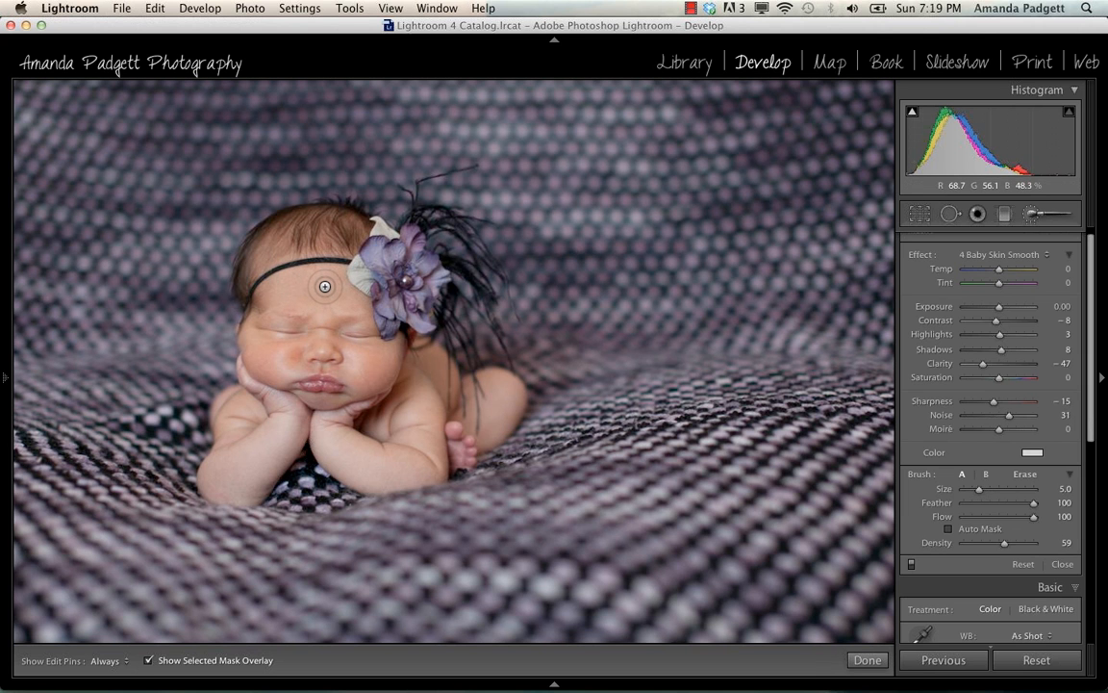
mouse_move(289, 287)
left_mouse_down()
mouse_move(279, 289)
mouse_move(347, 292)
mouse_move(284, 248)
mouse_move(245, 256)
mouse_move(325, 318)
mouse_move(245, 332)
mouse_move(253, 339)
mouse_move(241, 319)
mouse_move(271, 346)
left_mouse_up()
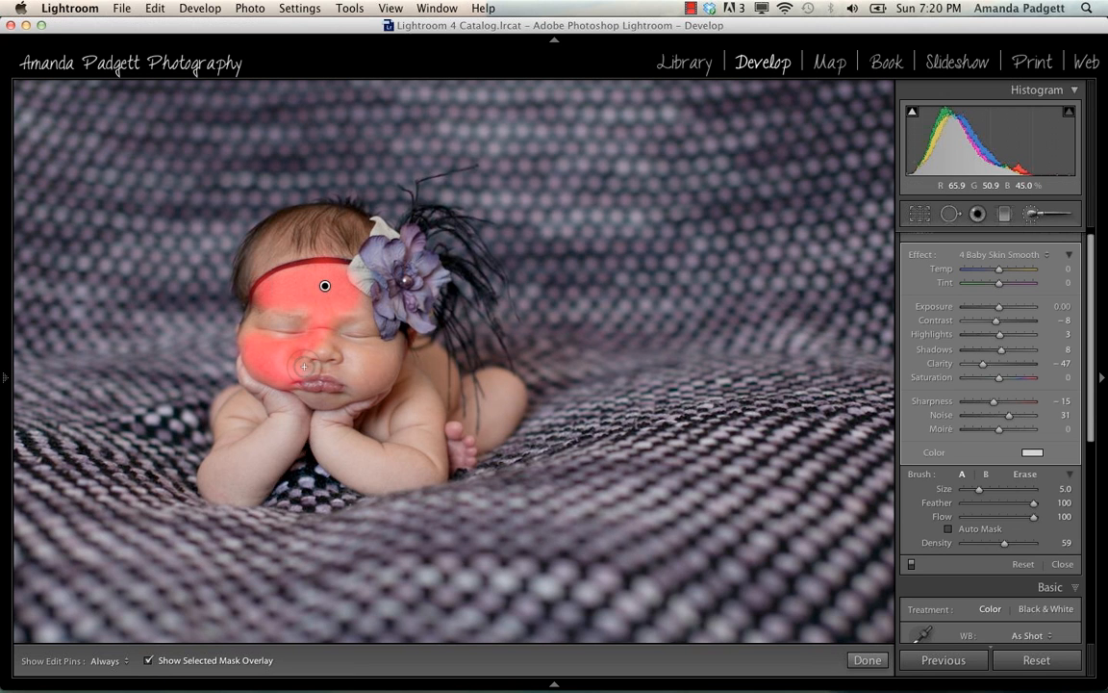
key("bracketleft")
key("bracketleft")
key("bracketleft")
key("h")
left_click_drag(334, 369, 354, 364)
key("h")
Paint skin smoothing over the cheek below the flower and the chin at brush size 4.
key("h")
key("bracketright")
key("bracketright")
mouse_move(367, 356)
left_mouse_down()
mouse_move(359, 372)
mouse_move(388, 365)
mouse_move(353, 388)
mouse_move(396, 353)
mouse_move(367, 388)
mouse_move(334, 401)
left_mouse_up()
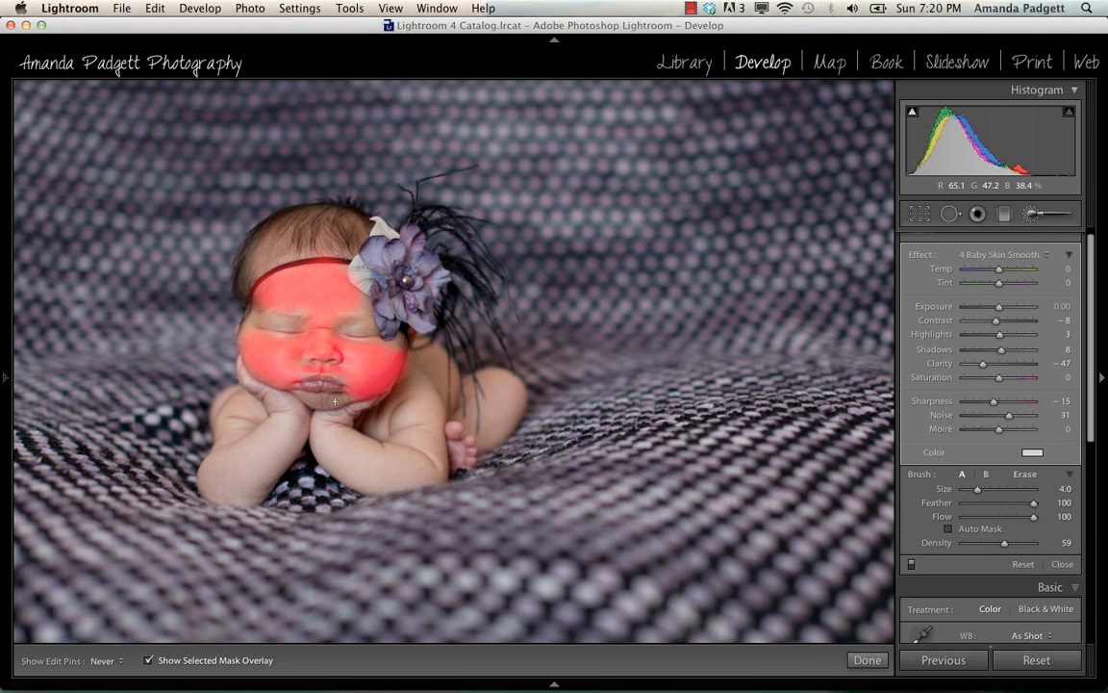
key("h")
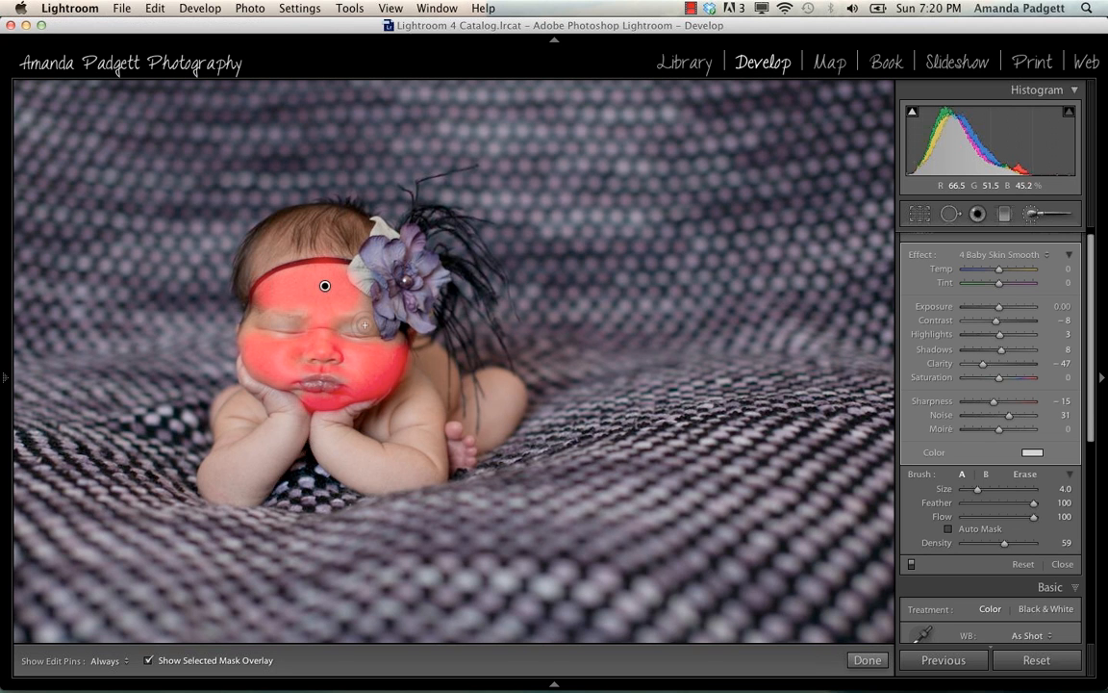
Paint skin smoothing over both closed eyelids and the cheek edge below the flower at brush size 2.
key("[")
key("[")
key("h")
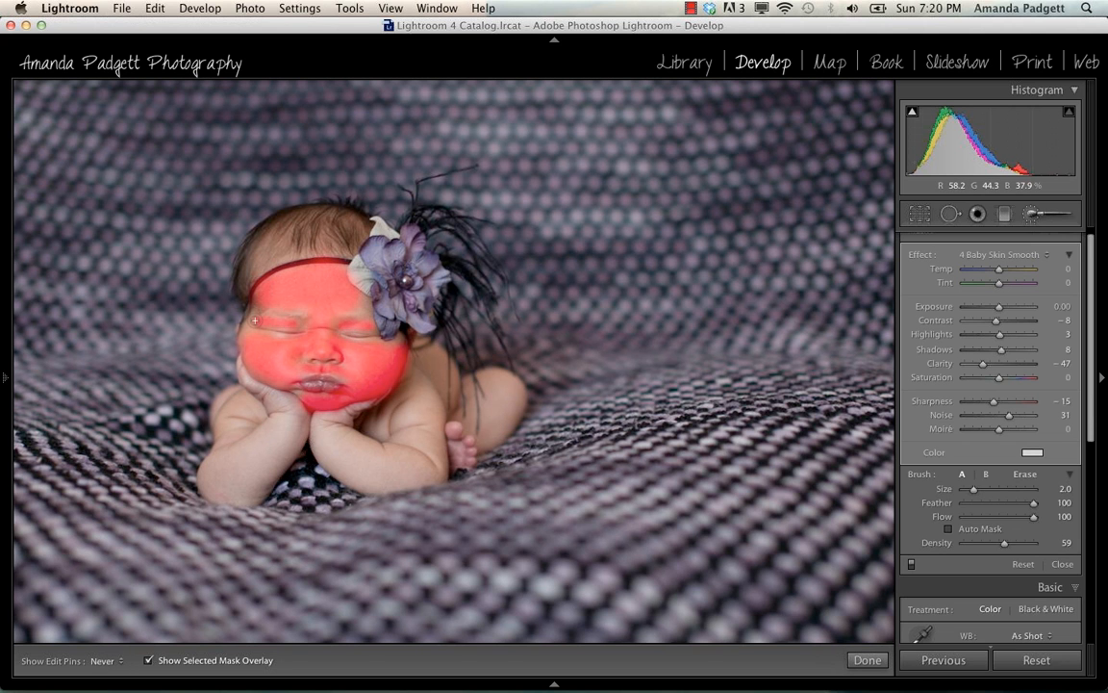
key("h")
left_click_drag(402, 343, 394, 352)
key("h")
Inspect the smoothed face up close with the mask overlay off and on, and close the brush edit.
left_click(419, 349)
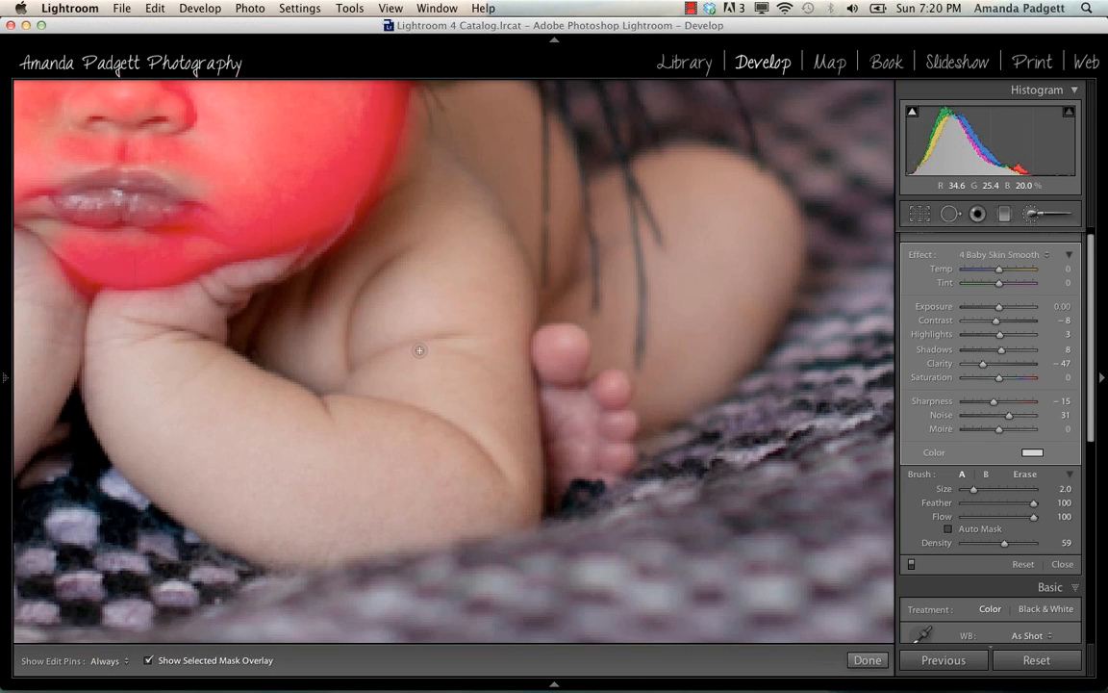
left_click_drag(363, 330, 520, 485)
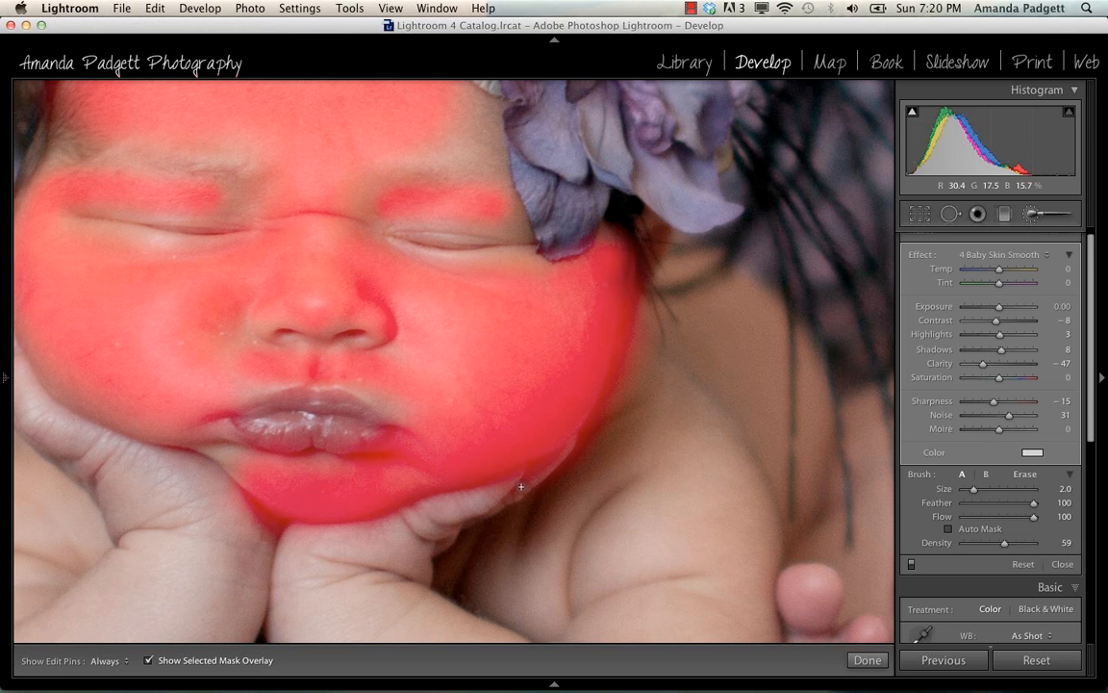
left_click(147, 661)
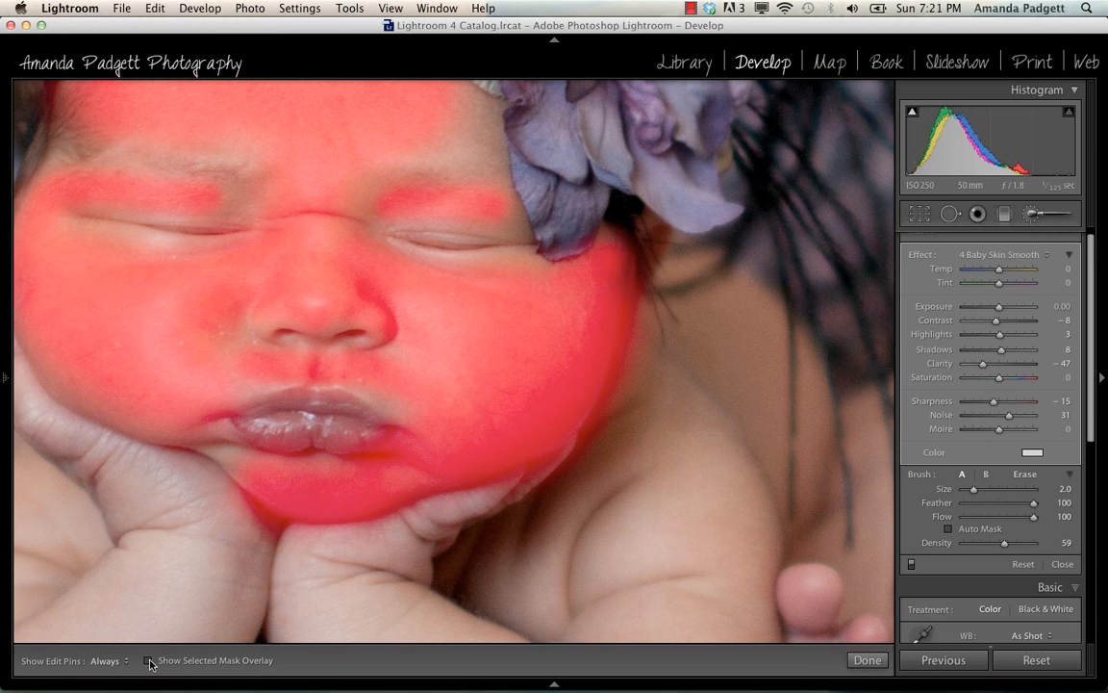
left_click(147, 661)
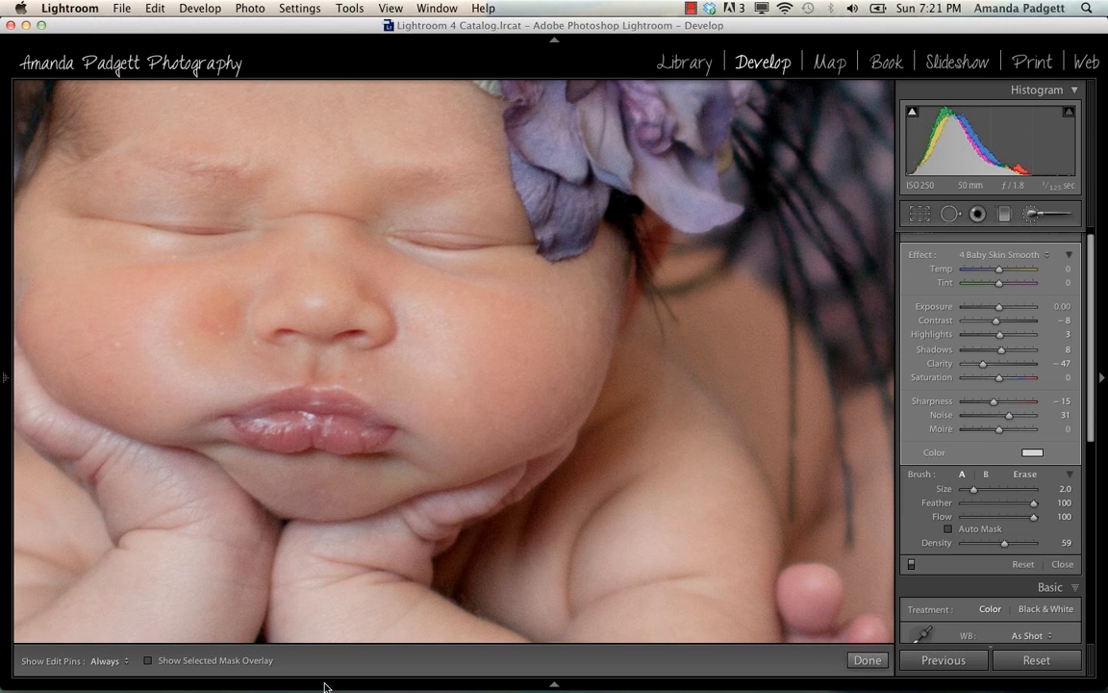
left_click(149, 660)
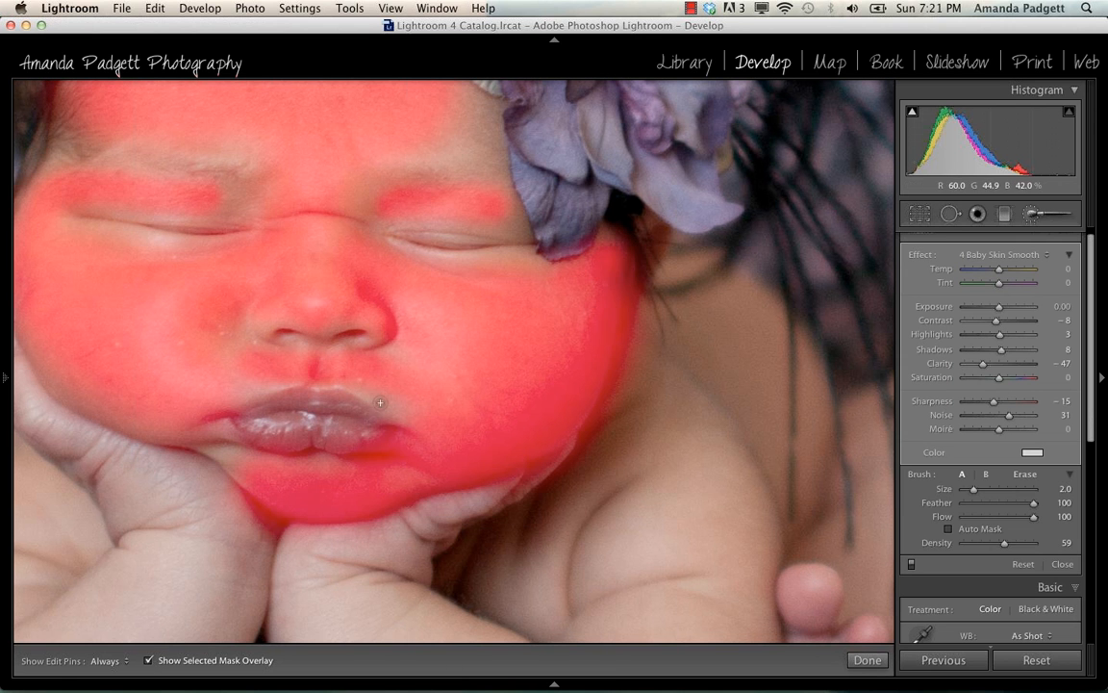
left_click(876, 665)
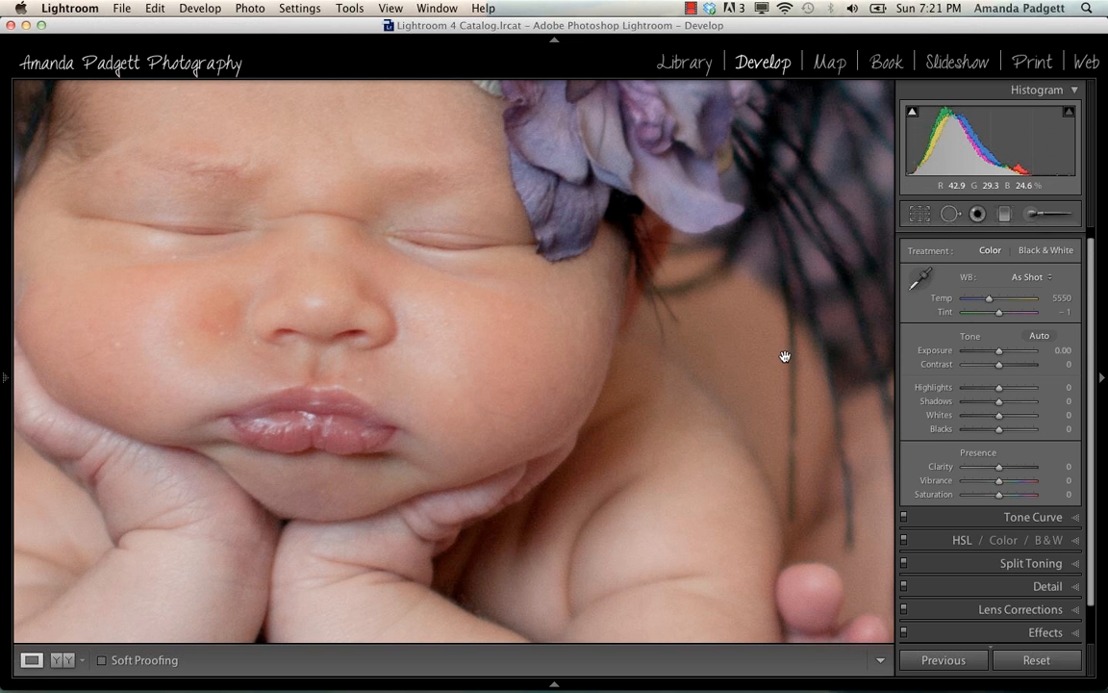
Reopen the Adjustment Brush and view the mask of the face smoothing edit, then return to the full image.
left_click(1054, 217)
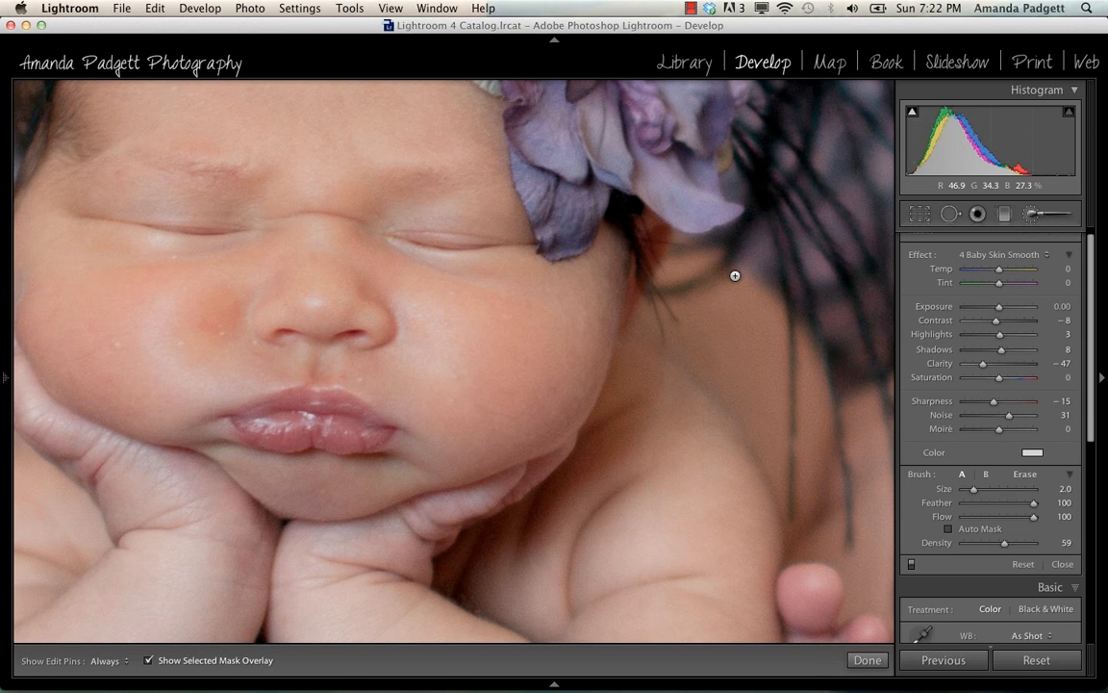
left_click_drag(484, 247, 534, 378)
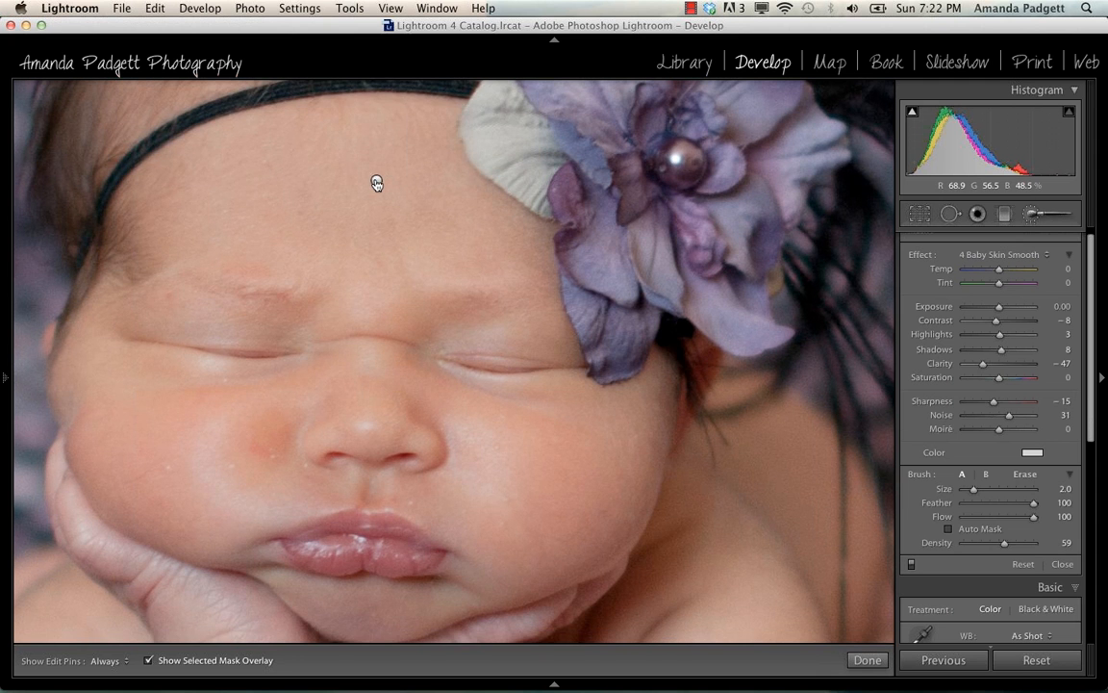
left_click(376, 184)
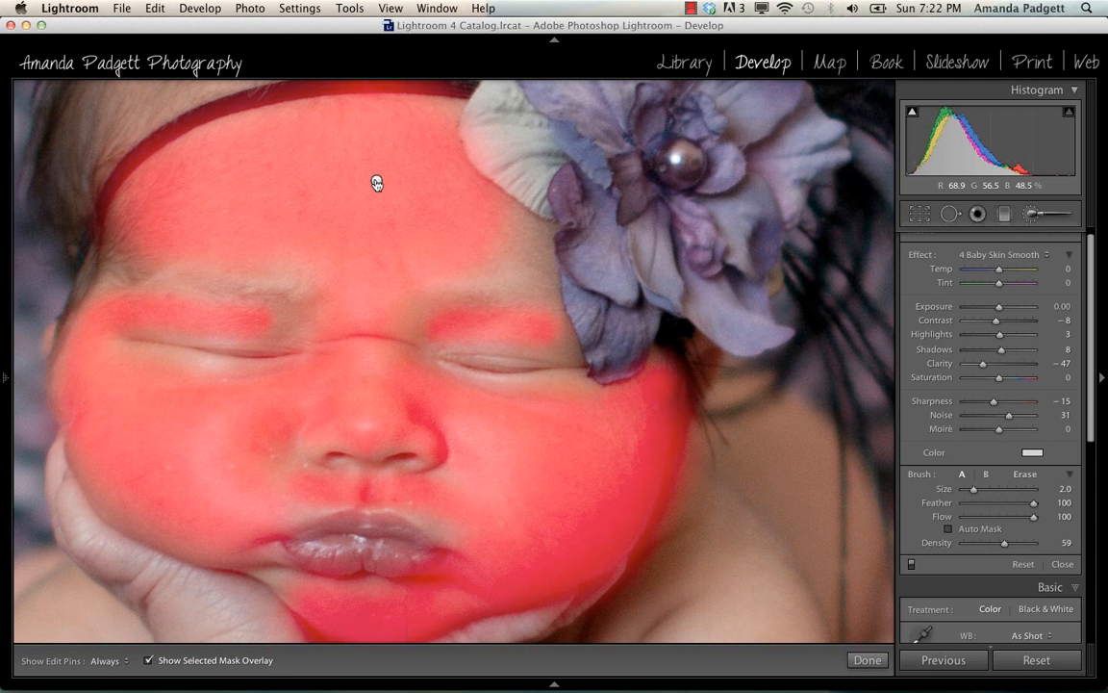
key("super+minus")
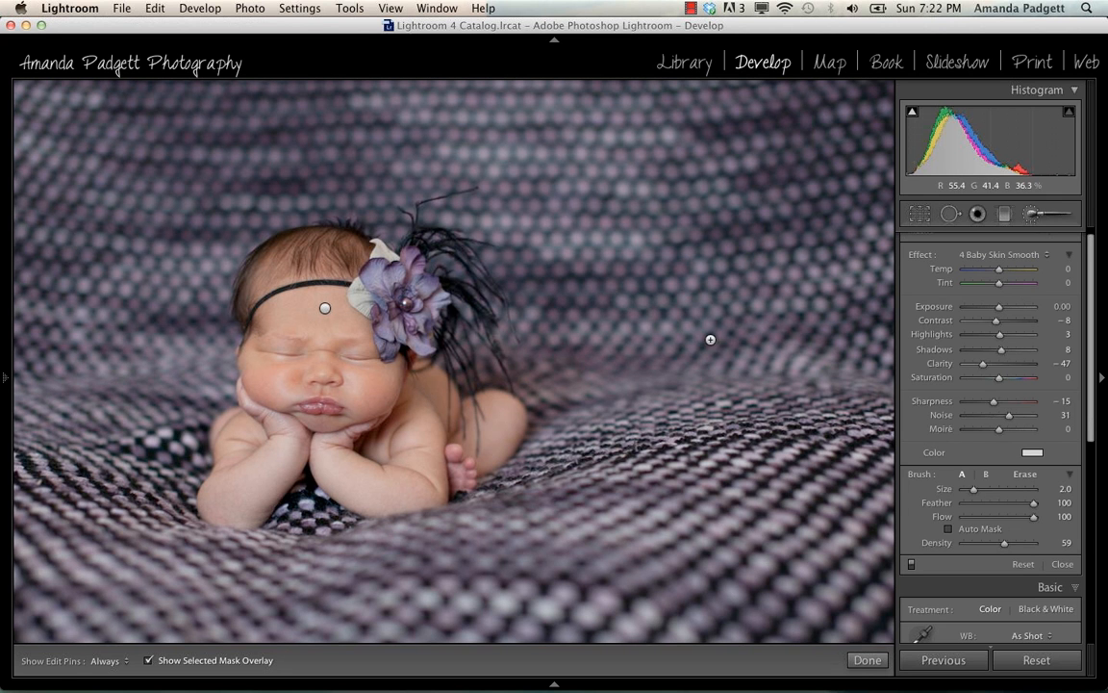
Paint a new 4 Baby Skin Smooth edit over the back, shoulder and arm beside the foot at brush size 4.
scroll(1010, 279, "up", 1)
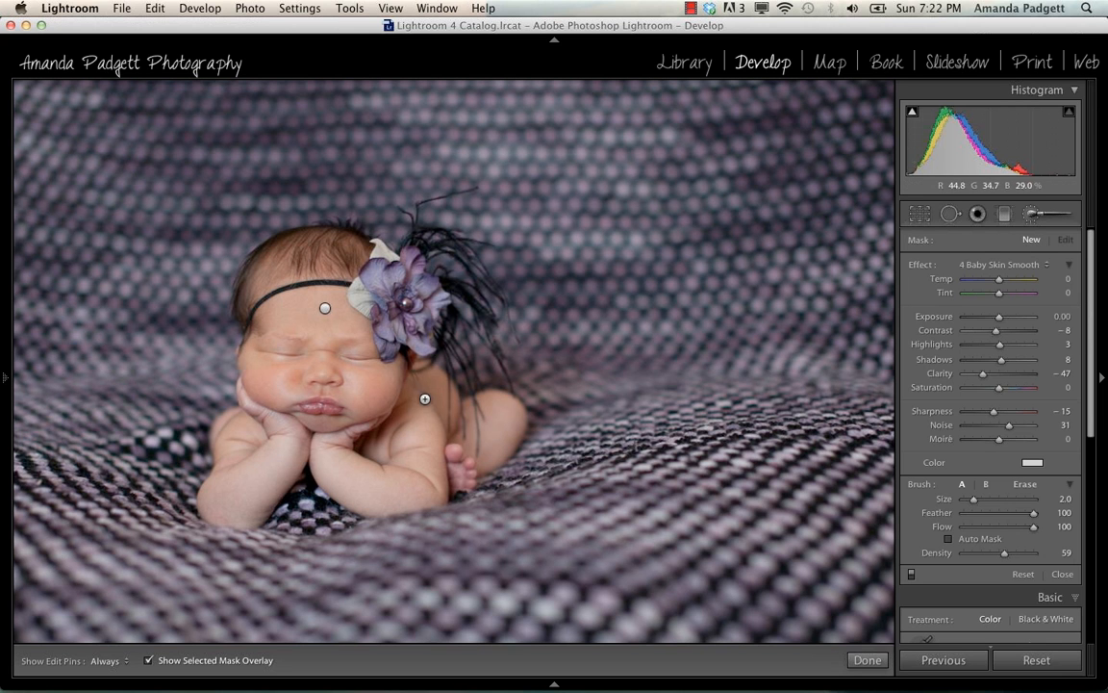
key("bracketright")
key("bracketright")
key("h")
left_click(424, 387)
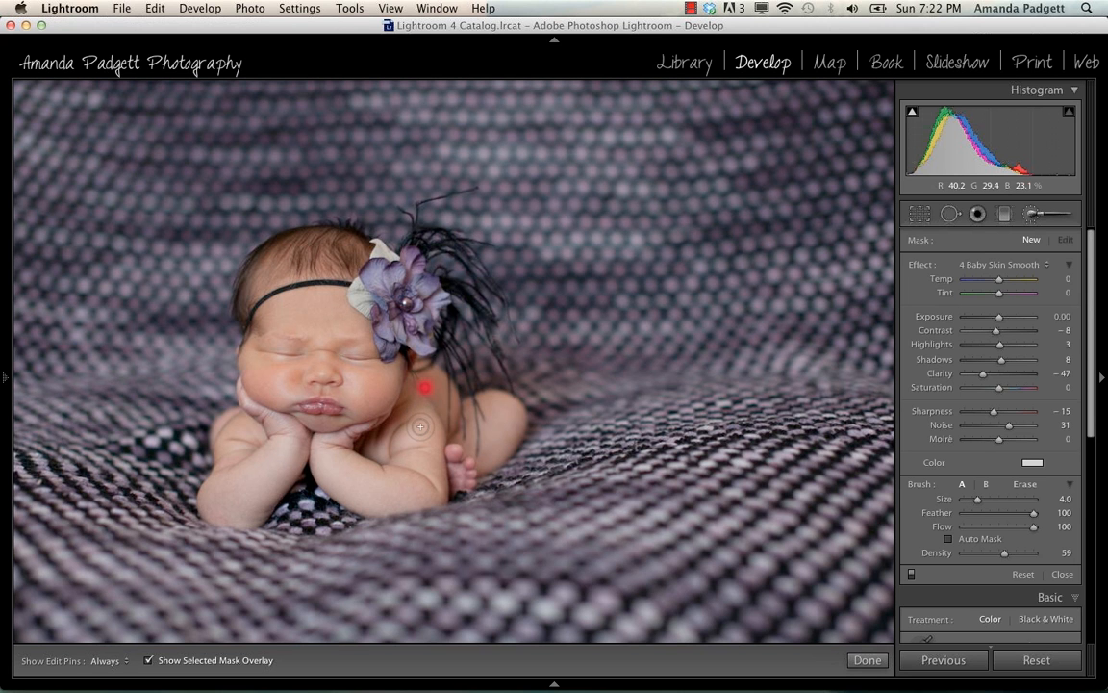
key("h")
mouse_move(422, 390)
left_mouse_down()
mouse_move(422, 440)
mouse_move(437, 387)
mouse_move(448, 411)
mouse_move(431, 384)
mouse_move(399, 433)
mouse_move(424, 469)
mouse_move(413, 467)
mouse_move(423, 490)
mouse_move(366, 480)
mouse_move(363, 490)
mouse_move(396, 500)
mouse_move(334, 479)
mouse_move(327, 466)
mouse_move(412, 494)
mouse_move(431, 467)
mouse_move(433, 484)
mouse_move(341, 469)
left_mouse_up()
key("h")
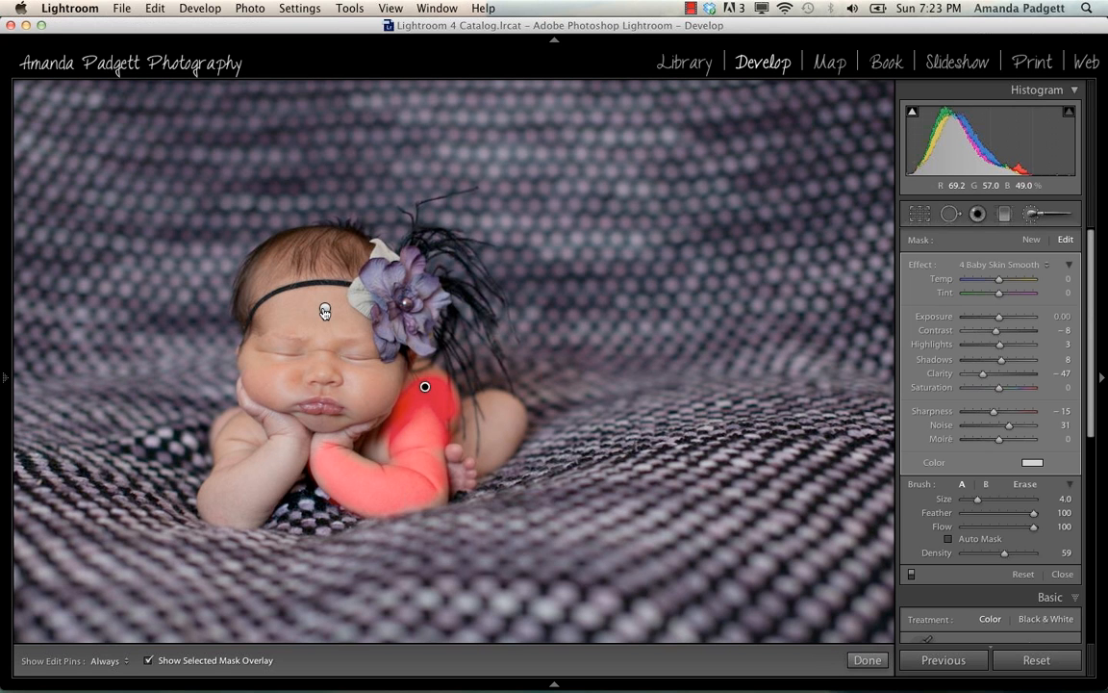
Reselect the face smoothing edit and extend its mask over the eyes, brows and forehead beside the flower at brush size 4.
left_click(325, 311)
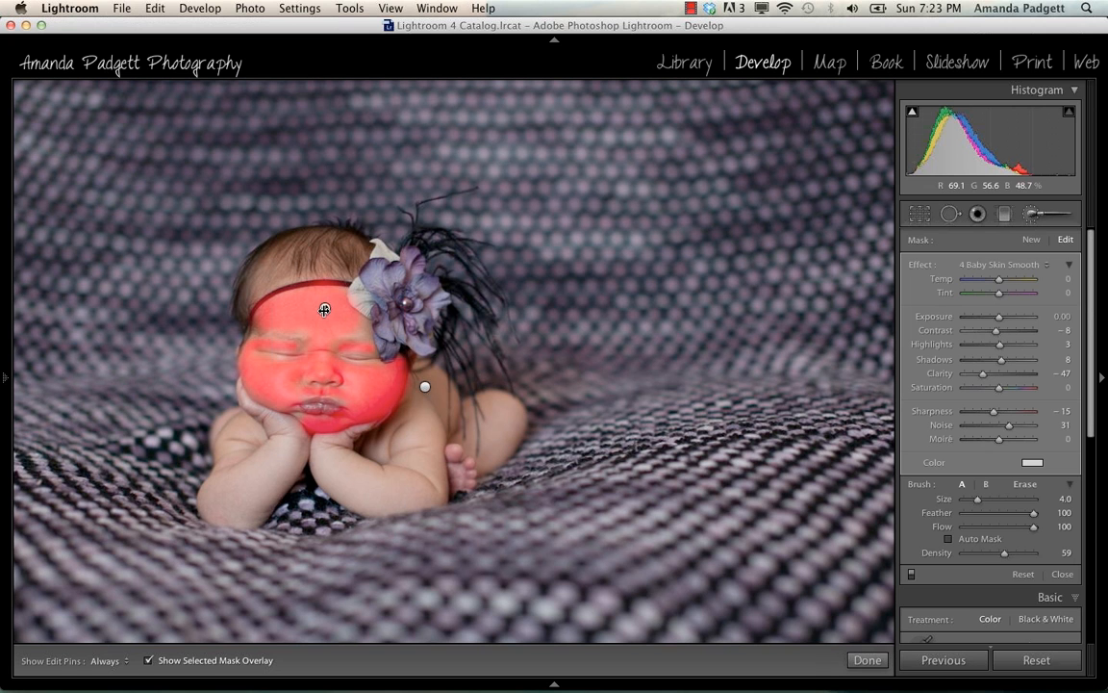
key("h")
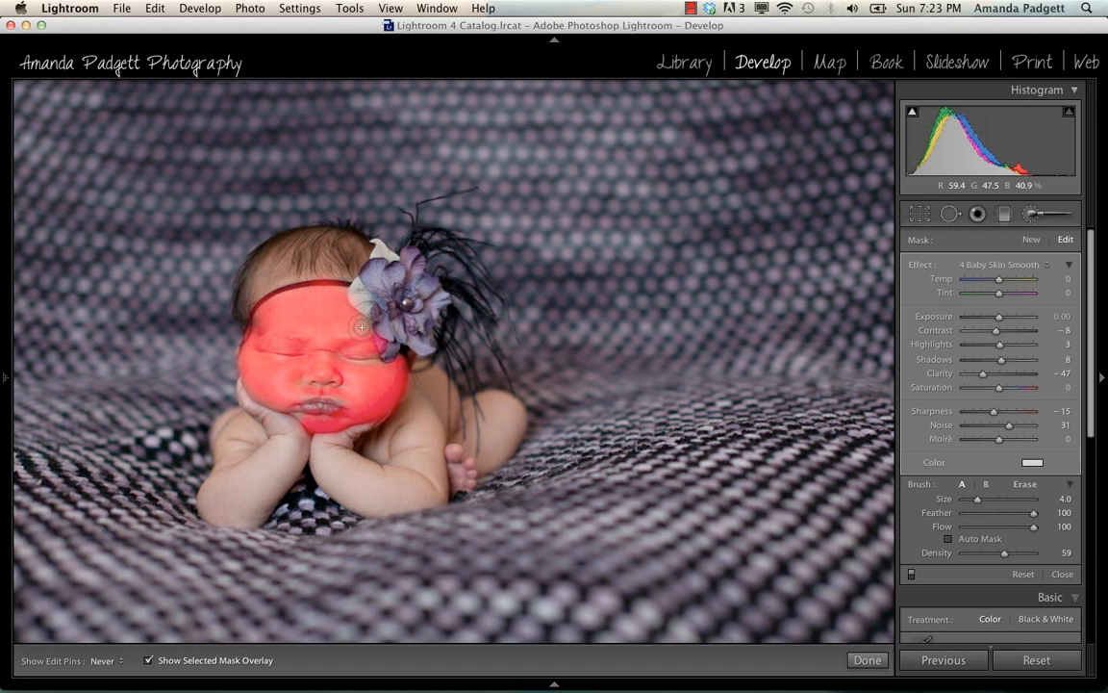
key("h")
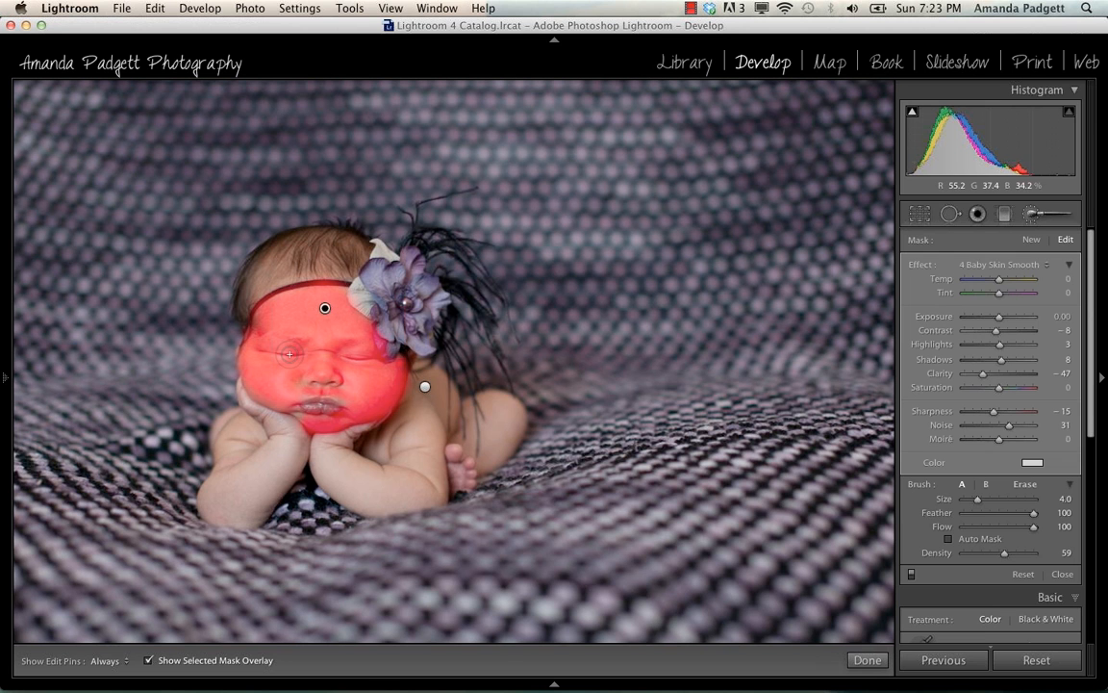
Erase the skin smoothing from both closed eye lines with a size 3 eraser at feather 100, and finish the brush edit.
key("z")
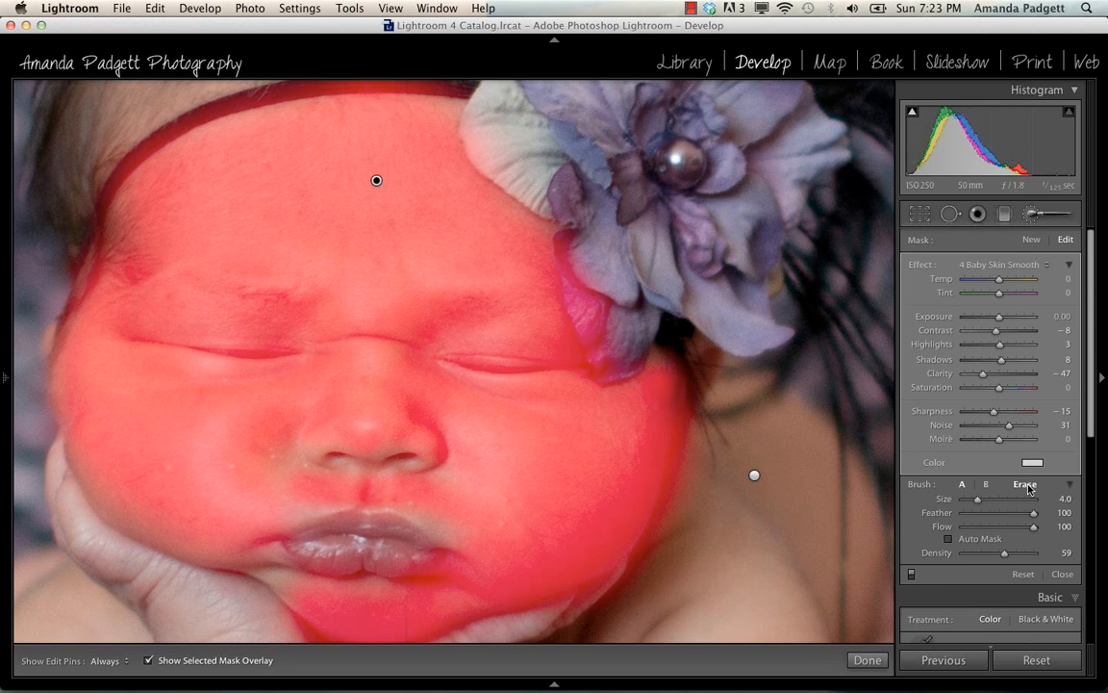
left_click(1025, 484)
mouse_move(1034, 513)
left_mouse_down()
mouse_move(1016, 517)
mouse_move(1039, 518)
left_mouse_up()
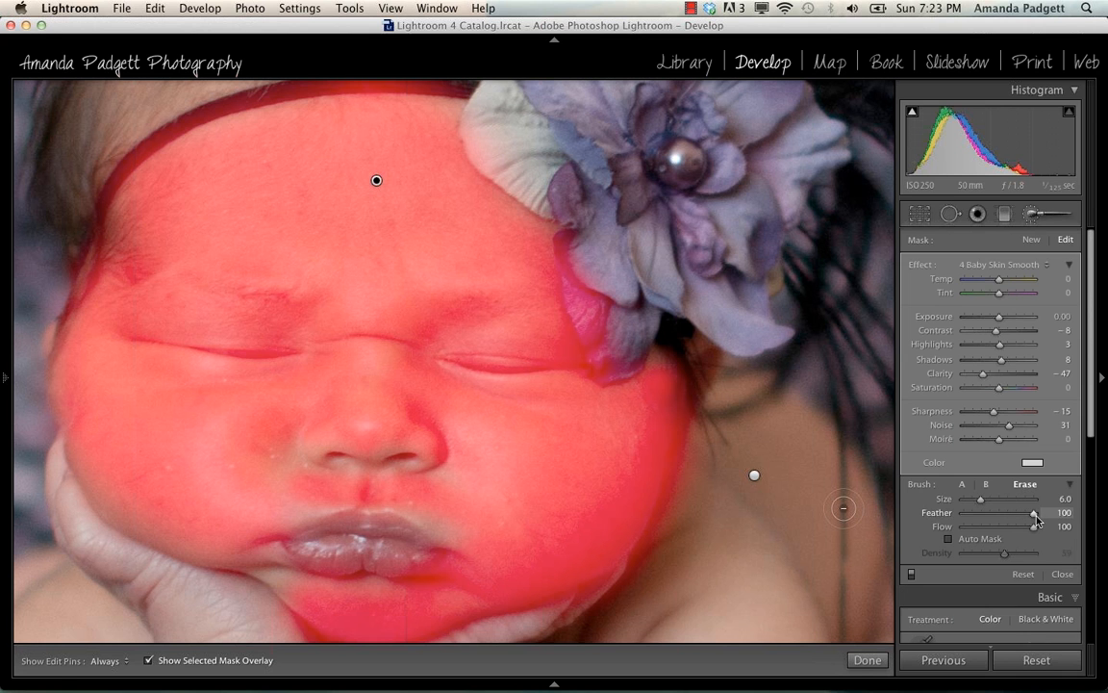
key("bracketleft")
key("bracketleft")
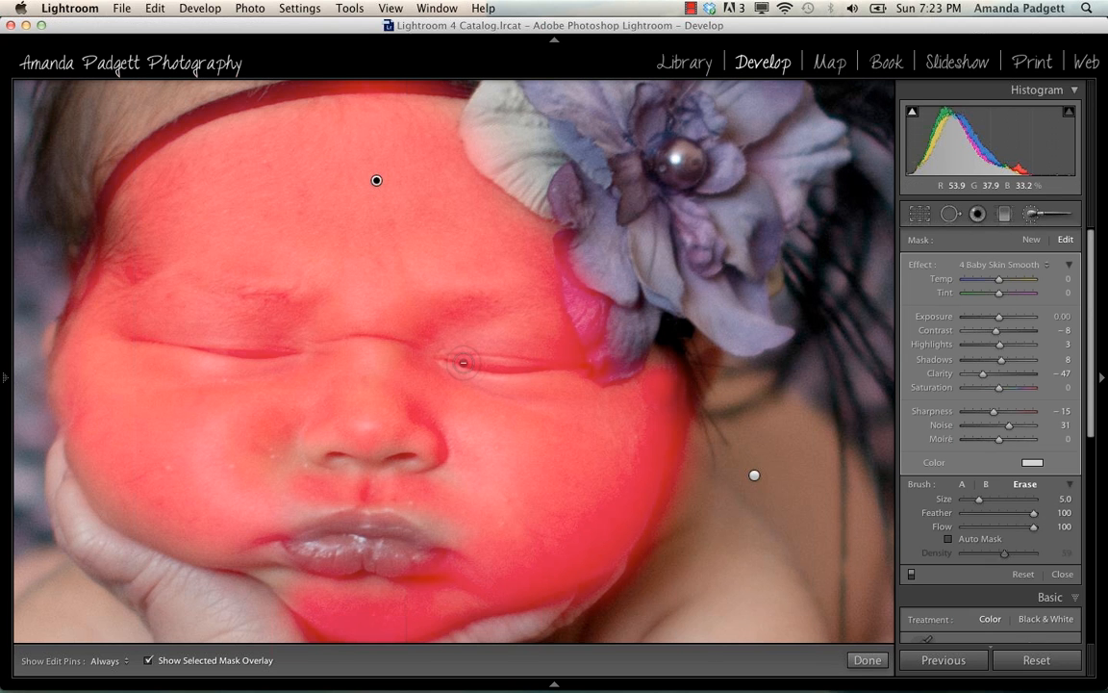
key("h")
key("bracketleft")
mouse_move(507, 367)
left_mouse_down()
mouse_move(446, 358)
mouse_move(559, 369)
mouse_move(432, 356)
left_mouse_up()
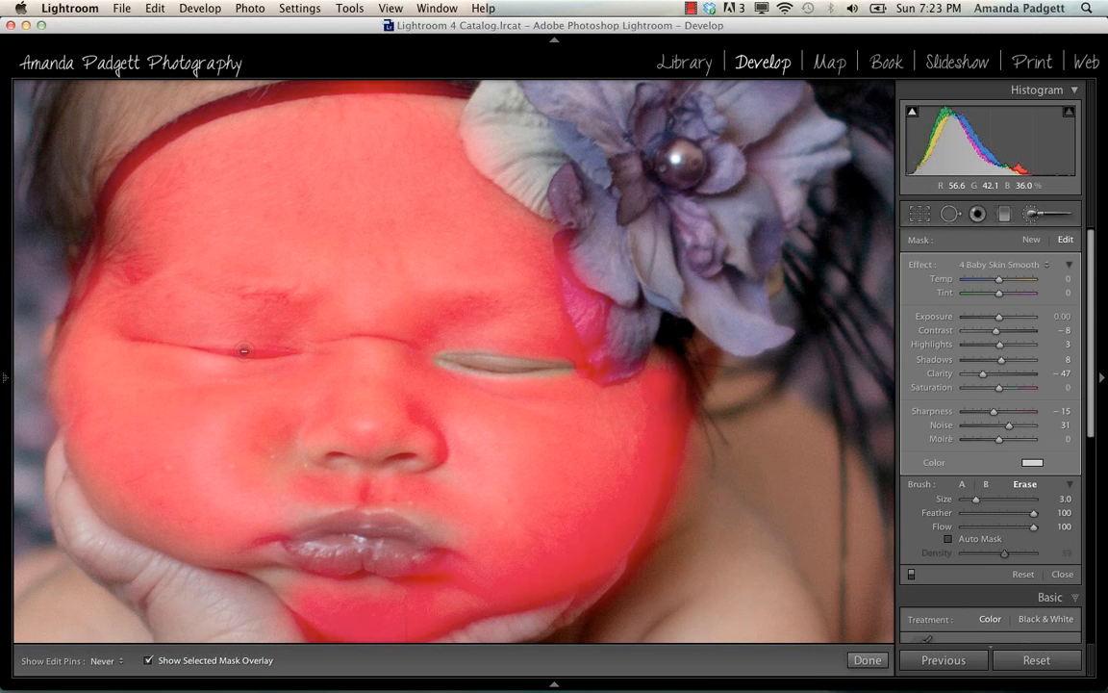
left_click_drag(206, 354, 295, 353)
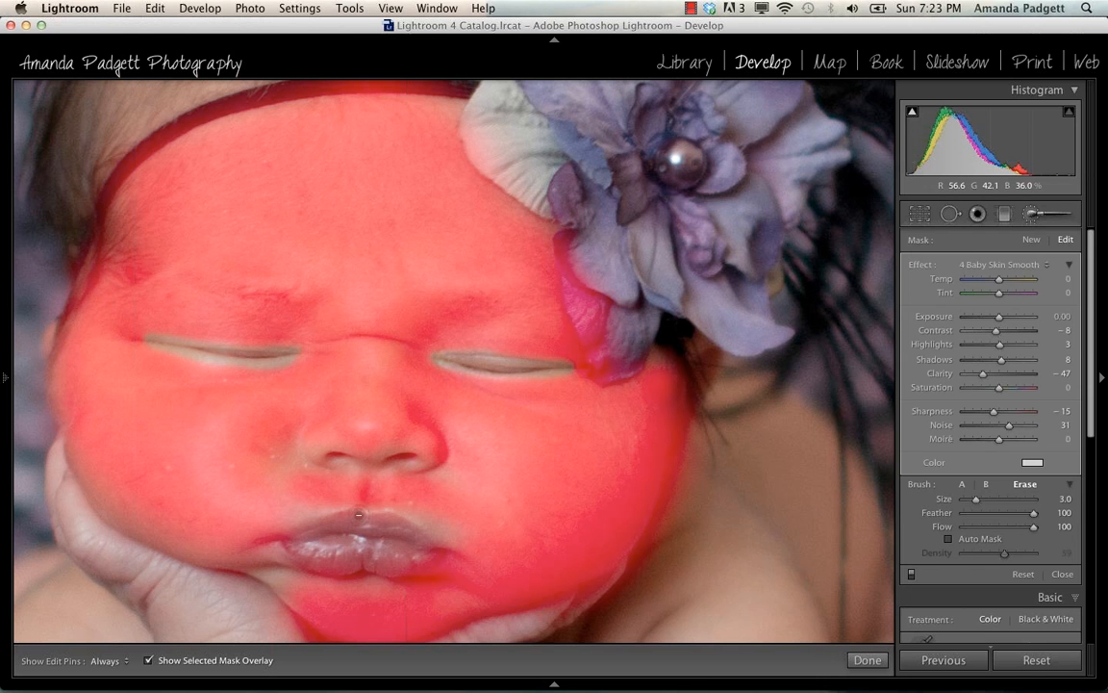
key("h")
key("h")
left_click(867, 660)
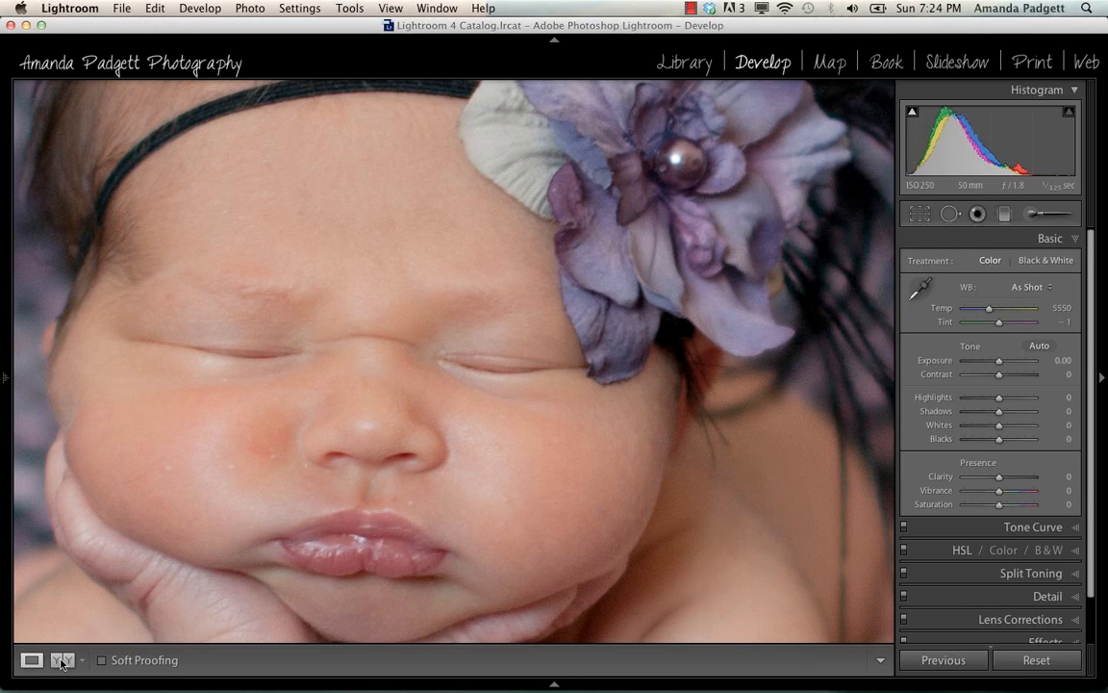
Compare the face before and after side by side, then return to the single image view.
left_click(62, 661)
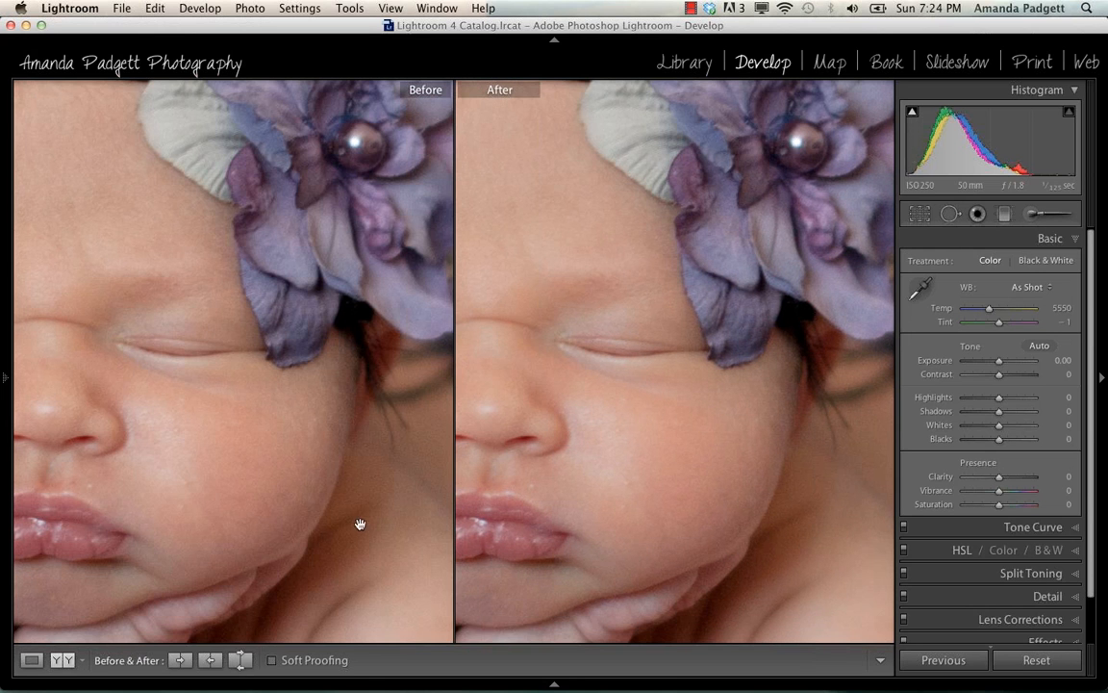
left_click_drag(586, 429, 672, 441)
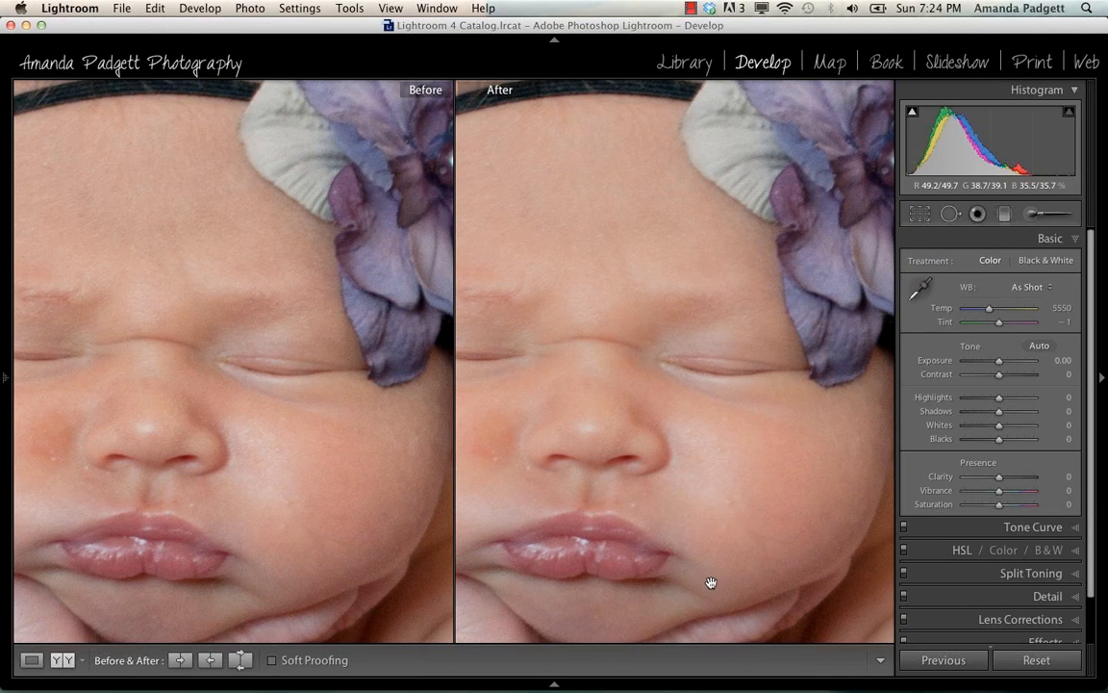
left_click(31, 662)
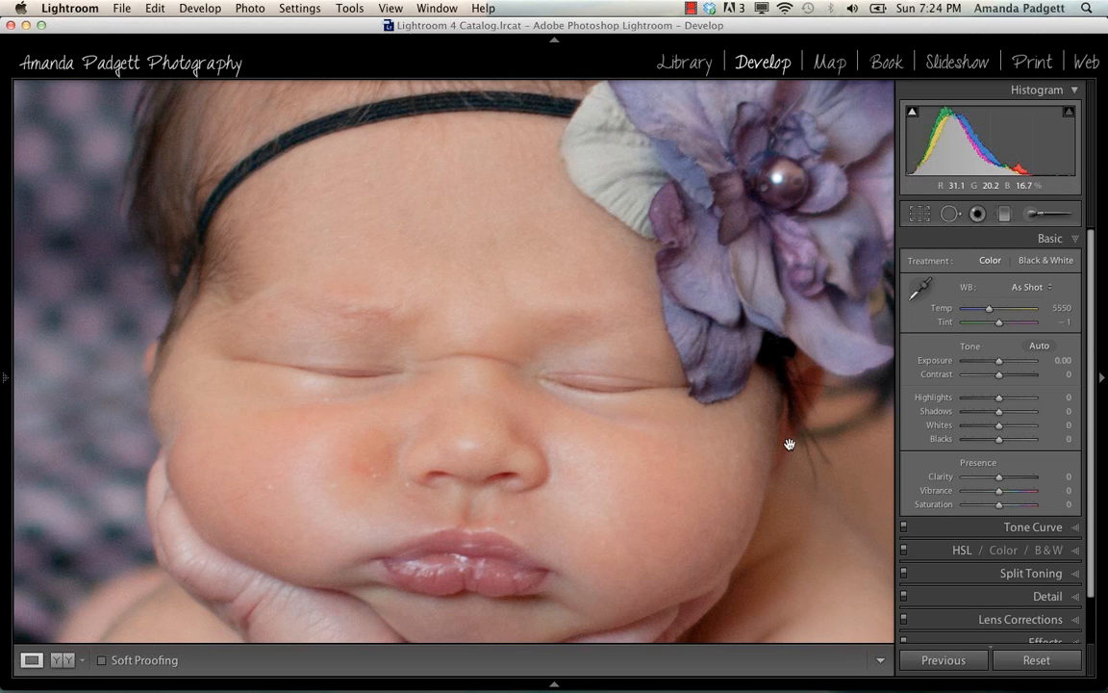
Reopen the Adjustment Brush and switch its adjustments off and back on to compare the smoothing.
left_click(1043, 215)
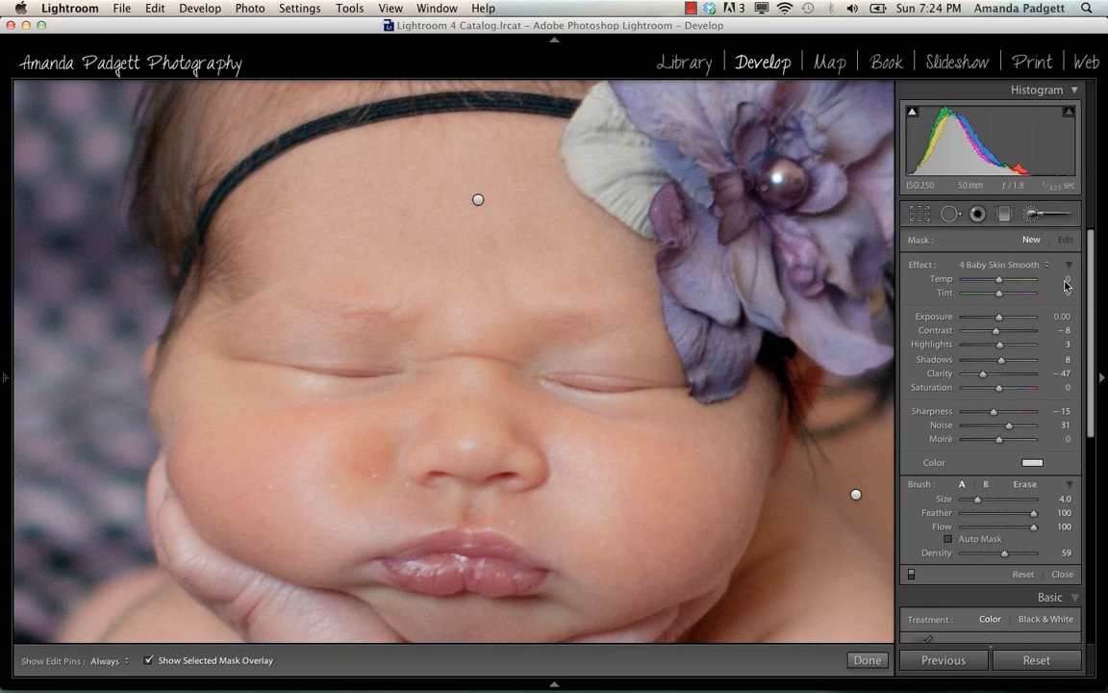
left_click(912, 578)
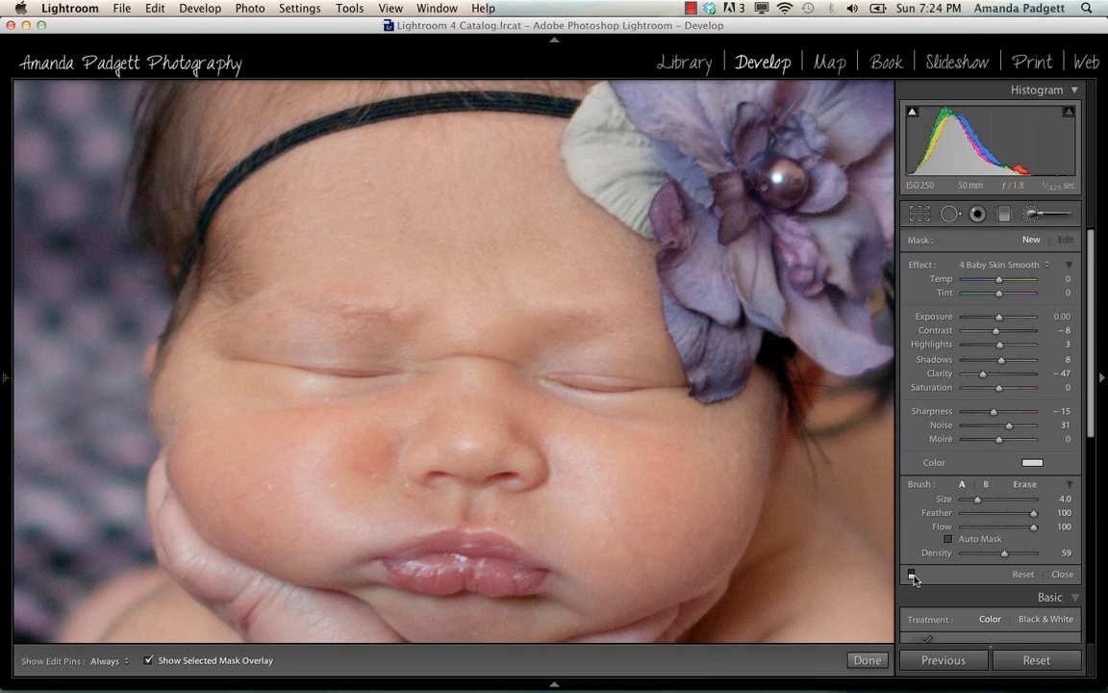
left_click(913, 575)
Return to the full image, select the shoulder and arm smoothing edit and remove it.
key("super+minus")
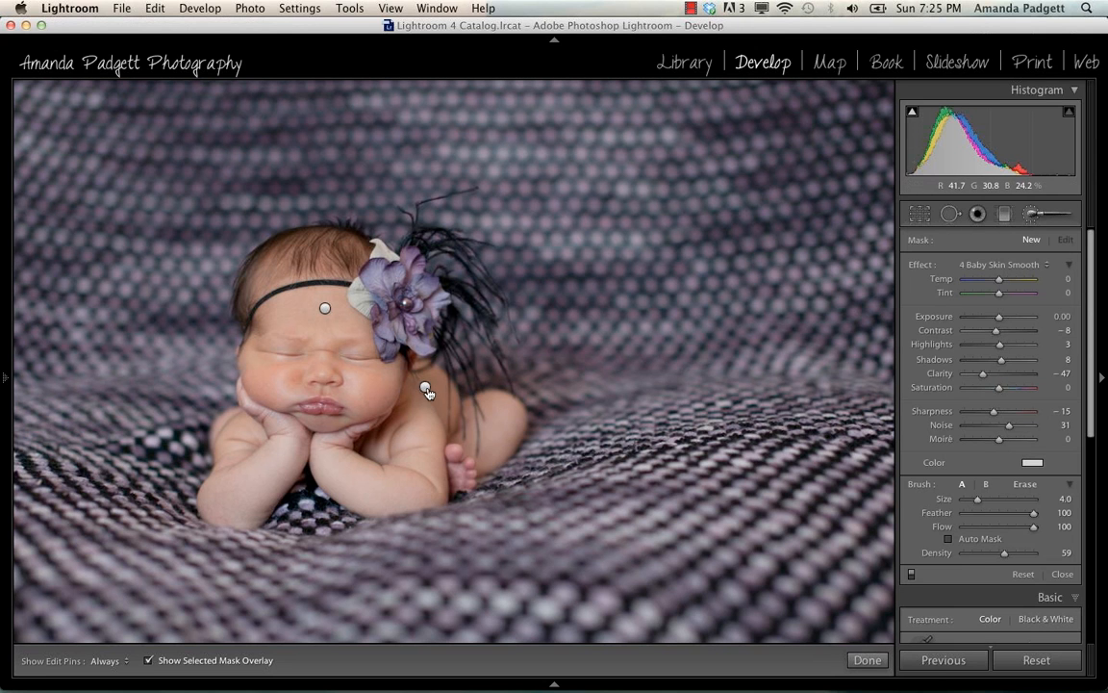
left_click(425, 388)
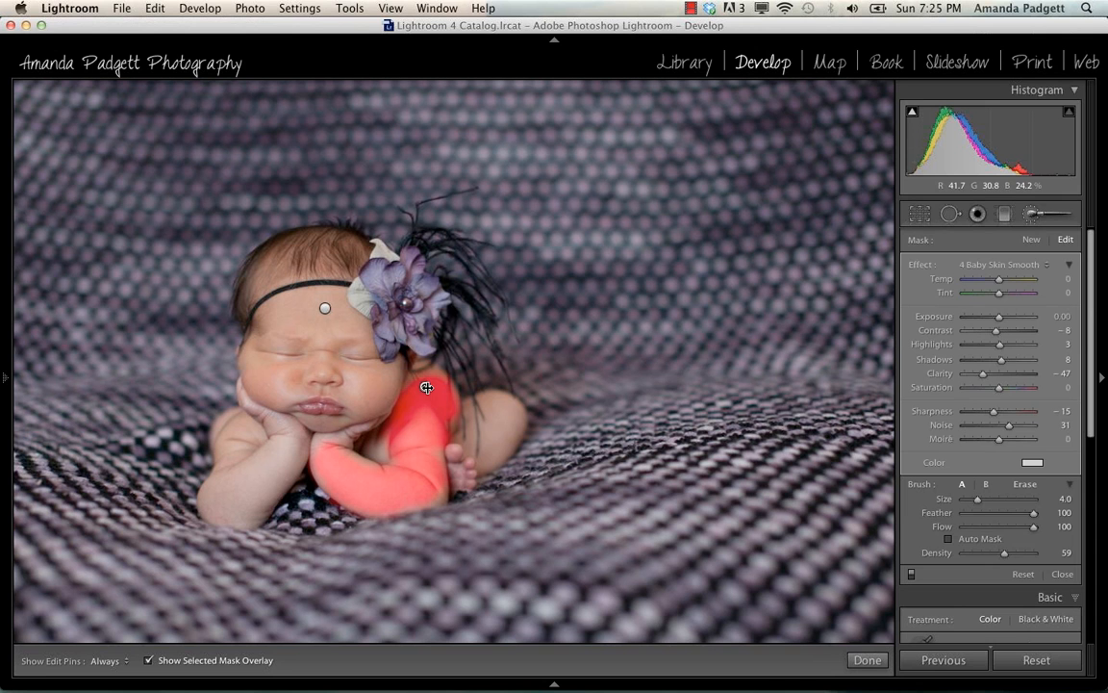
left_click(427, 388)
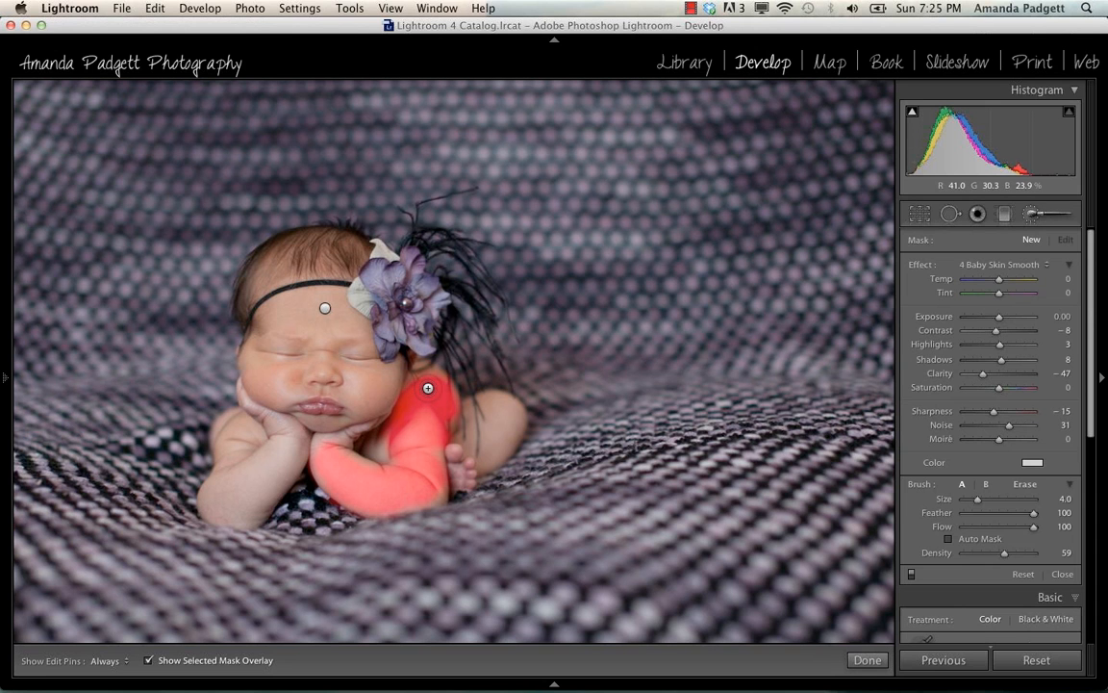
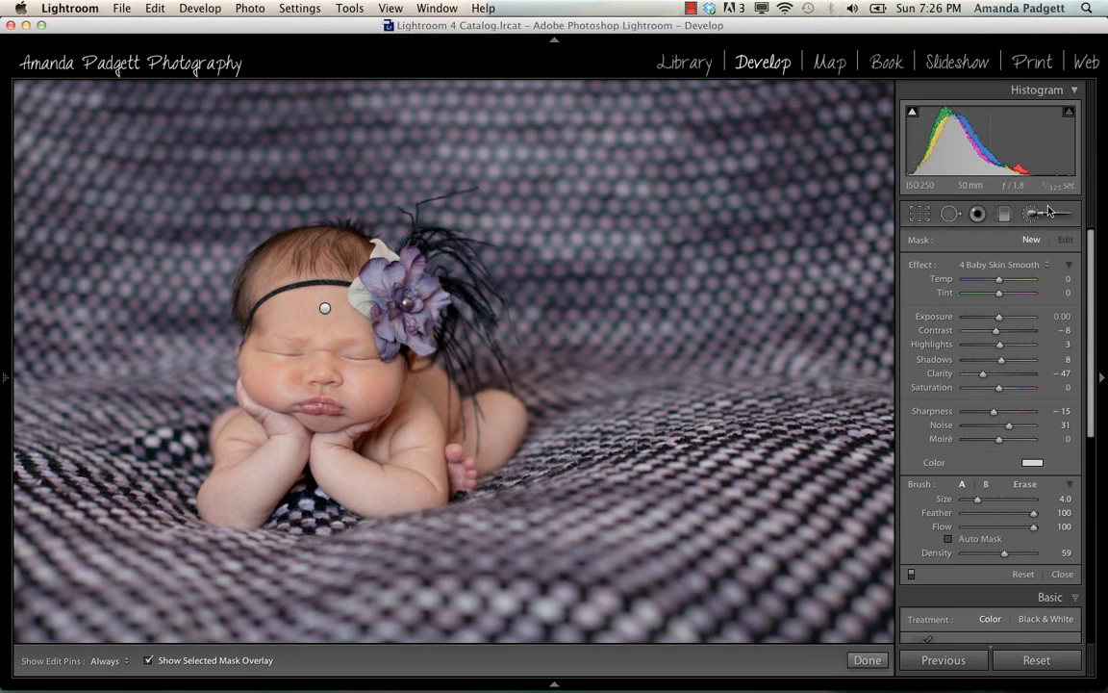
Restart the Adjustment Brush and choose the 4 Baby Fix Reds effect for a new edit.
left_click(1048, 219)
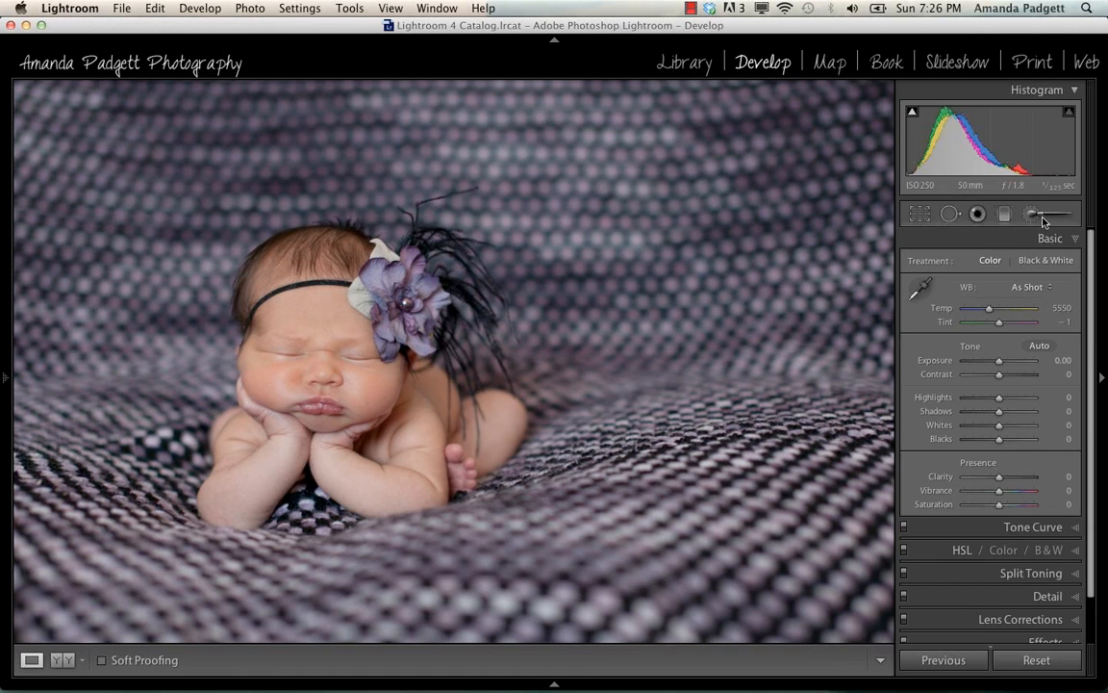
left_click(1049, 219)
left_click(1001, 268)
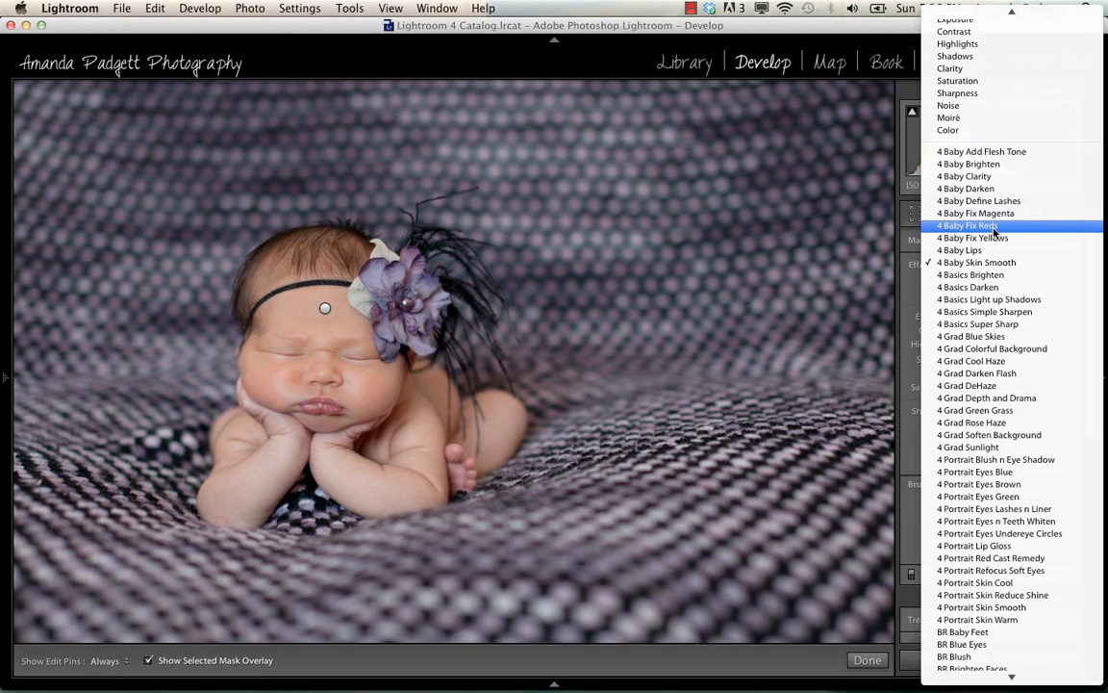
left_click(995, 229)
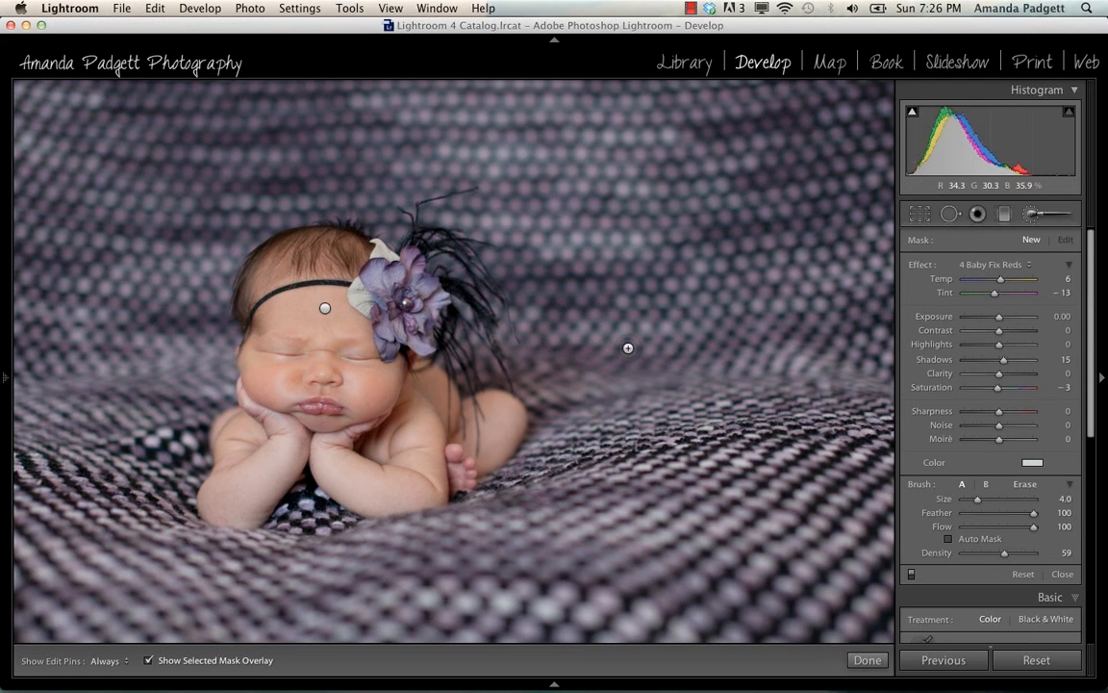
Paint the 4 Baby Fix Reds effect over the toes and sole with brush density 100, then hide the mask overlay.
key("z")
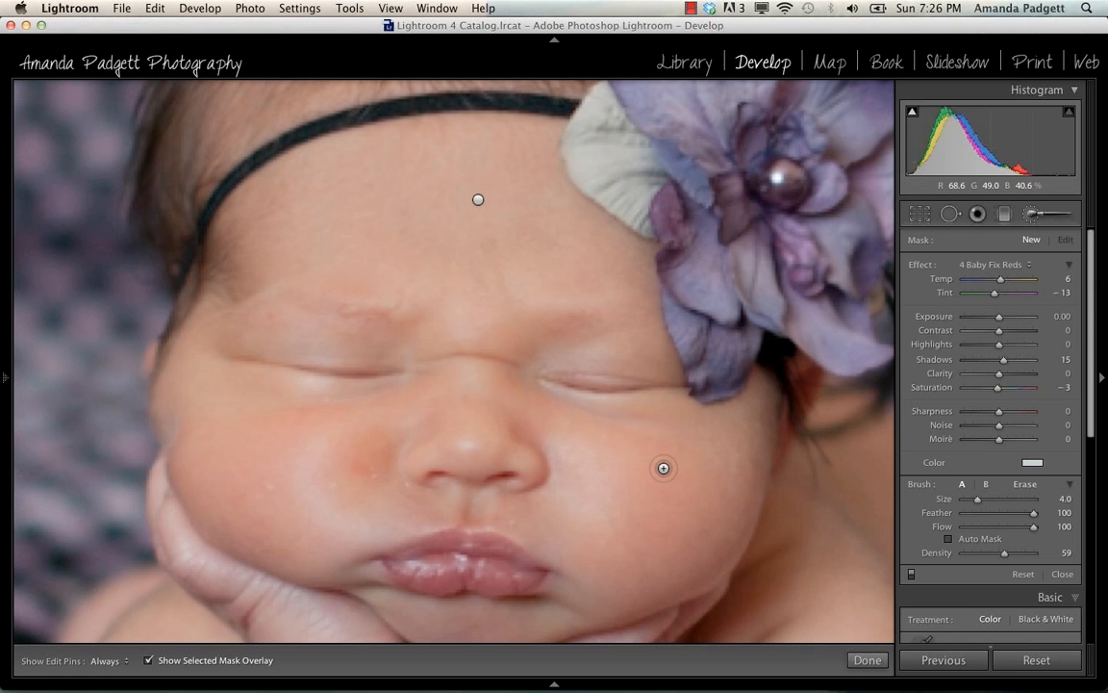
left_click_drag(595, 397, 223, 133)
left_click_drag(1005, 554, 1039, 556)
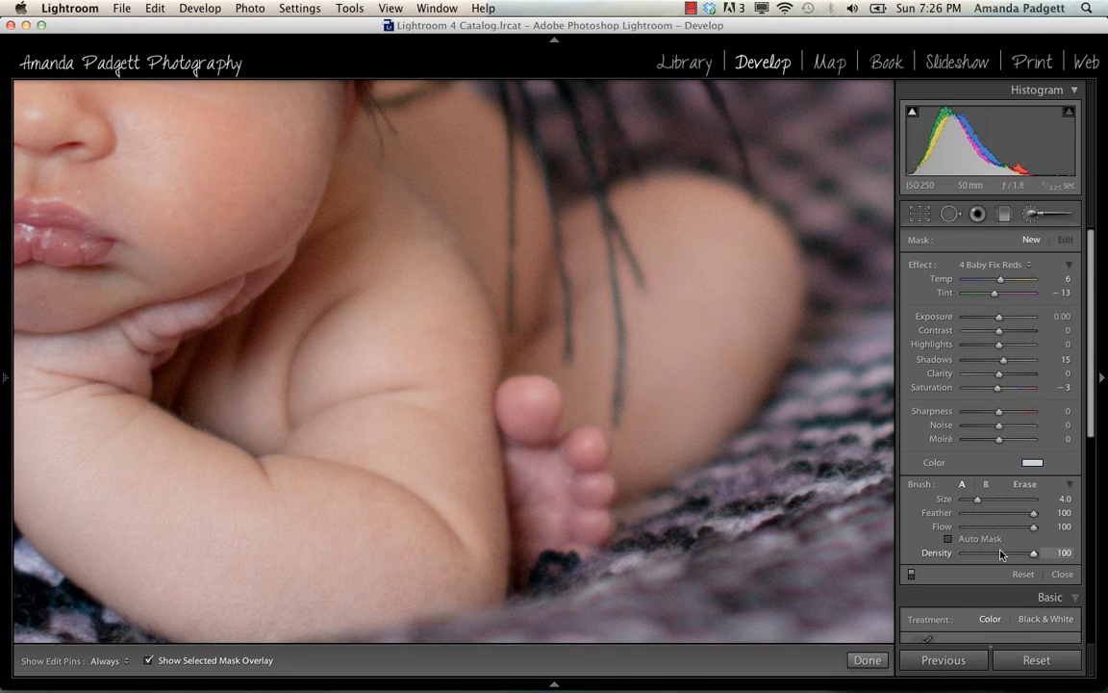
mouse_move(526, 398)
left_mouse_down()
mouse_move(549, 453)
mouse_move(577, 461)
mouse_move(567, 456)
mouse_move(589, 515)
mouse_move(582, 558)
left_mouse_up()
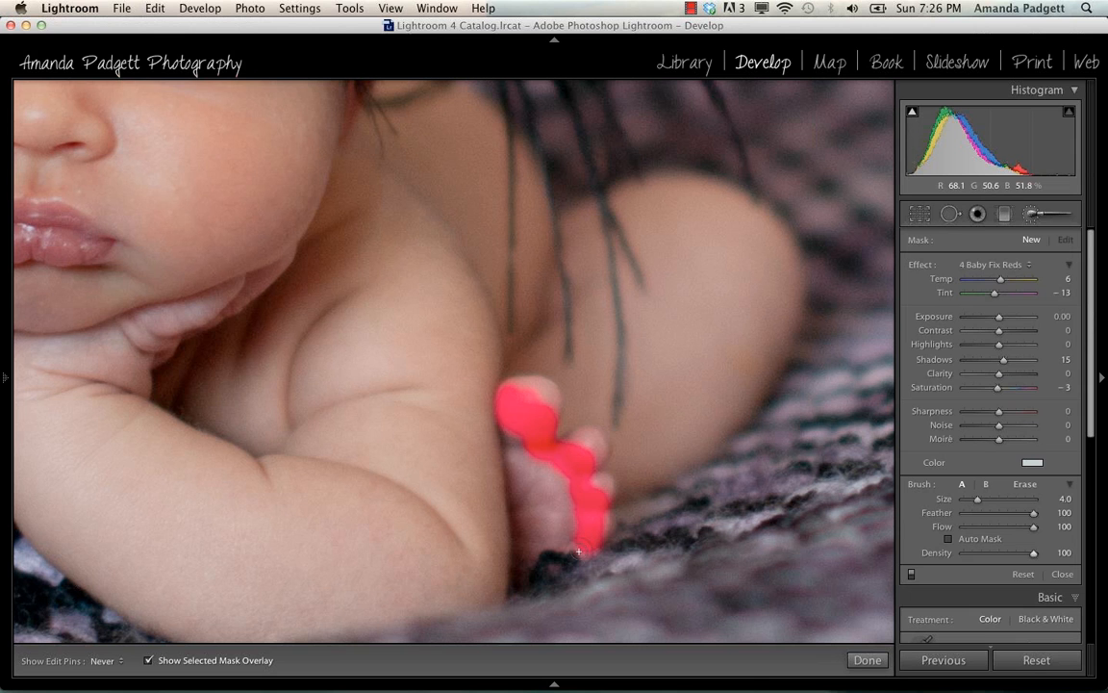
left_click_drag(571, 494, 560, 524)
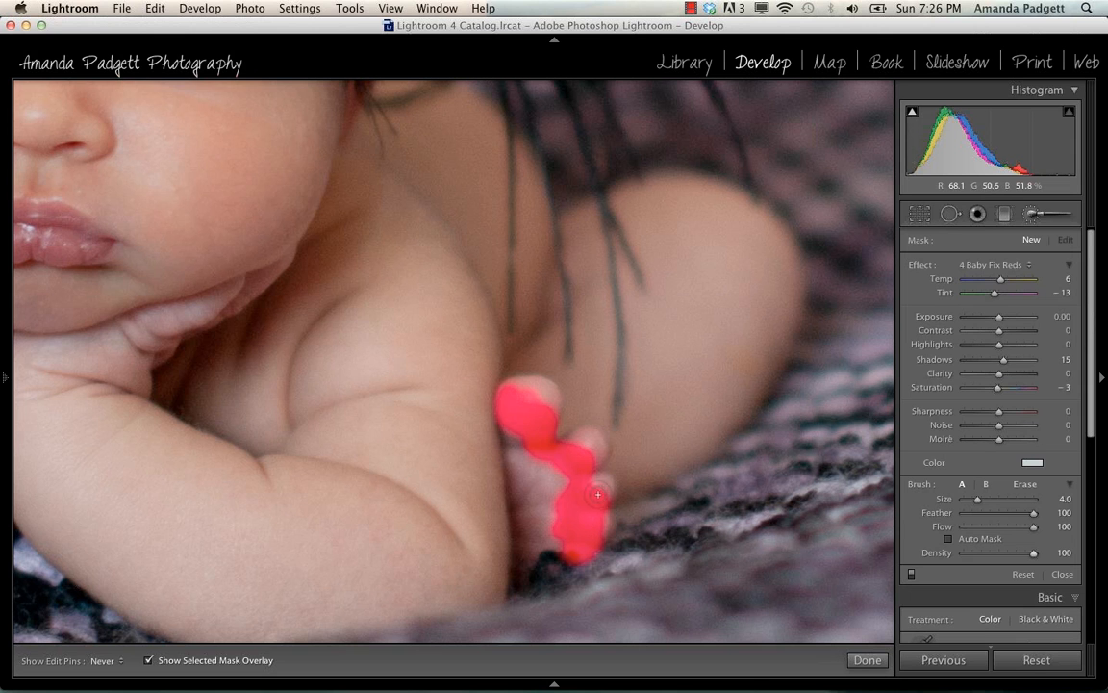
left_click(592, 443)
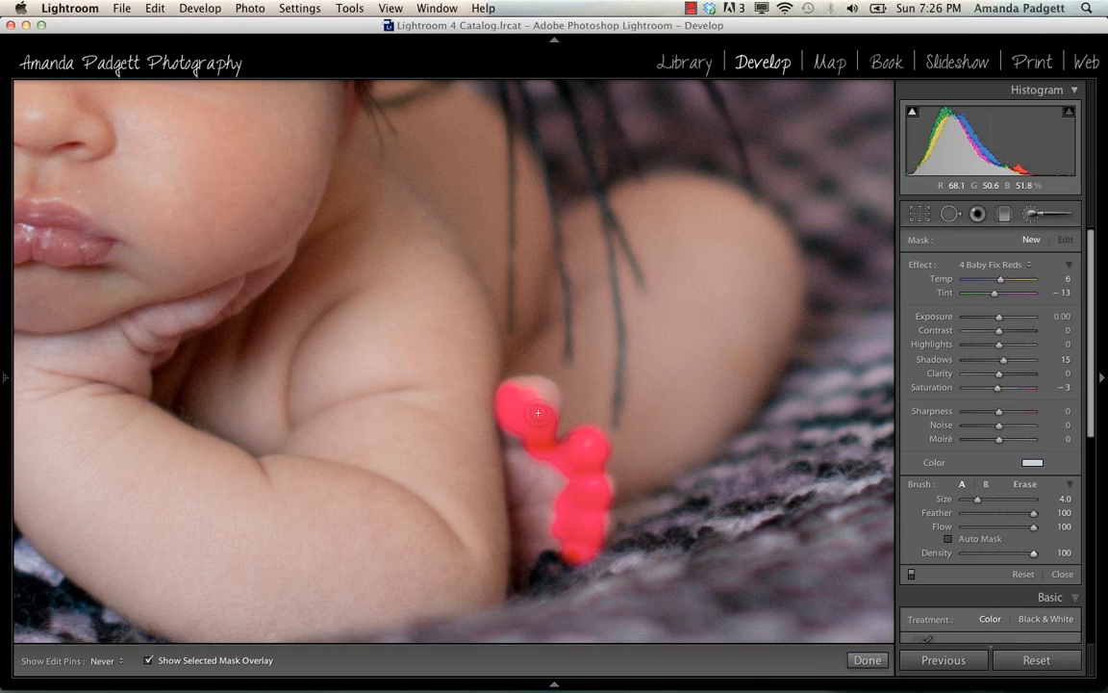
mouse_move(513, 460)
left_mouse_down()
mouse_move(527, 486)
mouse_move(564, 475)
mouse_move(533, 540)
mouse_move(573, 503)
mouse_move(546, 407)
mouse_move(527, 390)
mouse_move(542, 396)
left_mouse_up()
key("o")
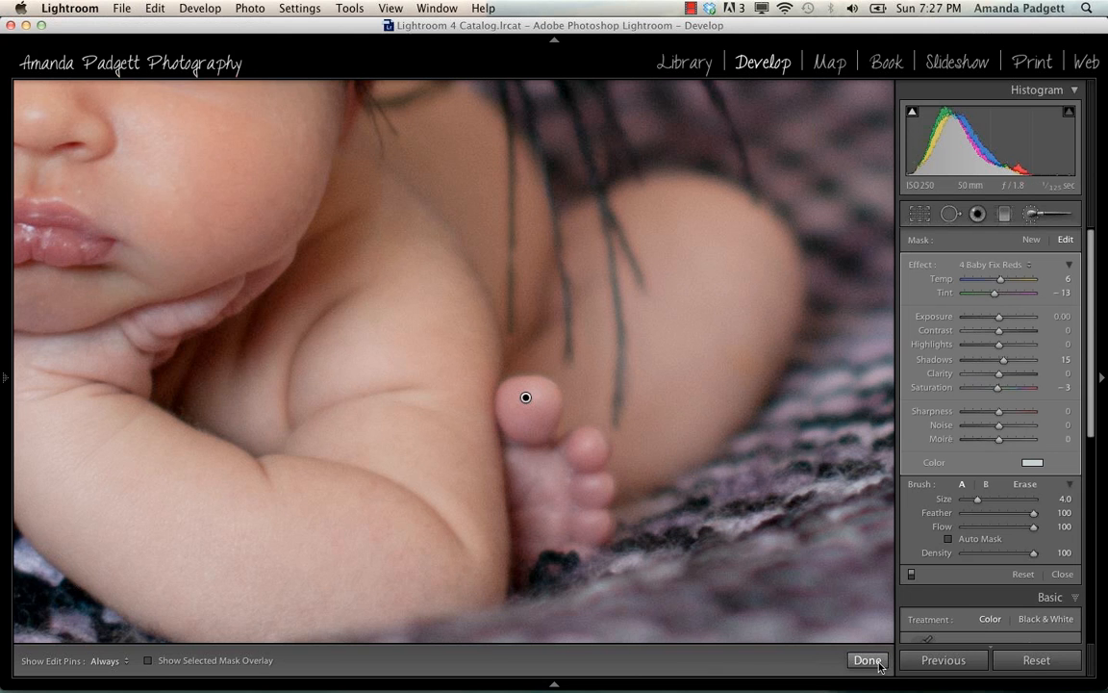
Switch the brush adjustments off and back on to compare the toes, finish the edit and review the photo.
left_click(912, 576)
left_click(912, 573)
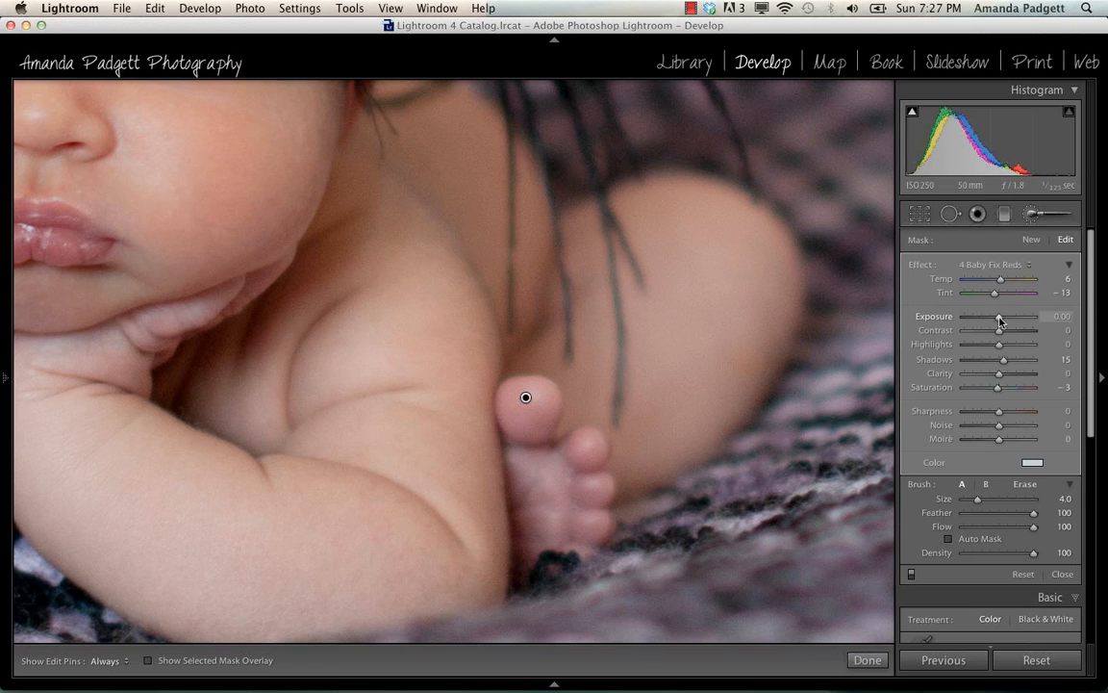
left_click_drag(1000, 319, 1000, 320)
left_click(867, 660)
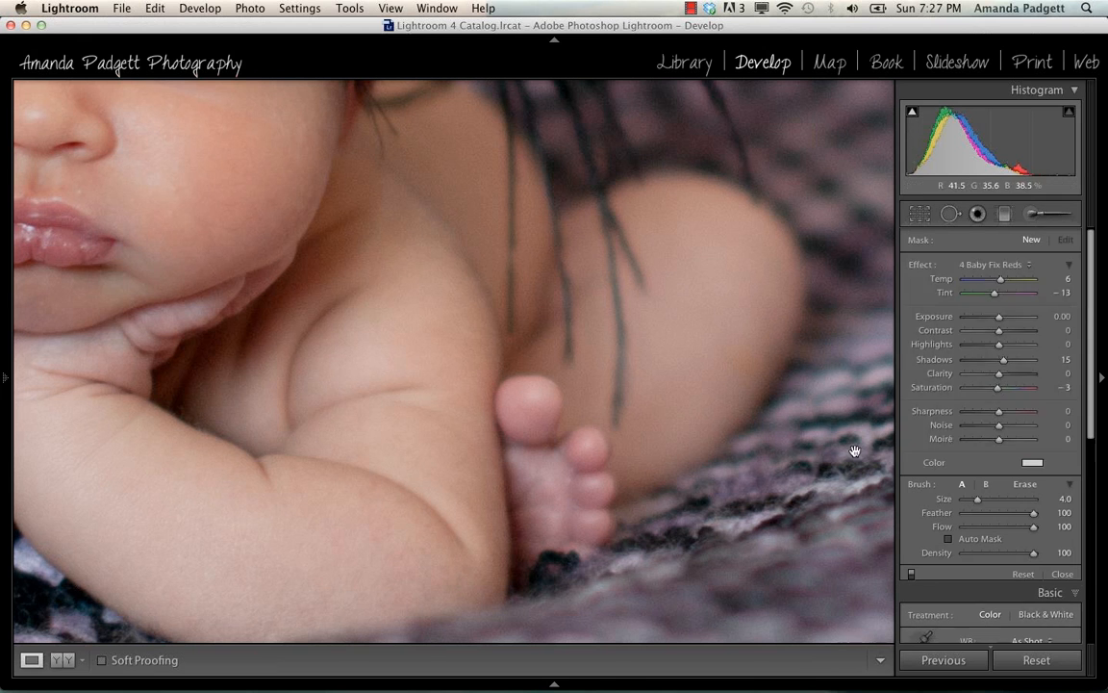
key("super+minus")
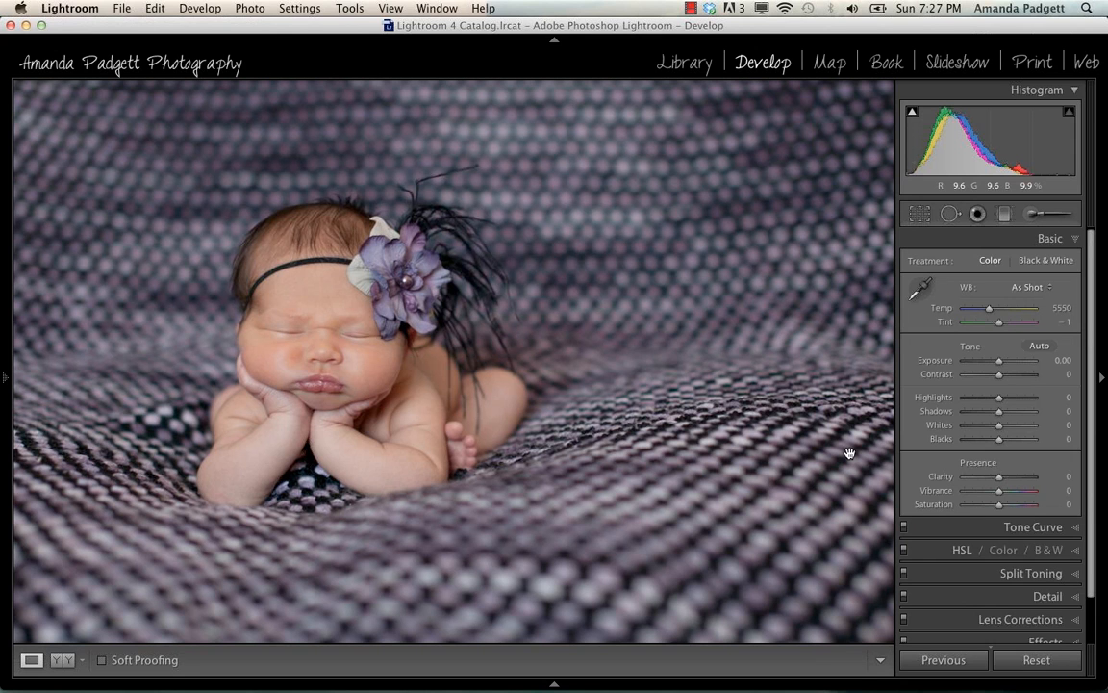
left_click(462, 390)
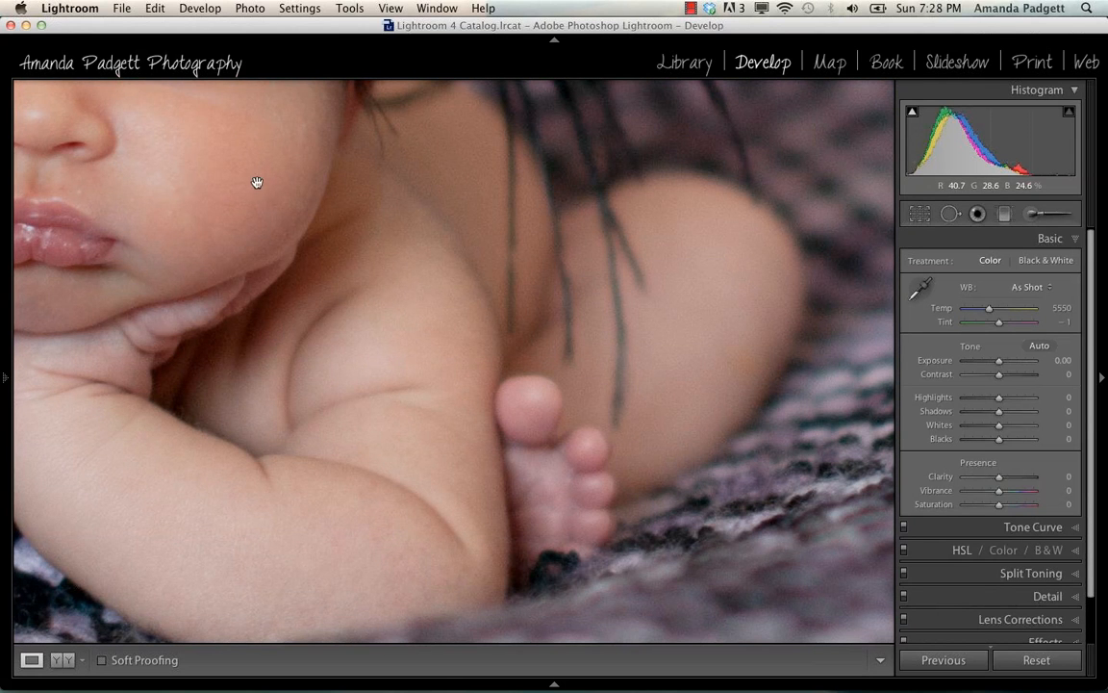
left_click(132, 327)
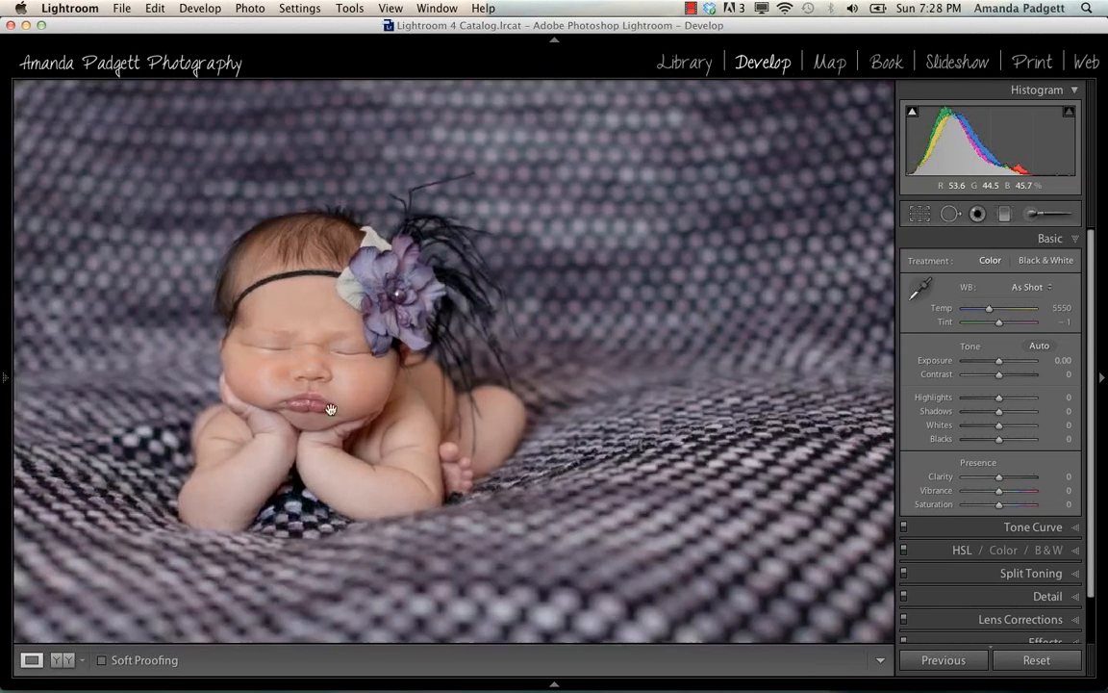
Frame the face and hands, restart the Adjustment Brush and set its density to 67.
left_click(395, 364)
left_click_drag(396, 364, 737, 280)
mouse_move(200, 433)
left_mouse_down()
mouse_move(302, 420)
mouse_move(477, 361)
mouse_move(538, 354)
mouse_move(549, 401)
mouse_move(528, 459)
left_mouse_up()
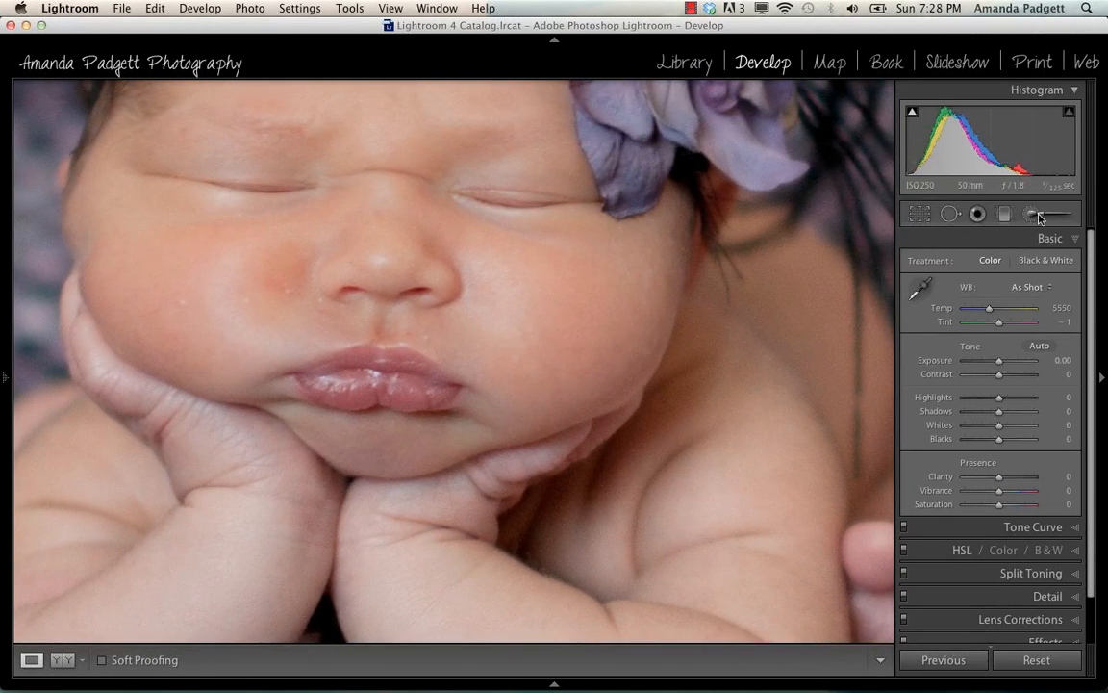
left_click(1035, 216)
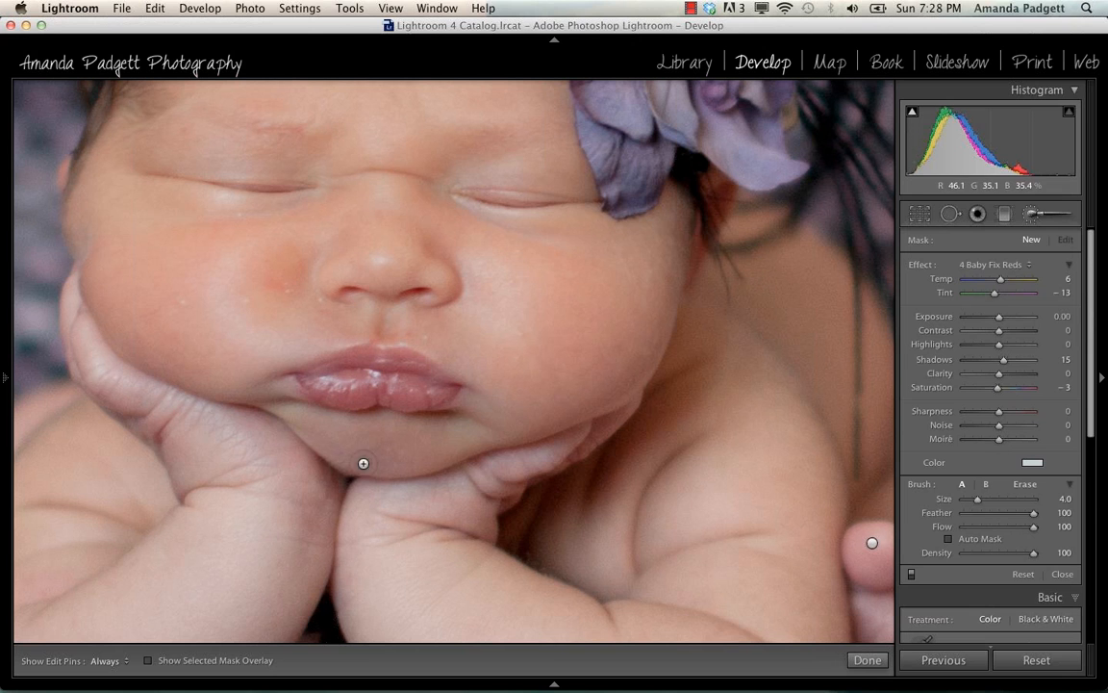
left_click_drag(1035, 552, 1010, 562)
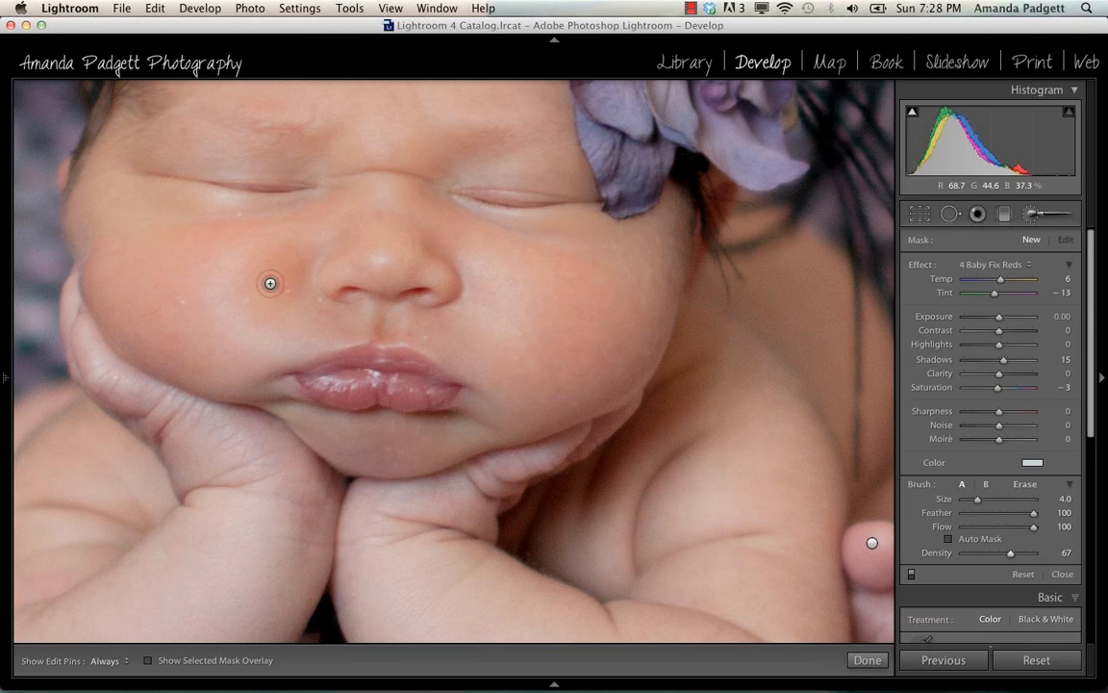
Brush 4 Baby Fix Reds over the red cheek patch and the fingers under the chin, enlarge the brush to 12 and finish.
key("h")
key("h")
left_click_drag(488, 481, 542, 471)
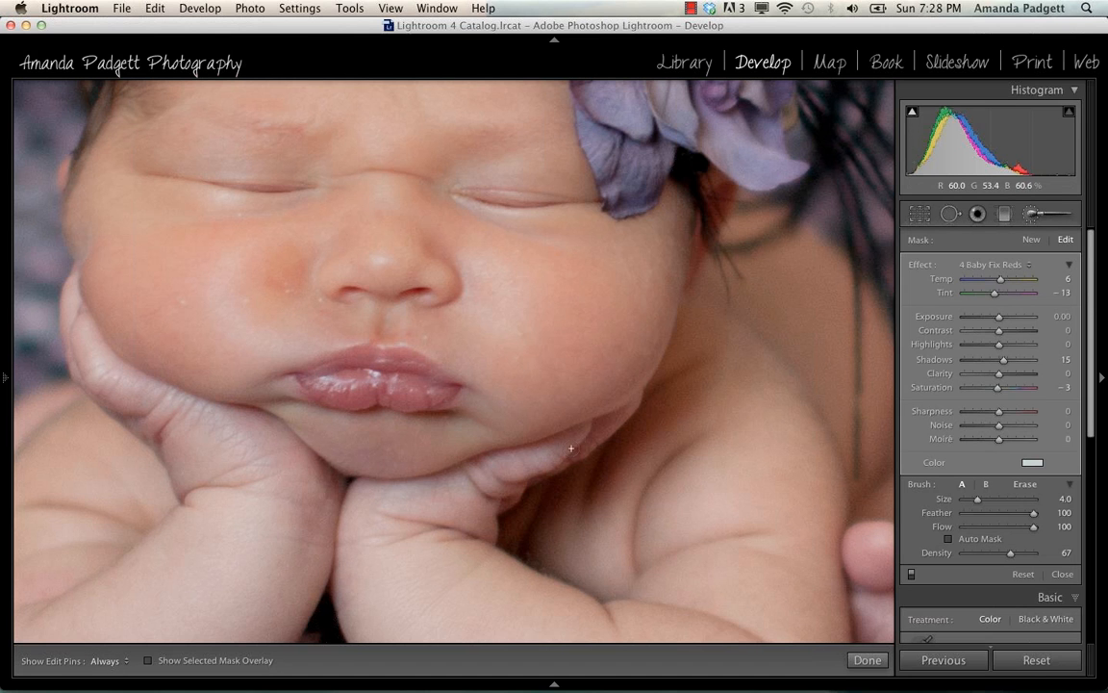
scroll(595, 384, "up", 8)
key("h")
key("h")
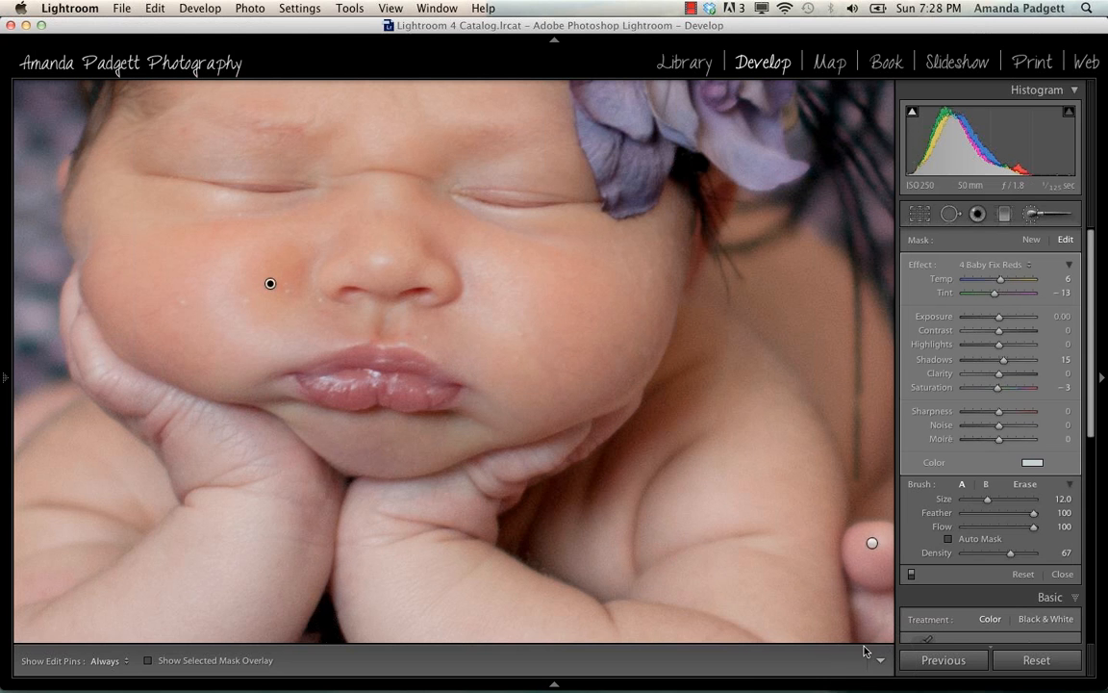
left_click(869, 660)
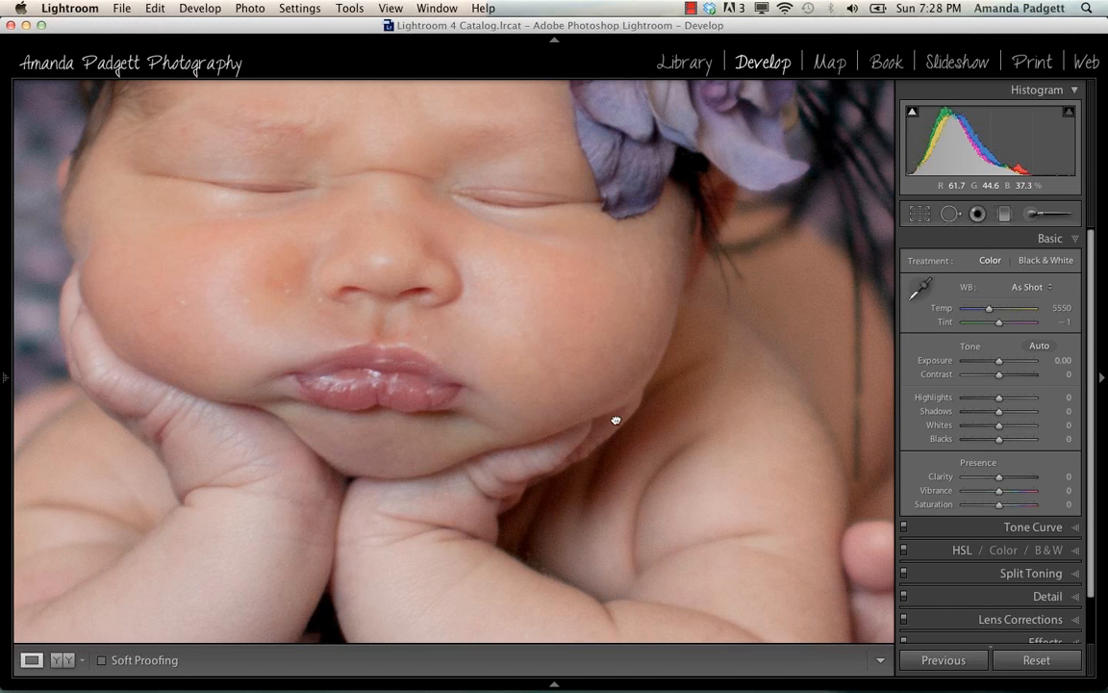
Reopen the Adjustment Brush on the full photo and choose the 4 Baby Lips effect.
scroll(619, 425, "up", 5)
scroll(613, 425, "down", 4)
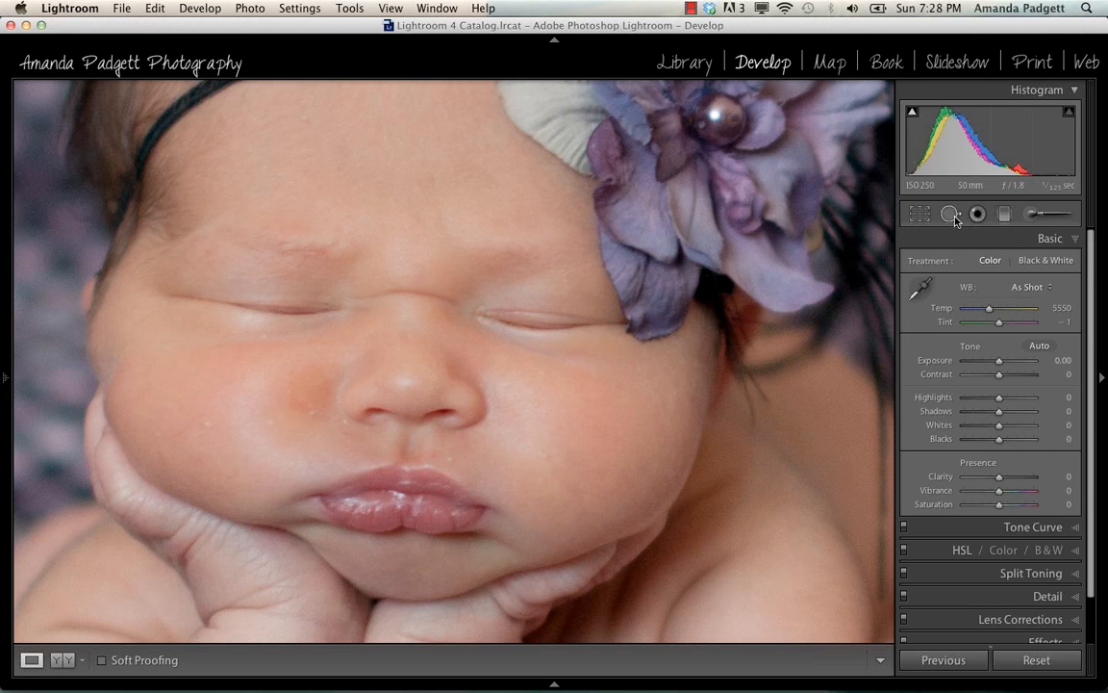
key("super+equal")
key("super+minus")
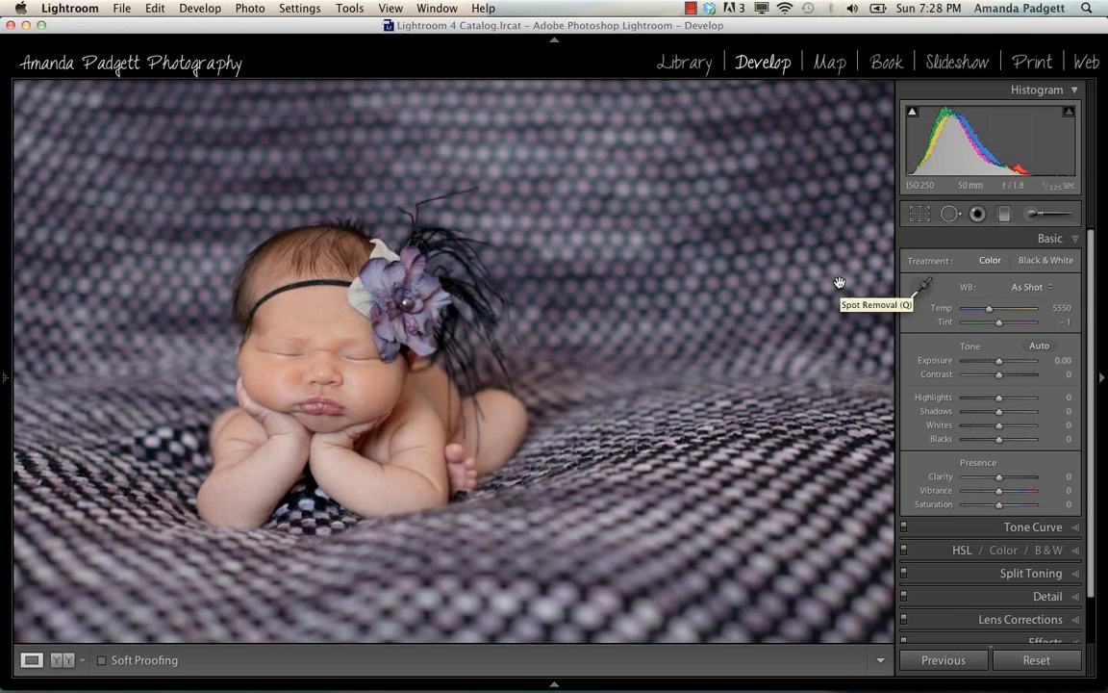
left_click(1047, 214)
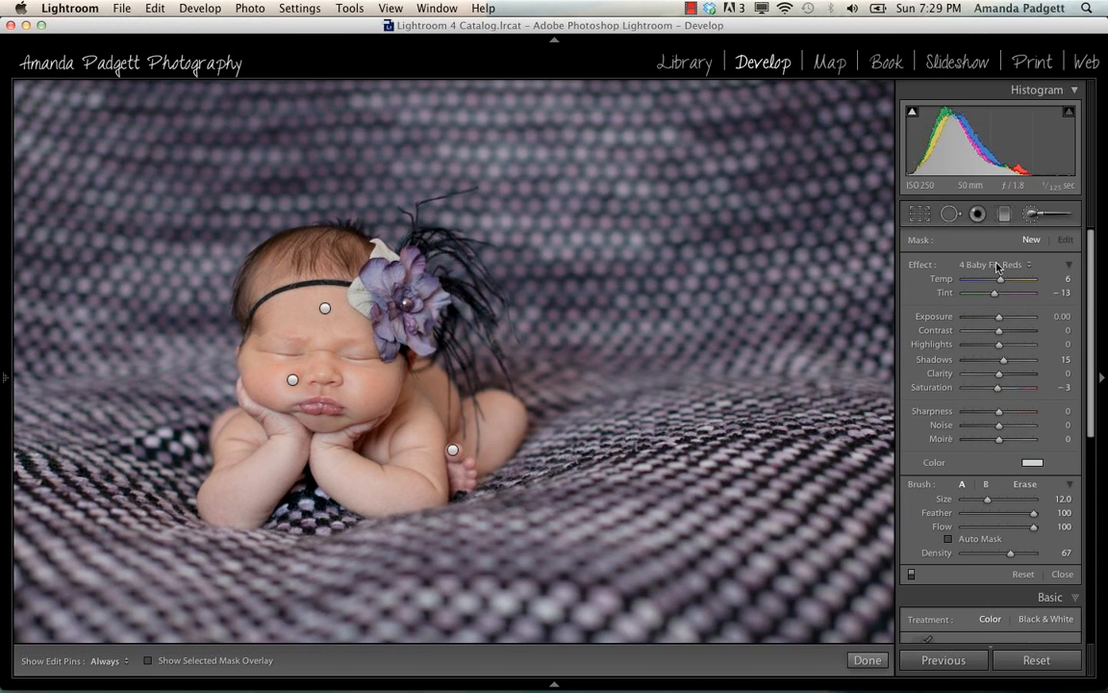
left_click(991, 263)
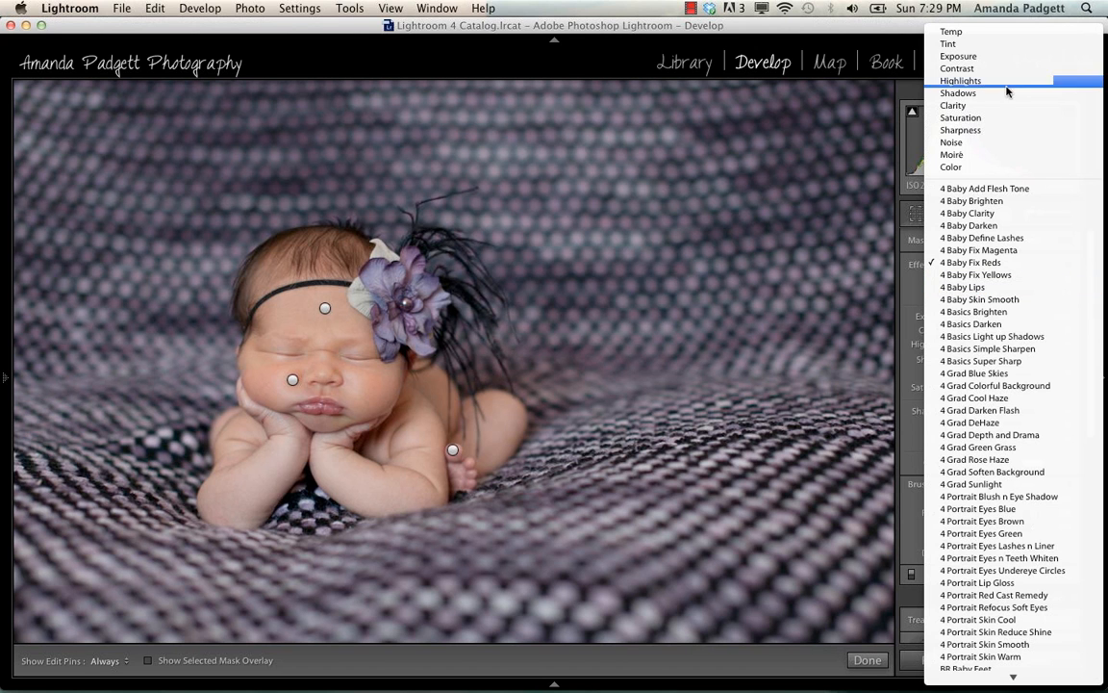
left_click(968, 288)
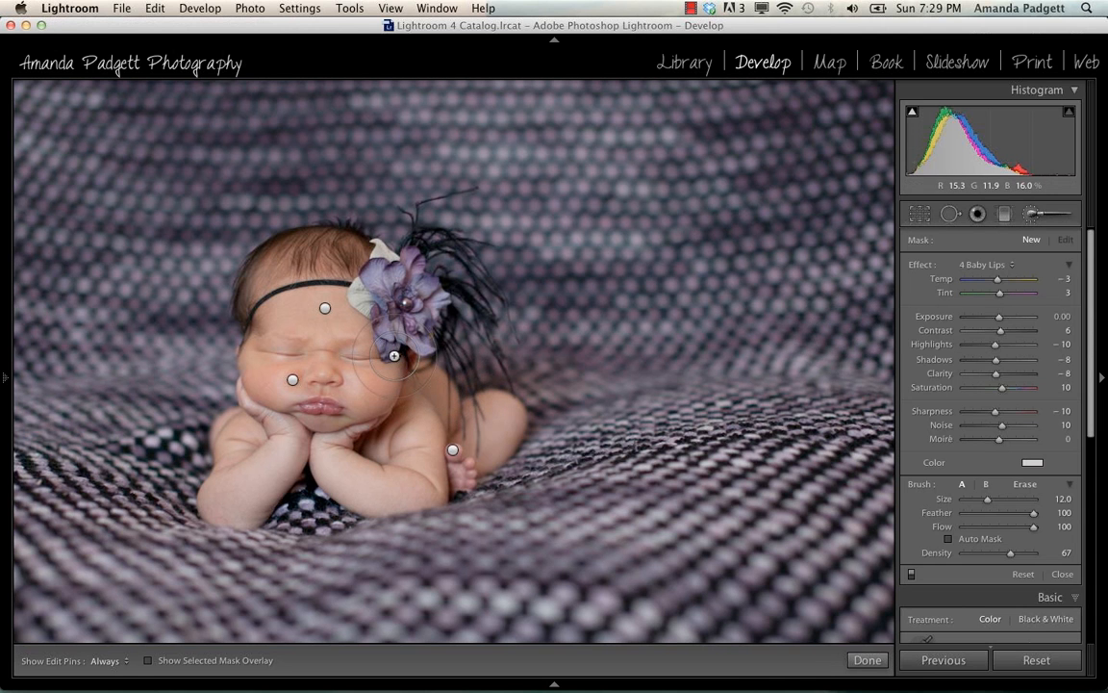
Reduce the lips brush size to 6 and set its density to 90, with the edit pins hidden.
key("z")
key("bracketleft")
key("bracketleft")
key("bracketleft")
key("bracketleft")
key("bracketleft")
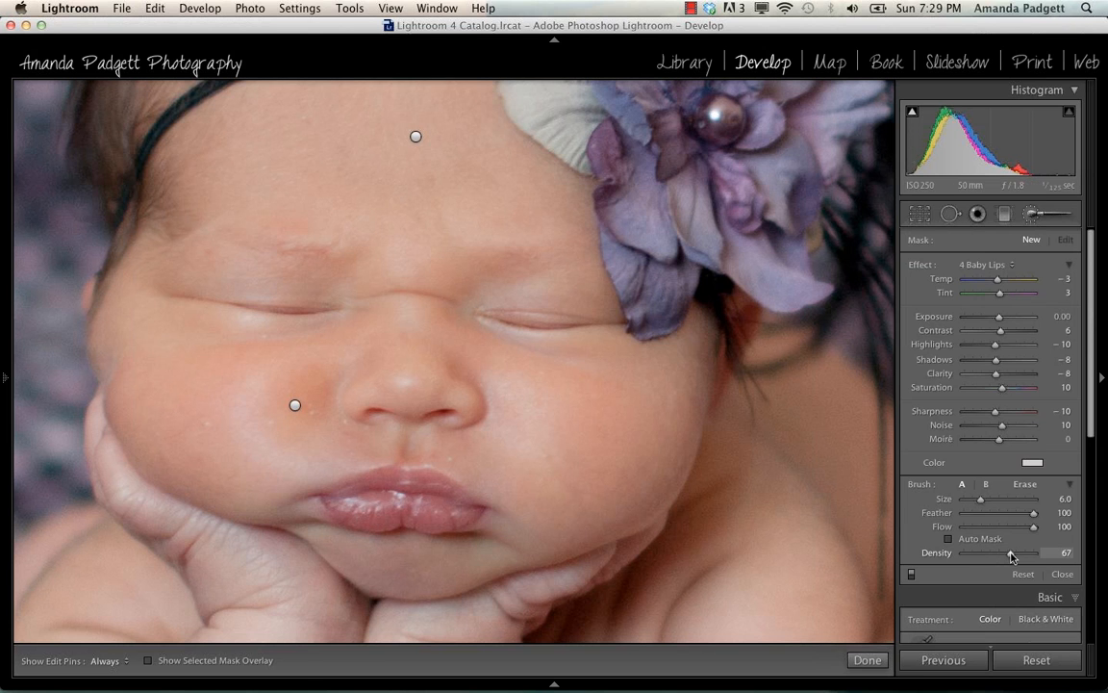
left_click_drag(1011, 553, 1019, 556)
left_click_drag(1018, 558, 991, 564)
left_click_drag(989, 556, 1027, 557)
key("h")
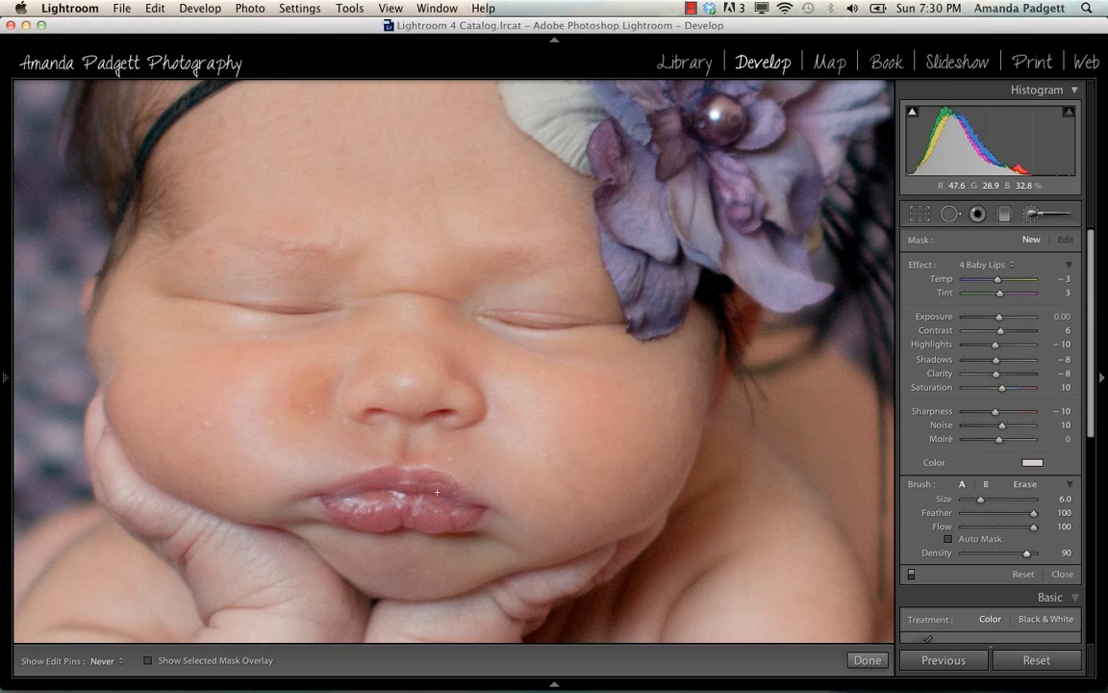
Paint the 4 Baby Lips effect over the baby's lips, reducing the brush size to 3, and show the edit pins again.
key("h")
left_click(452, 509)
key("bracketleft")
key("bracketleft")
key("bracketleft")
key("h")
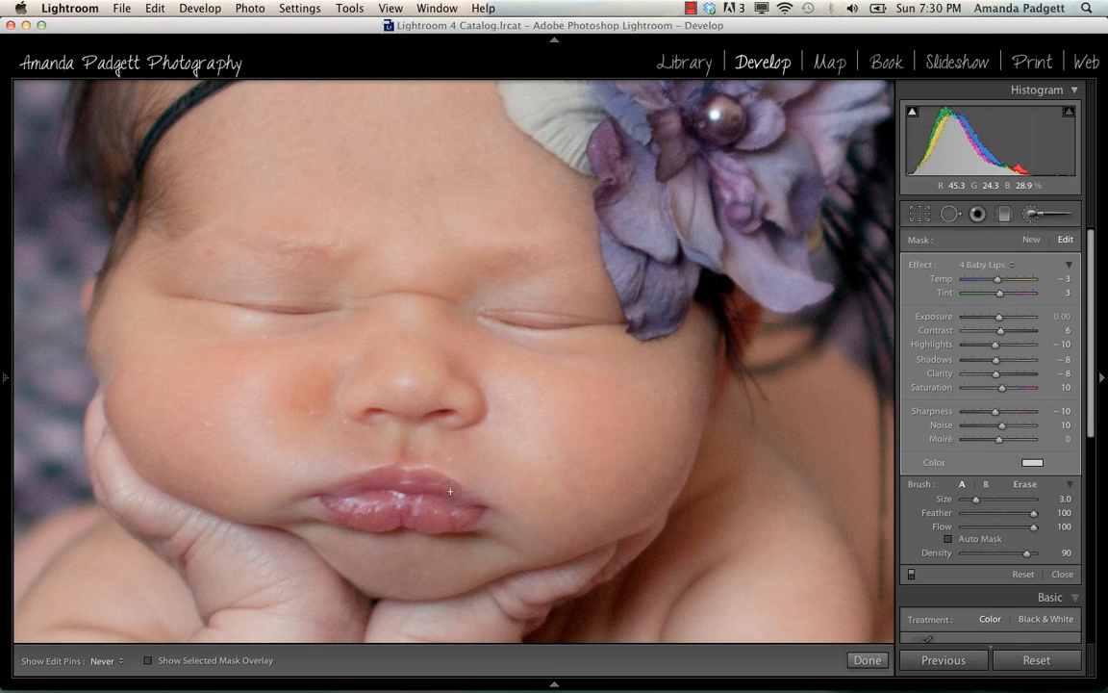
key("h")
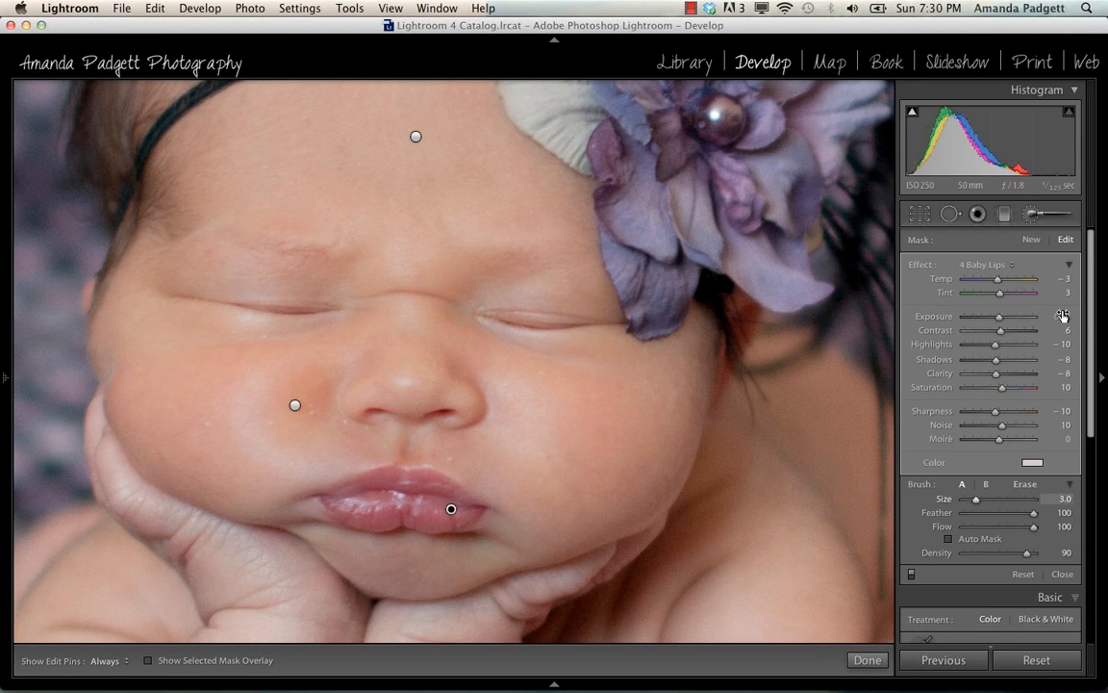
Collapse the lips effect sliders into a single Amount and set it to 6.
left_click(1069, 266)
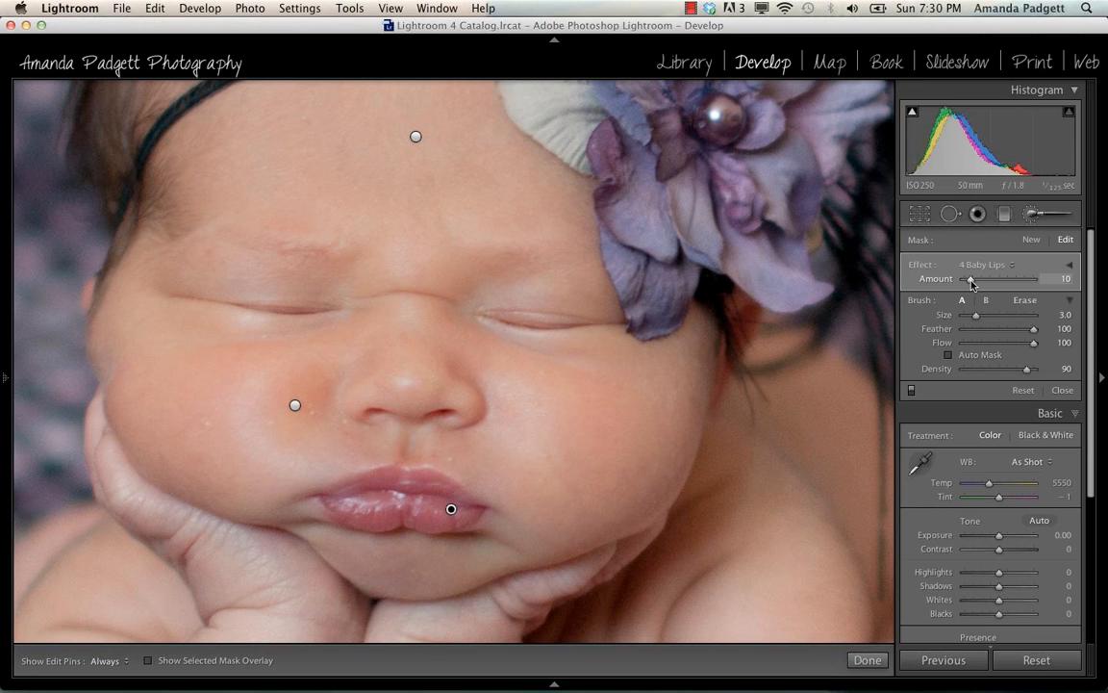
left_click_drag(972, 283, 970, 281)
left_click_drag(969, 281, 969, 281)
left_click_drag(969, 281, 968, 281)
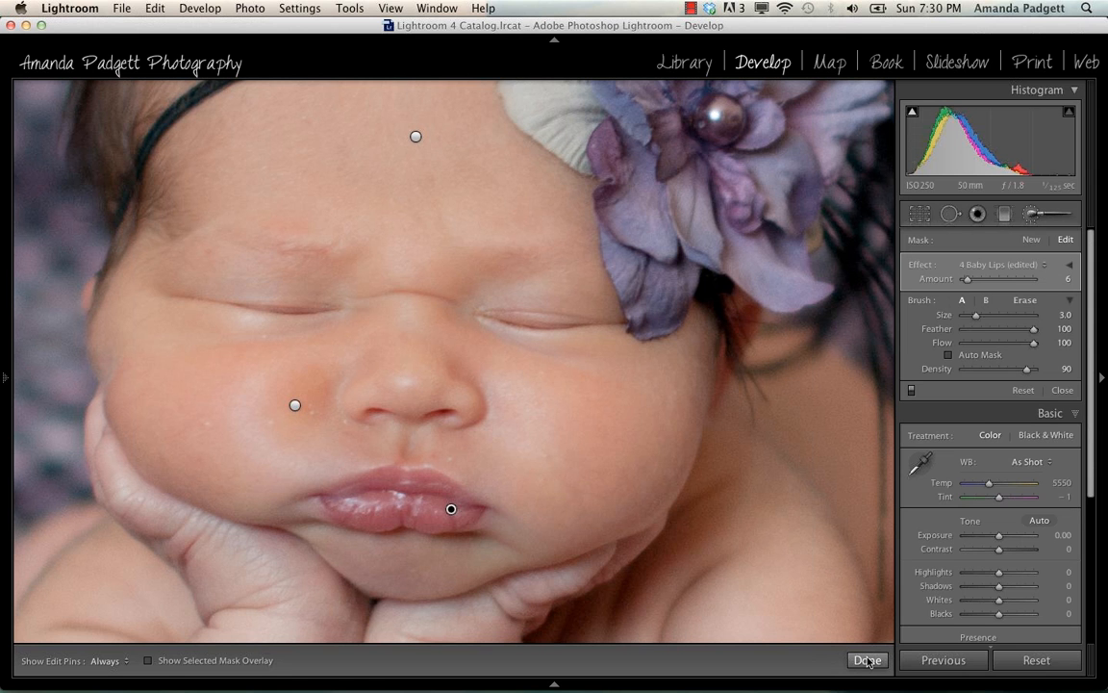
Check the lips effect's individual sliders, try an Amount of 30, lower it to below 10 and finish the edit.
left_click(1070, 268)
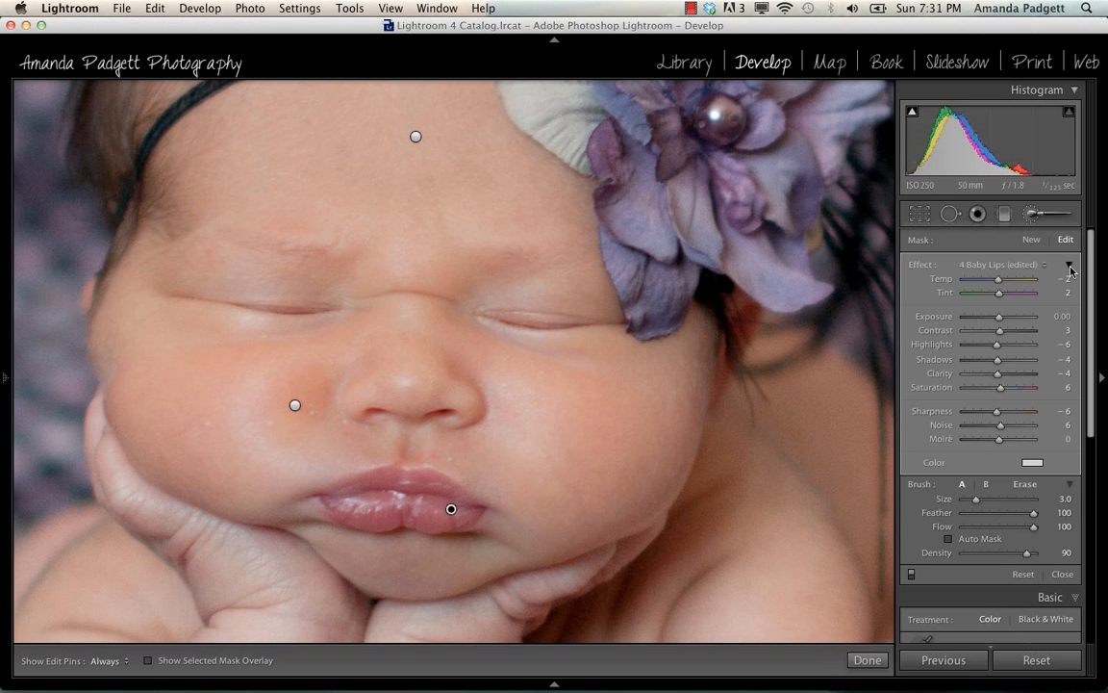
left_click(1070, 266)
left_click_drag(968, 285, 986, 280)
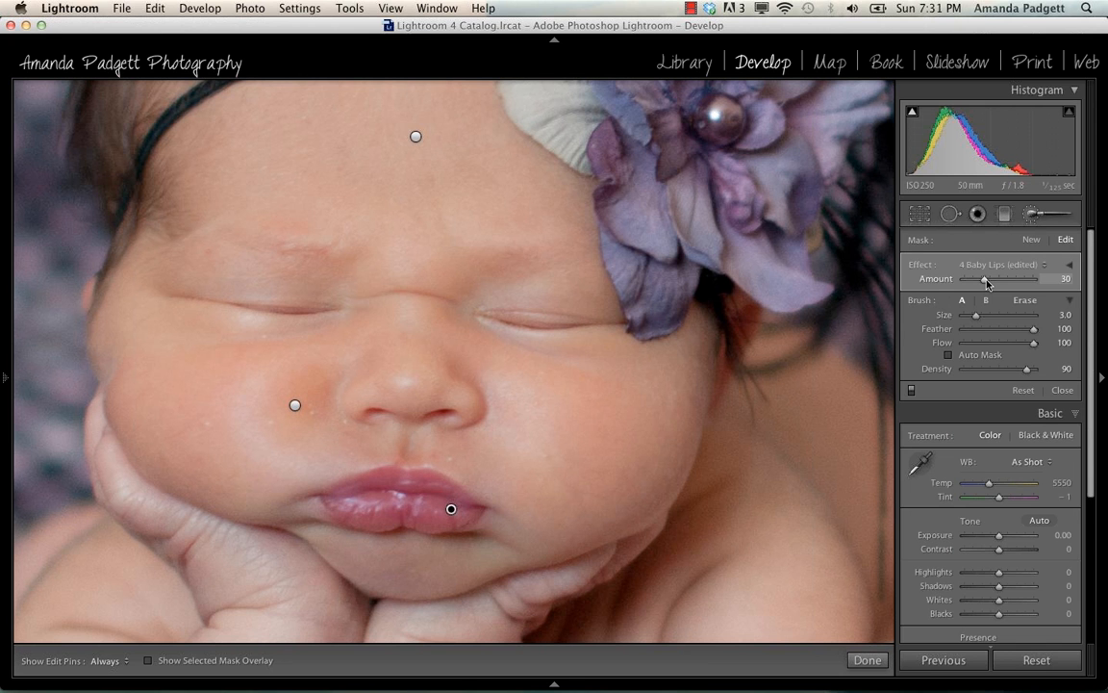
left_click_drag(985, 280, 973, 285)
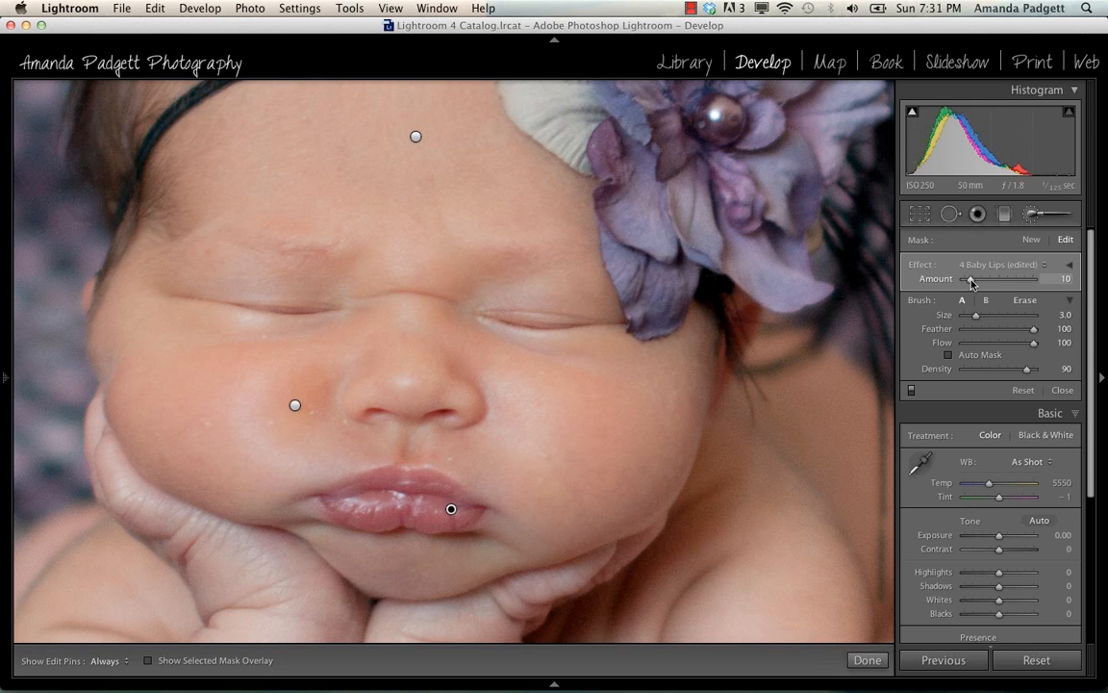
left_click_drag(972, 282, 967, 282)
left_click(871, 660)
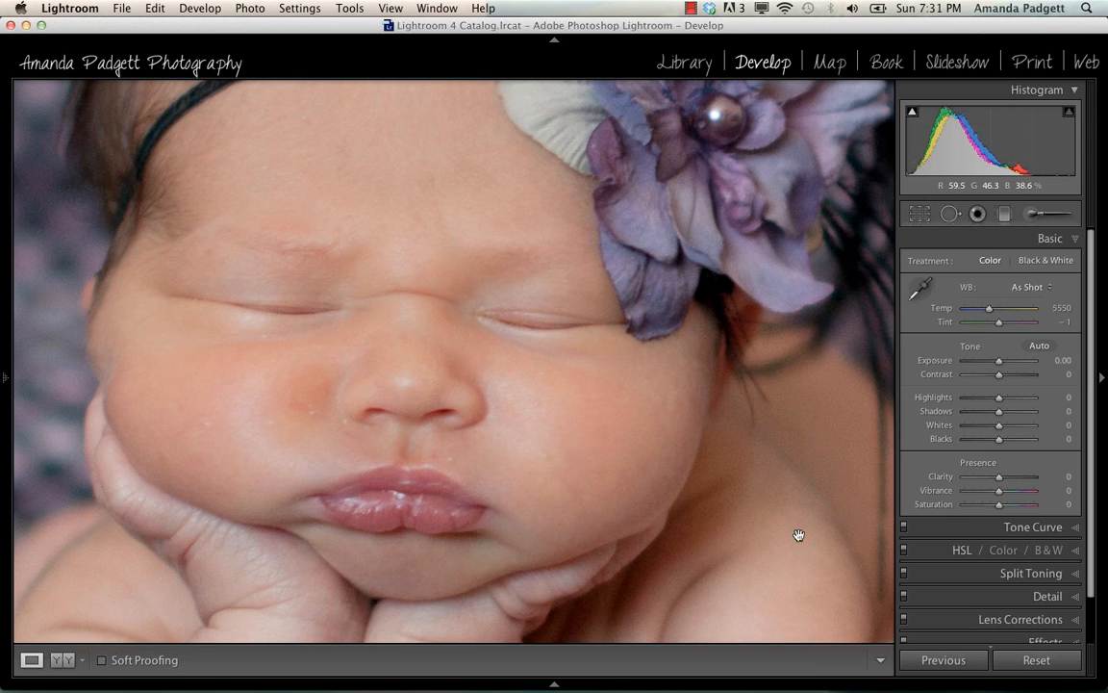
Reopen the Adjustment Brush, look through the effect presets and select the cheek's 4 Baby Fix Reds edit.
left_click(1033, 217)
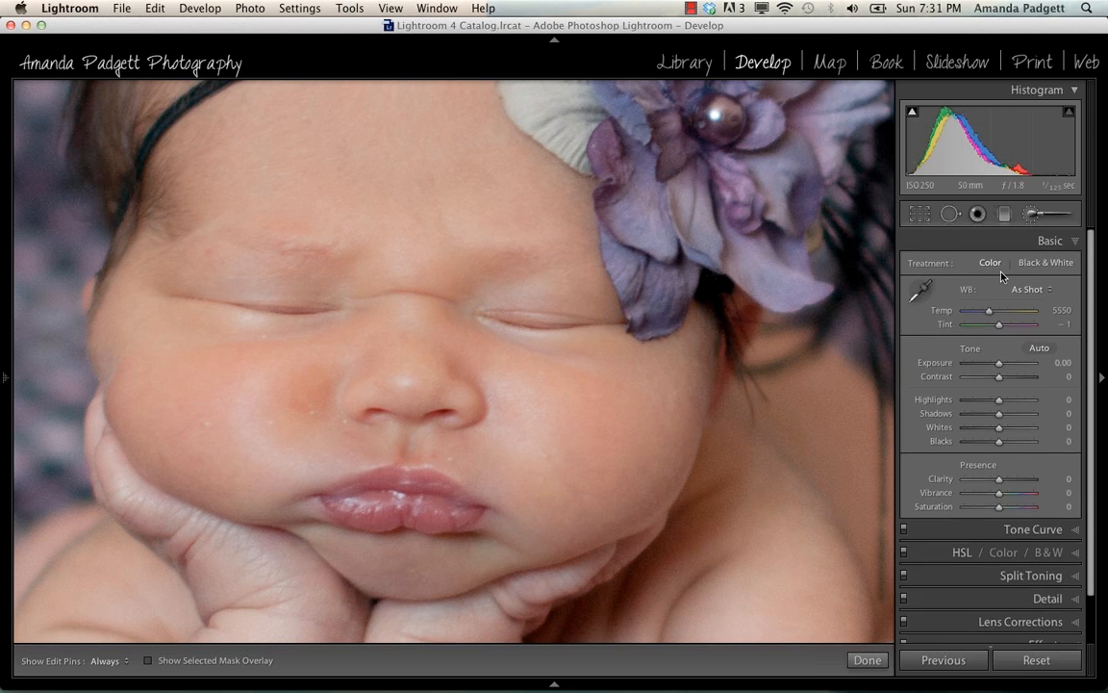
left_click(998, 266)
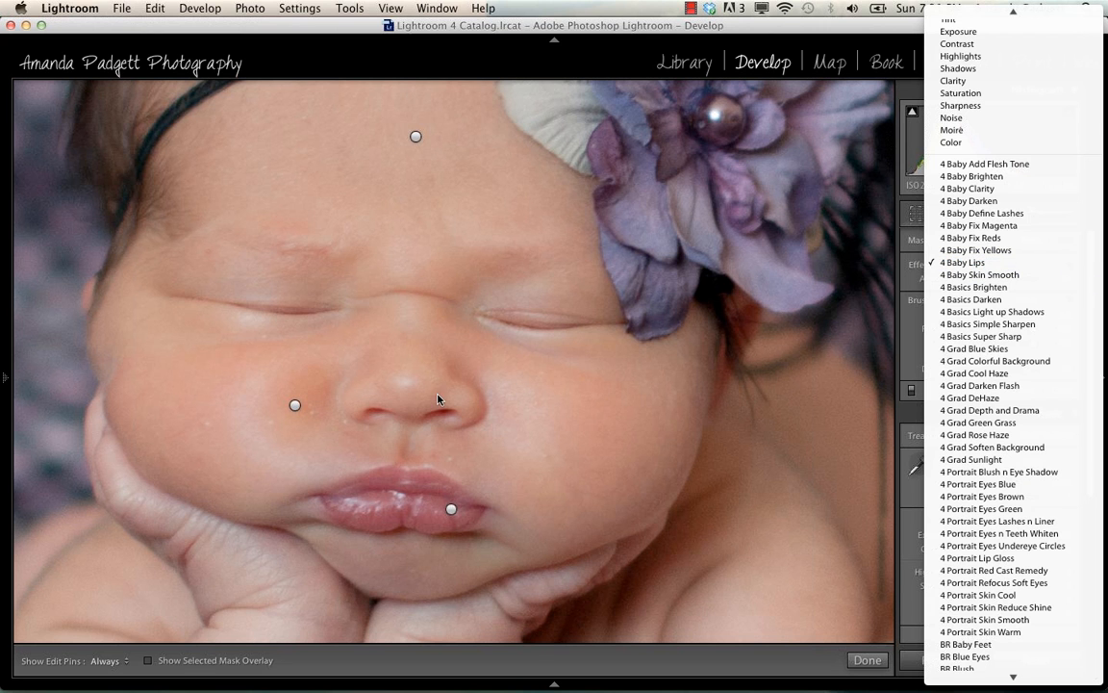
left_click(294, 407)
left_click(294, 406)
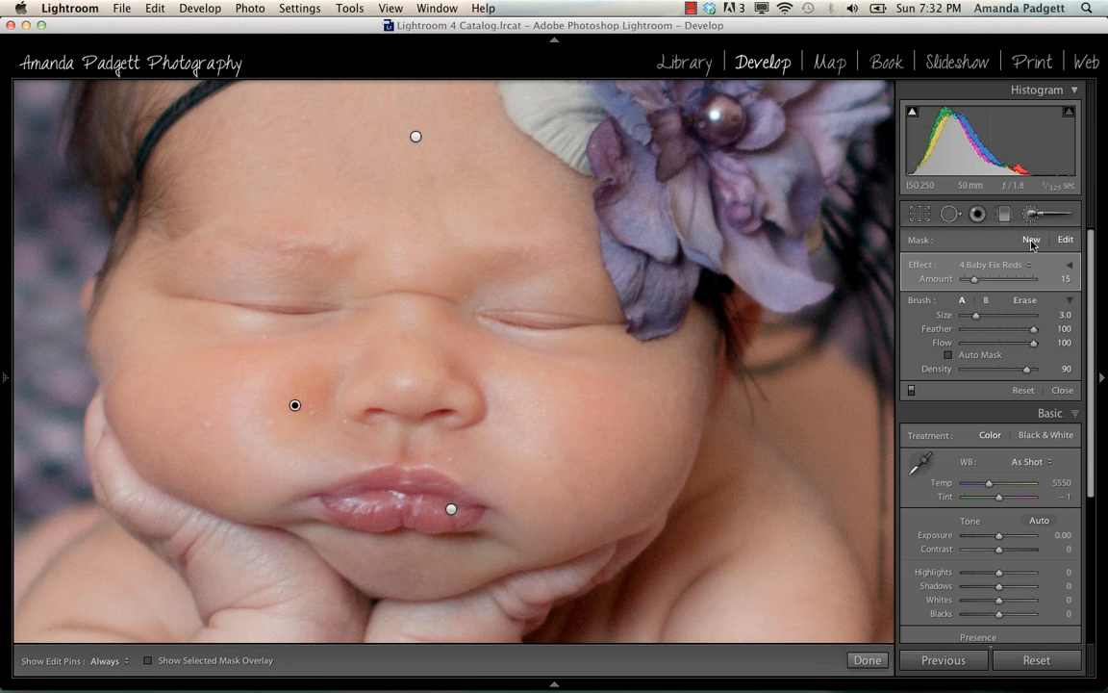
Try the 4 Basics Darken effect on the cheek's 4 Baby Fix Reds edit and undo the change.
left_click(1031, 242)
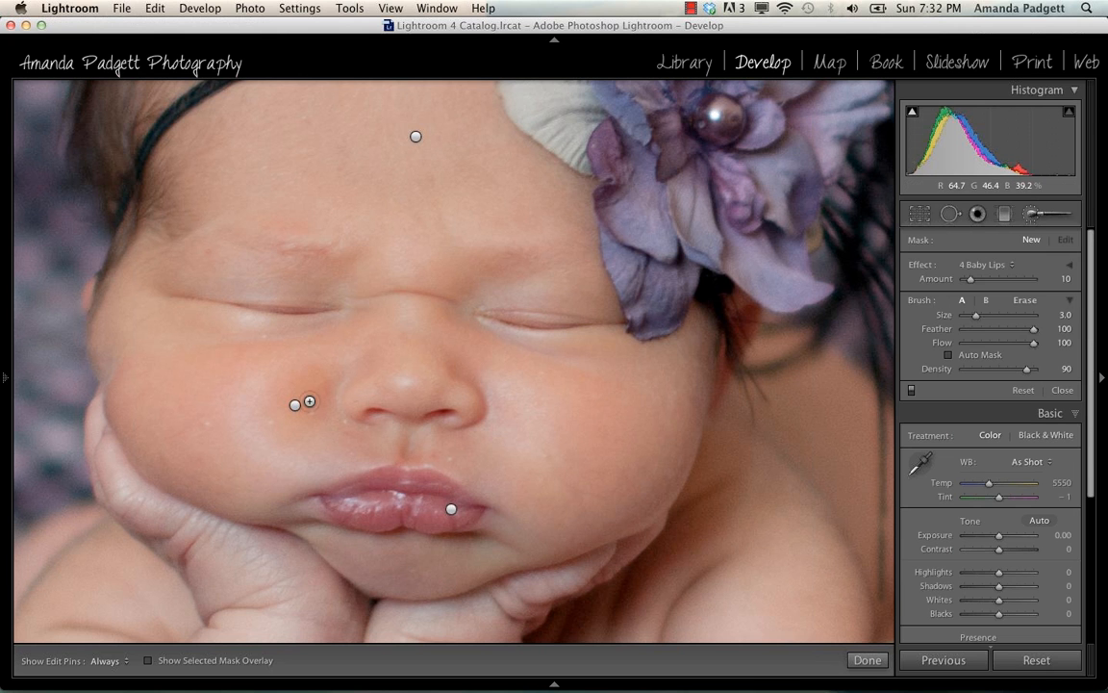
left_click(297, 405)
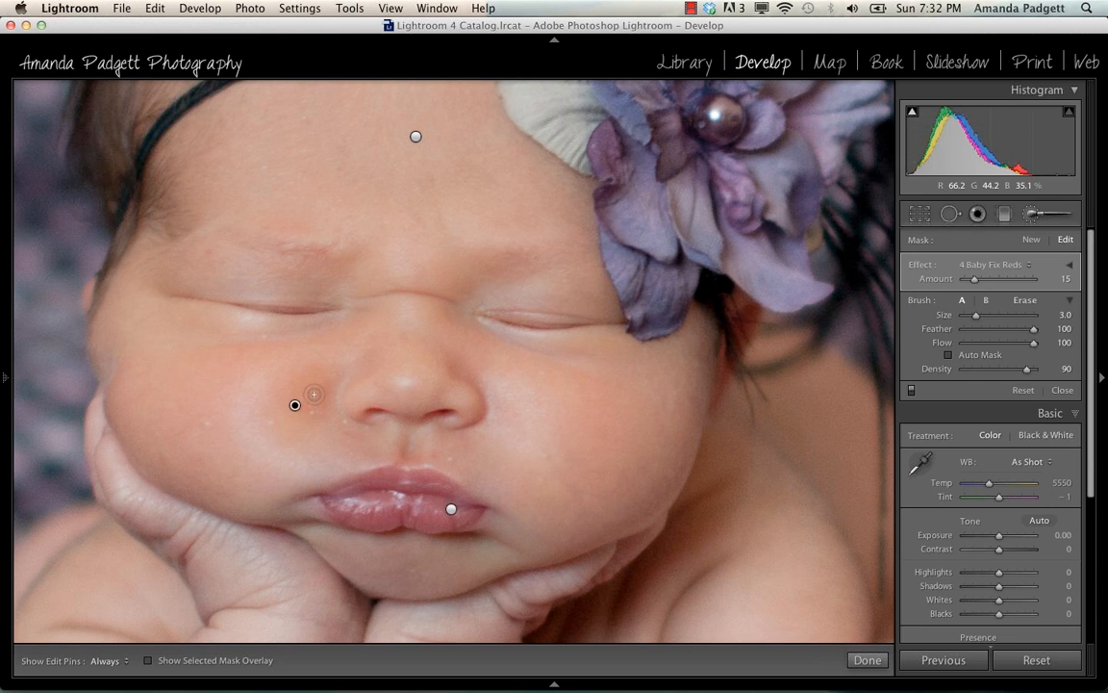
left_click(1020, 266)
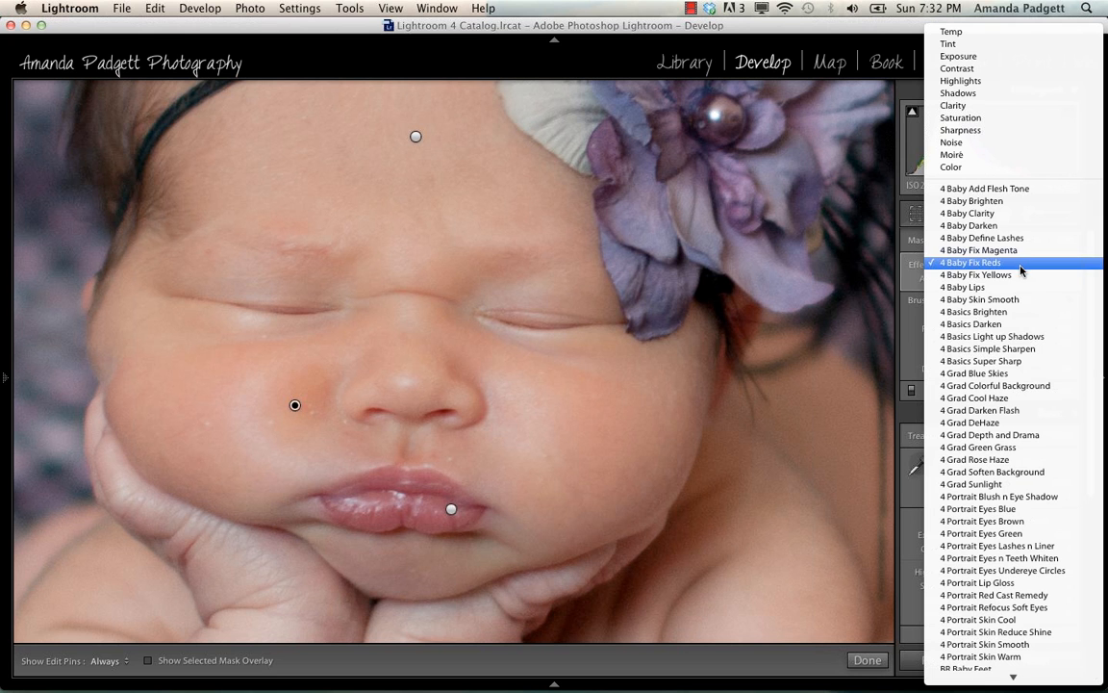
left_click(1004, 326)
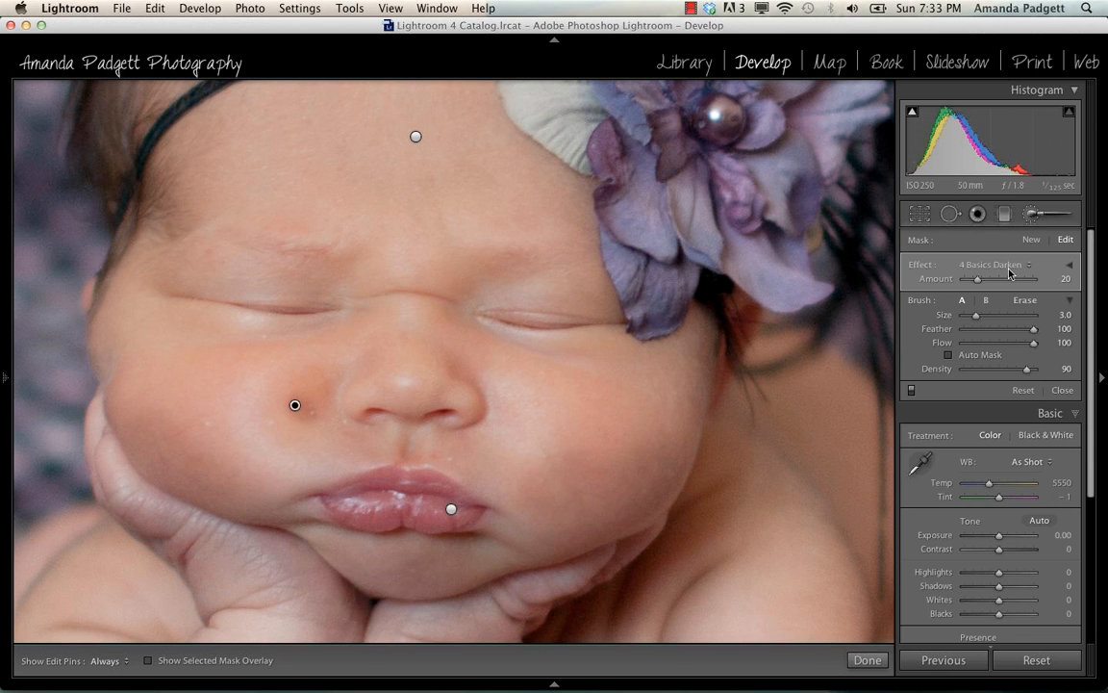
key("super+z")
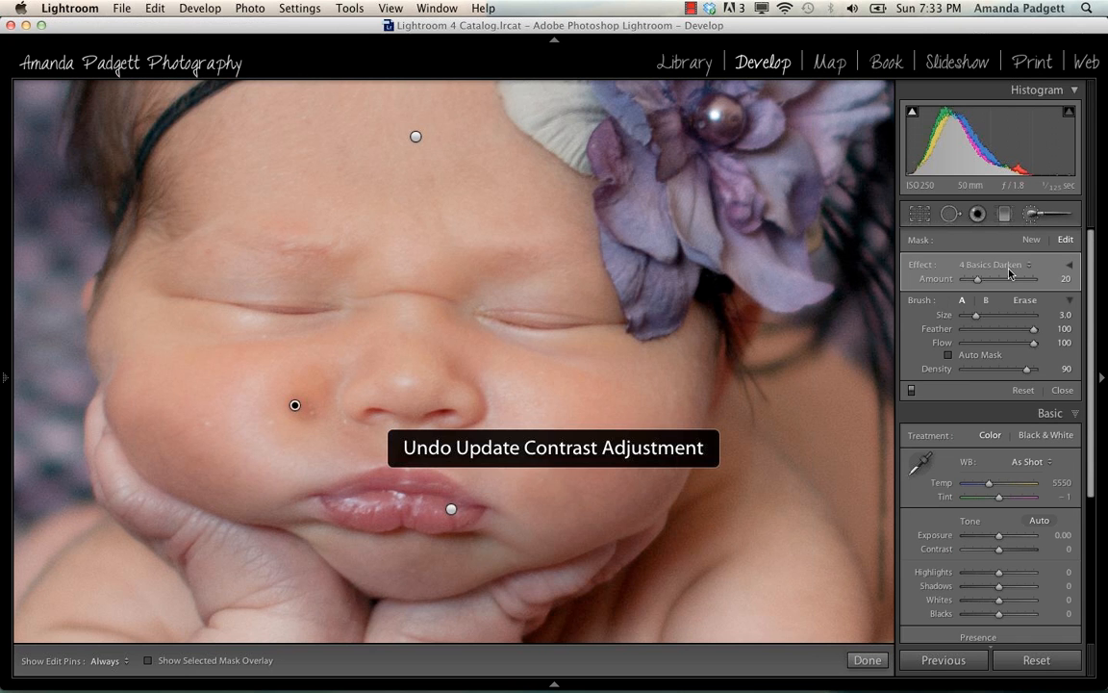
key("super+z")
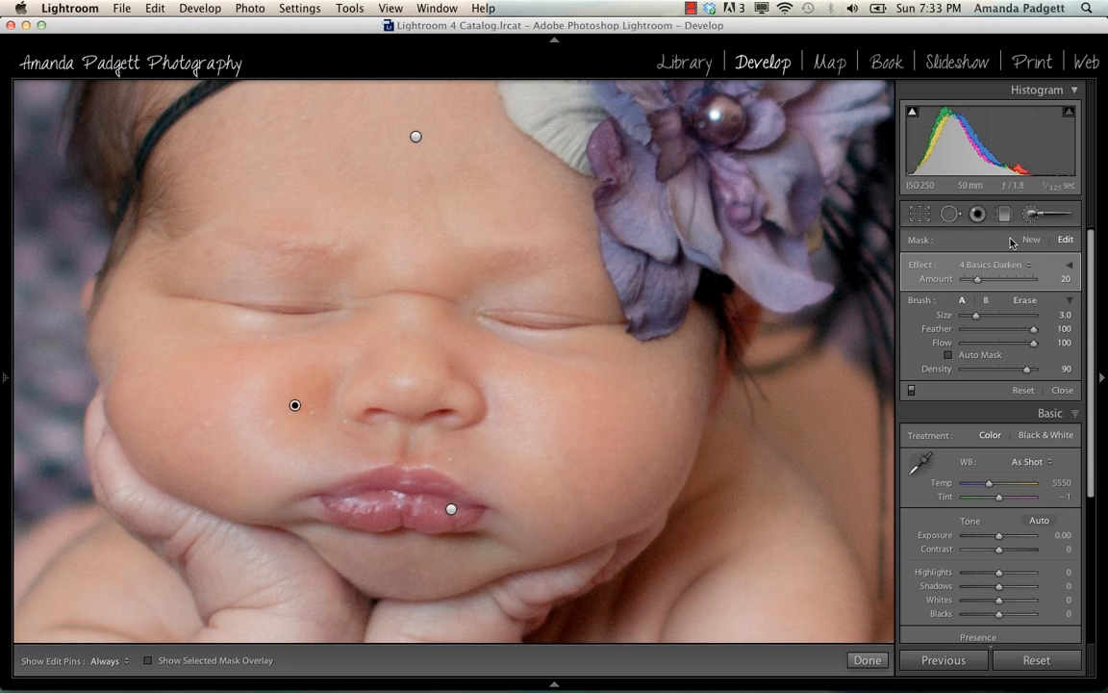
Start a new brush edit with the 4 Baby Define Lashes effect, setting the brush density to 75 and size to 1.
left_click(1031, 241)
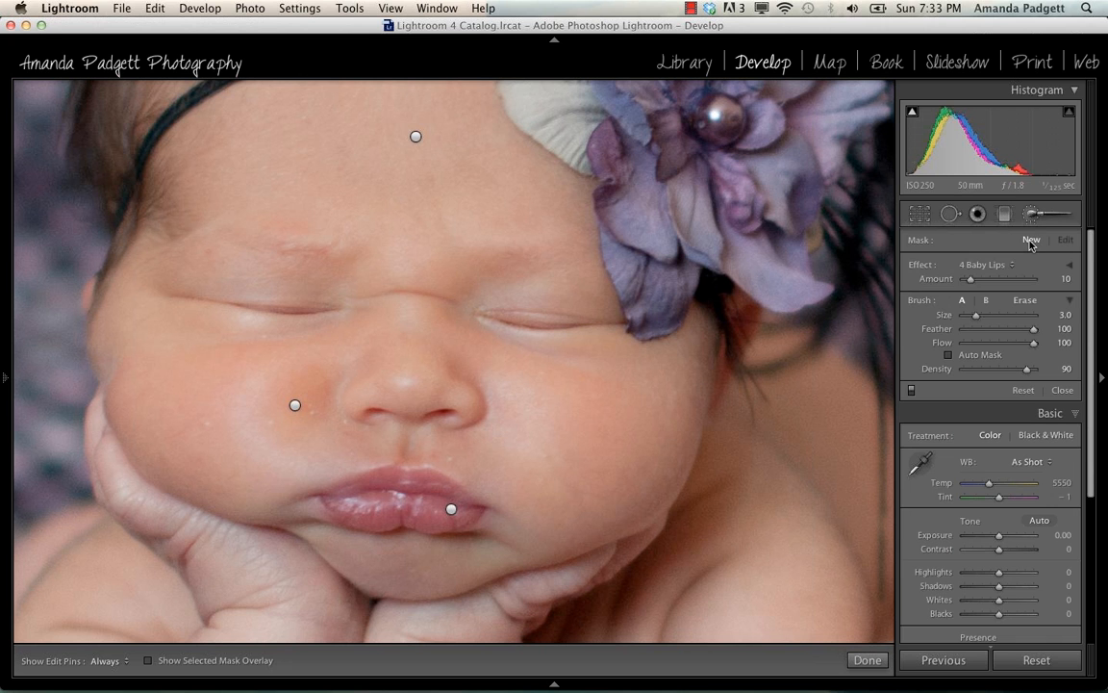
left_click(998, 270)
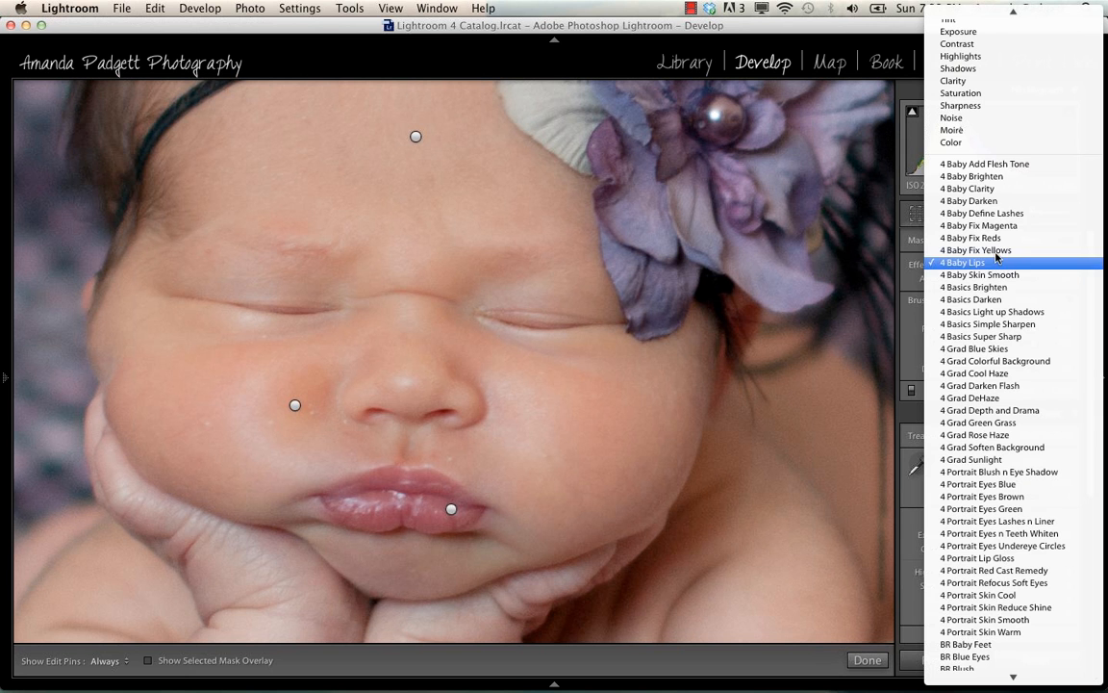
left_click(997, 213)
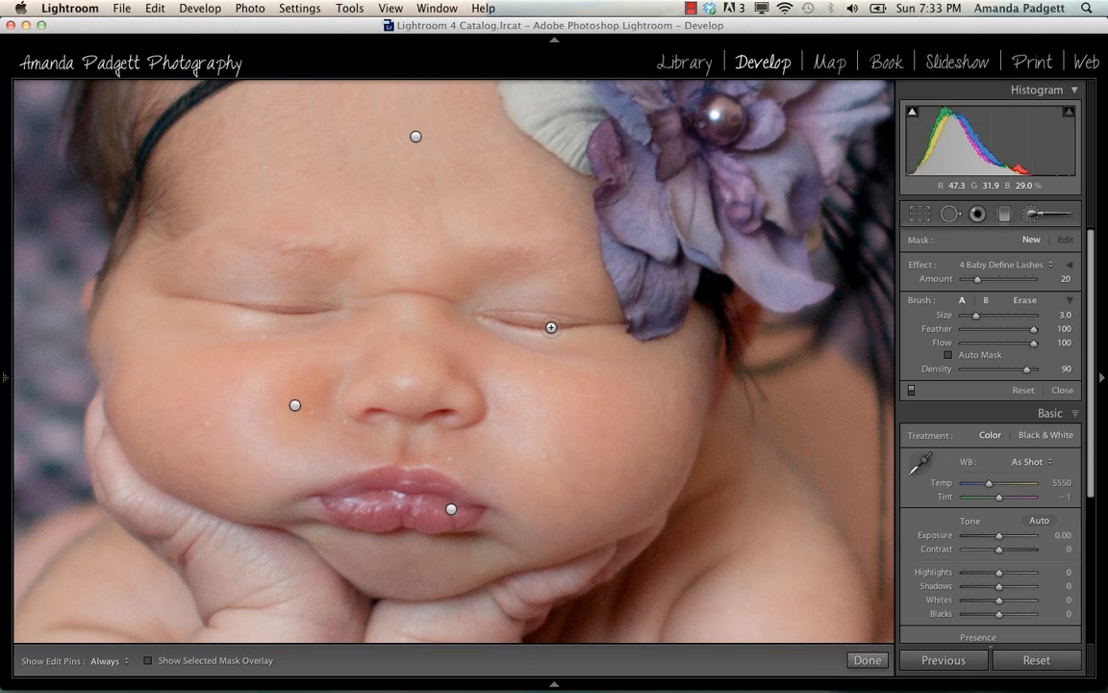
left_click(1070, 268)
left_click_drag(1026, 558, 1019, 560)
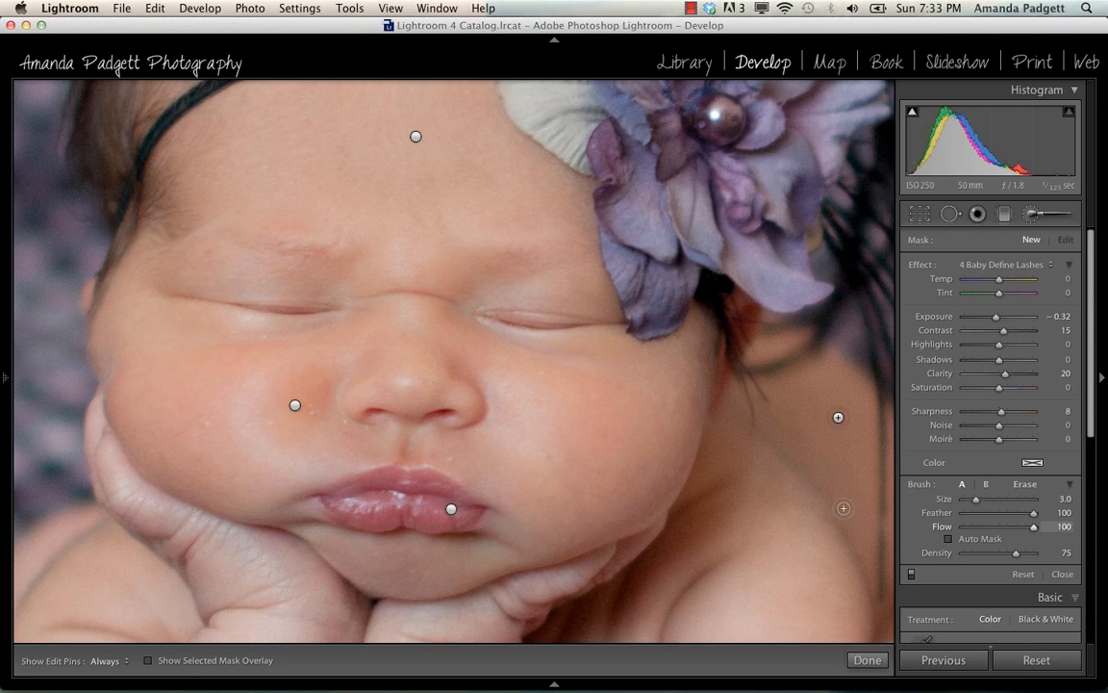
key("bracketright")
key("bracketleft")
key("bracketleft")
key("bracketleft")
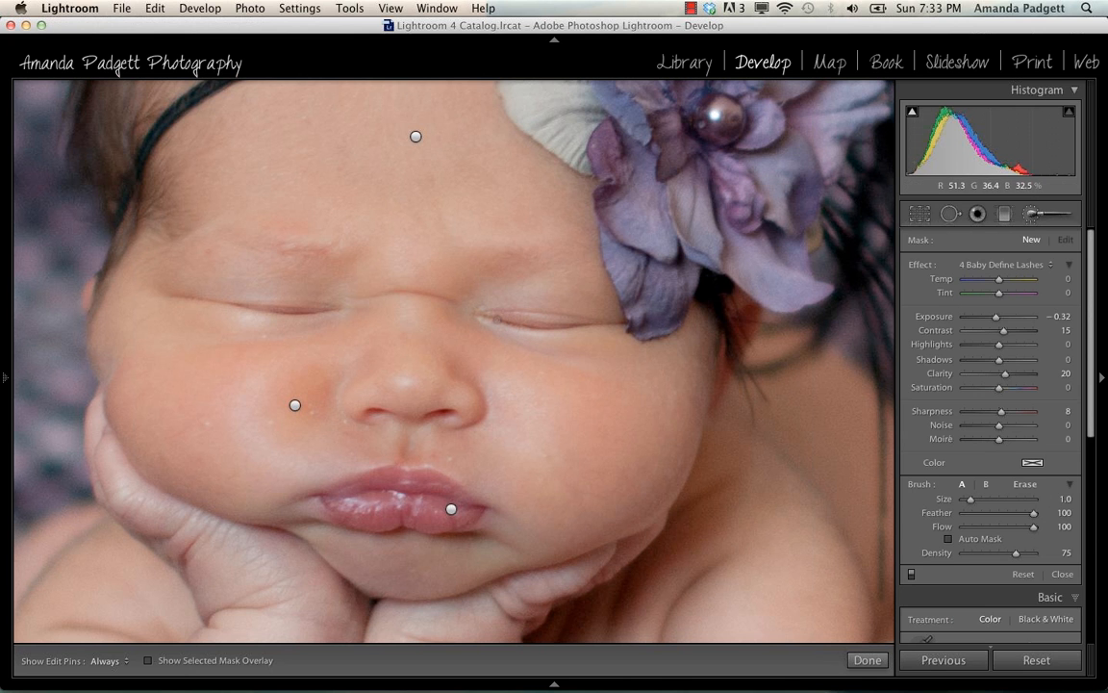
Paint the lash effect along both closed eyelids with the edit pins hidden, and show the pins again.
key("h")
left_click_drag(538, 327, 591, 324)
key("h")
key("h")
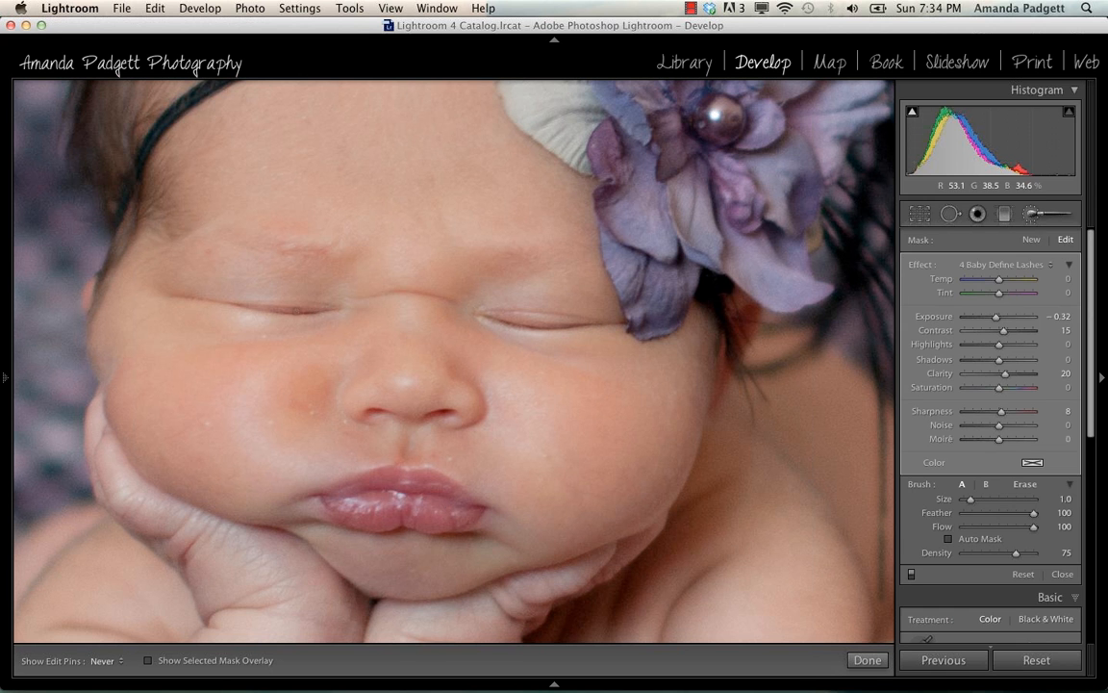
left_click_drag(240, 306, 185, 297)
key("h")
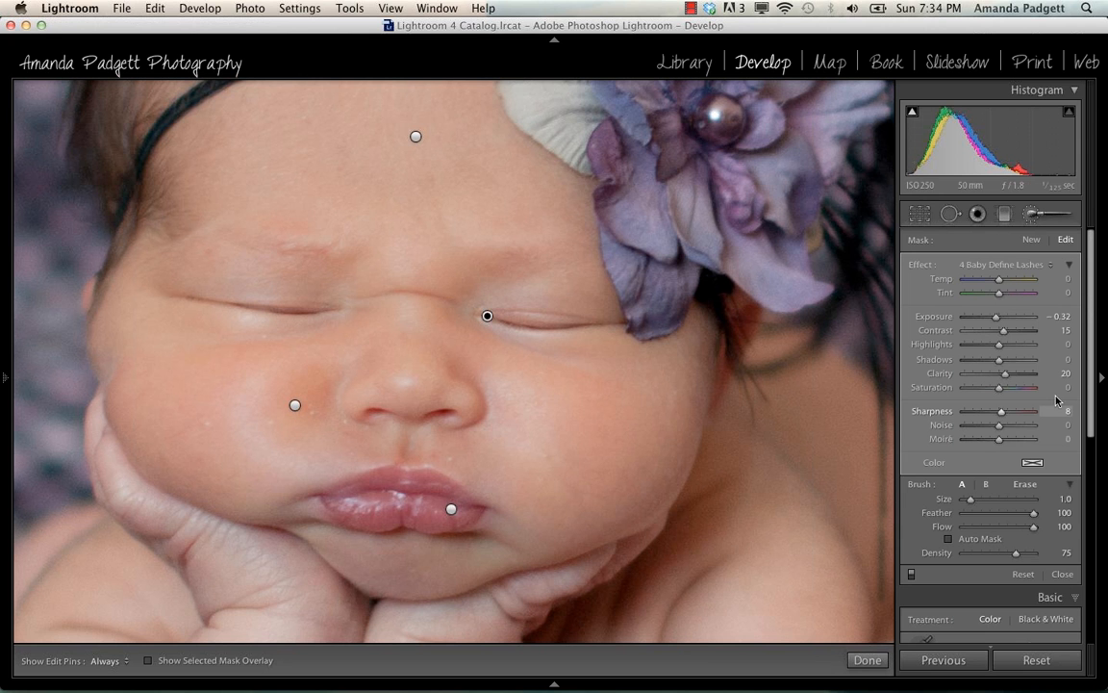
Collapse the lash effect sliders into a single Amount, set it to 14, and compare the photo without the brush edits.
left_click(1070, 267)
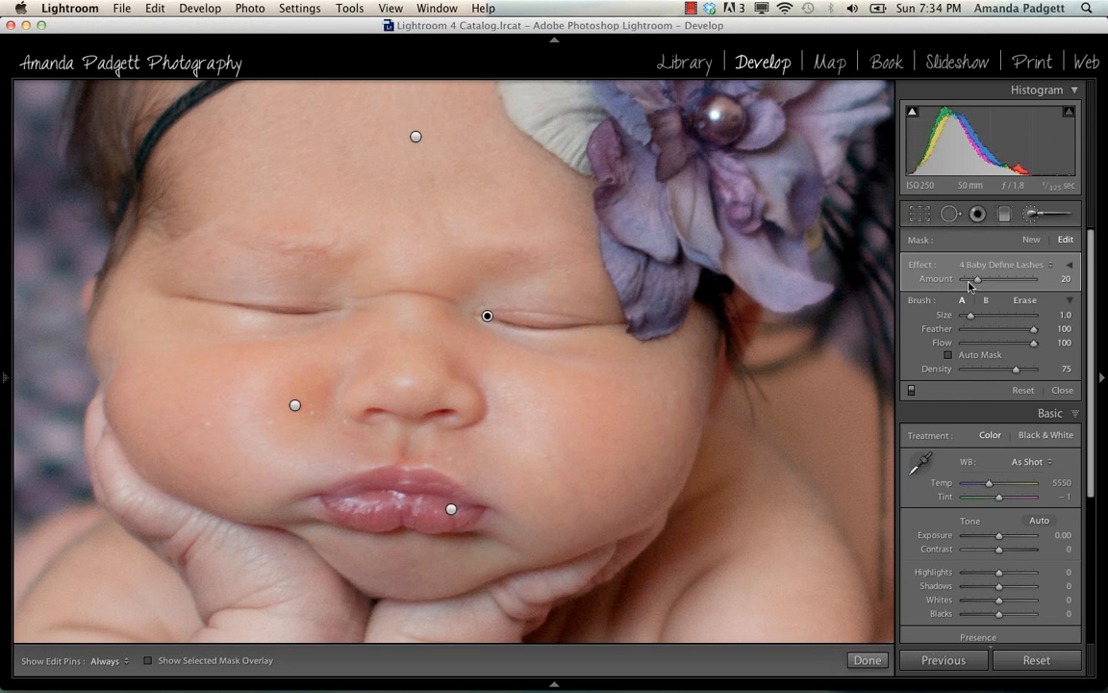
left_click_drag(975, 281, 972, 281)
left_click(911, 390)
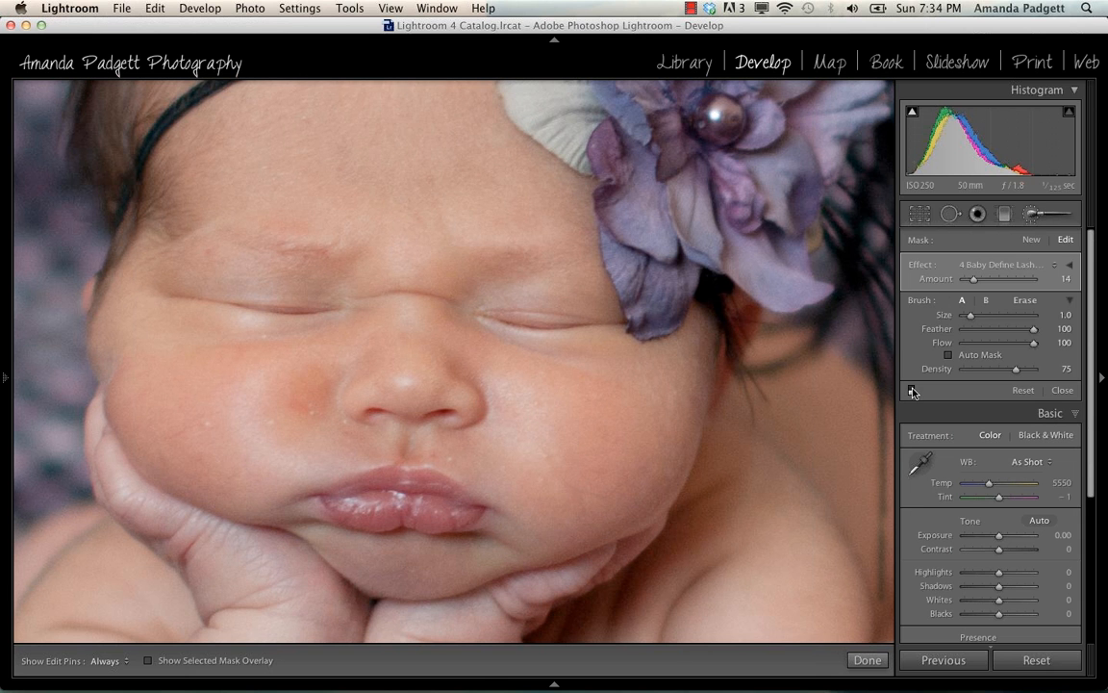
left_click(912, 390)
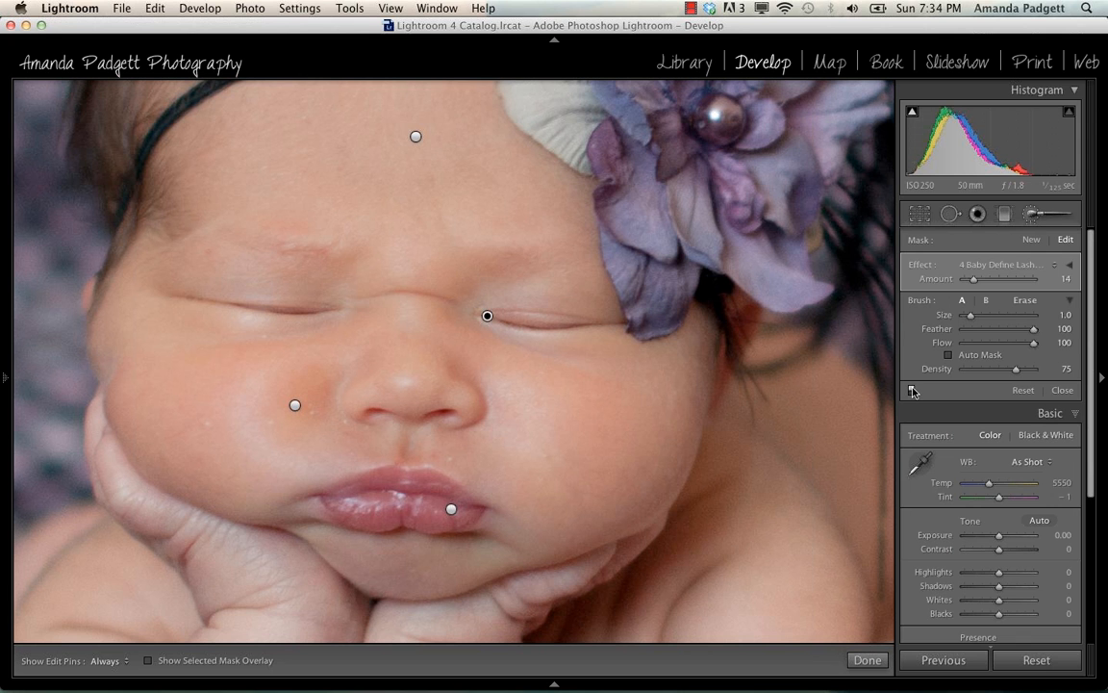
Heal the small spots on the cheek beside the hand and under the eye with Spot Removal at opacity 100 and size 21.
left_click(951, 215)
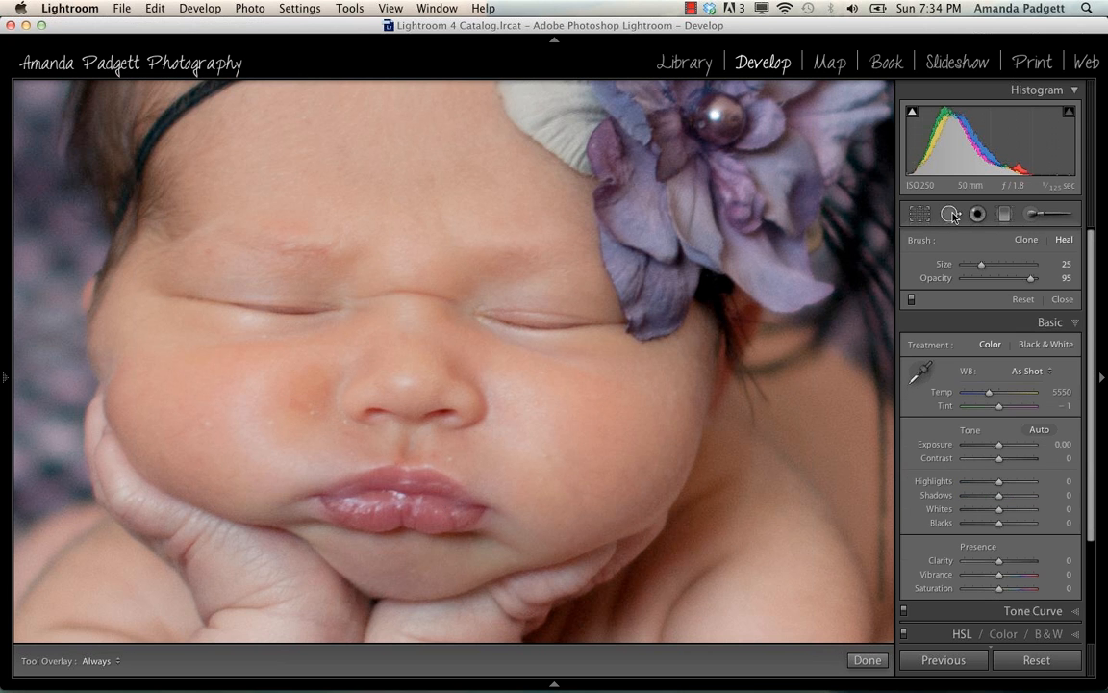
scroll(345, 424, "down", 2)
left_click_drag(1032, 279, 1039, 279)
left_click(202, 421)
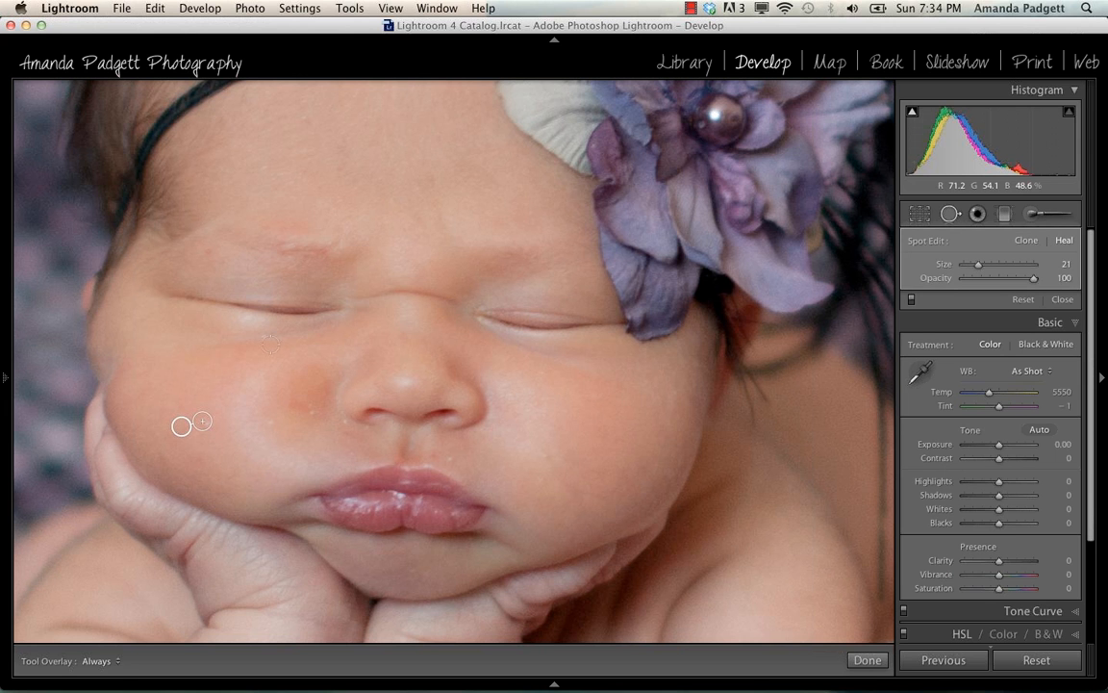
left_click(269, 336)
left_click(311, 408)
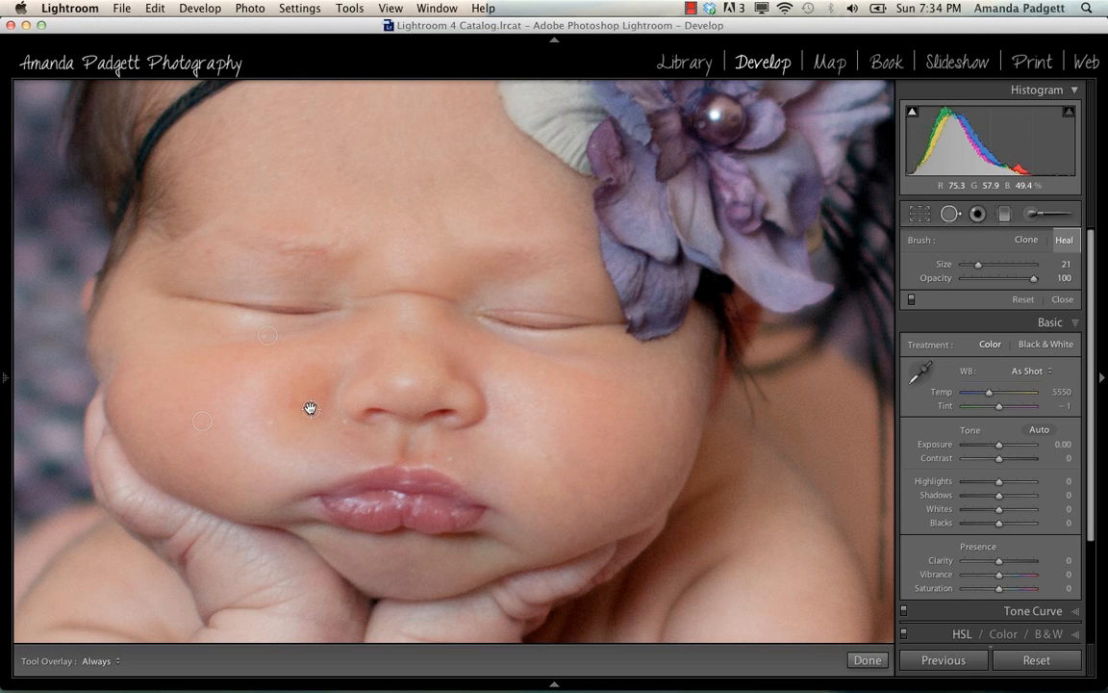
left_click_drag(287, 408, 299, 384)
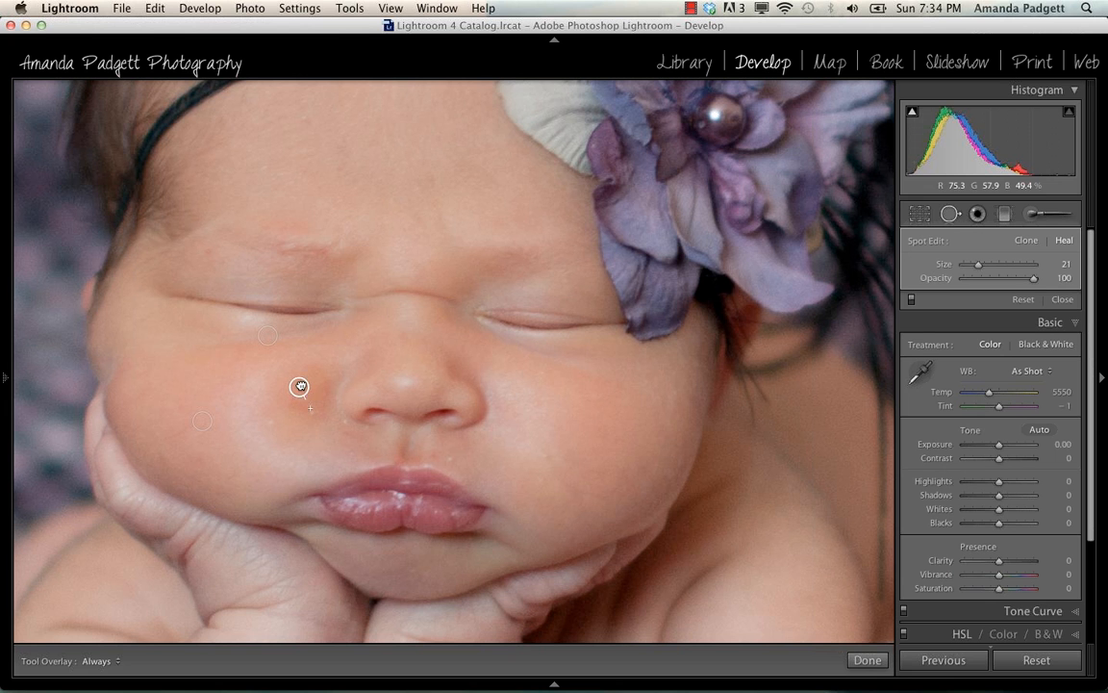
mouse_move(300, 387)
left_mouse_down()
mouse_move(268, 390)
mouse_move(274, 398)
left_mouse_up()
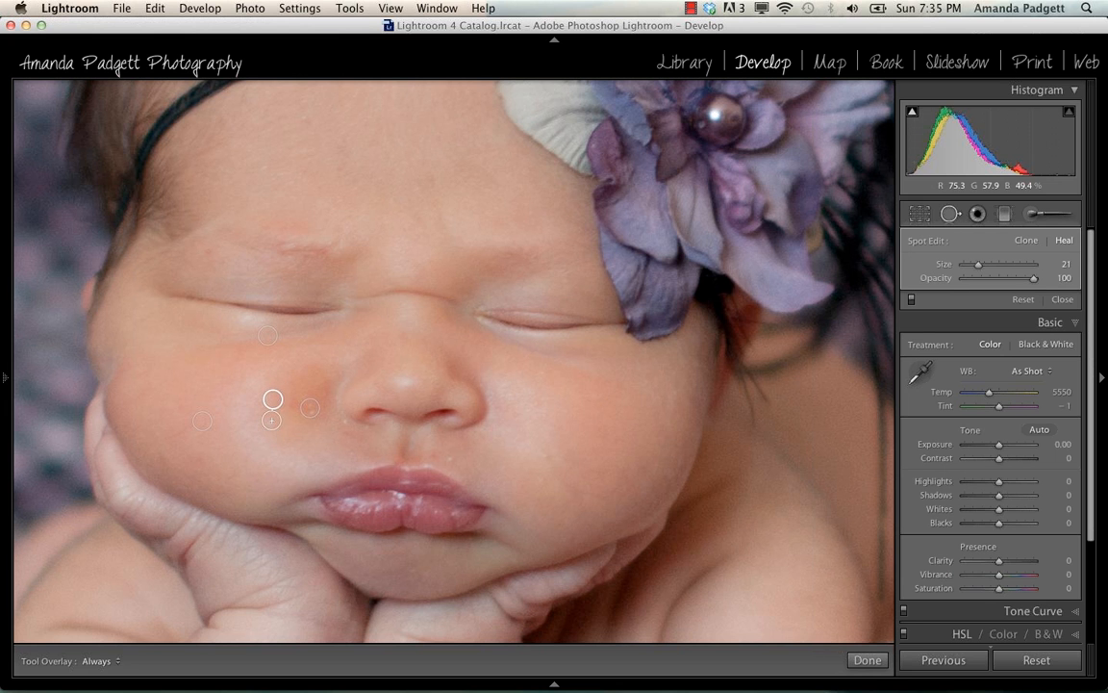
Heal the spots beside the nose, above the upper lip and on the other cheek, and finish spot removal.
left_click(344, 422)
left_click_drag(343, 407, 337, 407)
left_click(453, 458)
left_click_drag(456, 445, 467, 451)
left_click(546, 455)
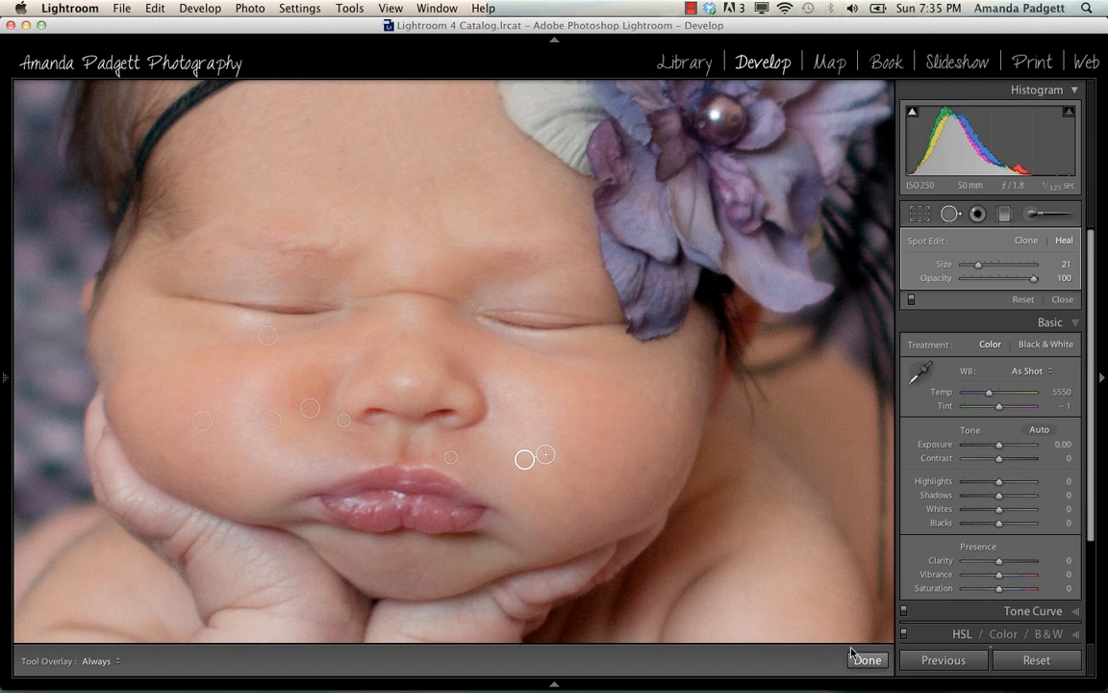
left_click(859, 660)
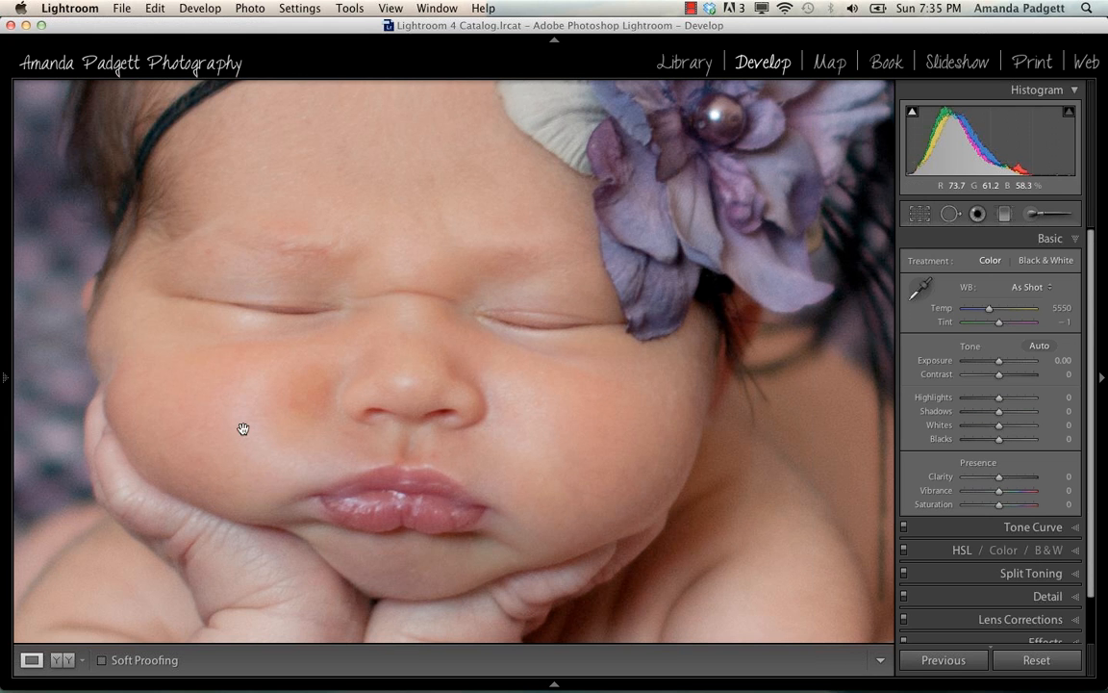
Set up a new Adjustment Brush edit with the 4 Baby Darken effect, density 63 and brush size 8.
left_click(1052, 216)
left_click(990, 262)
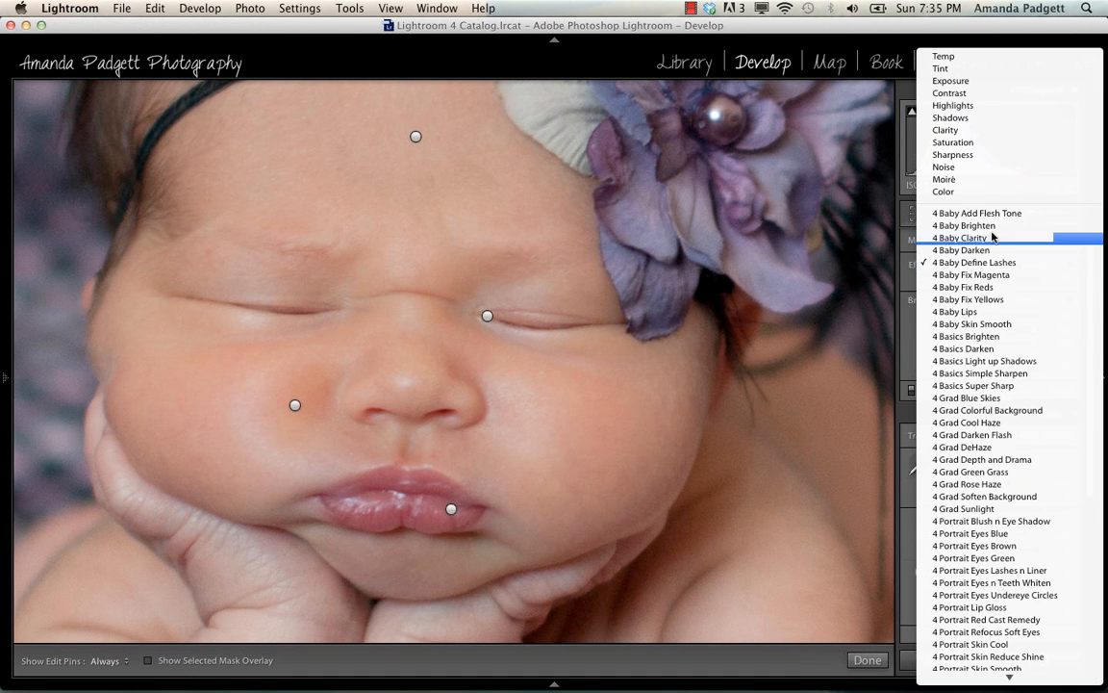
left_click(988, 252)
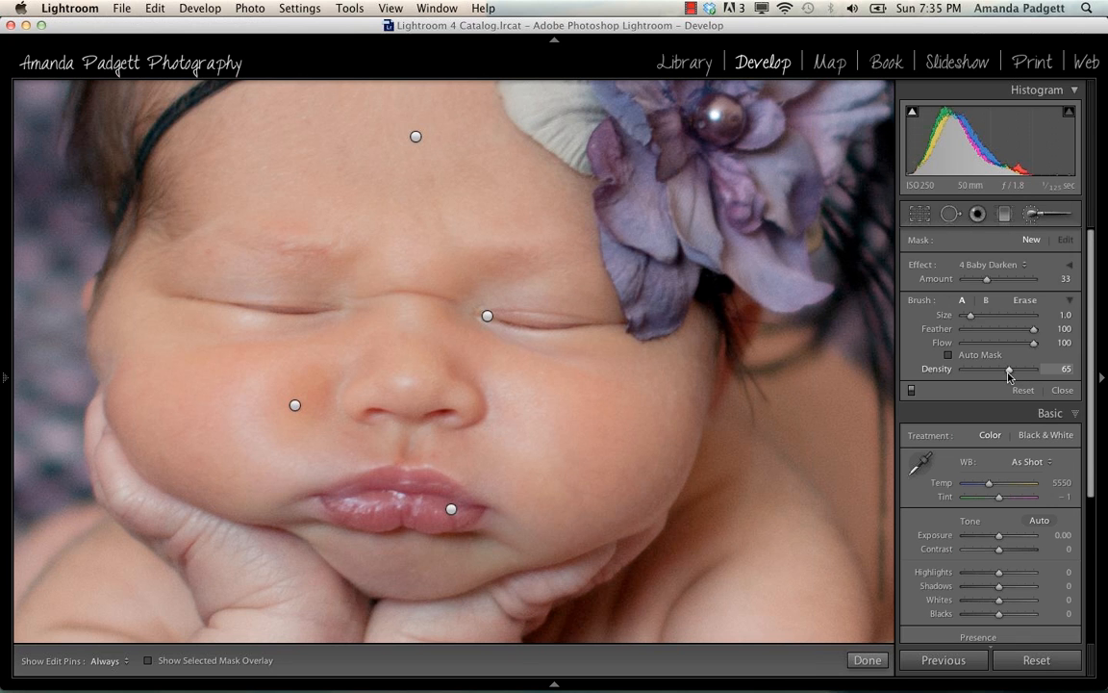
left_click_drag(1007, 372, 1006, 372)
key("bracketright")
key("bracketright")
key("bracketright")
key("bracketright")
key("bracketright")
key("bracketright")
key("bracketright")
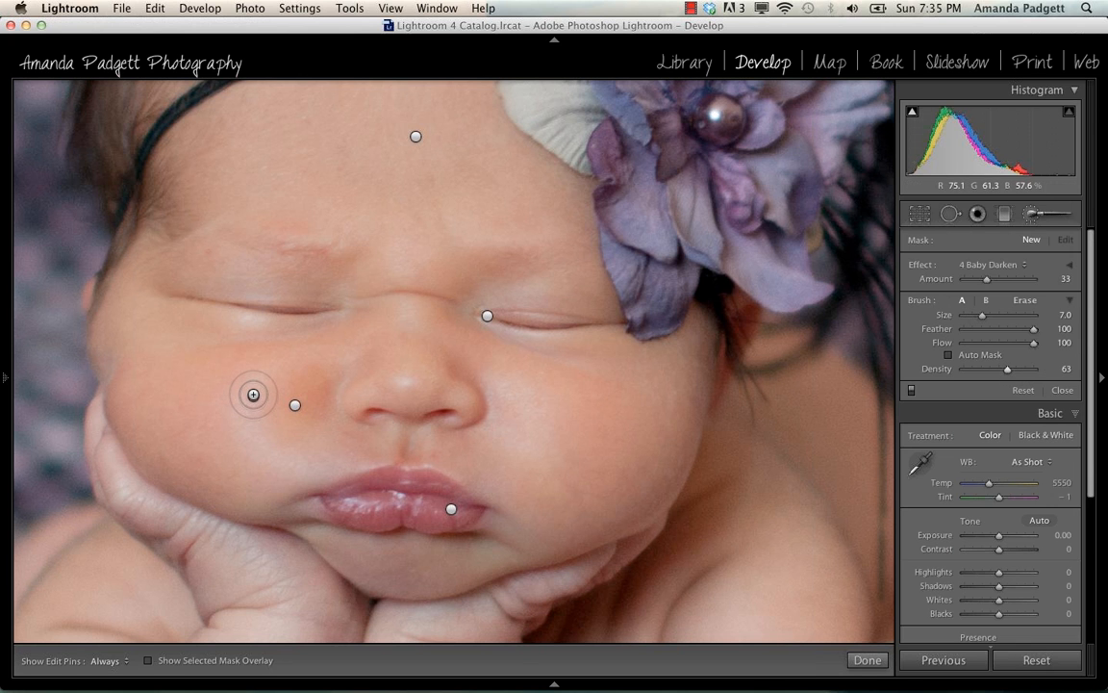
Paint the 4 Baby Darken effect over the bright areas of both cheeks with the edit pins hidden, and show the pins again.
key("h")
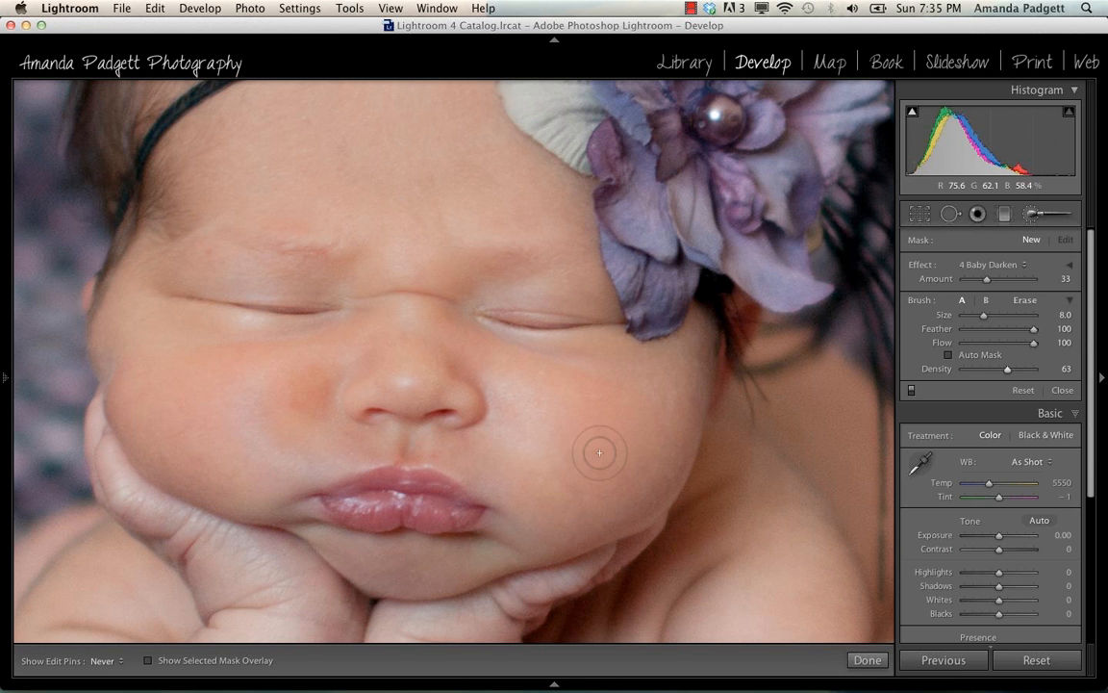
key("h")
key("h")
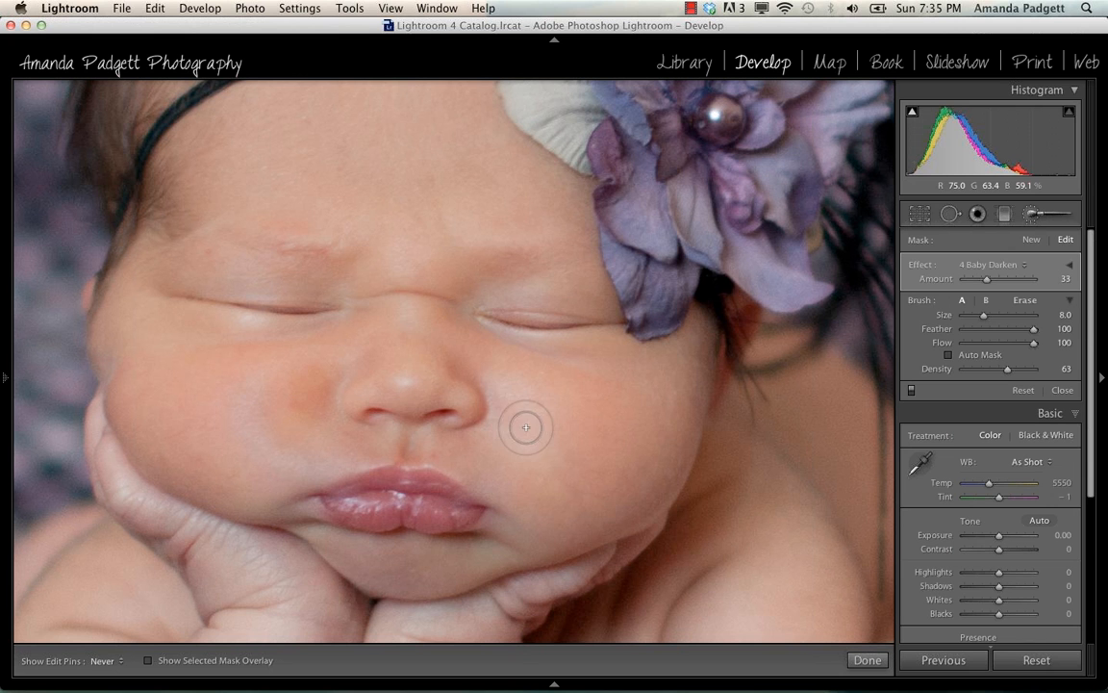
key("h")
Set the darken effect's Amount to 19, finish the edit, and check the photo against its original at full view and close up.
left_click_drag(986, 278, 977, 284)
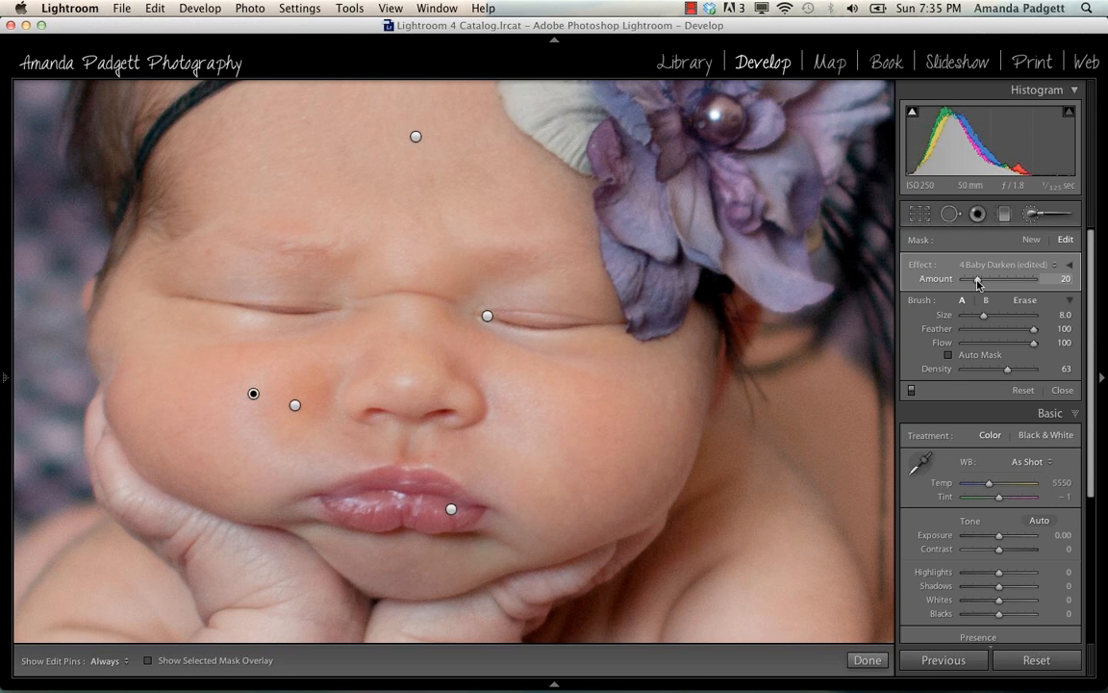
left_click_drag(978, 282, 977, 282)
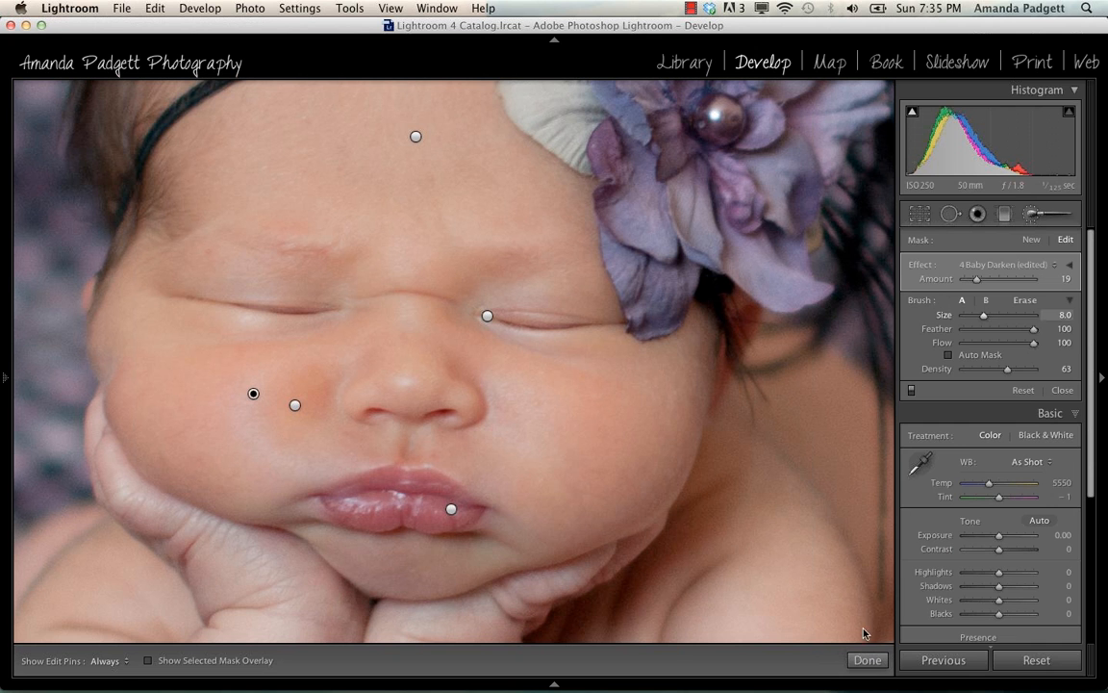
left_click(865, 659)
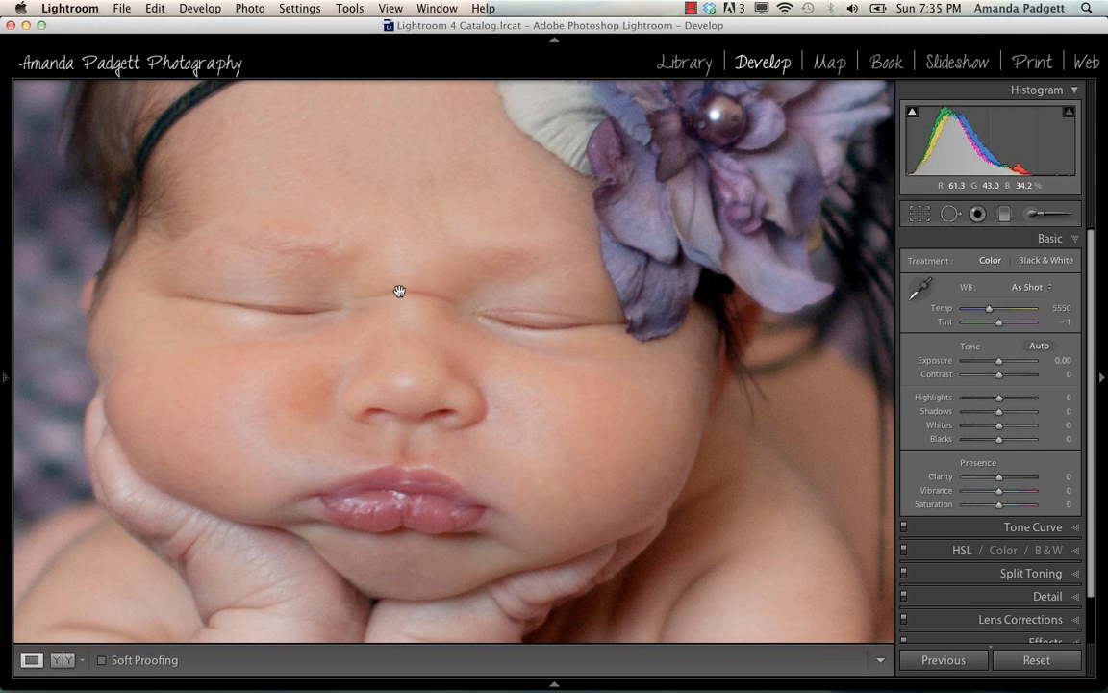
key("backslash")
key("z")
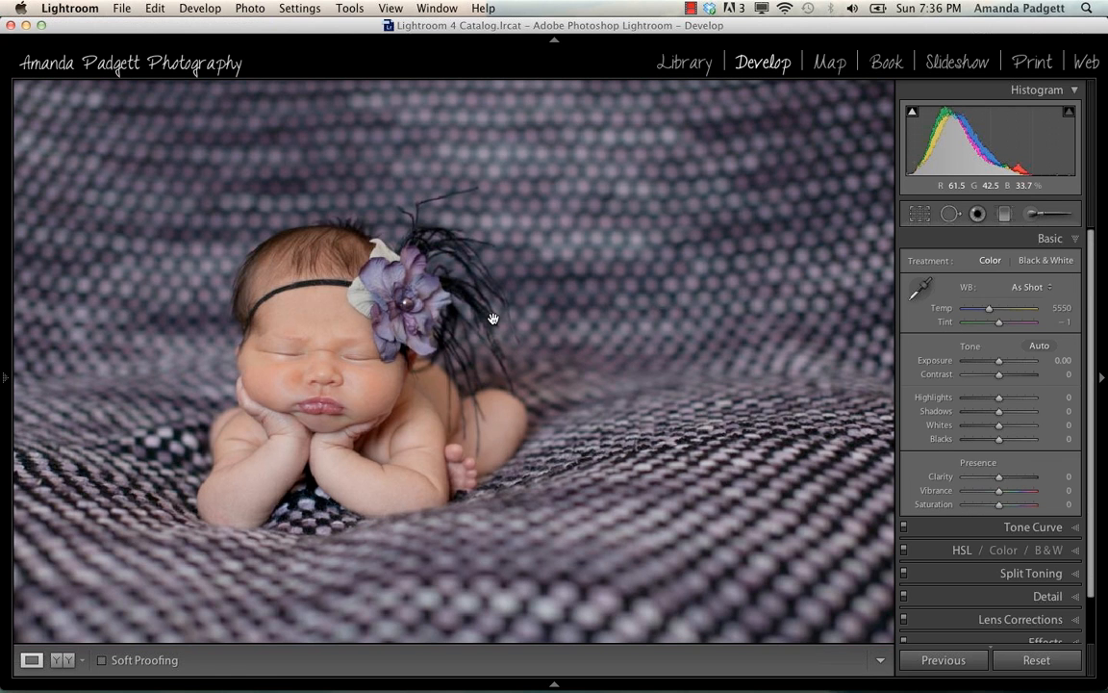
key("z")
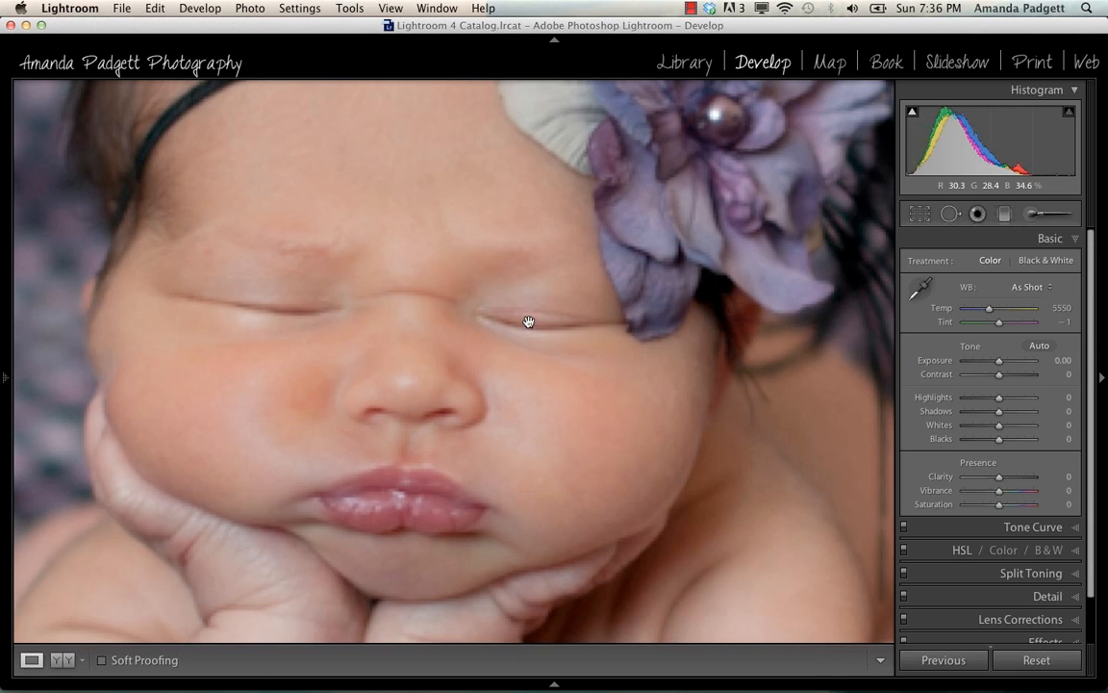
Set up a new Adjustment Brush edit with the 4 Baby Brighten effect, density 47 and brush size 1.
left_click(1042, 220)
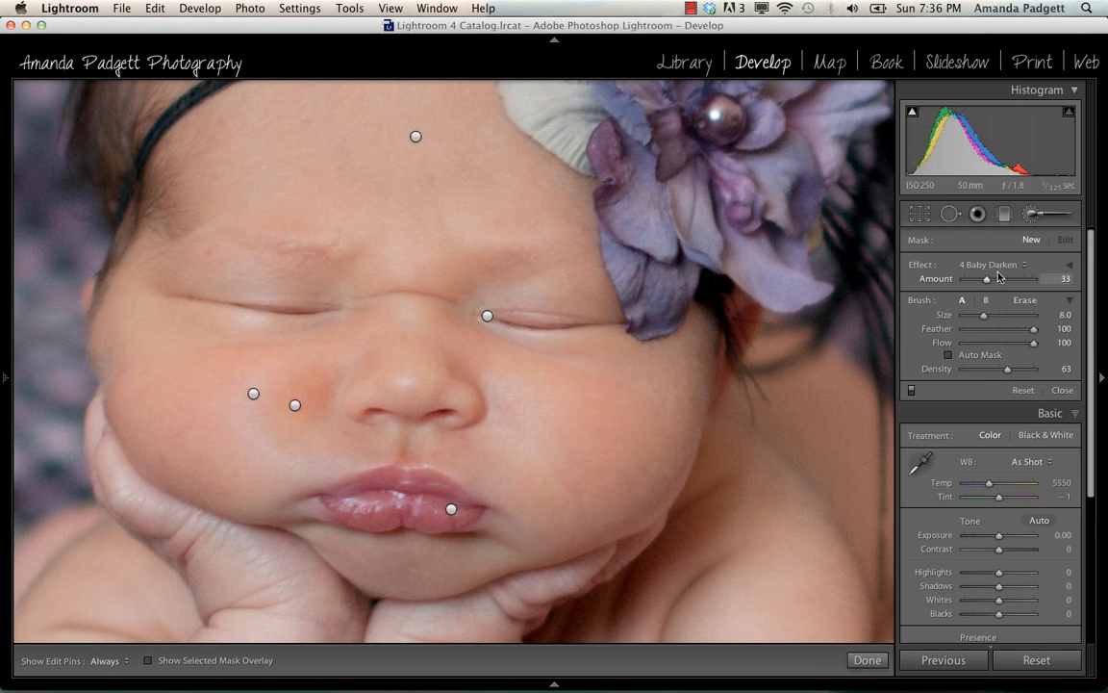
left_click(996, 263)
left_click(992, 241)
left_click_drag(1008, 374, 997, 371)
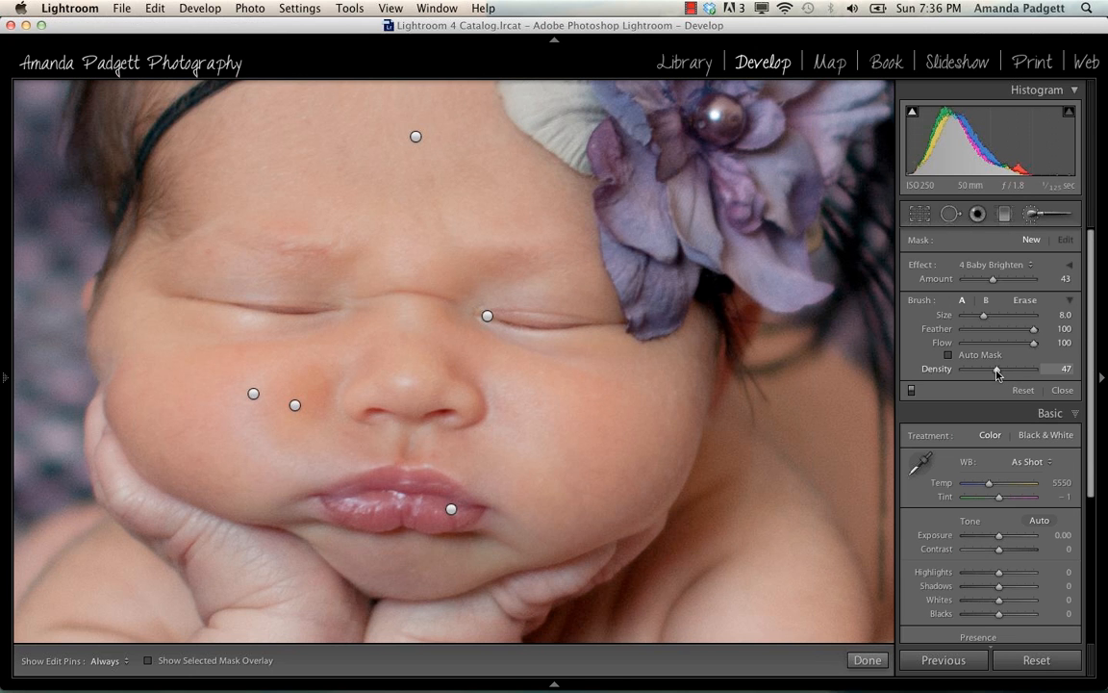
key("[")
key("[")
key("[")
key("[")
key("[")
key("[")
key("[")
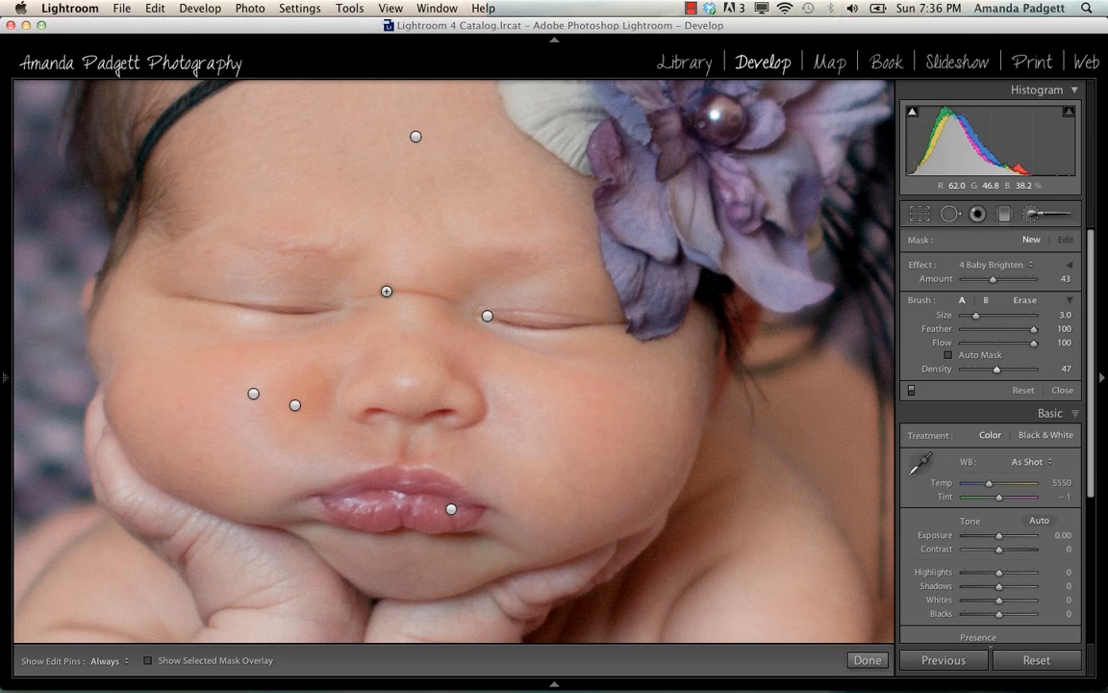
Paint the 4 Baby Brighten effect along the crease across the bridge of the nose with the edit pins hidden, and show the pins again.
key("h")
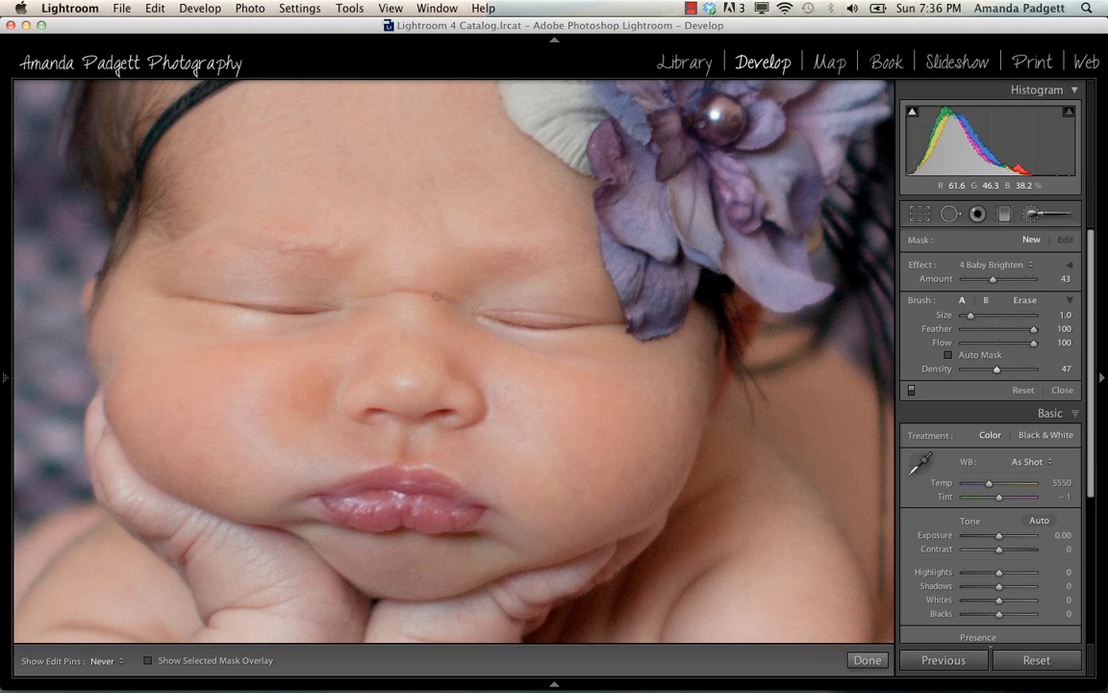
key("h")
left_click_drag(451, 300, 460, 307)
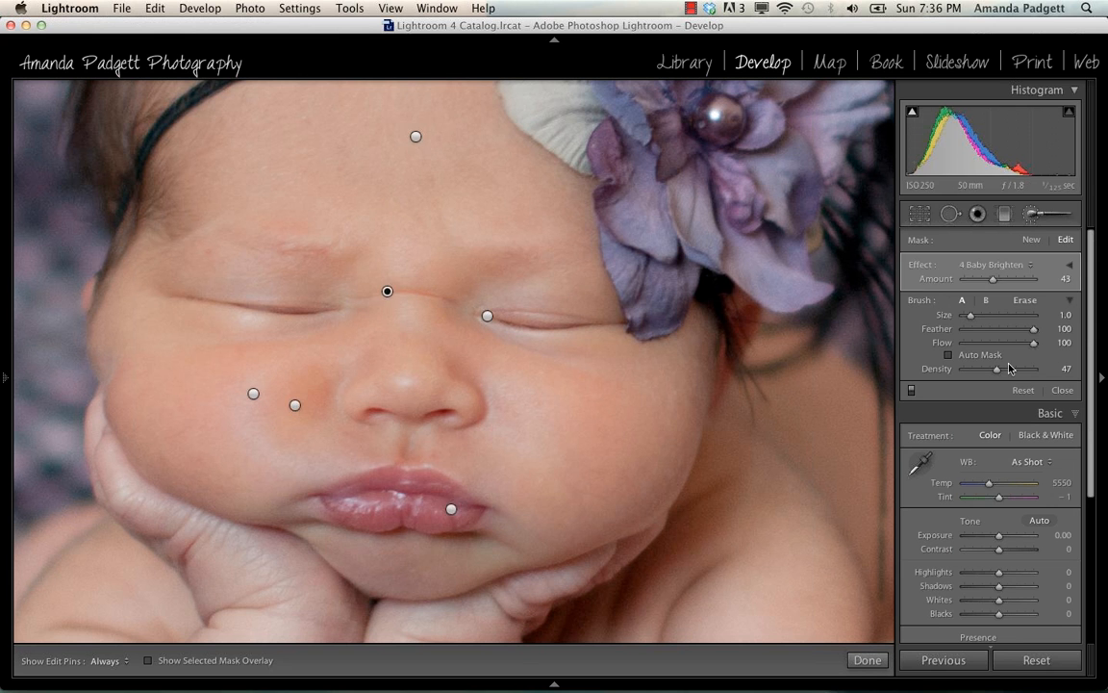
Lower the brighten edit's Amount and set its Saturation to -6 and Contrast to 0.
left_click_drag(992, 279, 982, 283)
left_click(1070, 268)
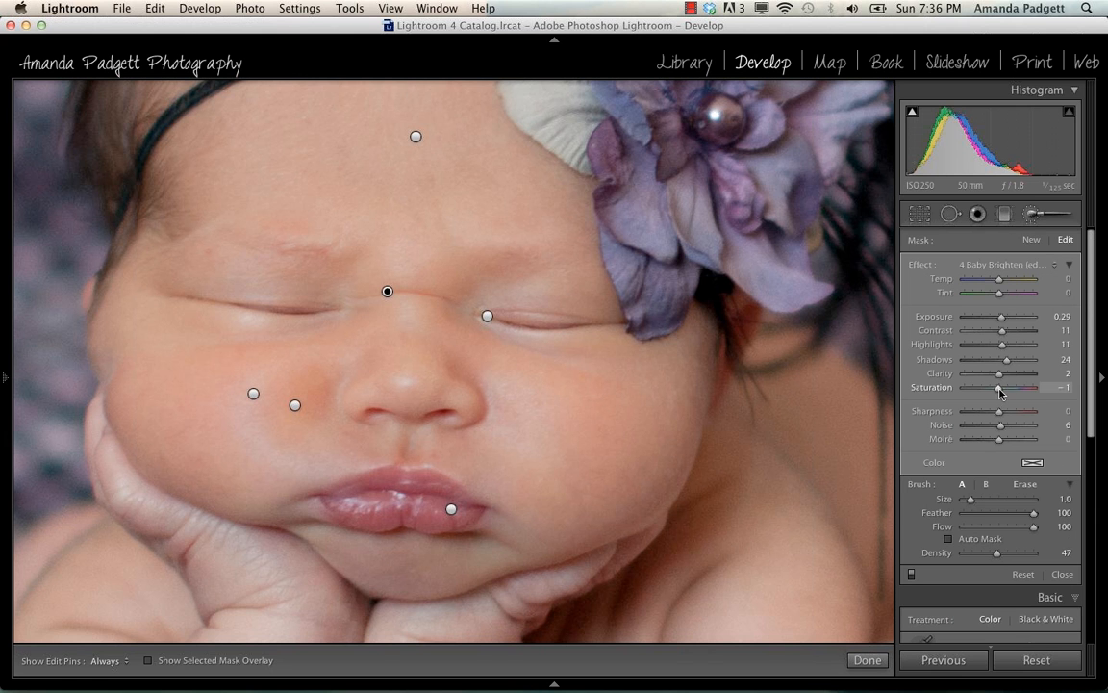
double_click(999, 332)
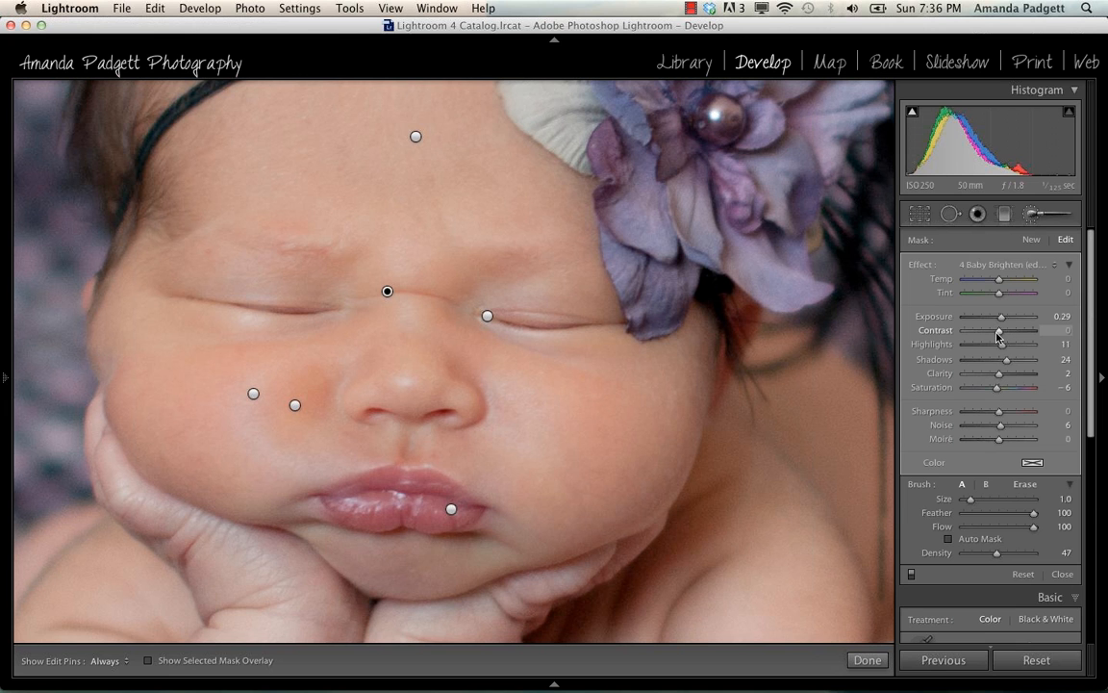
Finish the brush edit and compare the whole photo side by side with its original.
left_click(866, 660)
key("k")
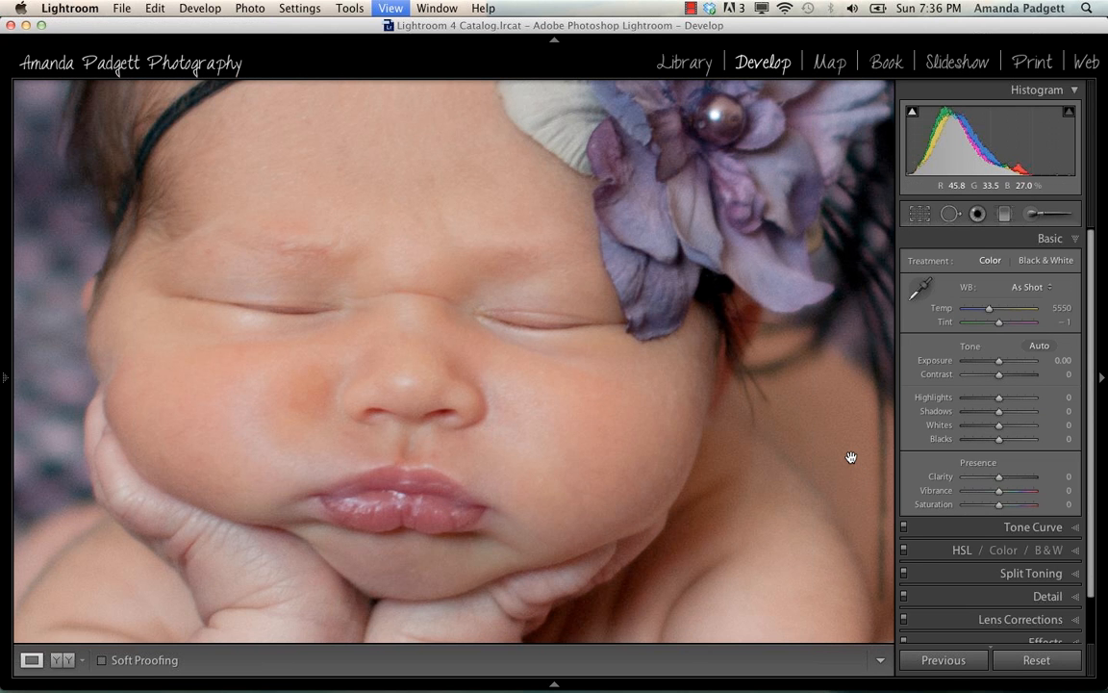
key("z")
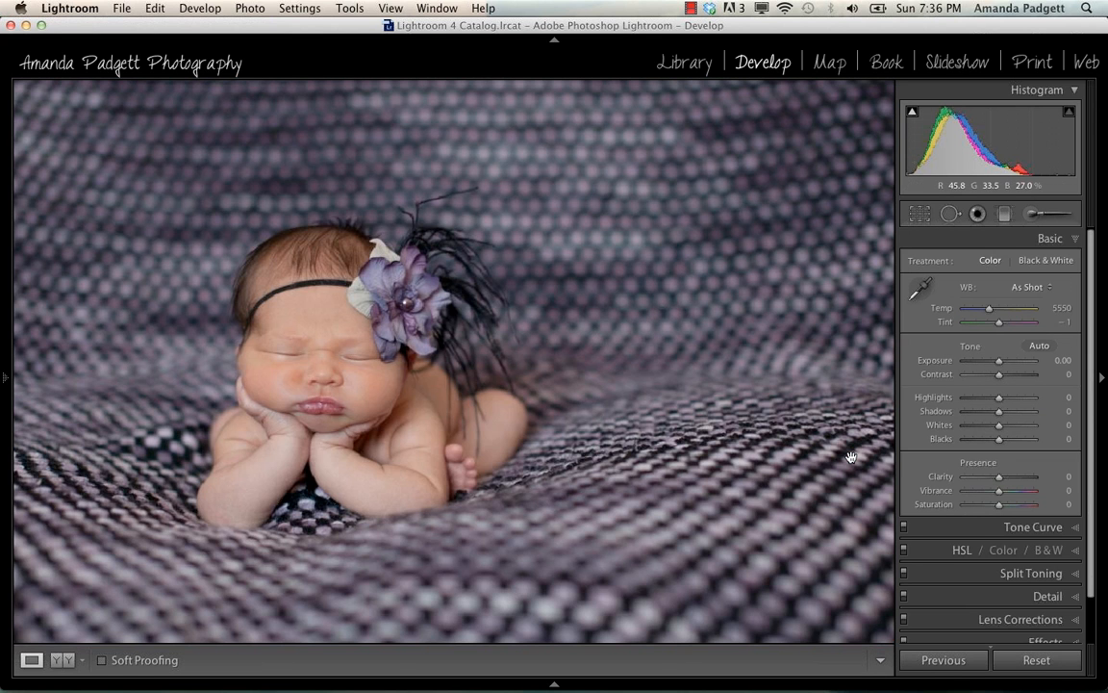
left_click(64, 662)
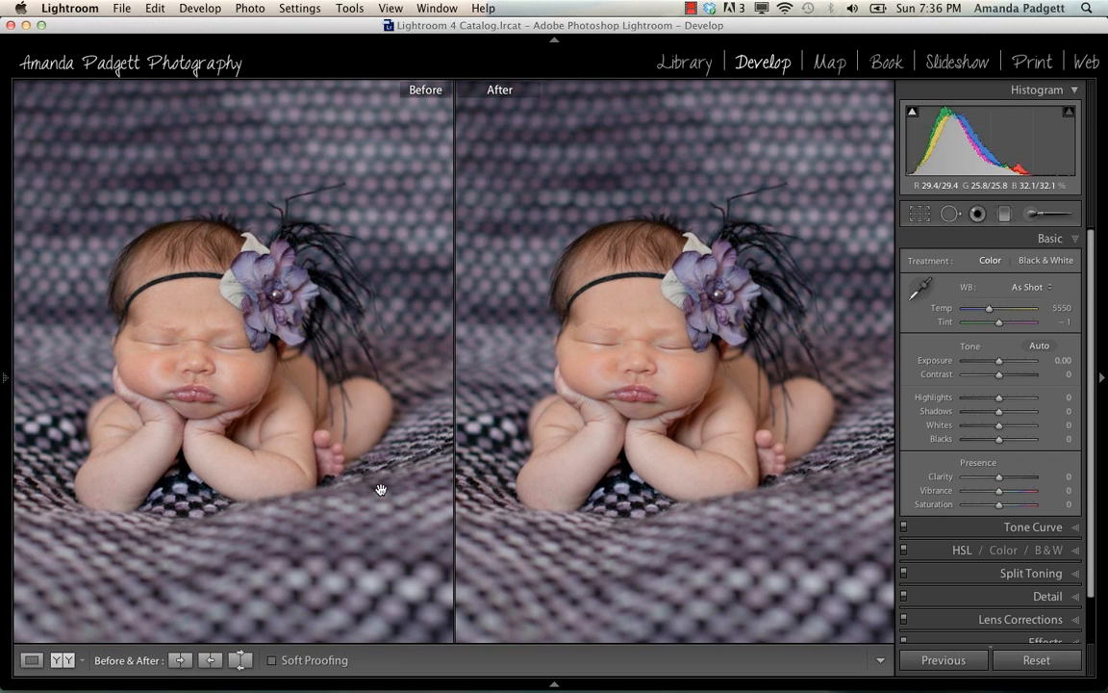
Save the current retouching state as a snapshot named clean.
left_click(5, 377)
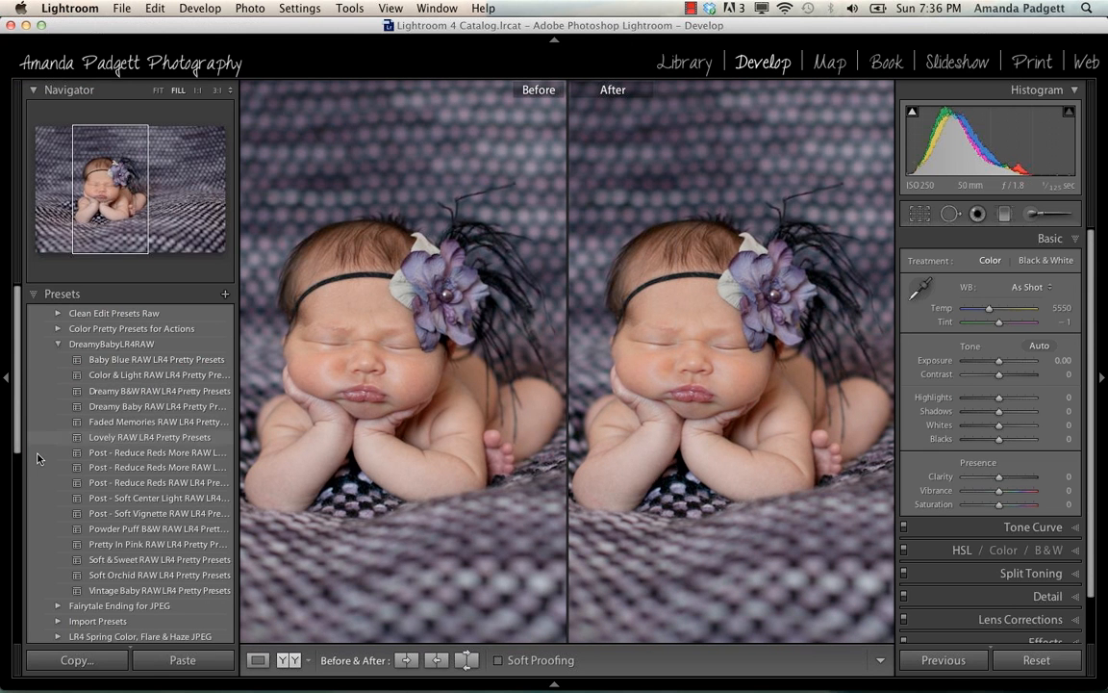
scroll(38, 458, "down", 15)
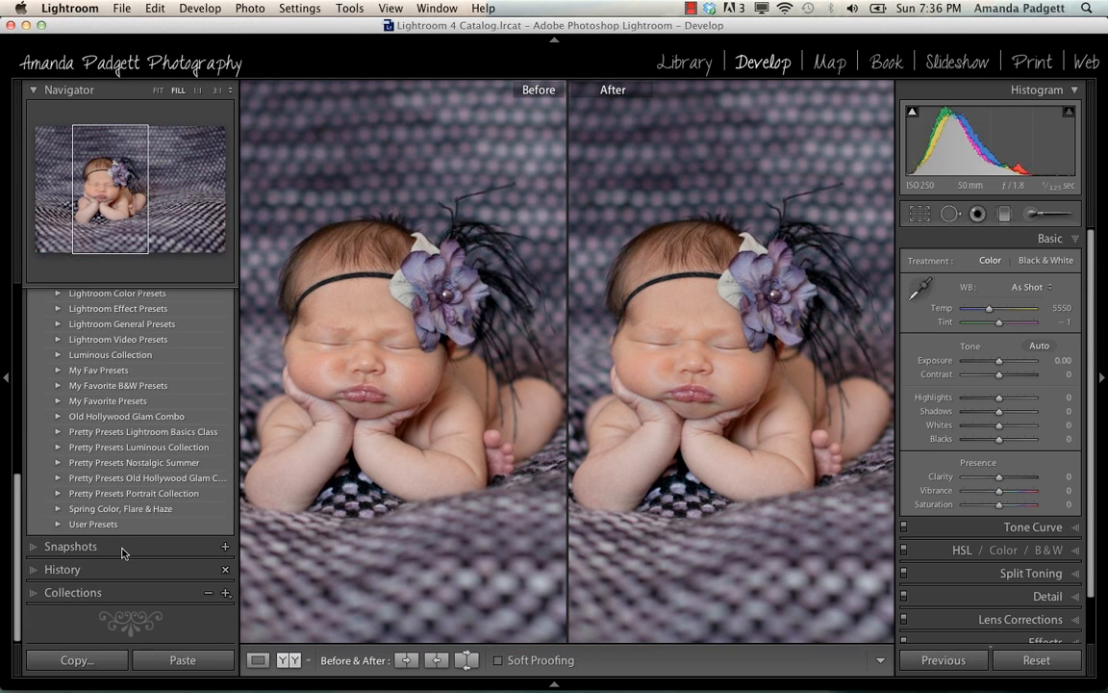
left_click(225, 547)
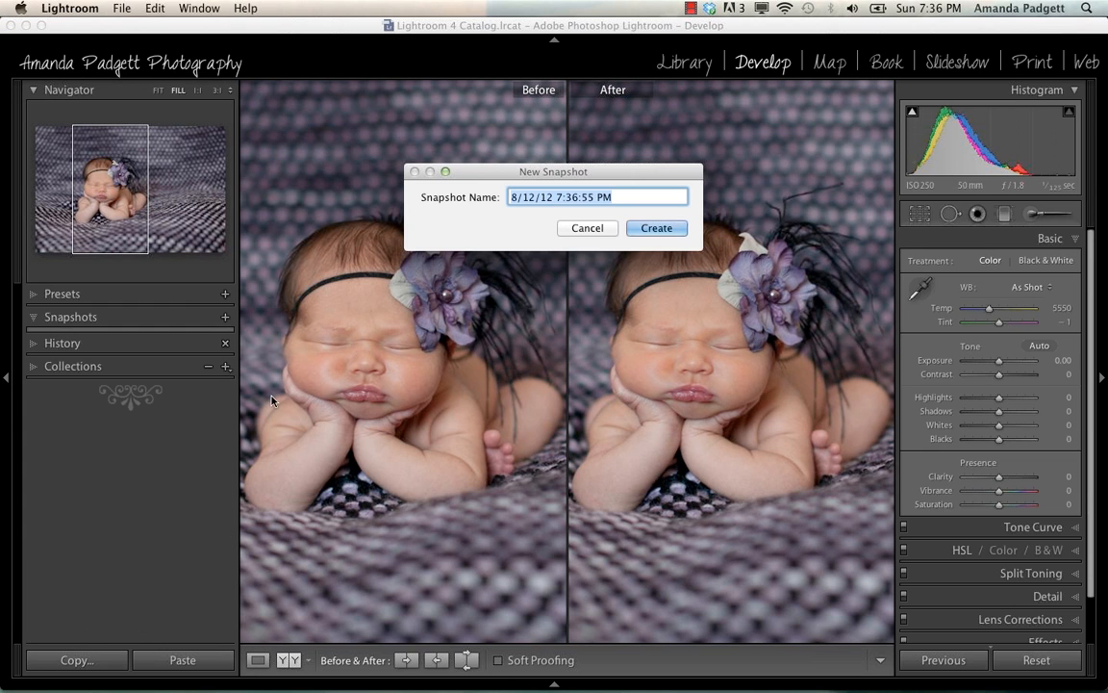
type("clean")
left_click(656, 228)
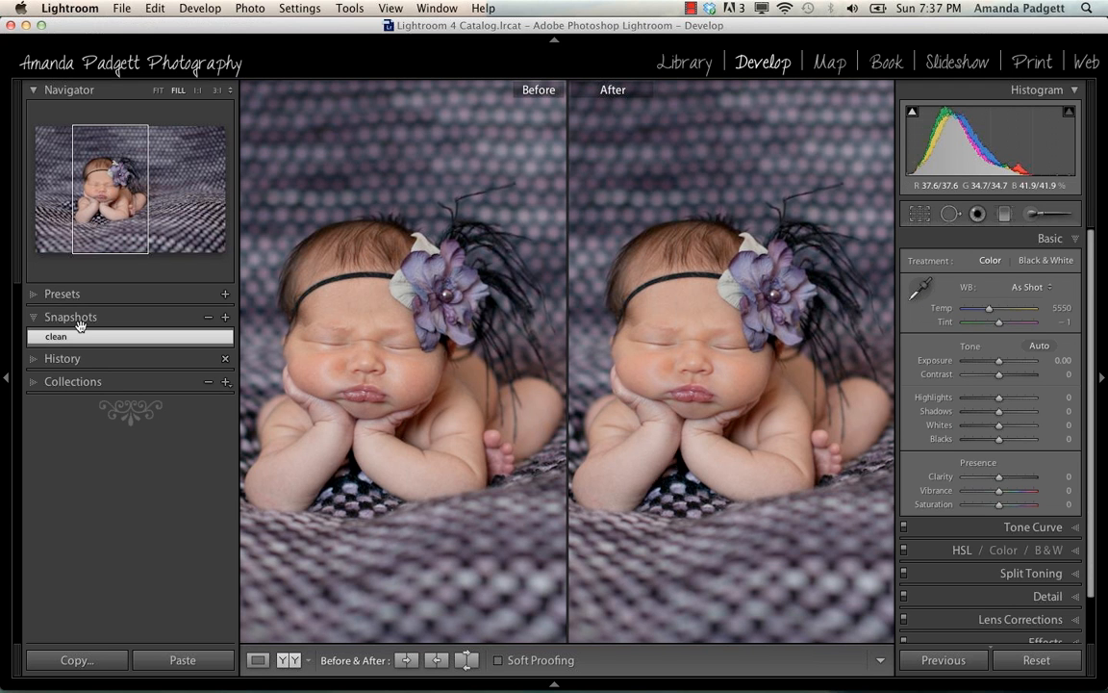
Apply the Baby Blue RAW preset from DreamyBabyLR4RAW, then try Post - Soft Center Light on top and undo it.
left_click(34, 294)
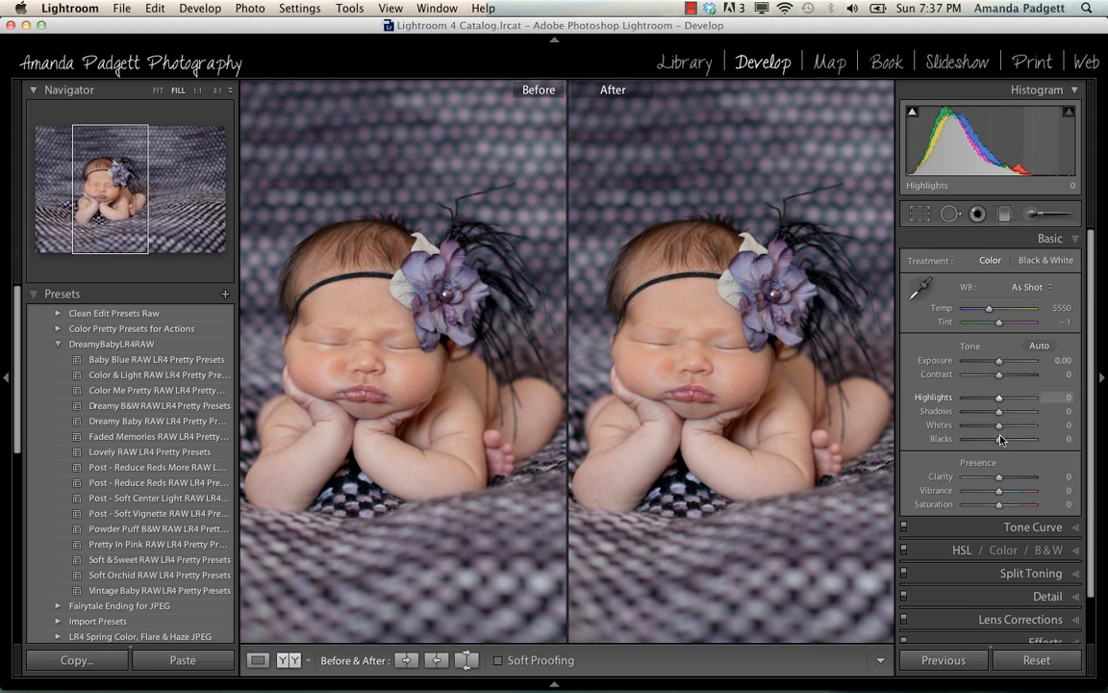
left_click(119, 362)
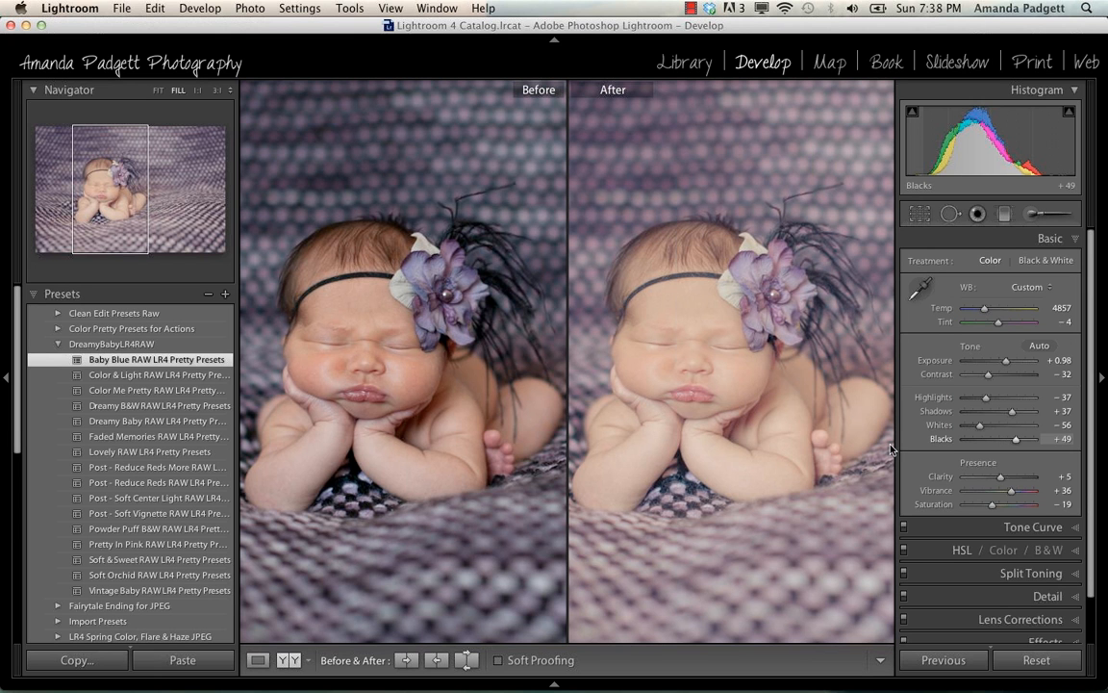
left_click(166, 498)
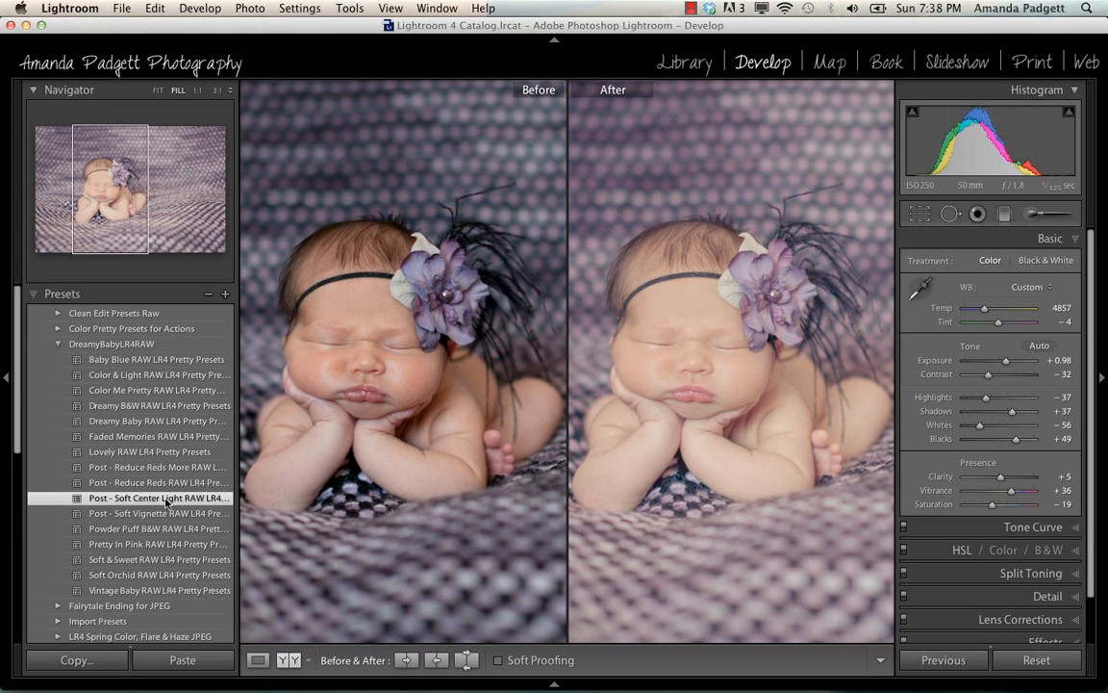
key("super+z")
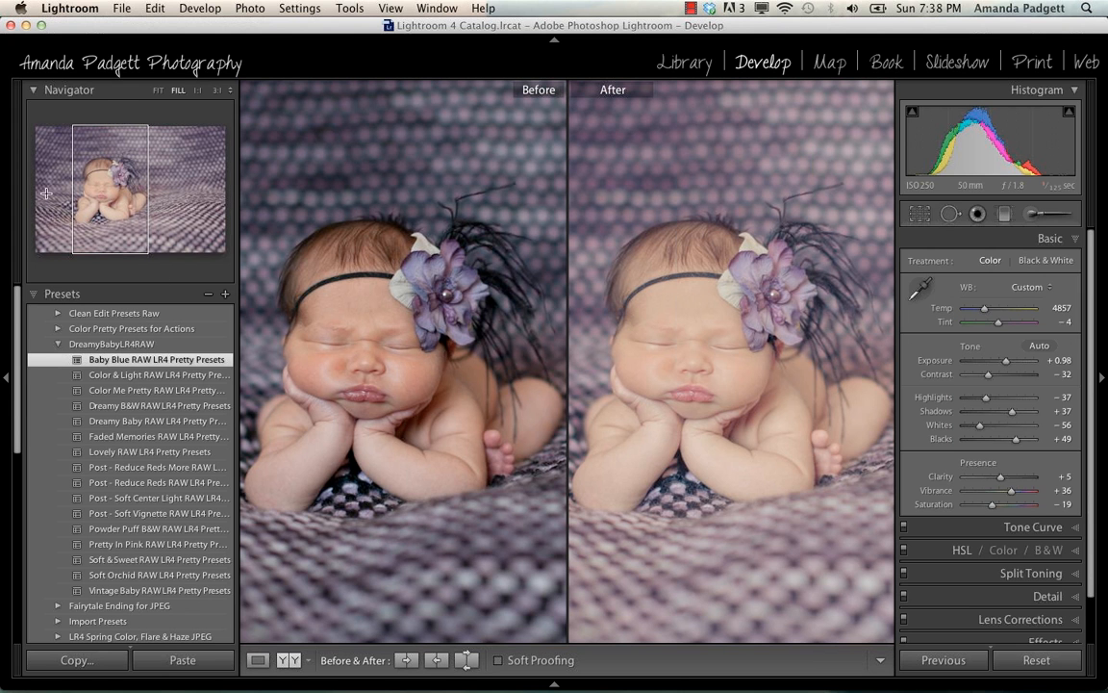
left_click(32, 92)
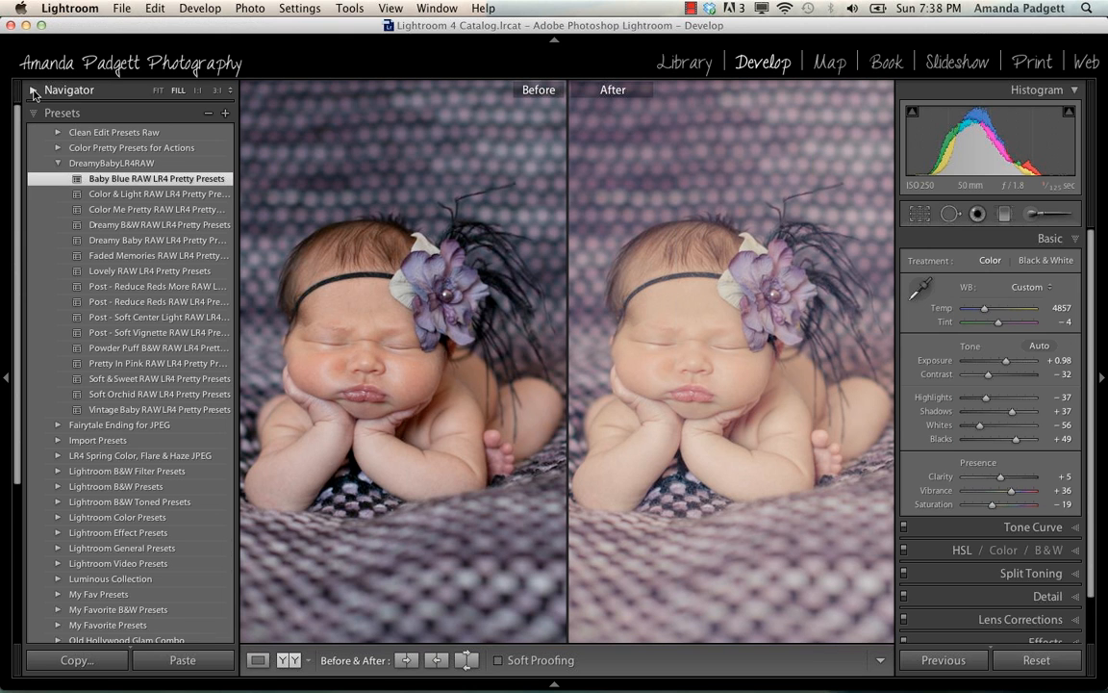
left_click(34, 90)
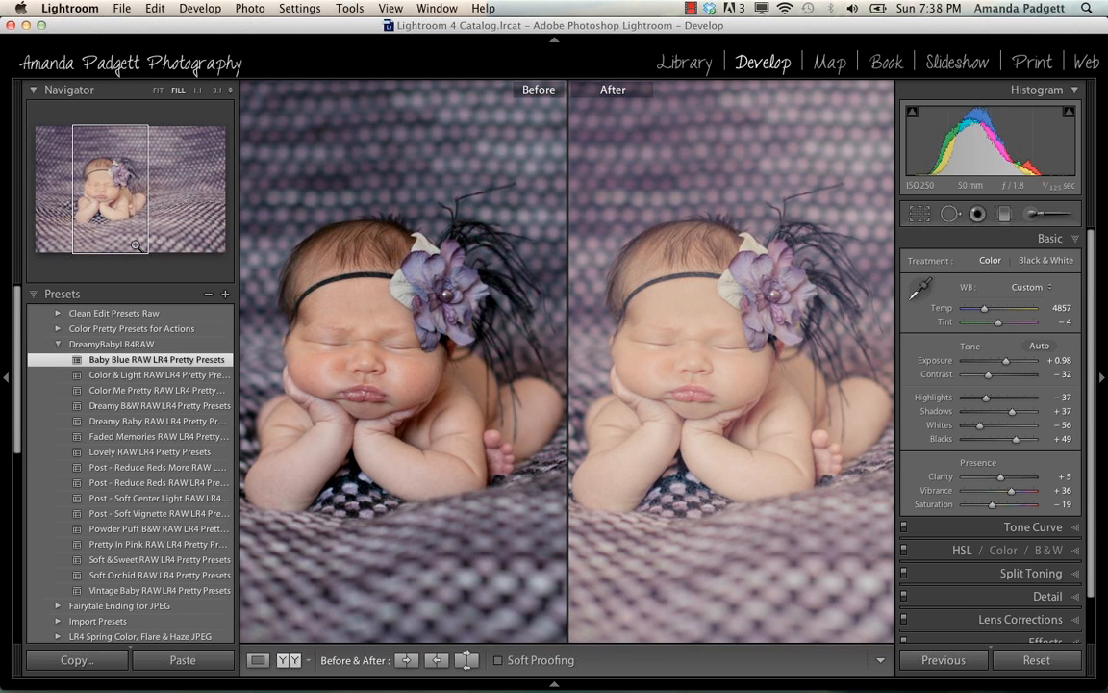
Try the Color Me Pretty RAW preset, return to the single-photo view, and try the Faded Memories RAW preset.
left_click(127, 391)
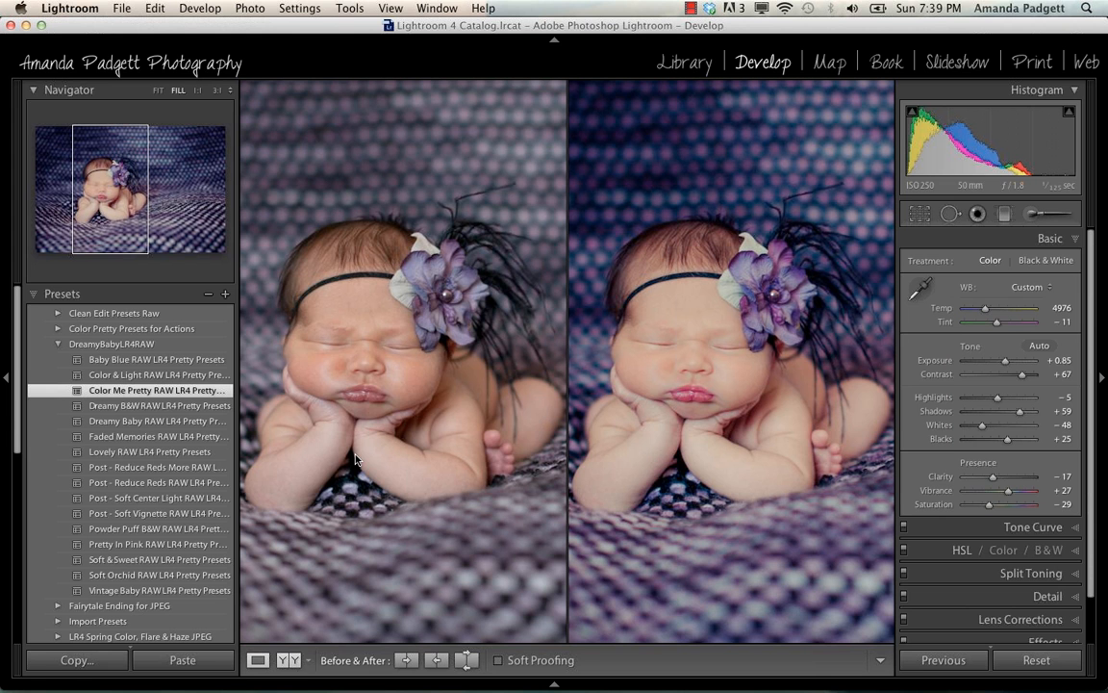
key("y")
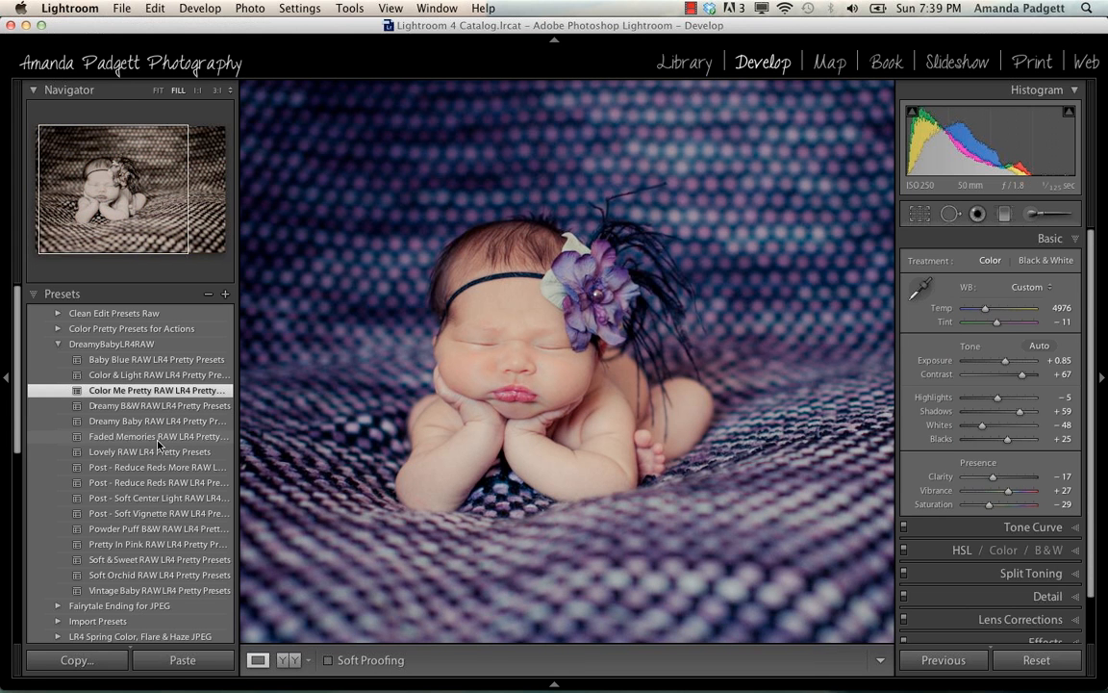
left_click(159, 438)
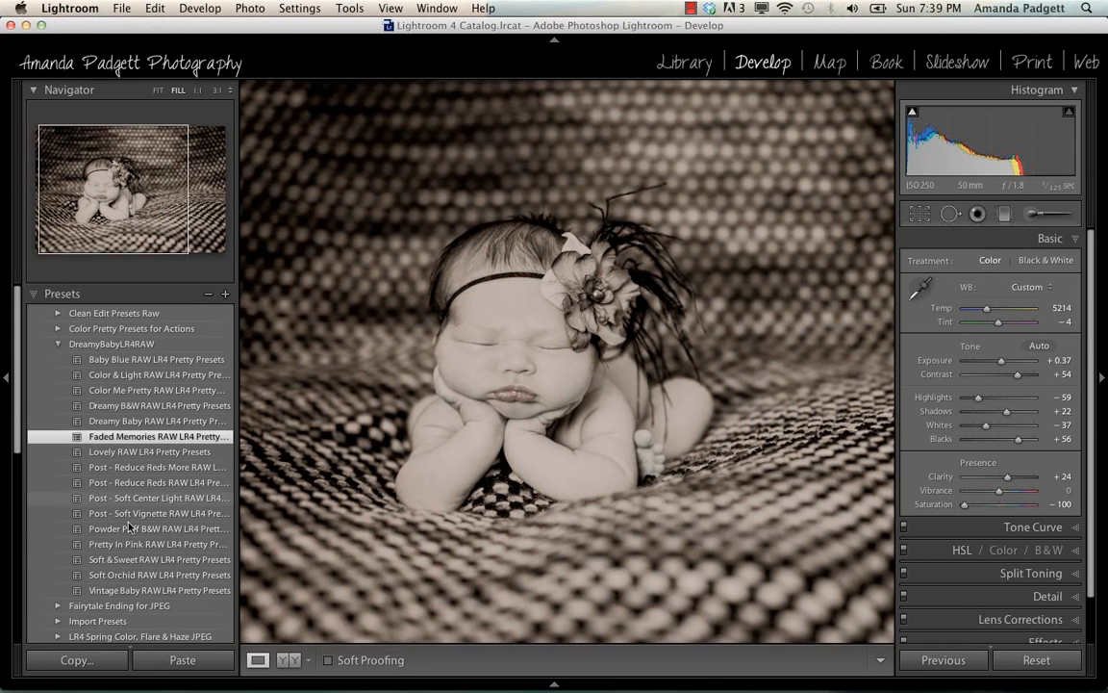
Apply the Soft & Sweet RAW preset and set the photo's Tint to -2.
left_click(130, 561)
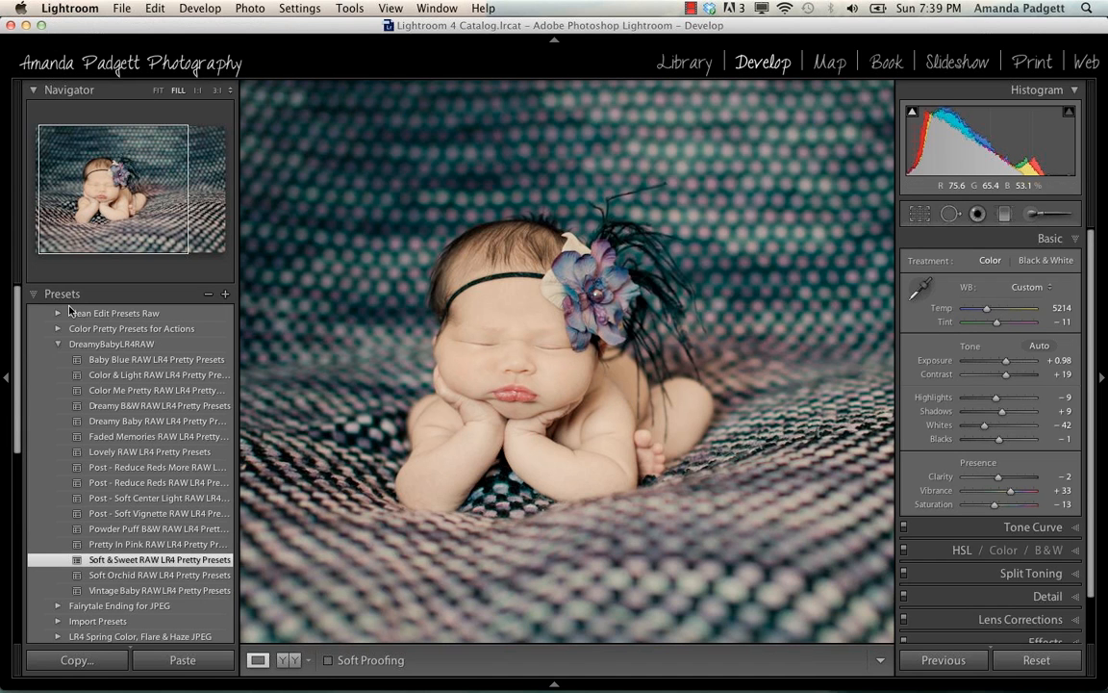
left_click(6, 379)
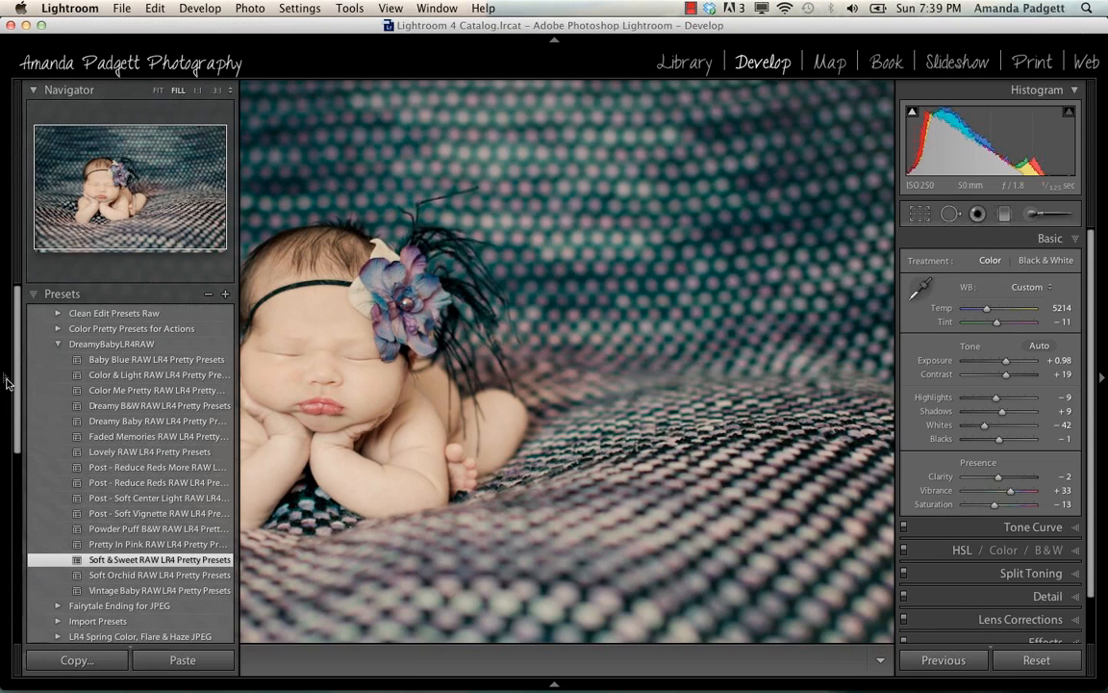
left_click(5, 379)
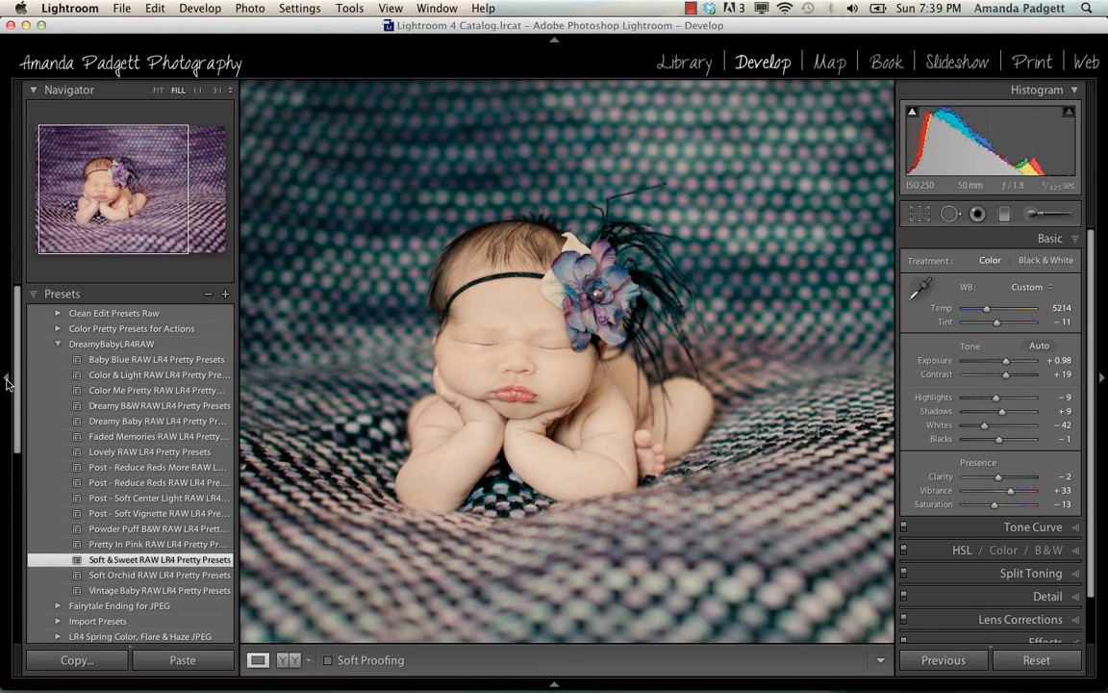
left_click(6, 379)
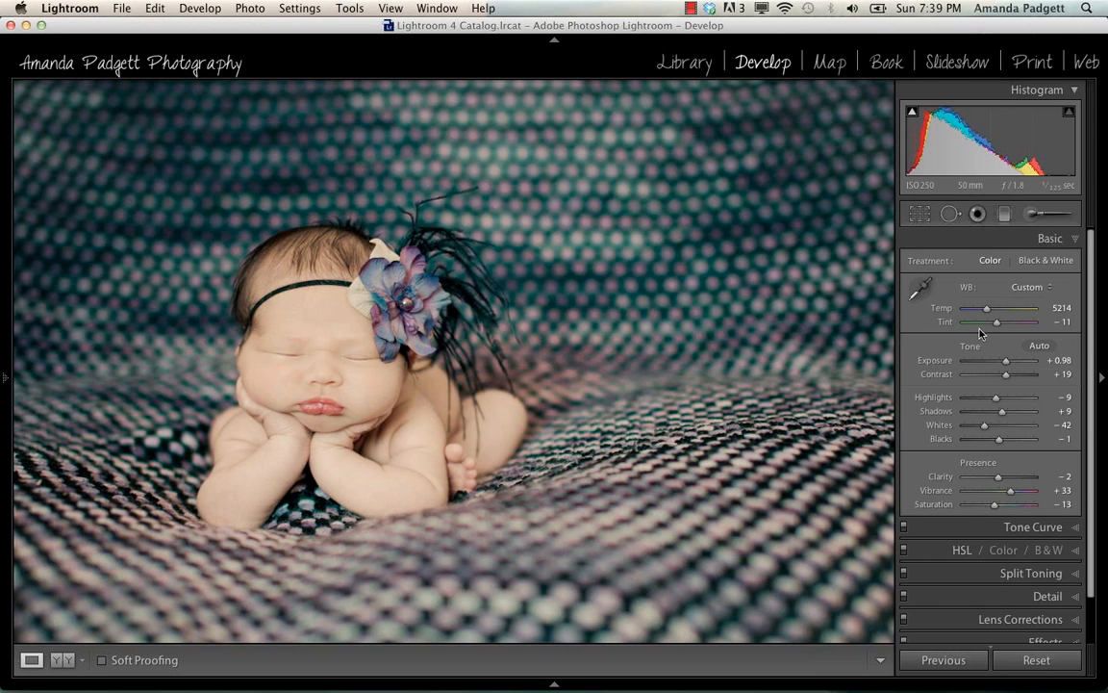
left_click_drag(999, 328, 1001, 328)
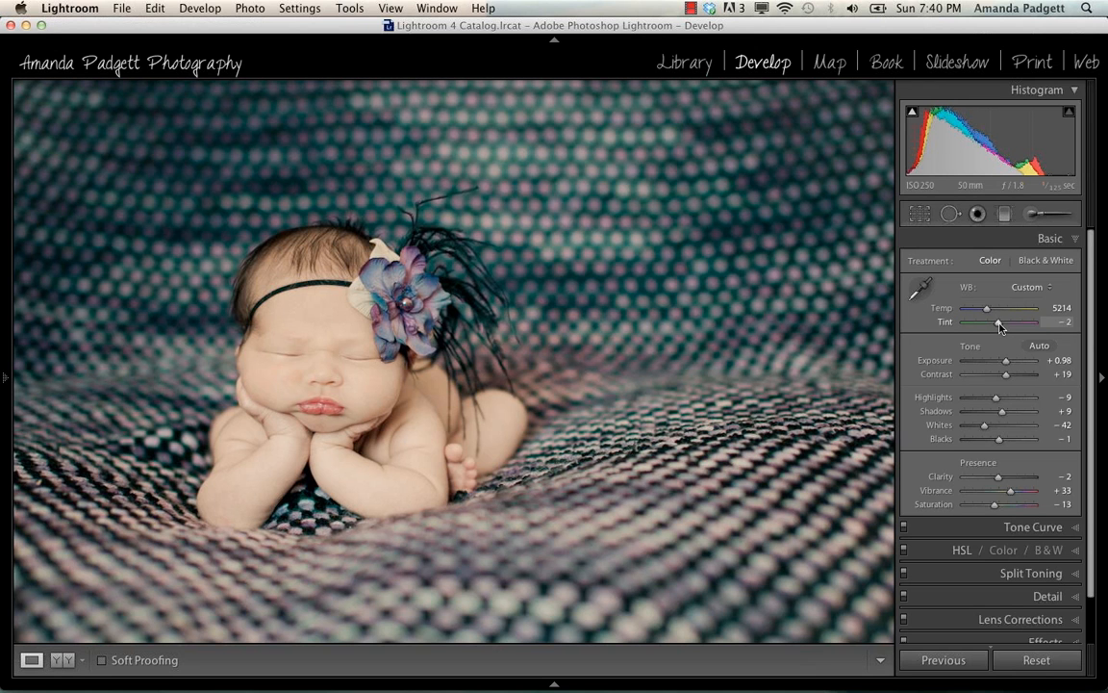
Open the per-color adjustments and compare the photo with and without them.
left_click(1008, 595)
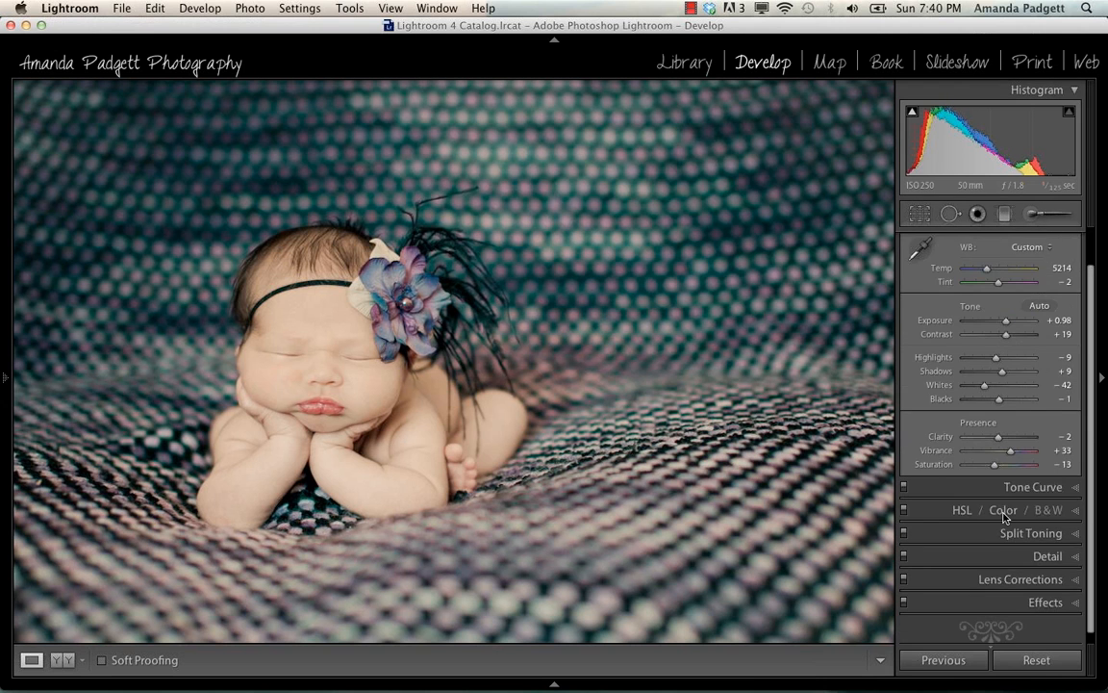
left_click(1004, 511)
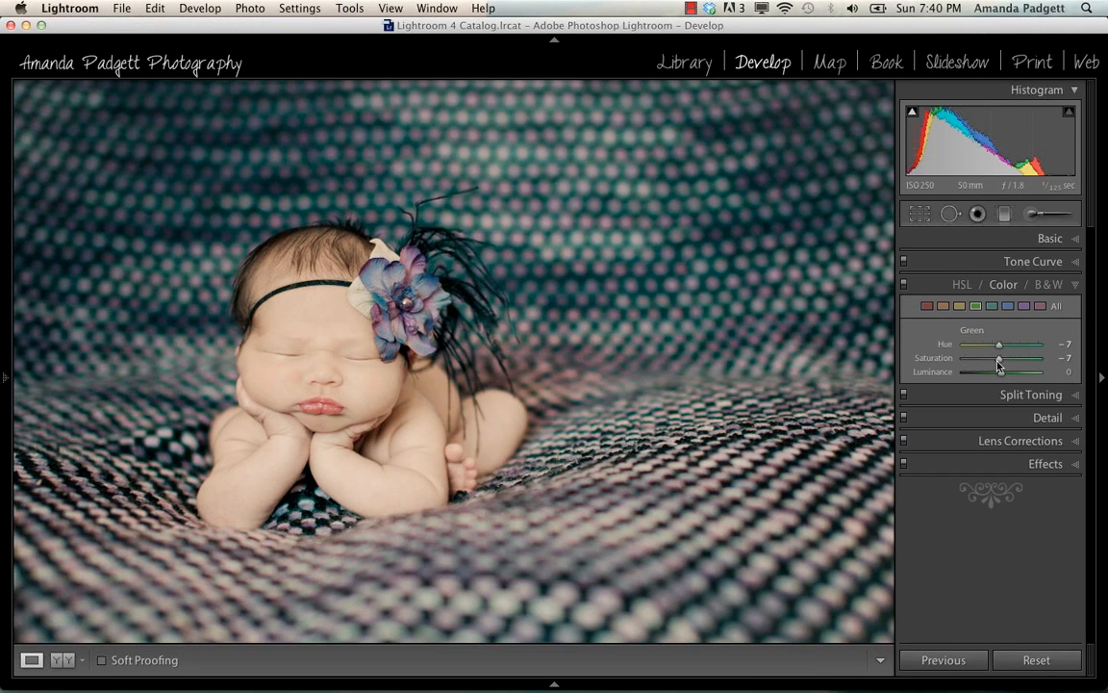
left_click(905, 287)
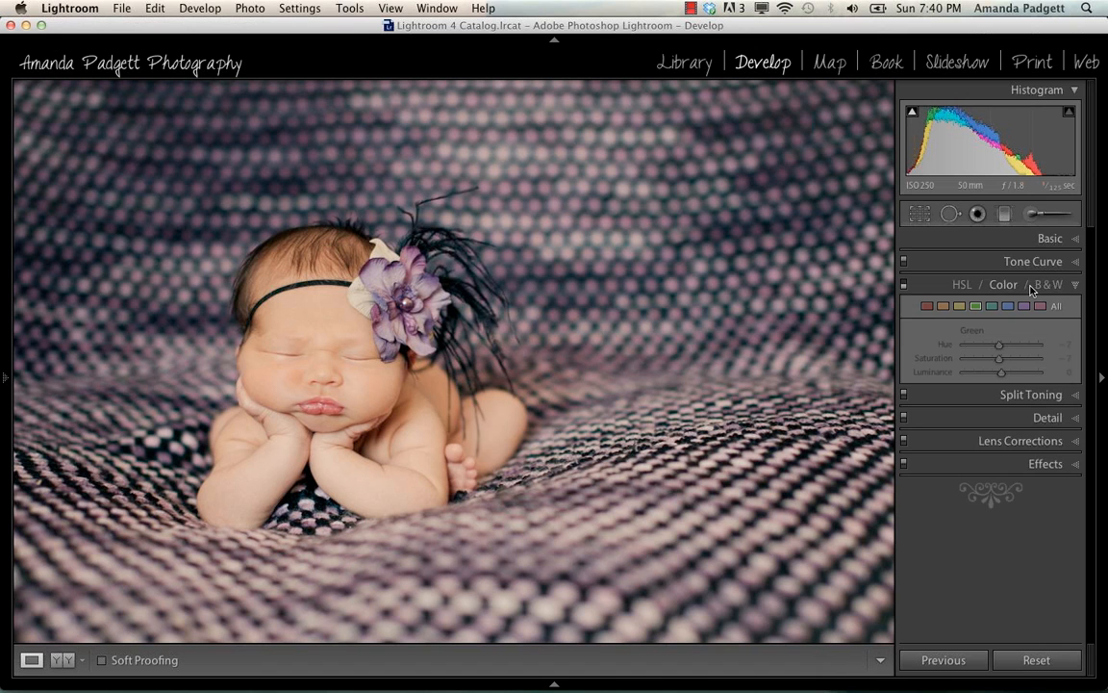
left_click(905, 285)
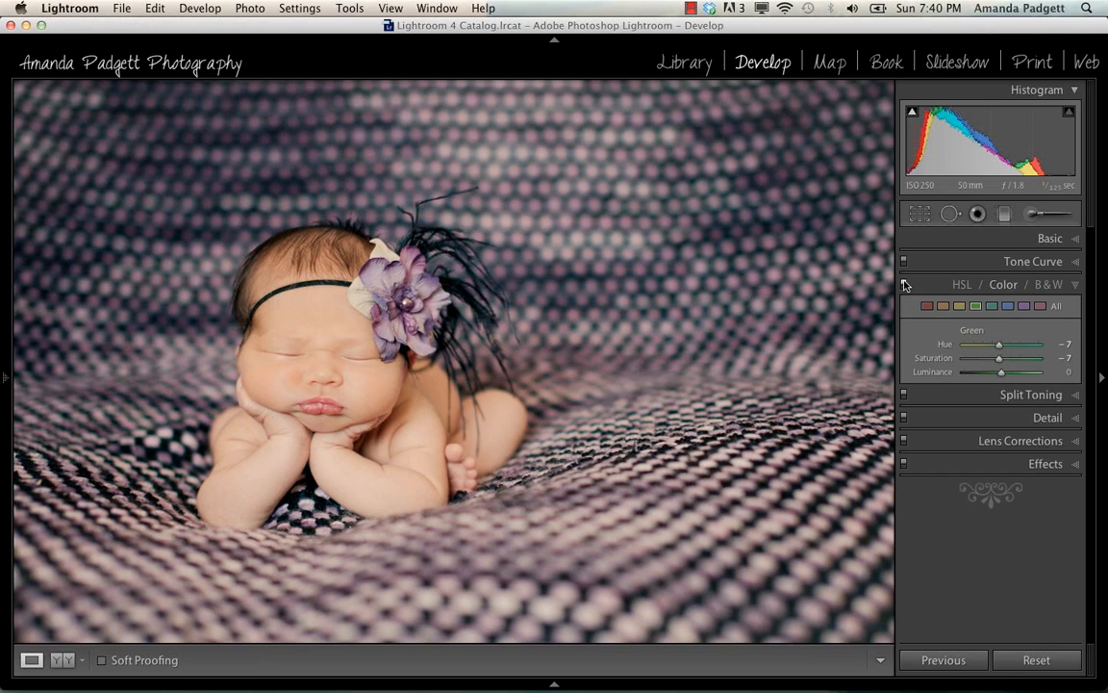
left_click(904, 285)
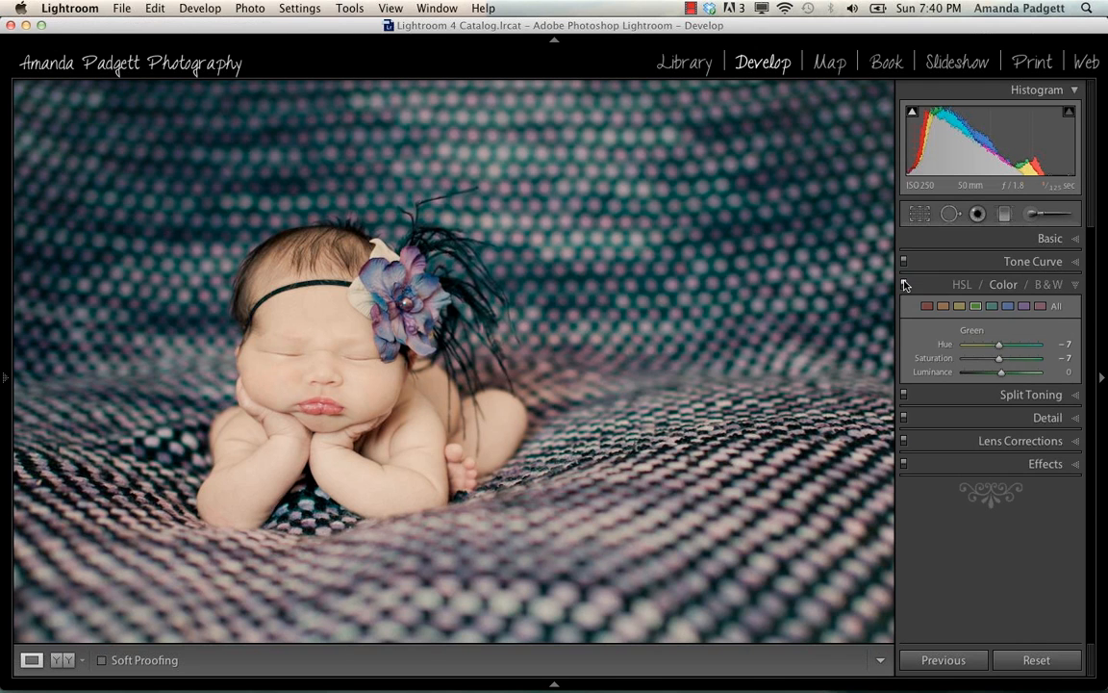
Set the Hue of the orange tones to 0.
left_click(945, 306)
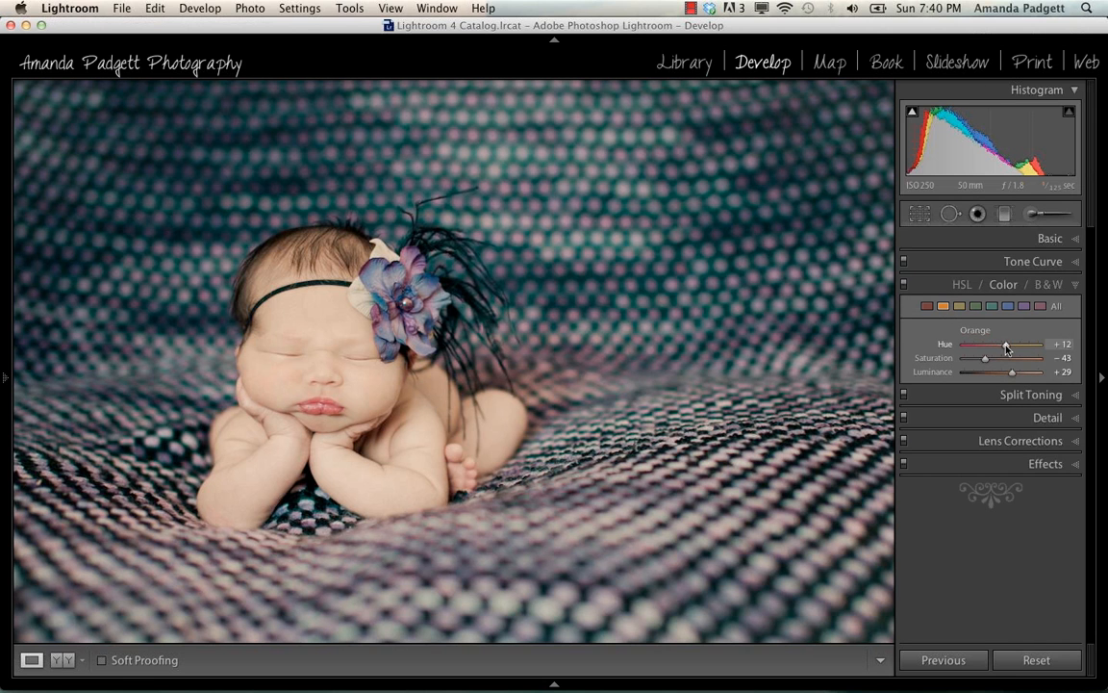
left_click_drag(1008, 348, 1000, 350)
mouse_move(3, 383)
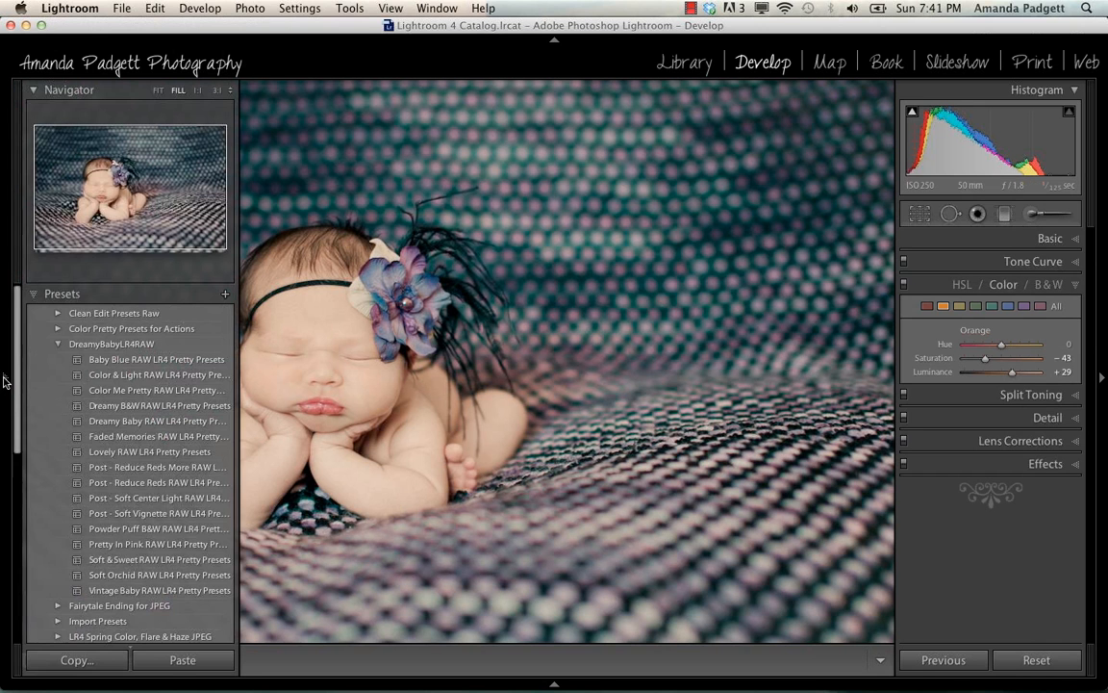
Save the baby photo's current edit as a new snapshot named "soft and sweet".
scroll(85, 523, "down", 5)
scroll(106, 525, "down", 5)
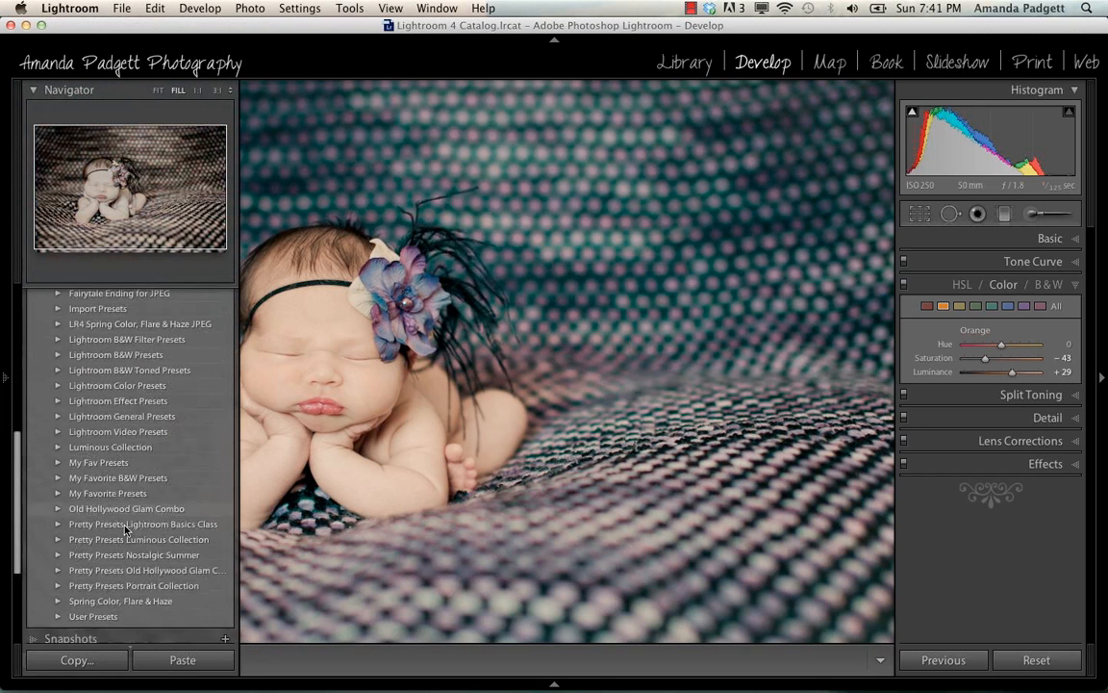
left_click(228, 546)
key("super+n")
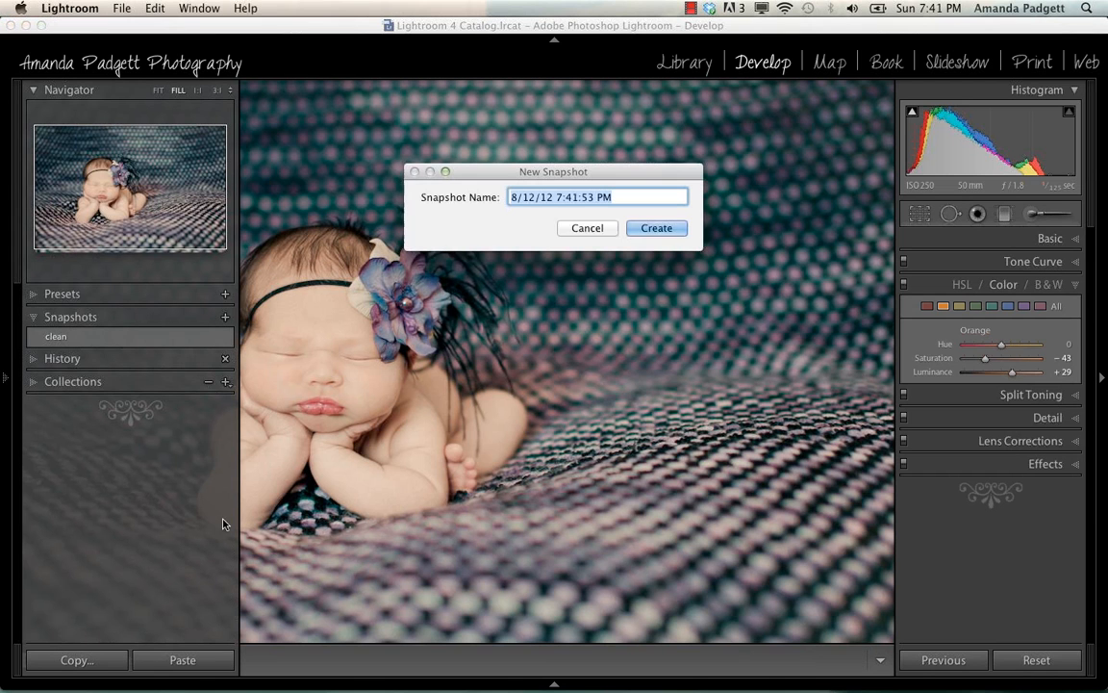
type("soft and sweet")
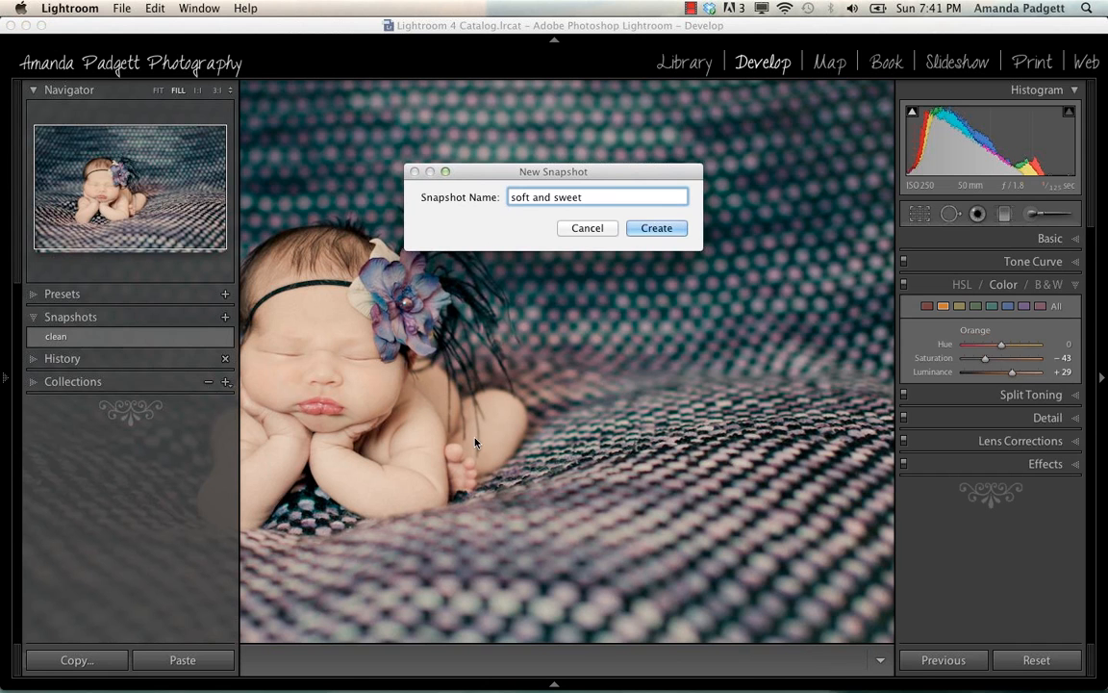
left_click(658, 232)
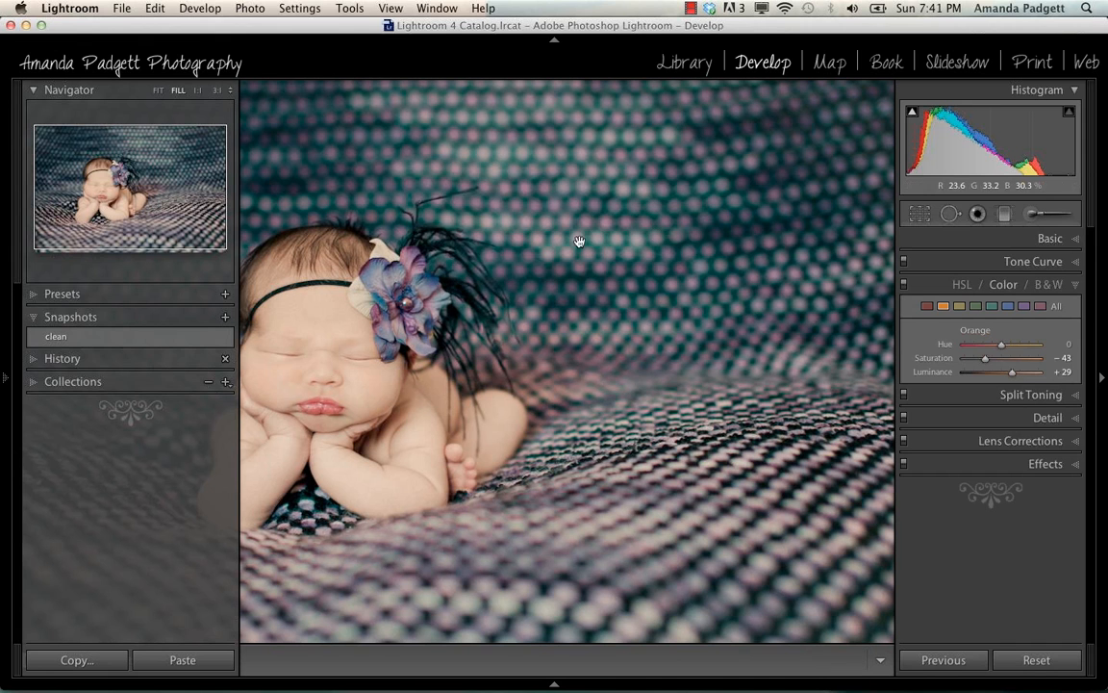
Compare the "clean" and "soft and sweet" snapshots of the baby photo.
mouse_move(4, 379)
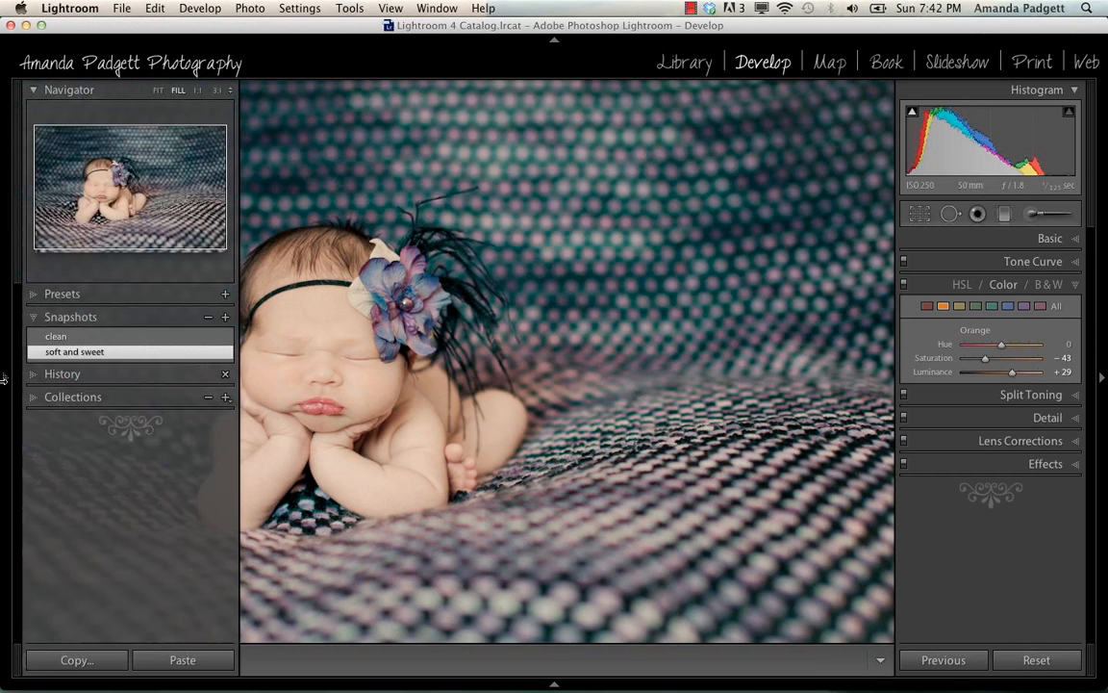
left_click(72, 337)
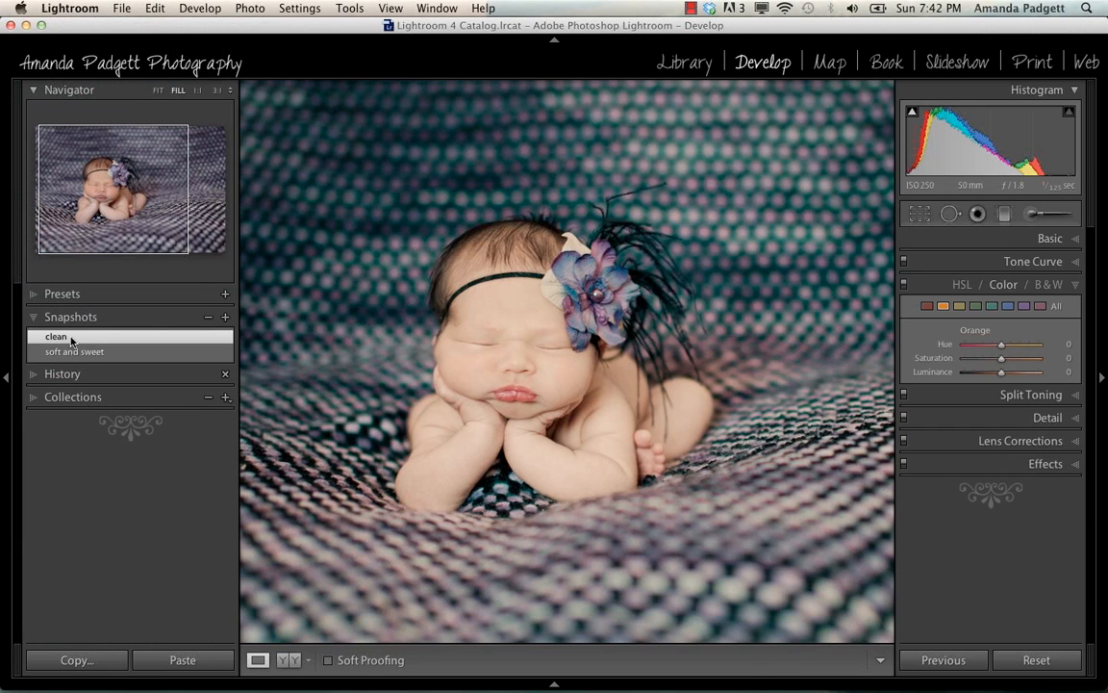
left_click(74, 352)
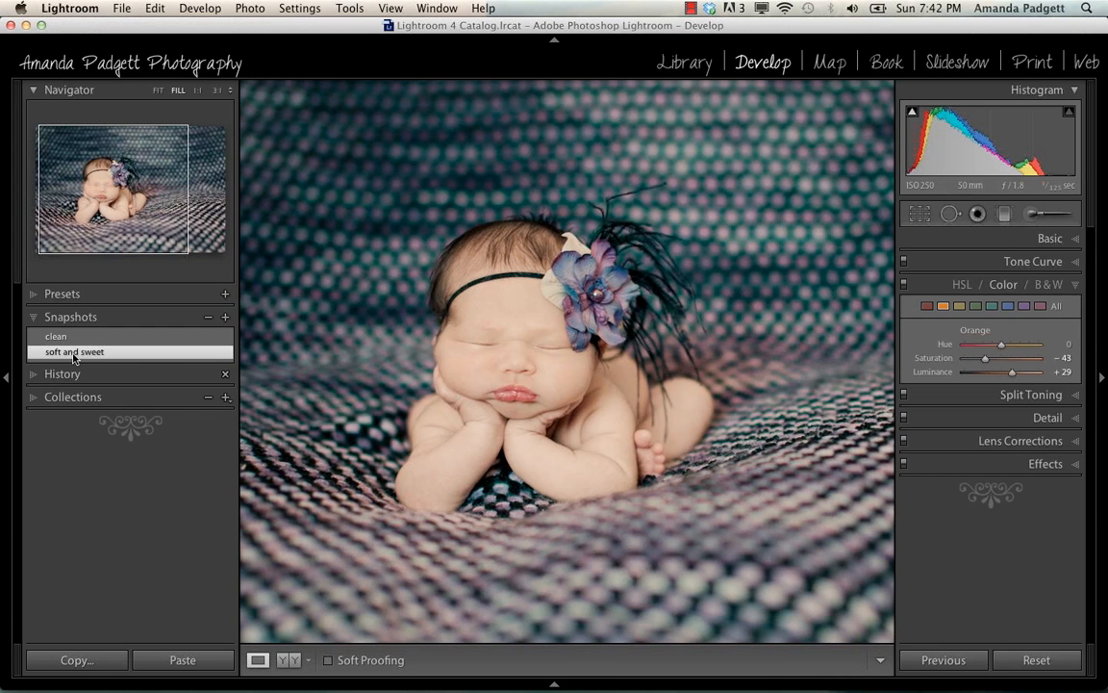
Restore the "clean" snapshot and apply the Vintage Baby and Post - Soft Vignette presets from DreamyBabyLR4RAW.
left_click(58, 336)
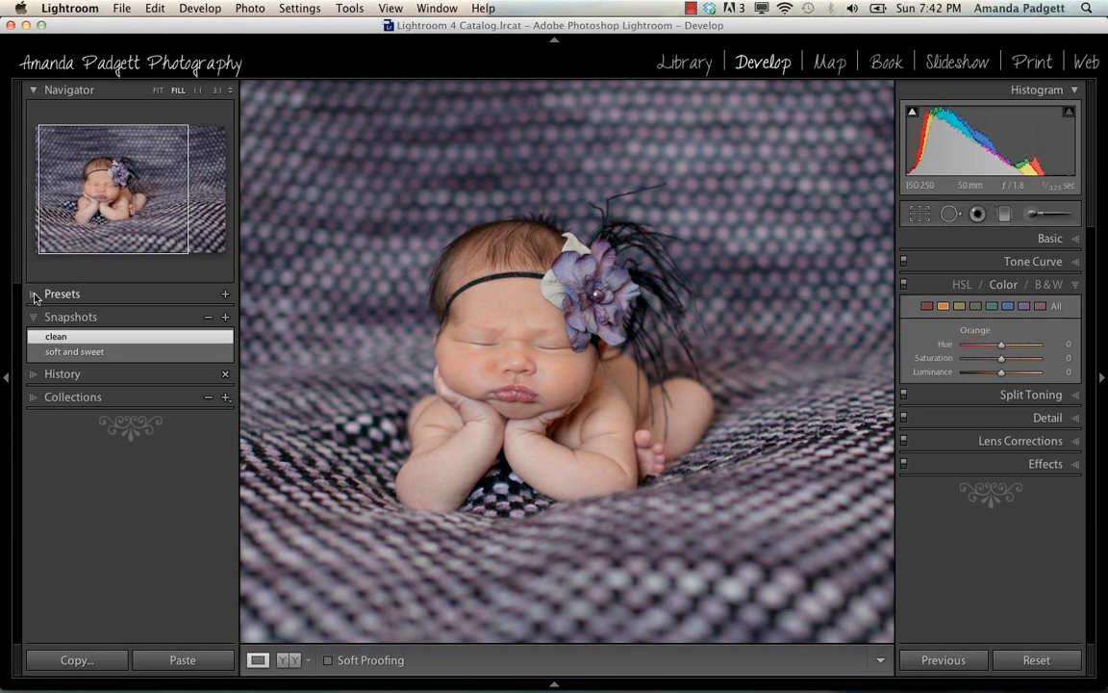
left_click(34, 294)
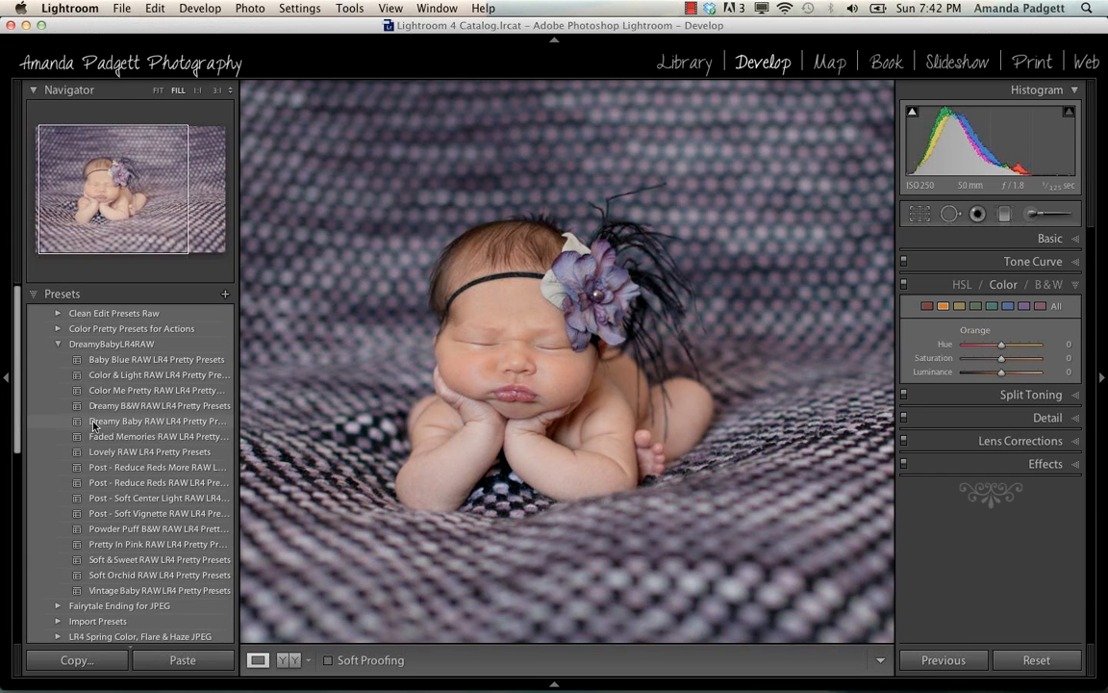
left_click(132, 591)
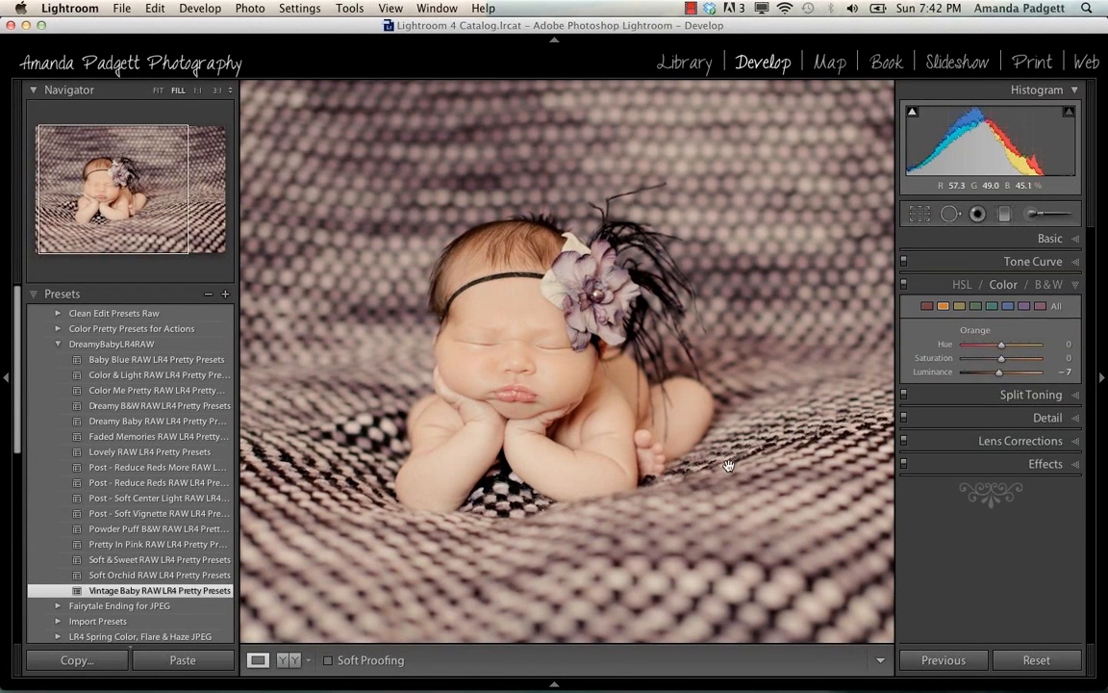
left_click(147, 513)
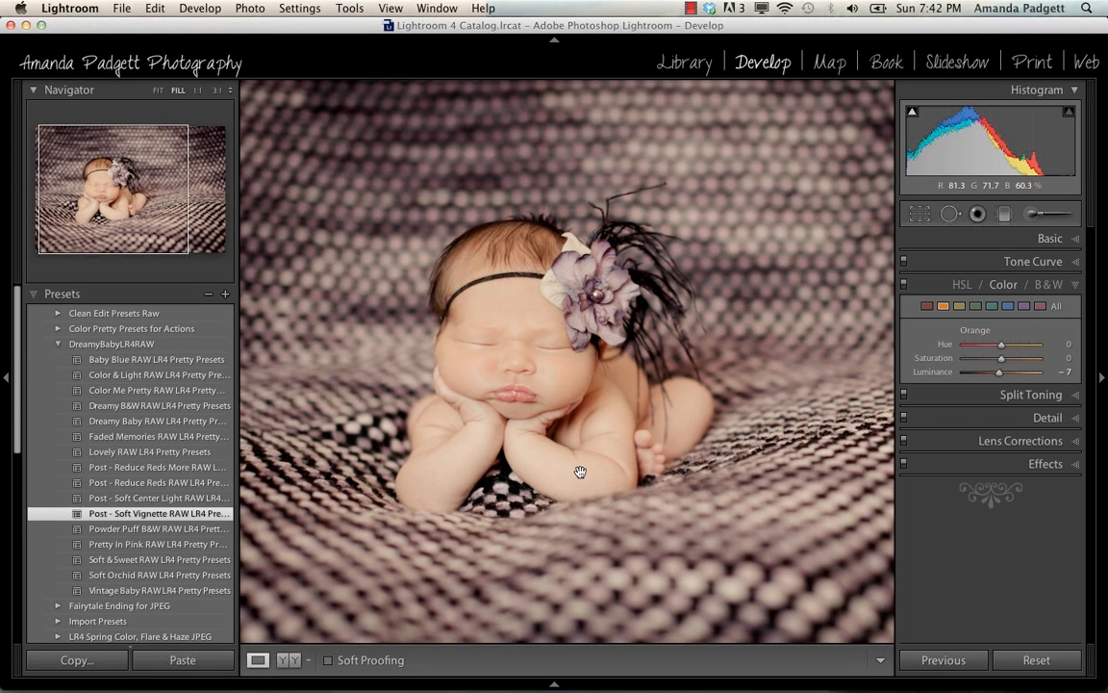
Show the filmstrip and save the vintage edit as a new snapshot named "Baby vintage".
left_click(553, 685)
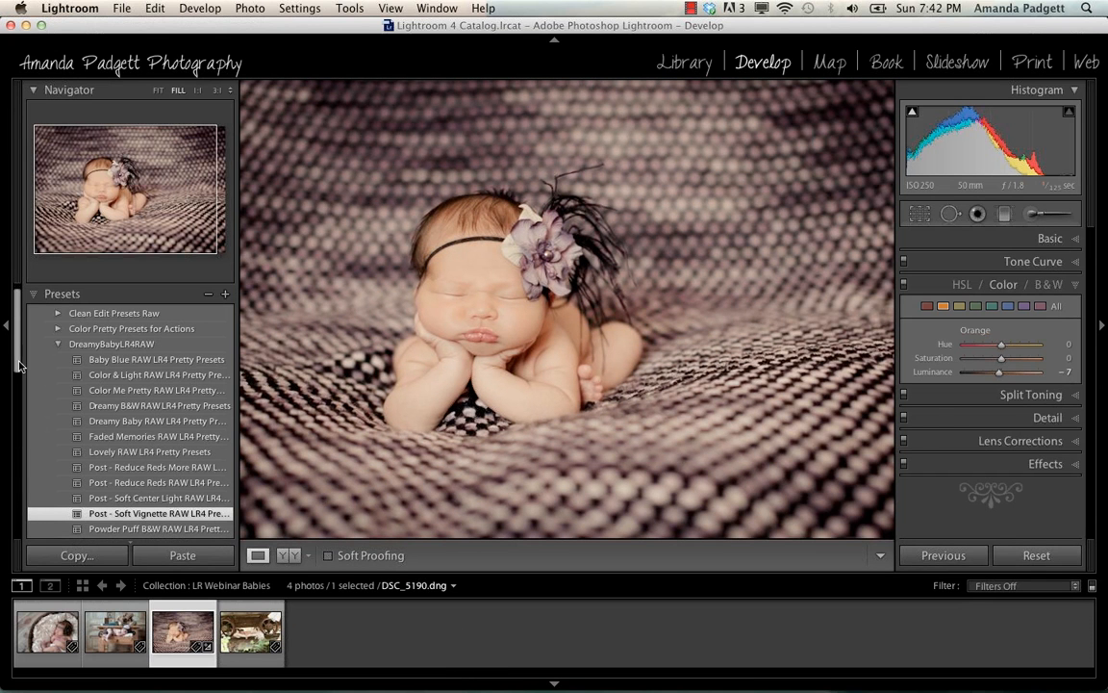
scroll(19, 364, "down", 5)
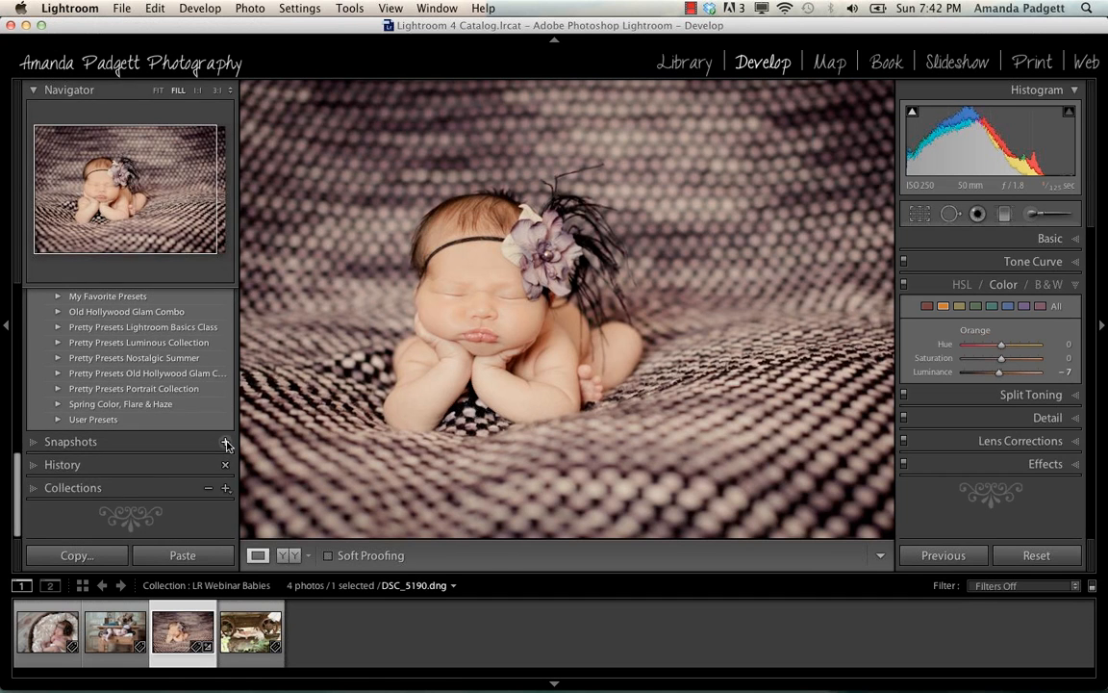
left_click(224, 445)
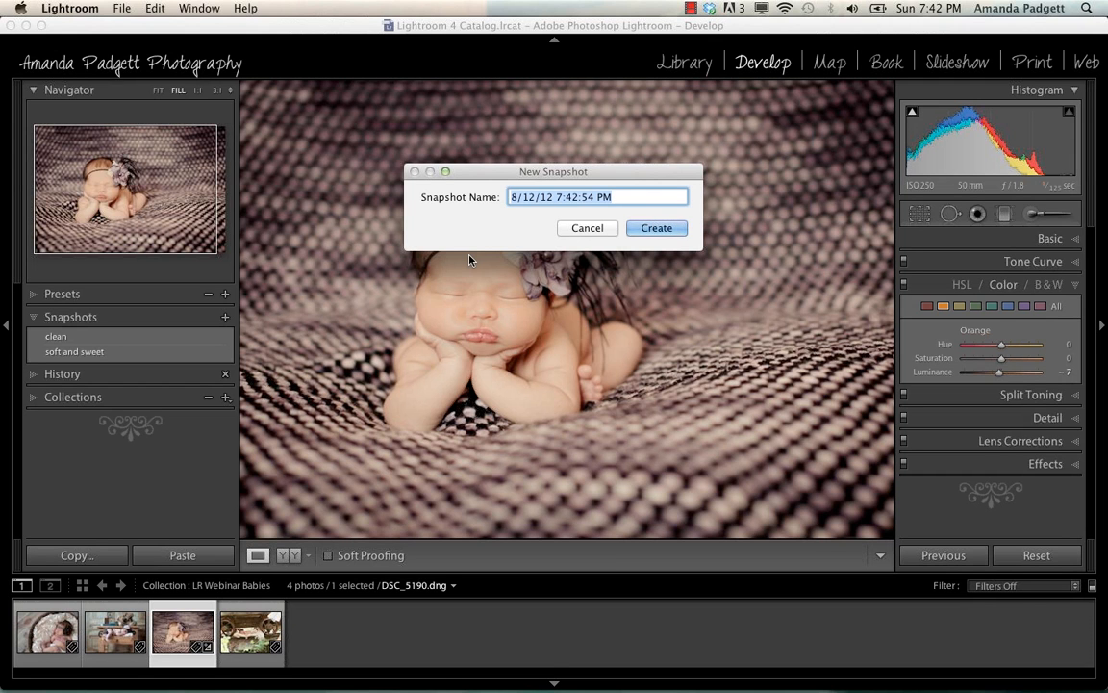
type("Baby vintage")
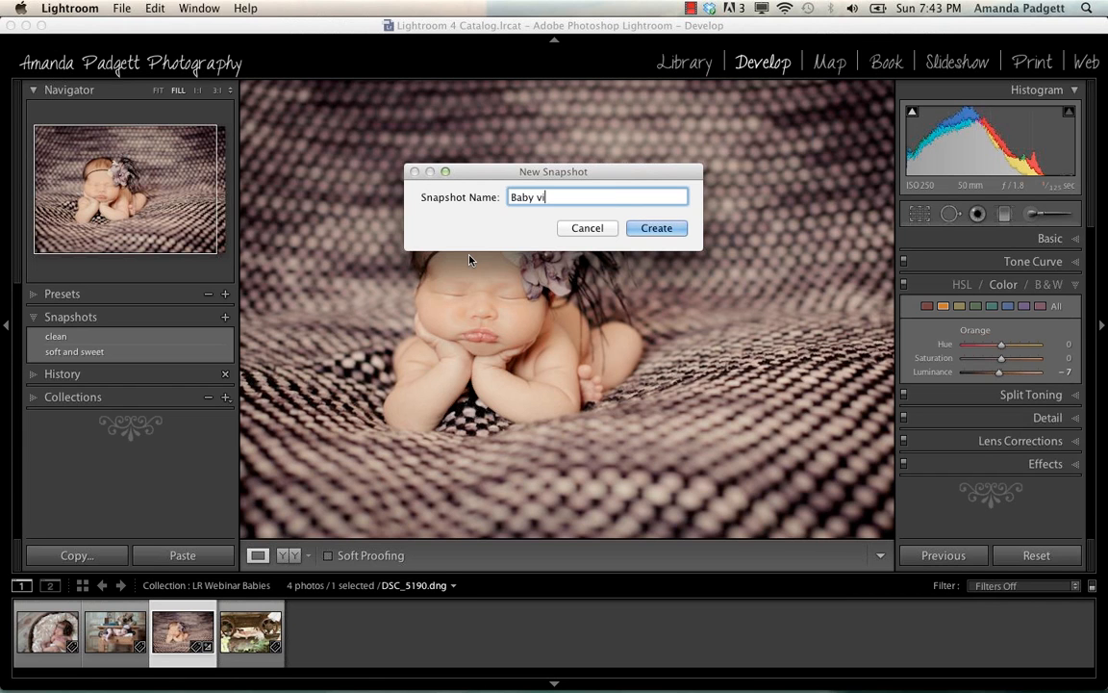
left_click(651, 228)
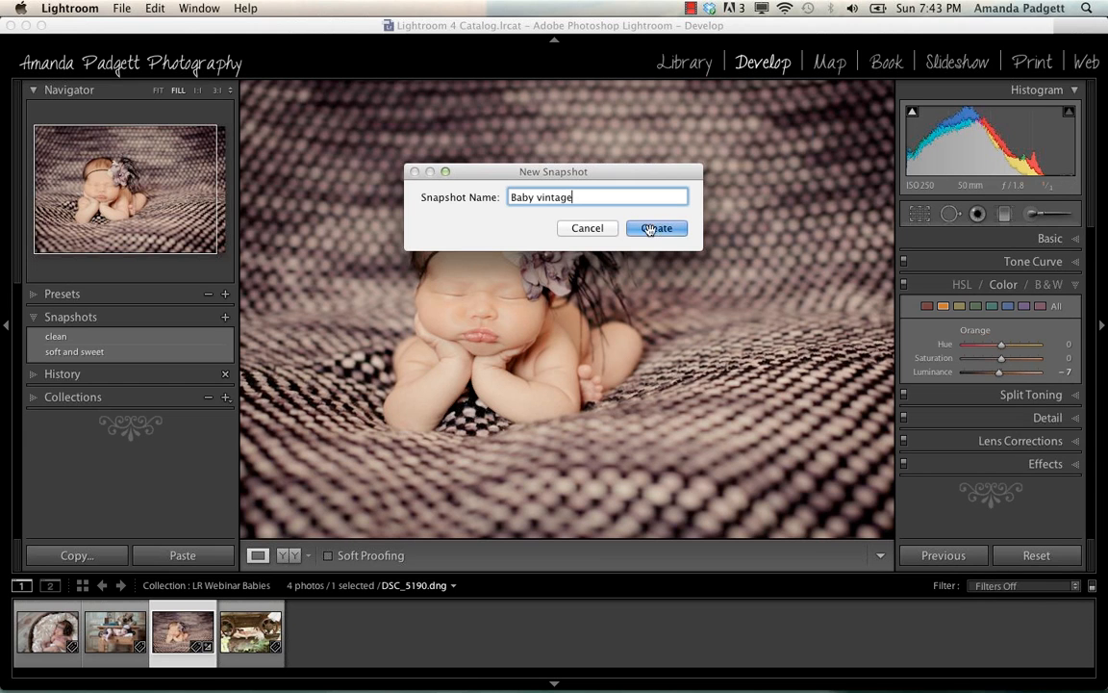
View the "clean" snapshot, restore "soft and sweet", and open the wagon photo DSC_5278.dng.
left_click(153, 351)
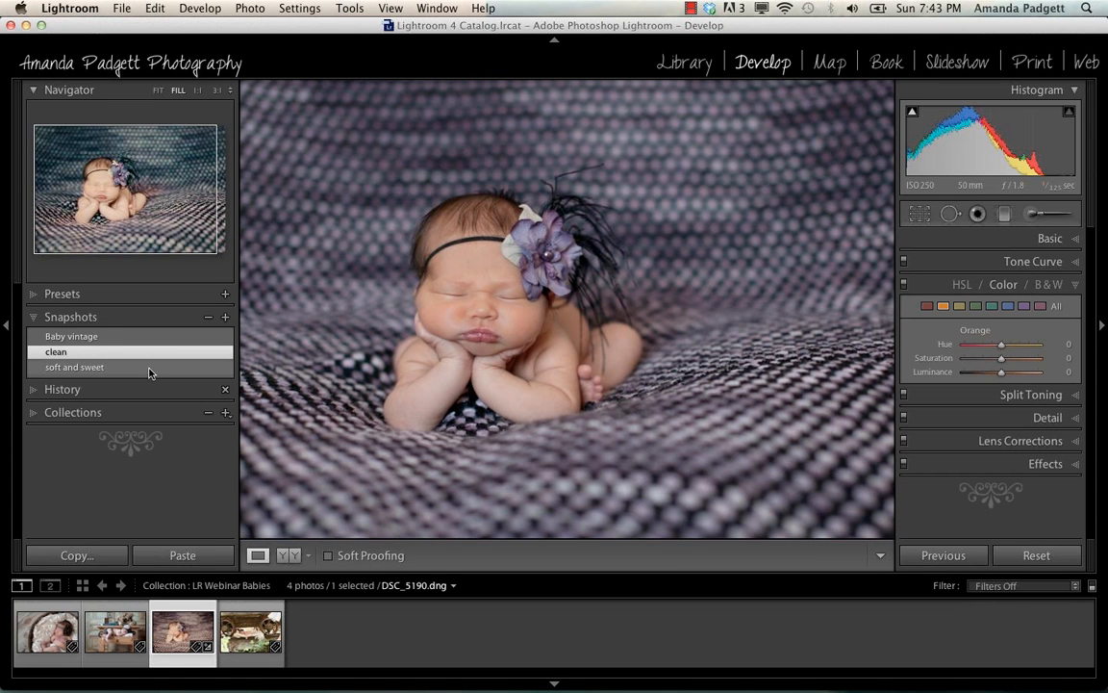
left_click(149, 369)
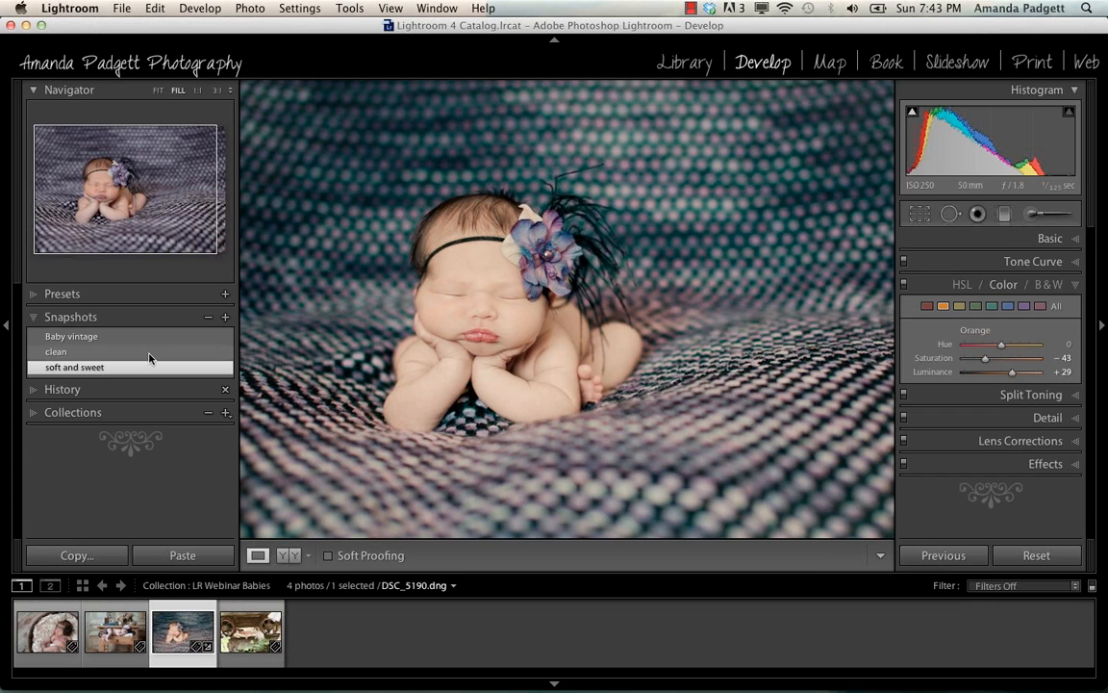
left_click(250, 631)
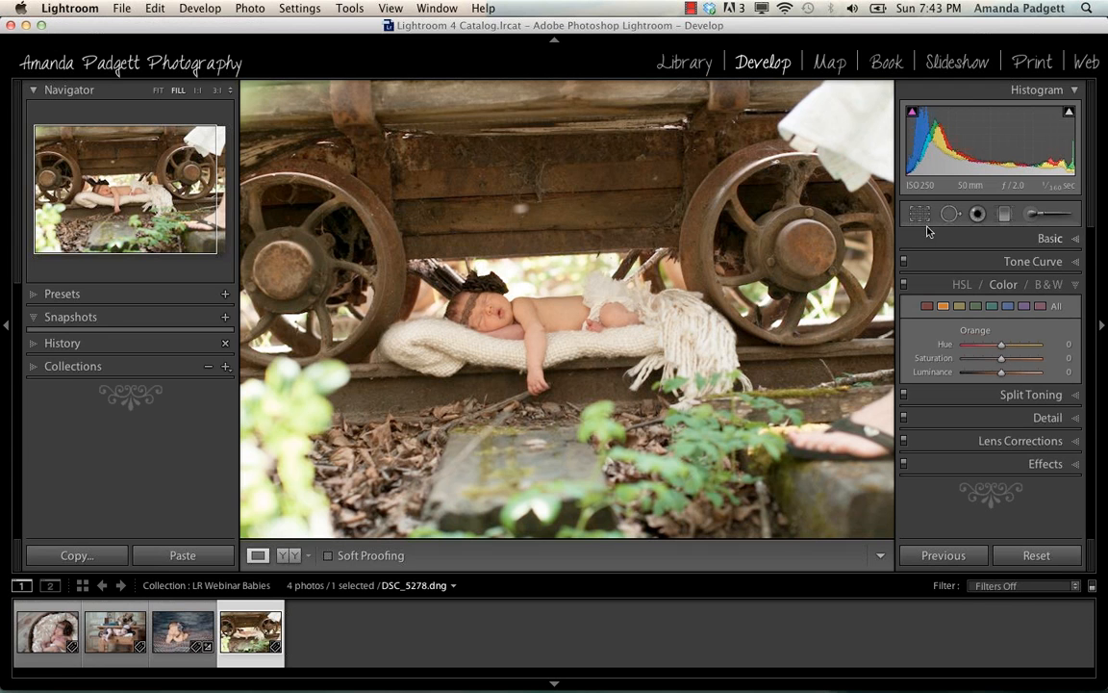
left_click(919, 214)
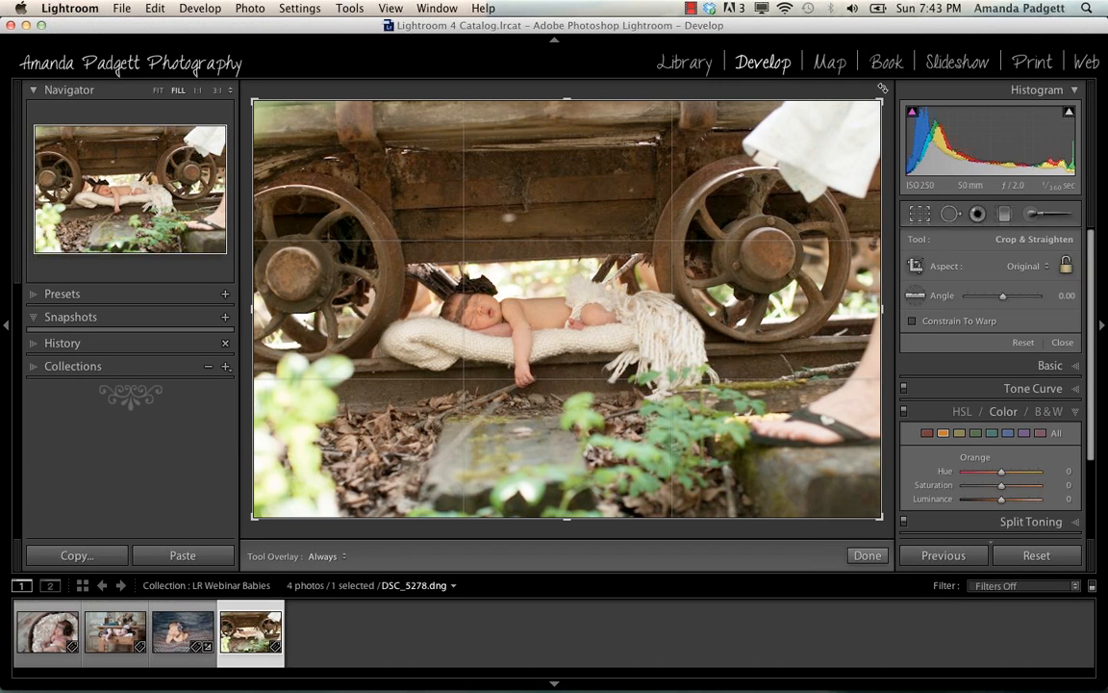
left_click_drag(880, 102, 815, 151)
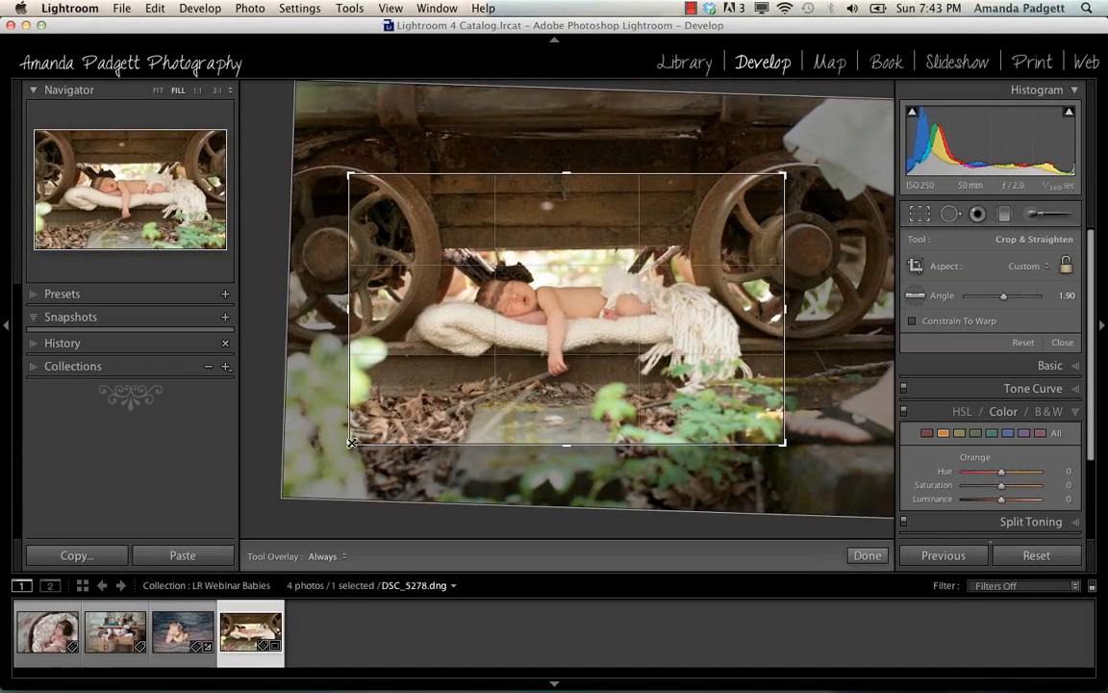
left_click_drag(352, 443, 359, 438)
left_click_drag(555, 365, 556, 398)
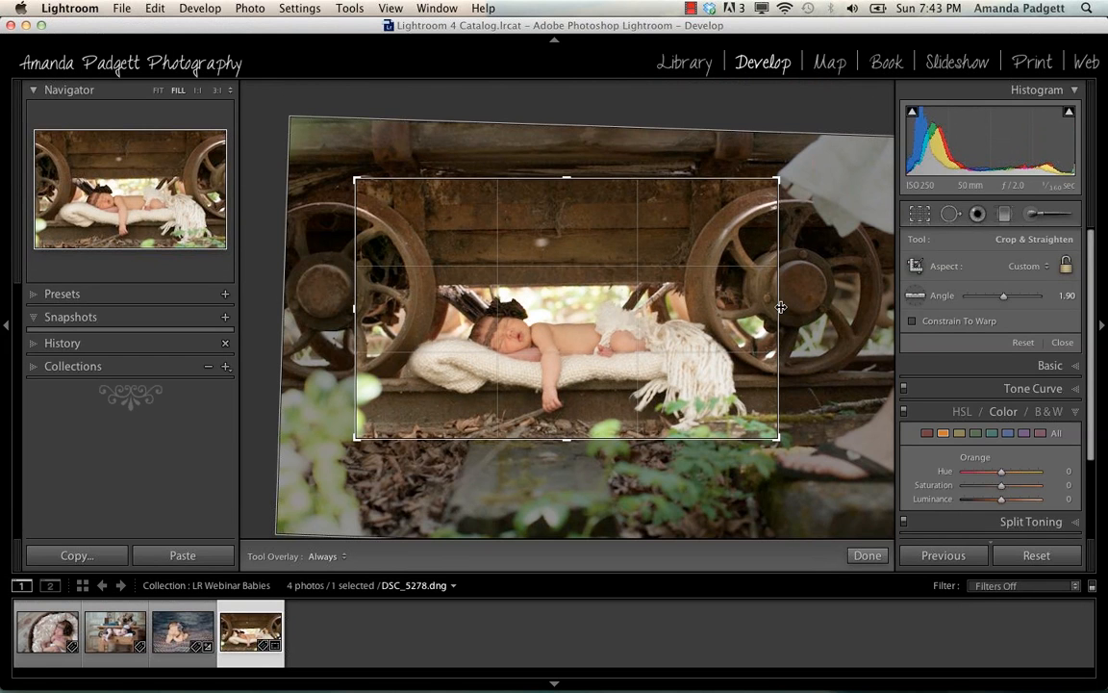
left_click(920, 213)
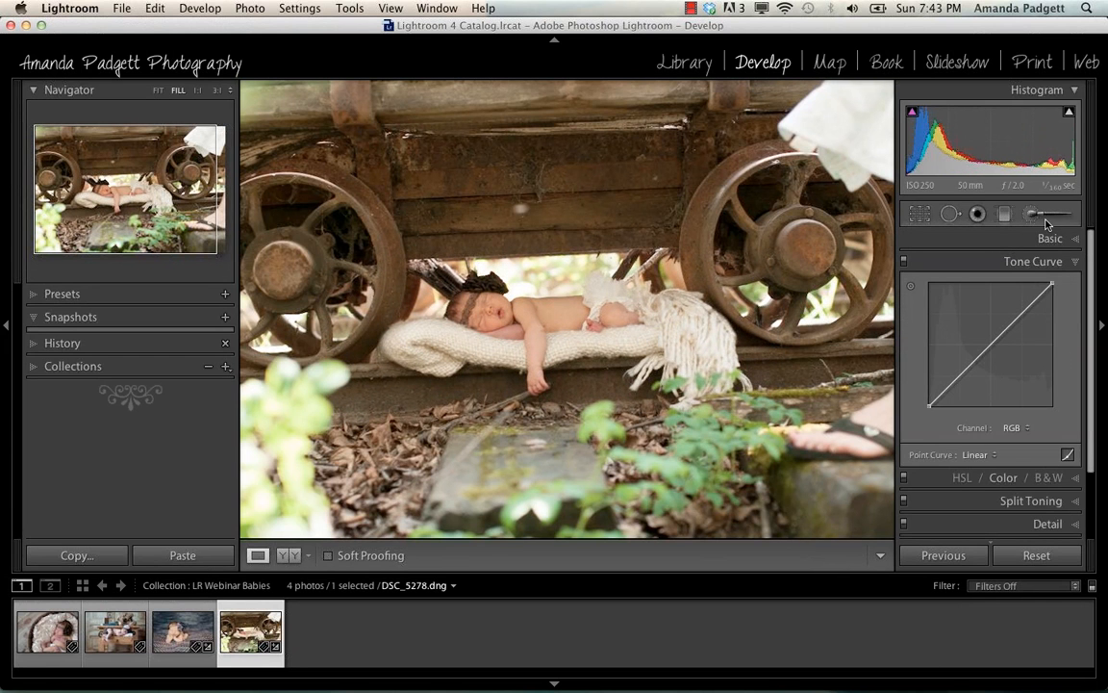
Crop the wagon photo around the sleeping baby with the original aspect ratio locked, straightening it at an angle of 2.52.
key("r")
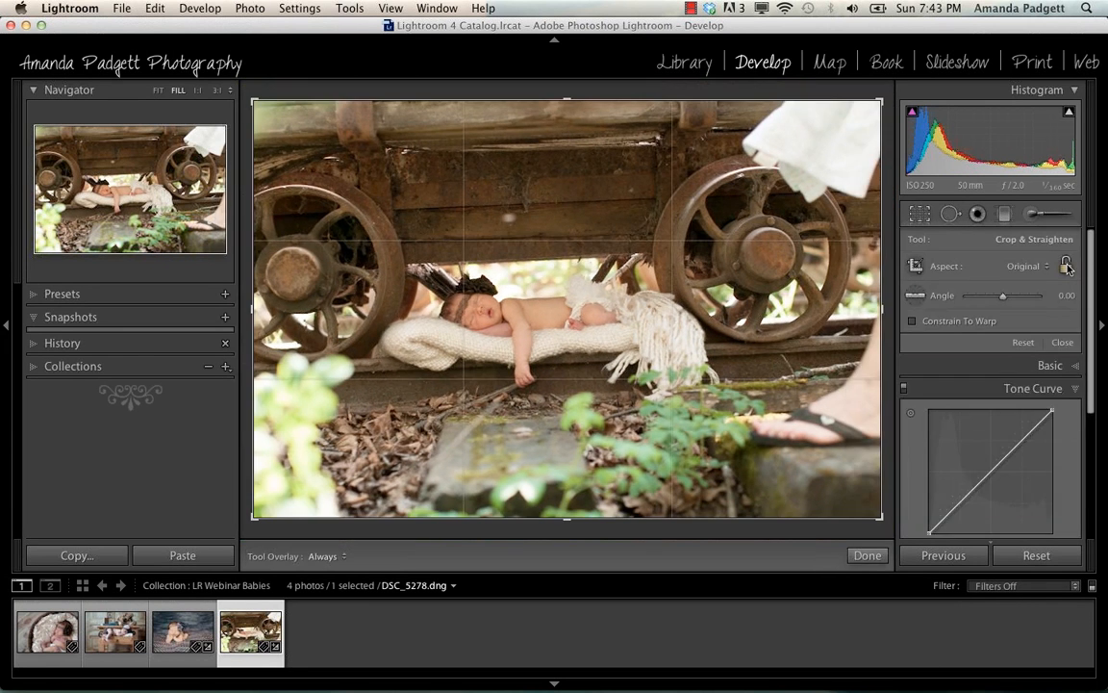
left_click_drag(883, 99, 755, 188)
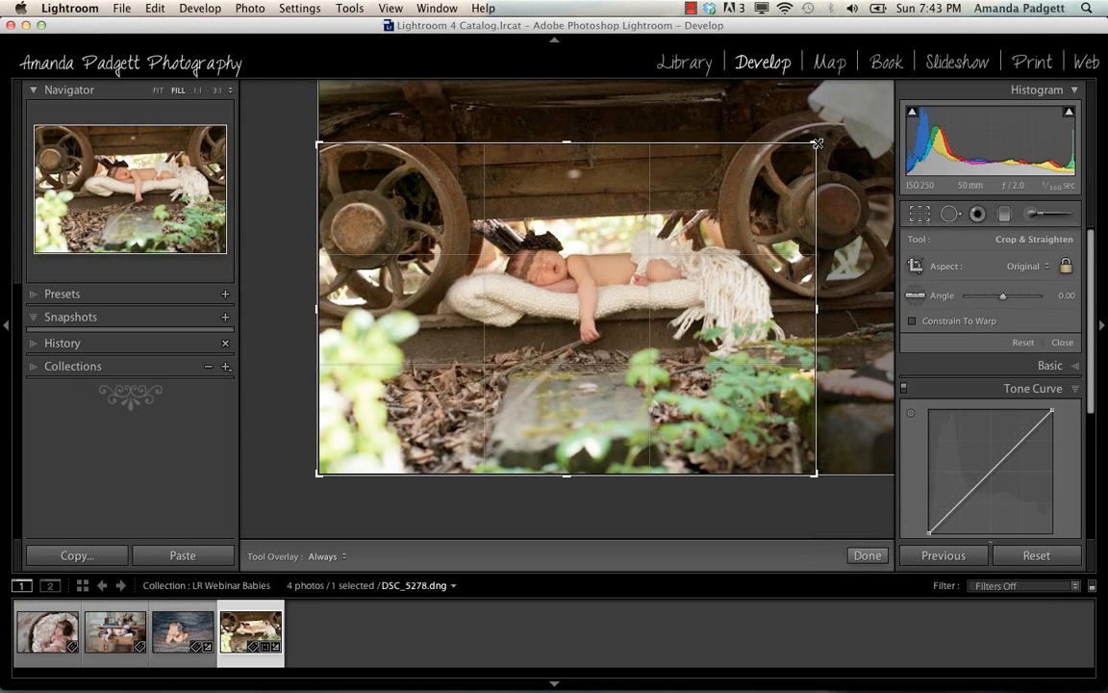
left_click_drag(817, 143, 765, 169)
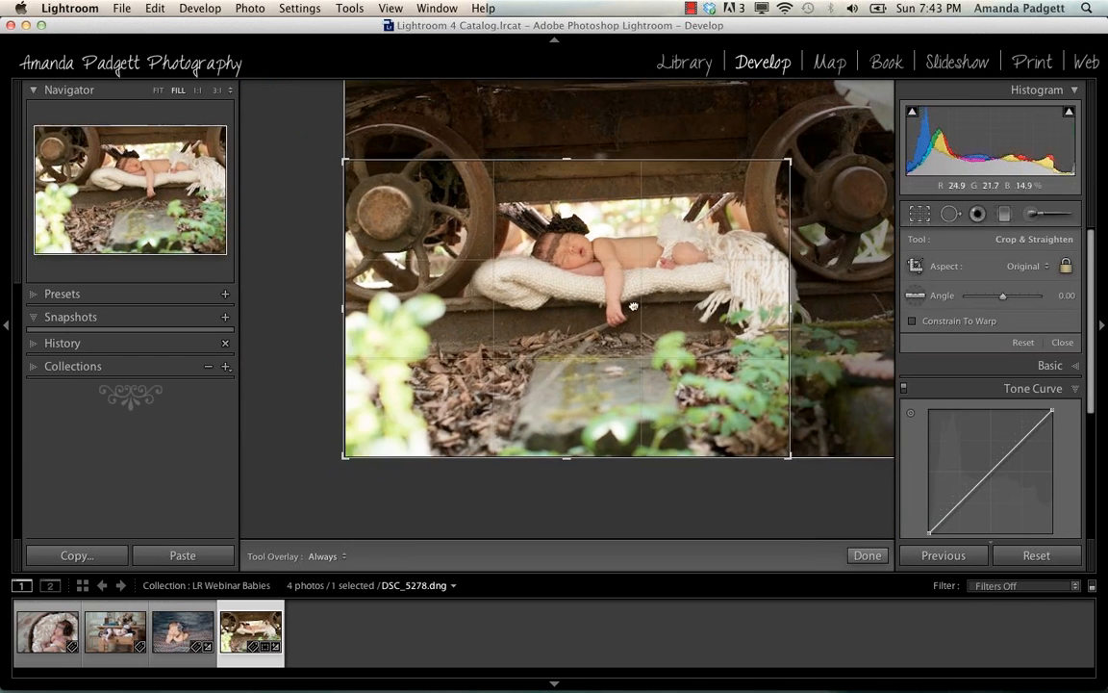
left_click_drag(633, 306, 553, 356)
left_click_drag(596, 139, 758, 180)
mouse_move(696, 281)
left_mouse_down()
mouse_move(696, 257)
mouse_move(697, 300)
left_mouse_up()
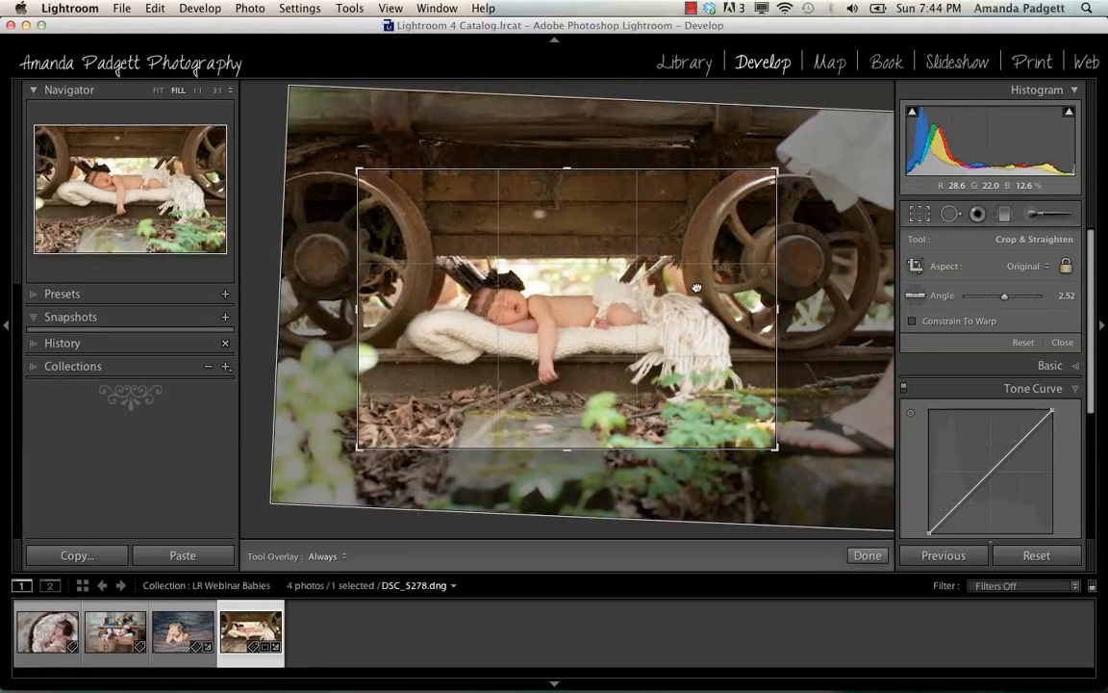
left_click_drag(775, 448, 757, 436)
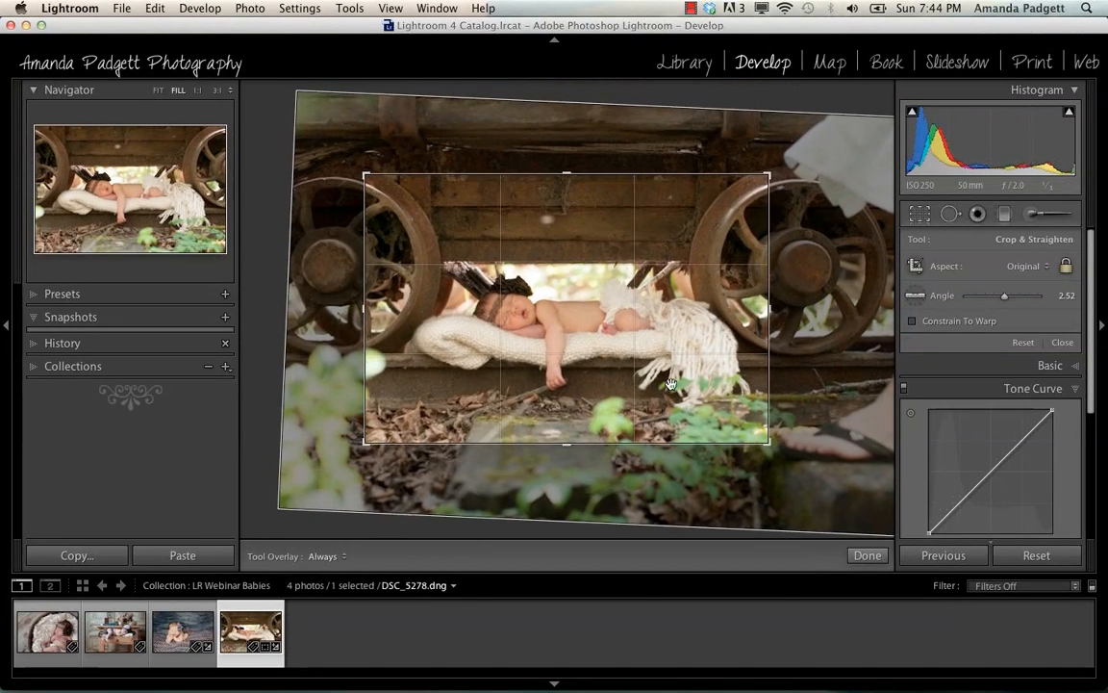
mouse_move(670, 387)
left_mouse_down()
mouse_move(665, 403)
mouse_move(664, 370)
mouse_move(662, 401)
left_mouse_up()
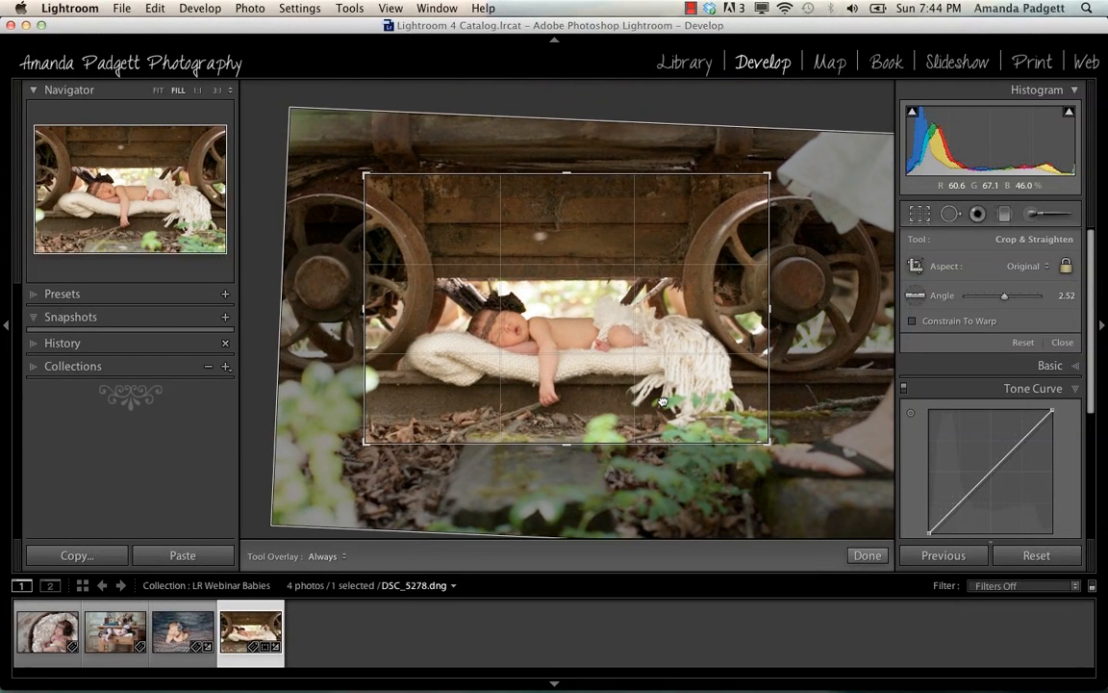
left_click(867, 556)
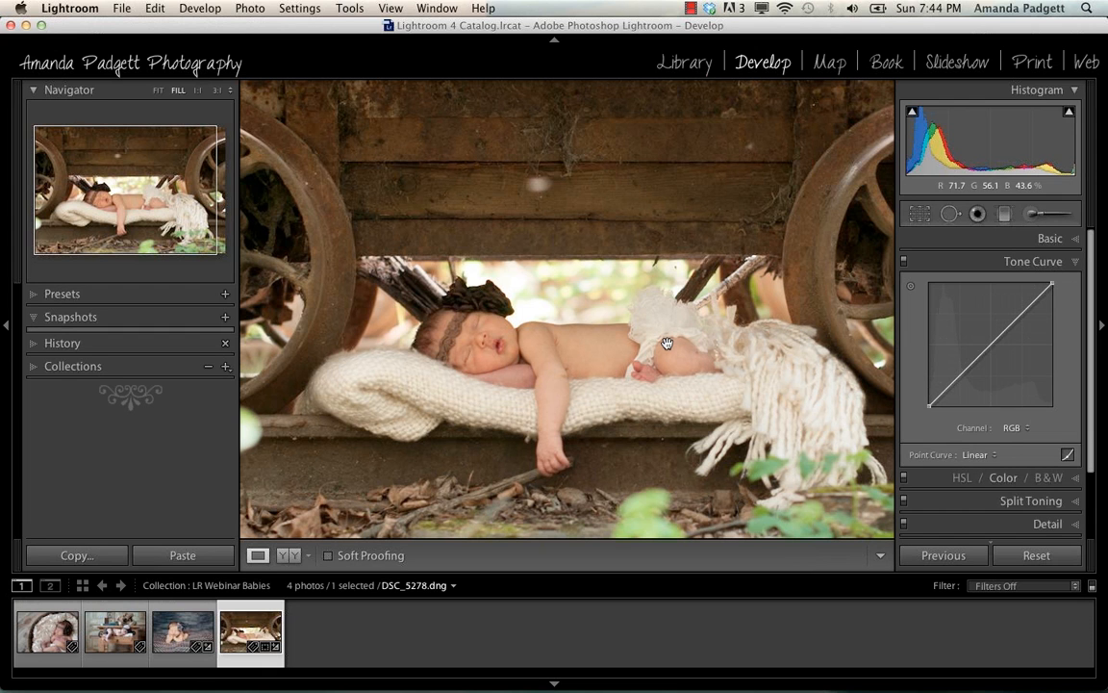
Apply the Soft Orchid RAW LR4 preset from DreamyBabyLR4RAW to the wagon photo.
left_click(33, 295)
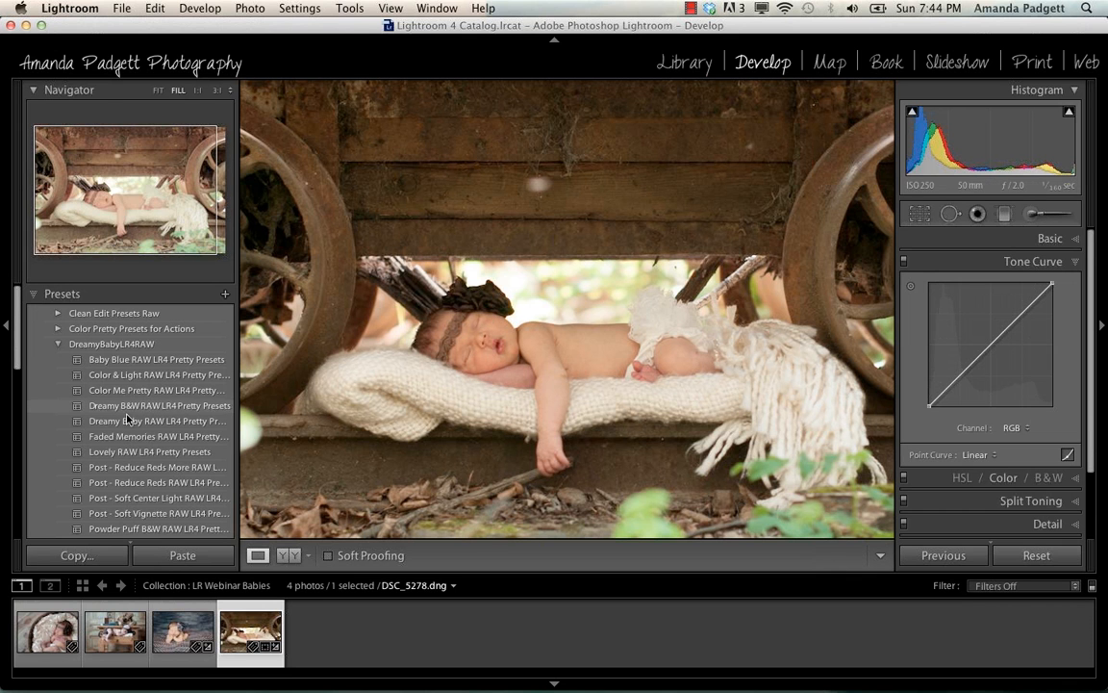
scroll(126, 423, "down", 1)
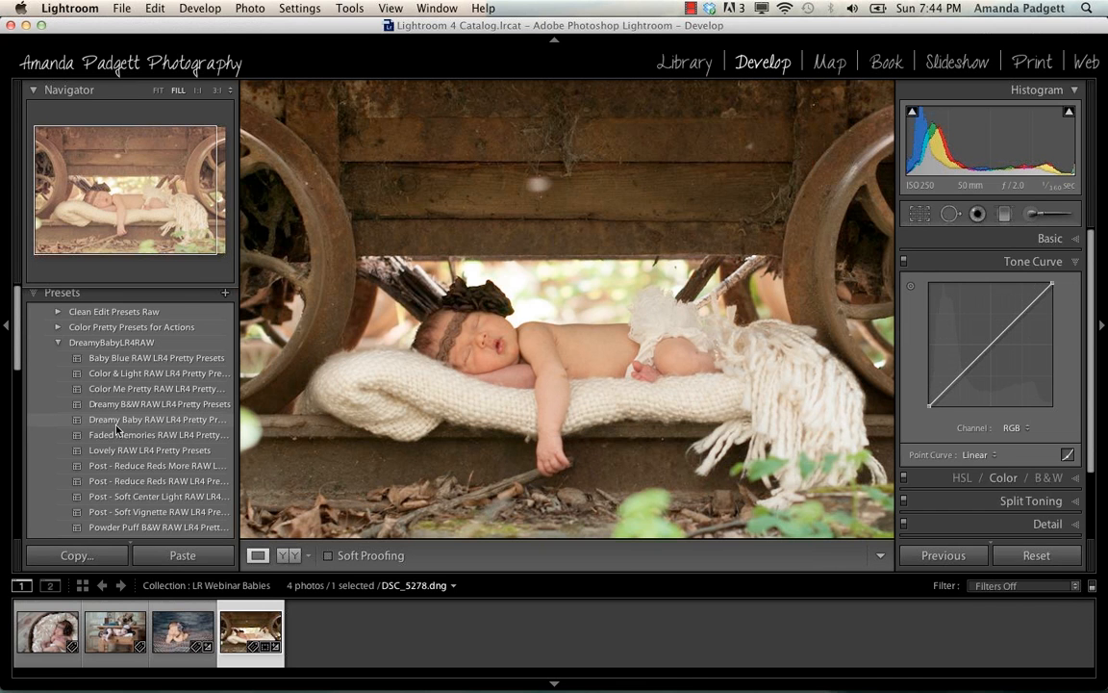
scroll(117, 429, "down", 1)
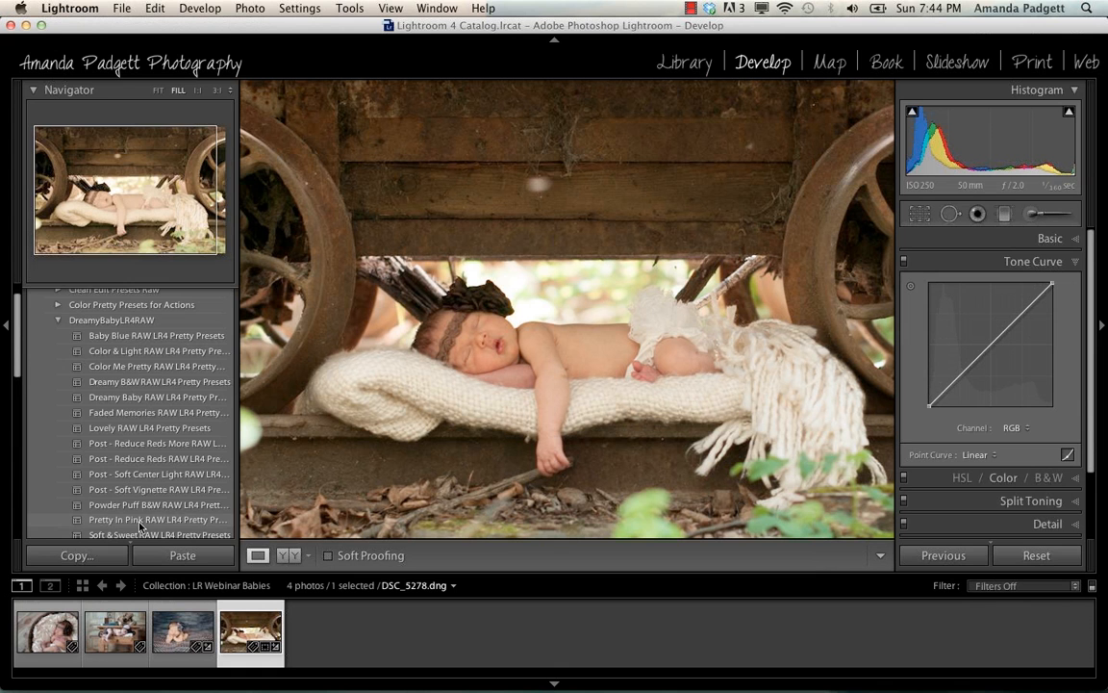
scroll(145, 468, "up", 1)
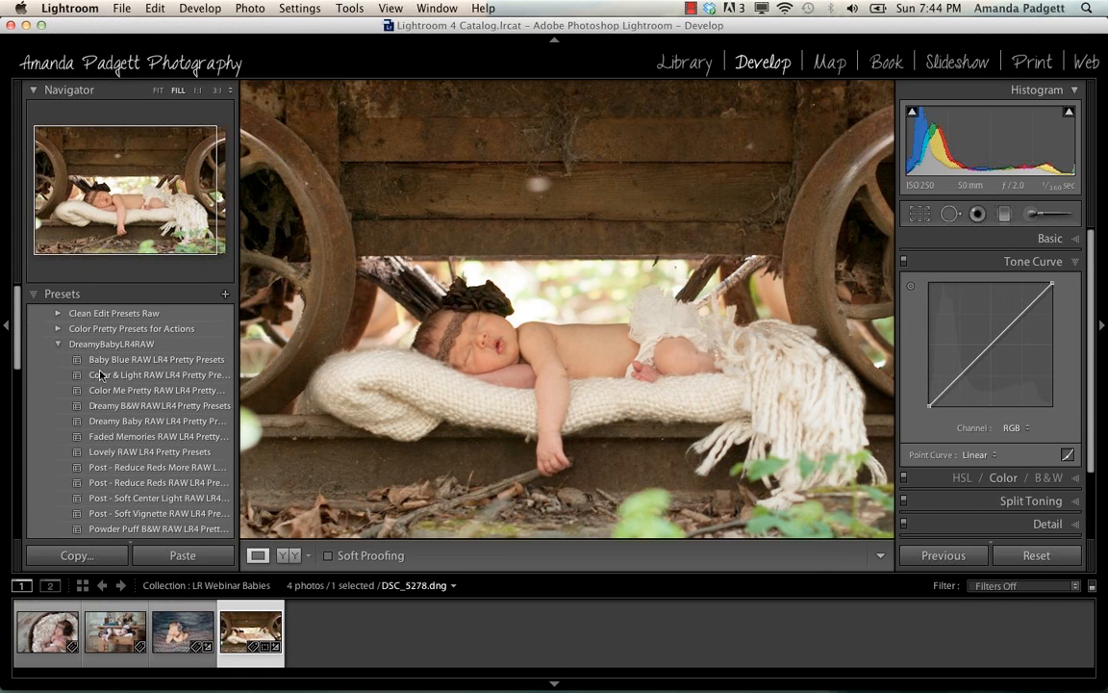
scroll(157, 437, "down", 2)
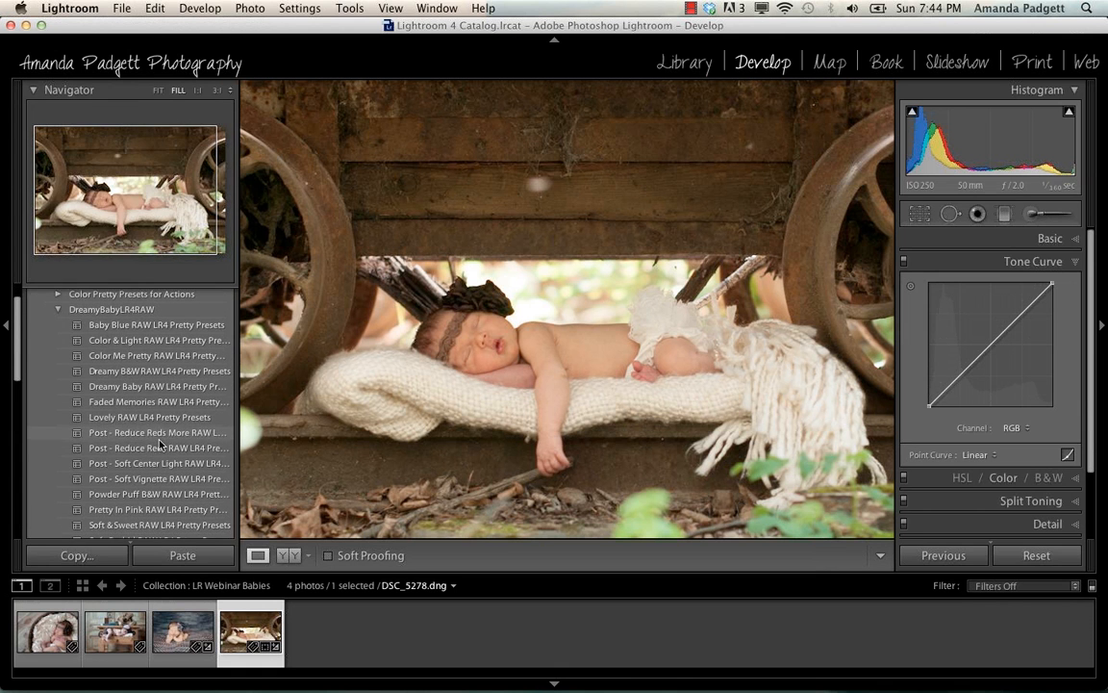
scroll(159, 446, "down", 1)
left_click(154, 521)
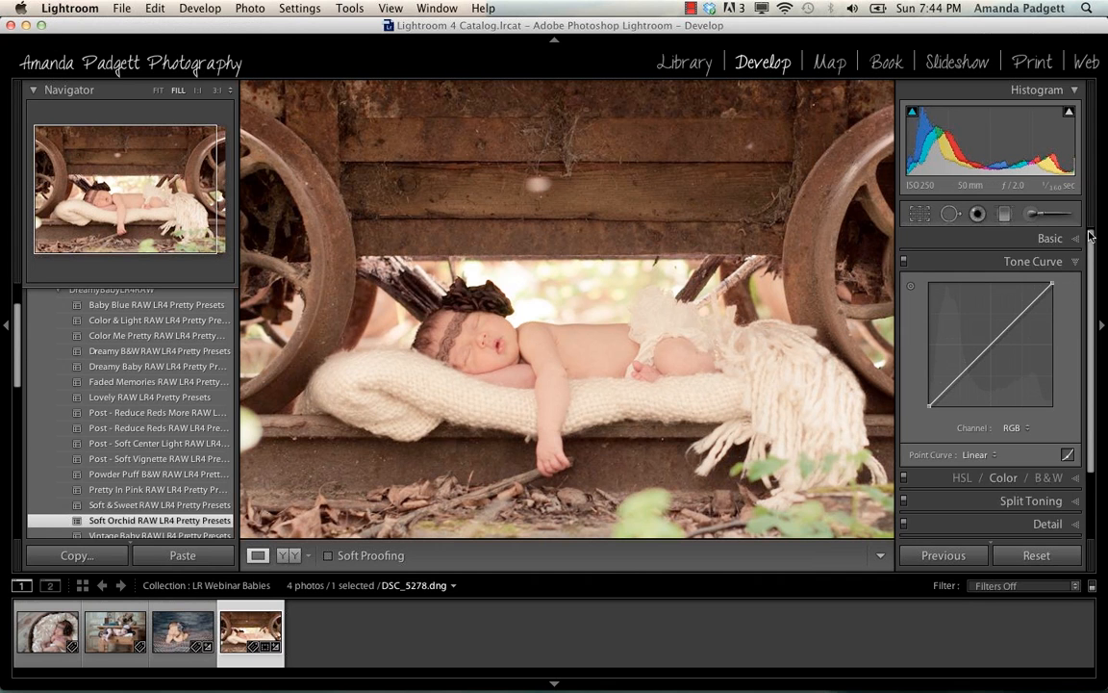
Set the photo's white balance to a Temp of 6269 and a Tint of -12.
left_click(1051, 238)
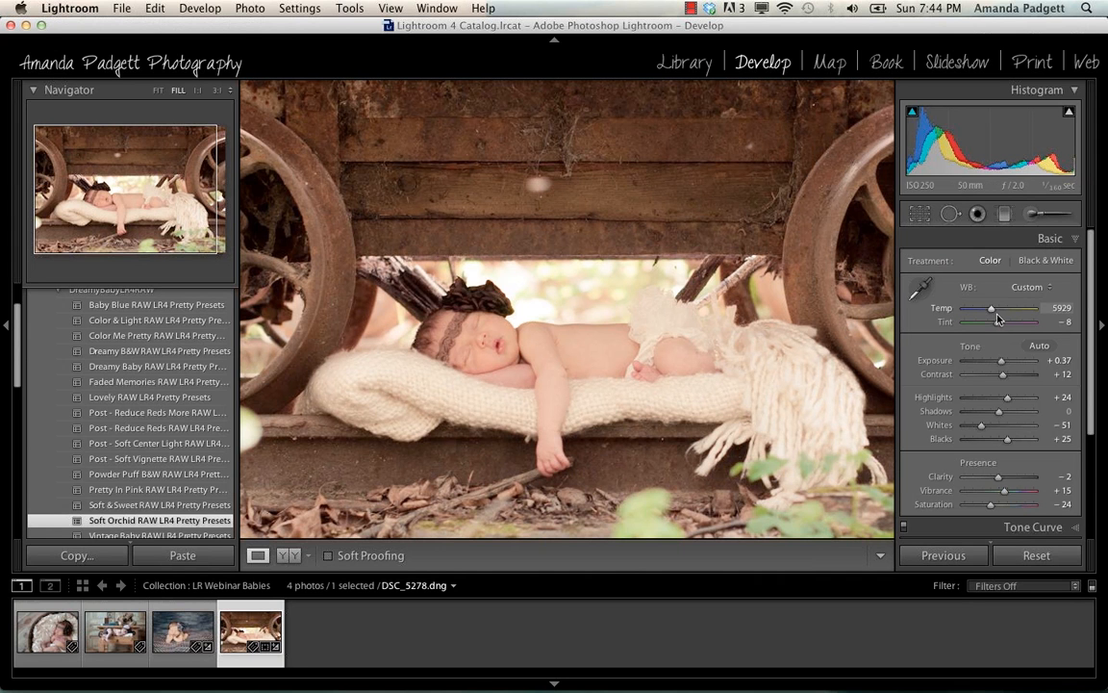
left_click_drag(991, 309, 995, 309)
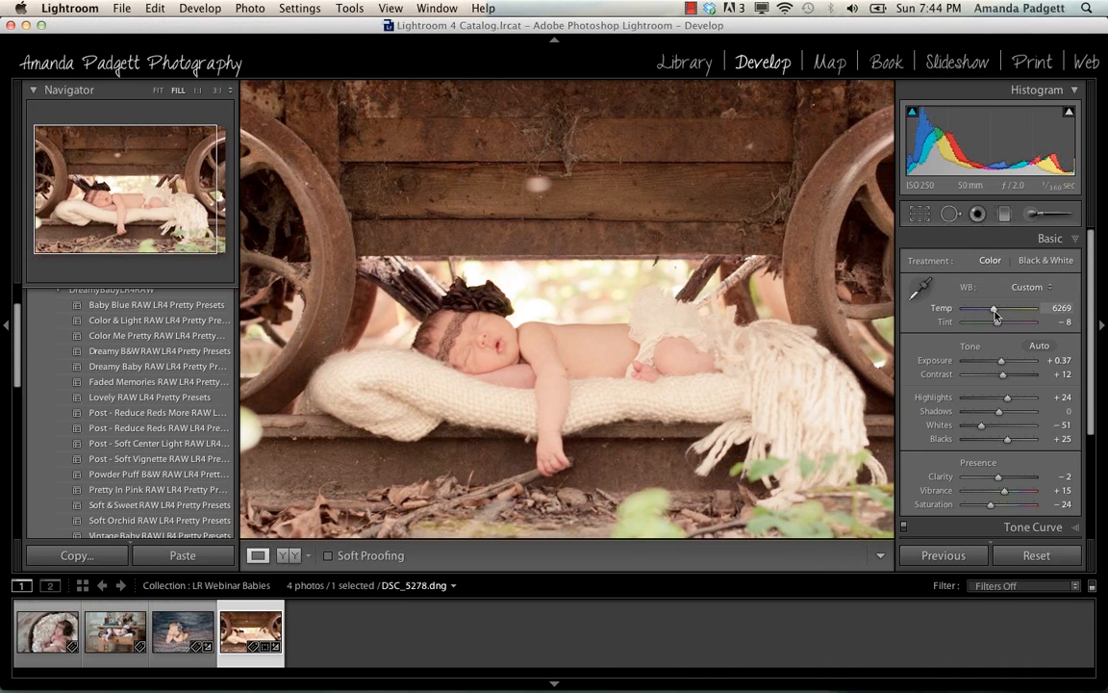
left_click_drag(997, 323, 997, 327)
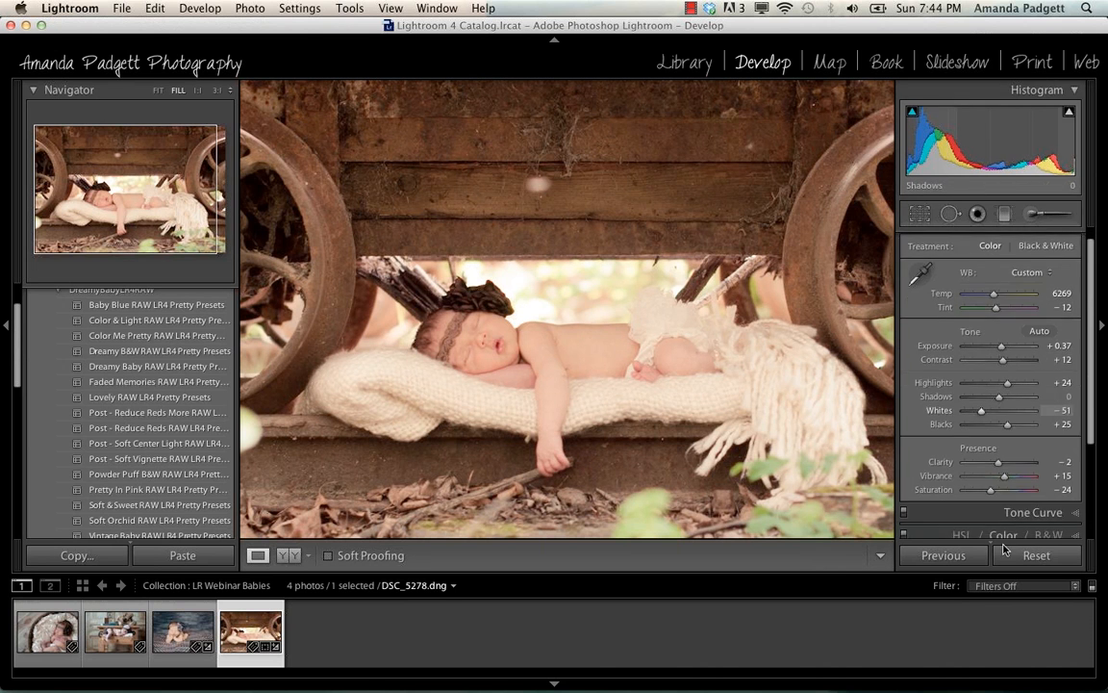
Set the tone curve's point curve to Medium Contrast and apply the Post - Soft Vignette RAW preset.
scroll(1003, 501, "down", 2)
left_click(1000, 498)
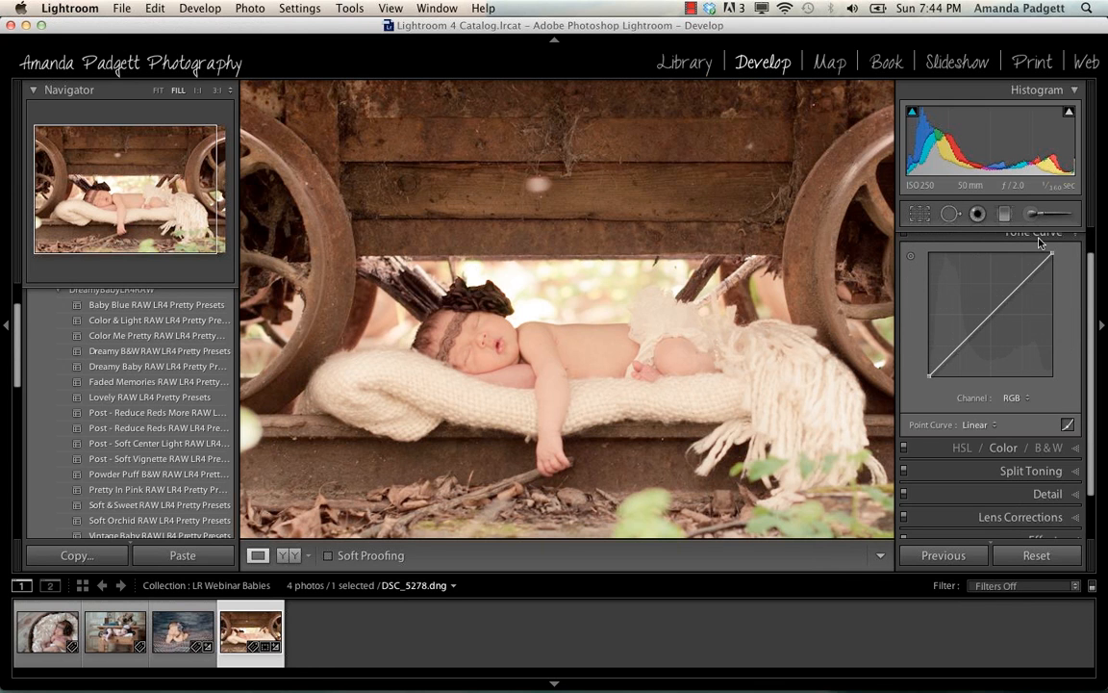
left_click(980, 425)
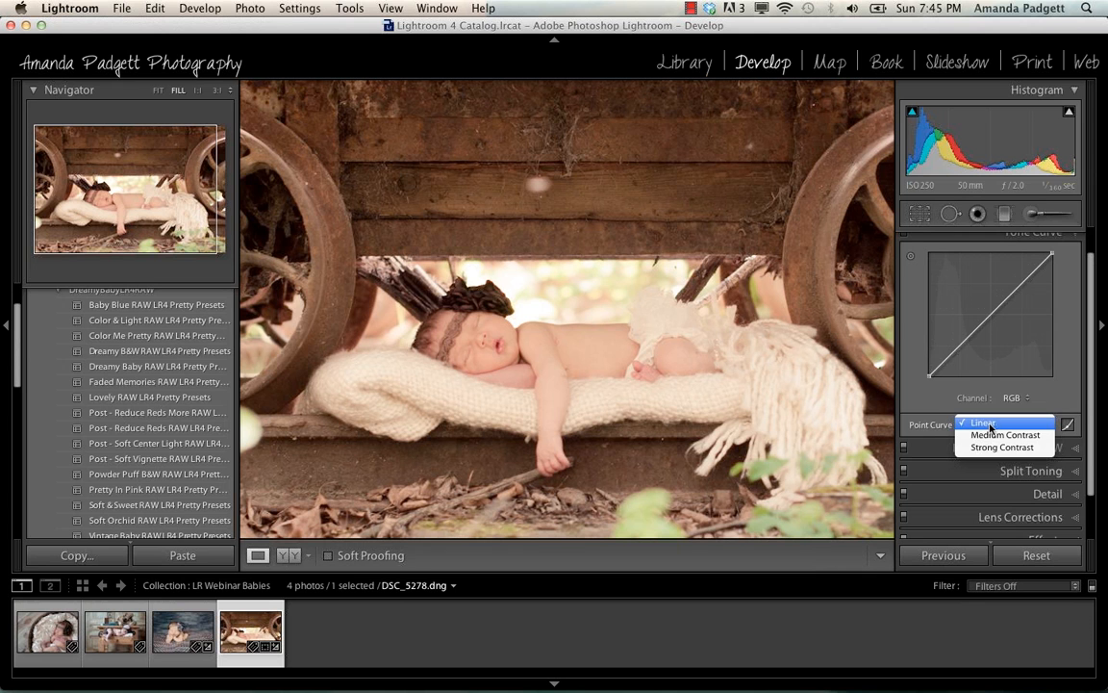
left_click(988, 425)
left_click(984, 425)
left_click(986, 435)
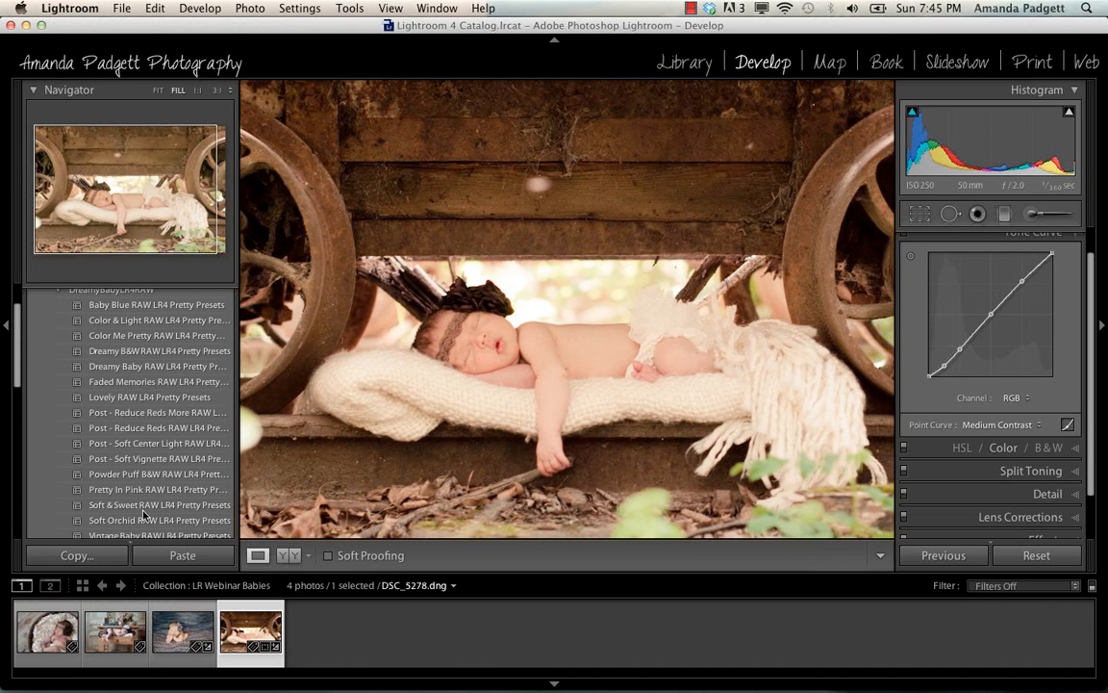
scroll(147, 507, "down", 1)
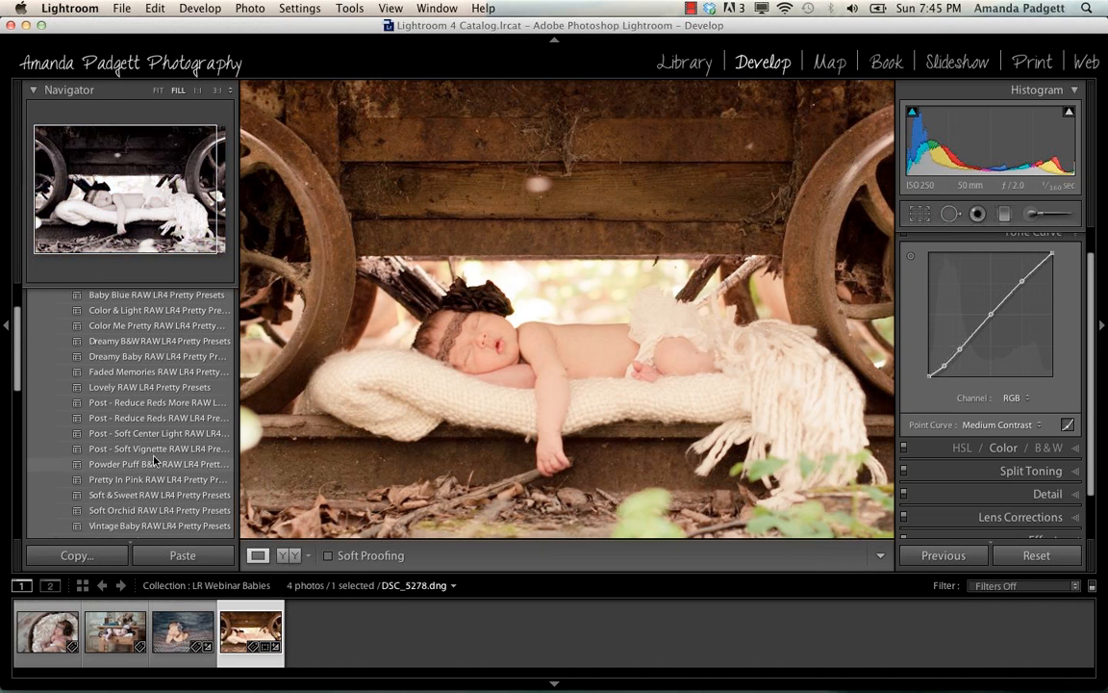
left_click(160, 450)
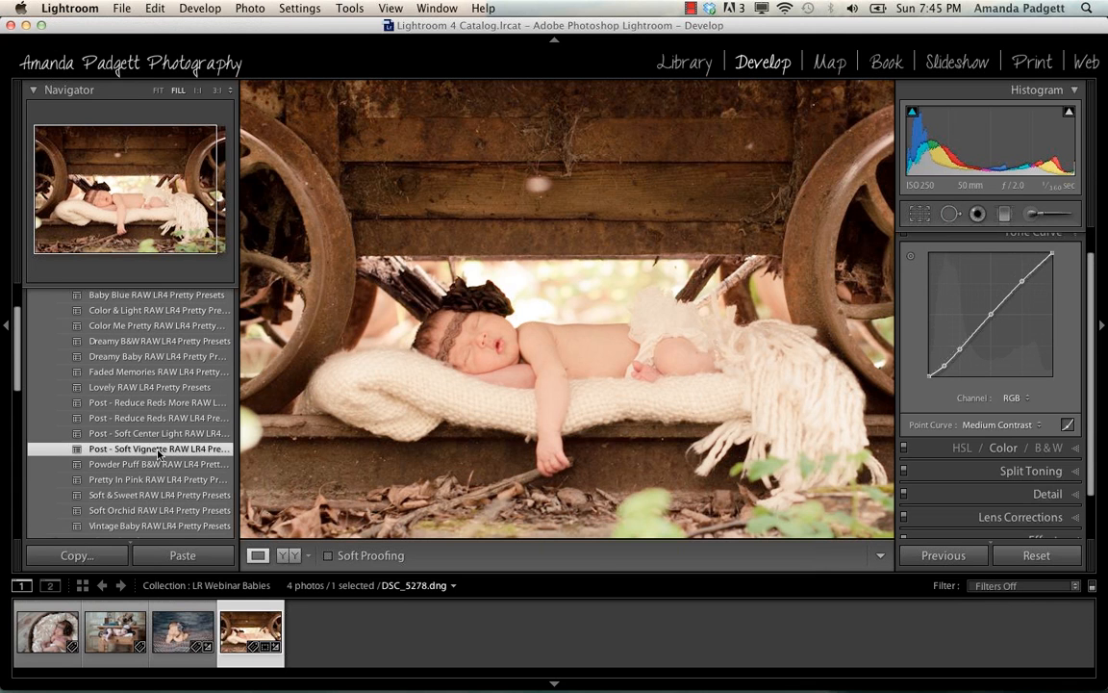
Set up the Adjustment Brush with the 4 Baby Fix Reds effect and density 90, with the baby shown enlarged at 1:1.
left_click(1033, 215)
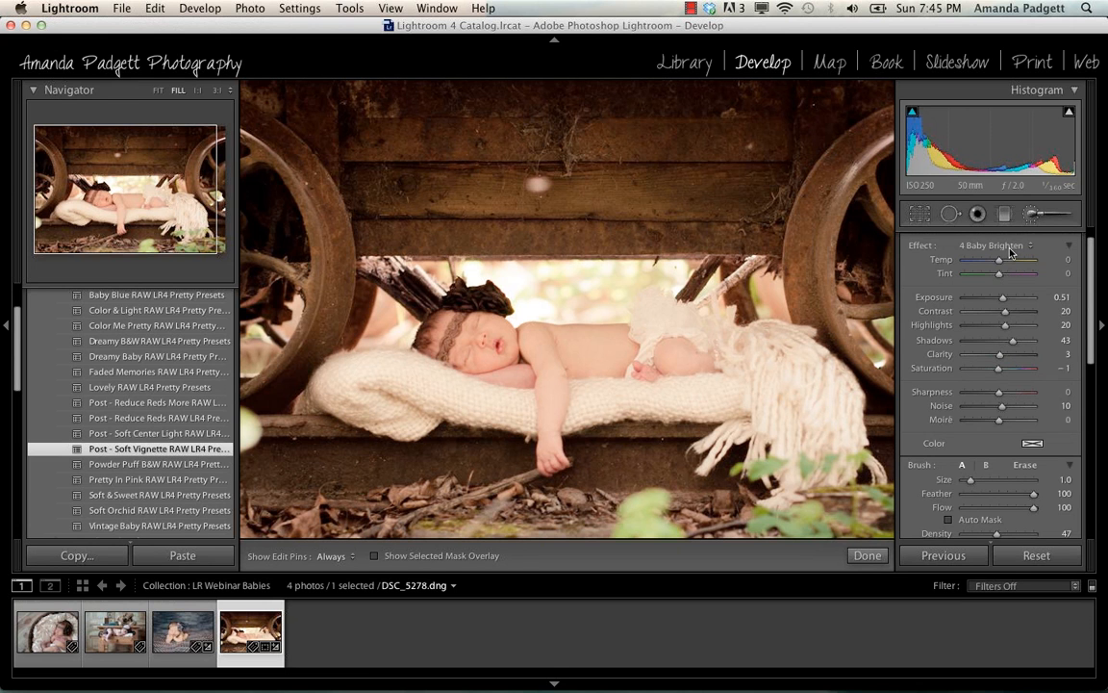
left_click(1009, 247)
left_click(996, 306)
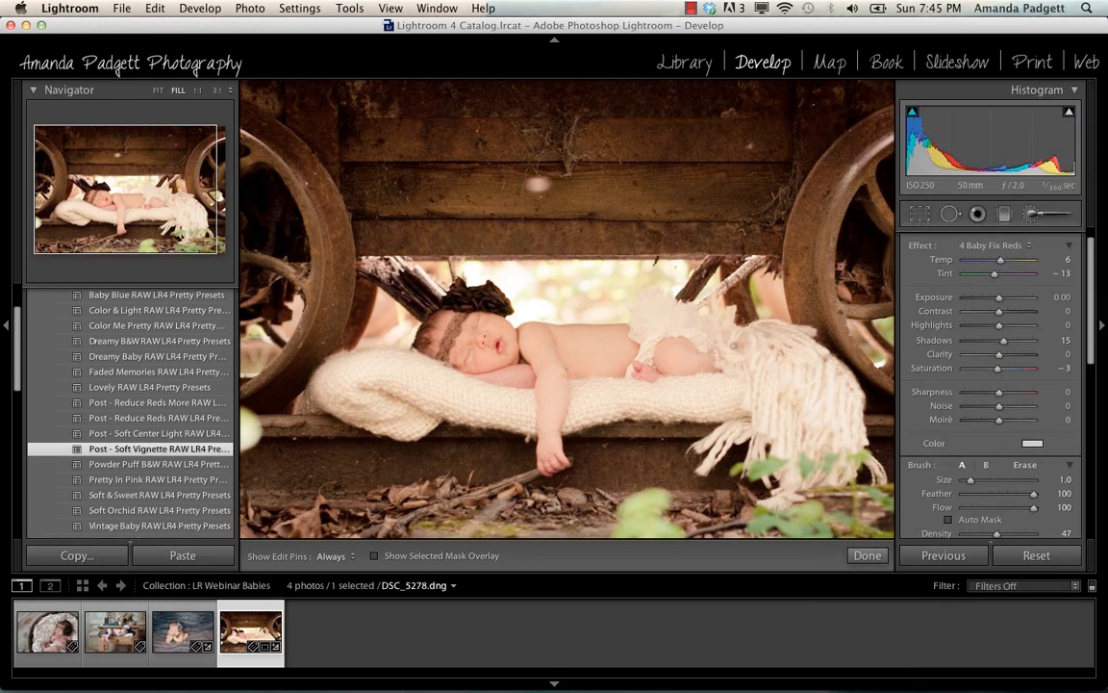
key("space")
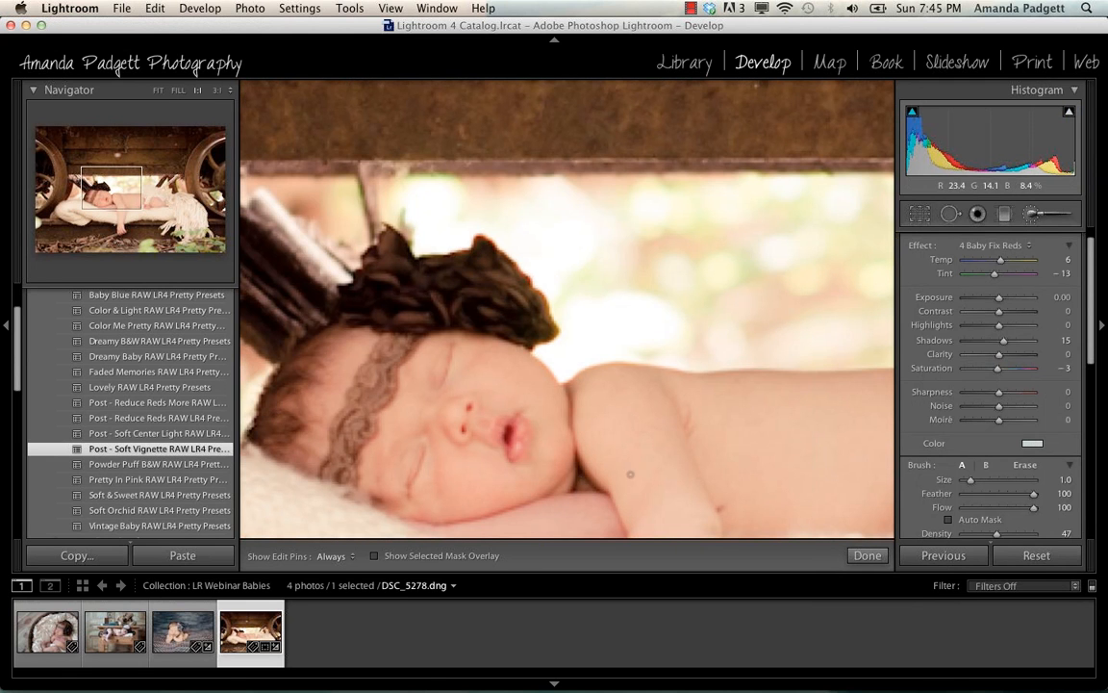
left_click_drag(585, 339, 458, 178)
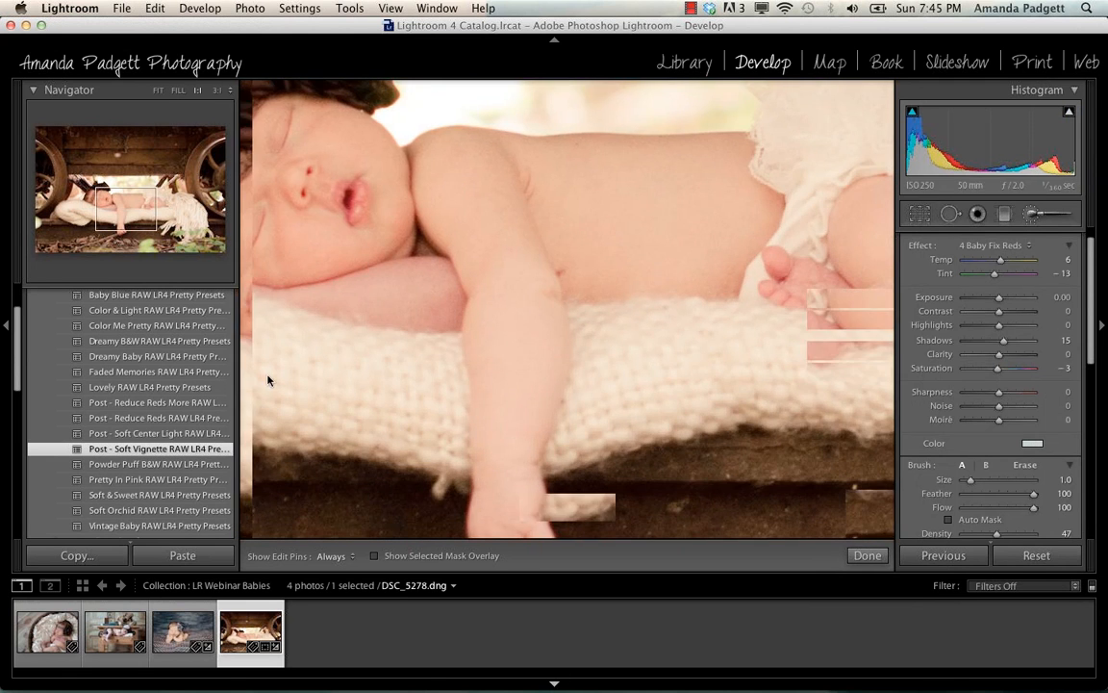
key("F6")
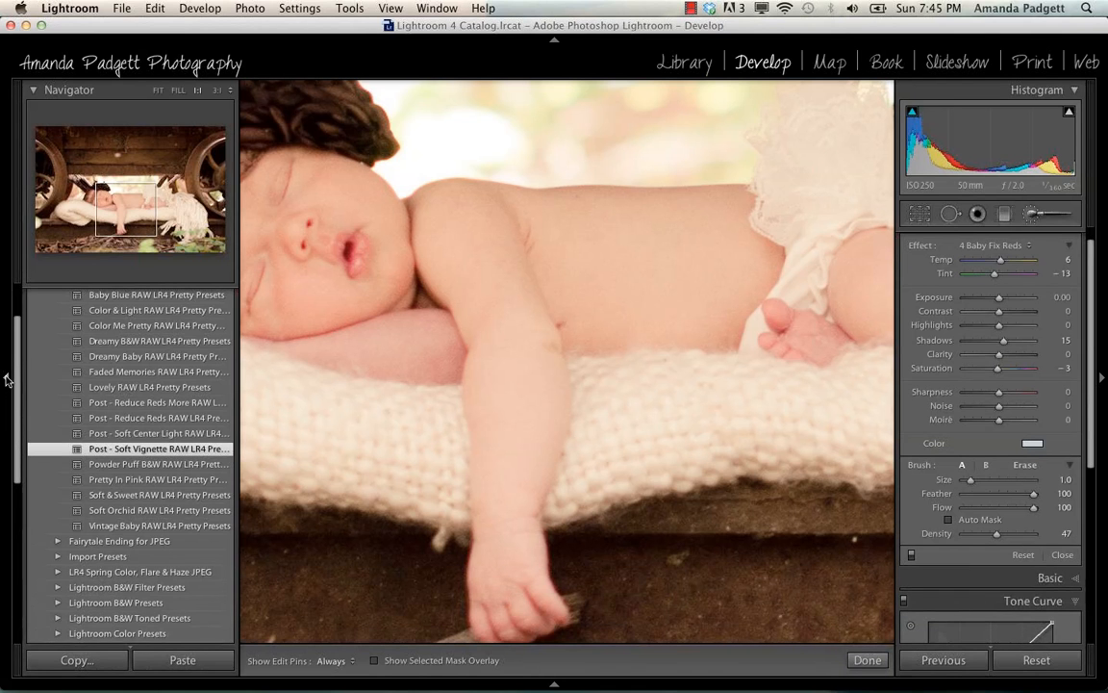
left_click(5, 379)
left_click_drag(997, 533, 1025, 534)
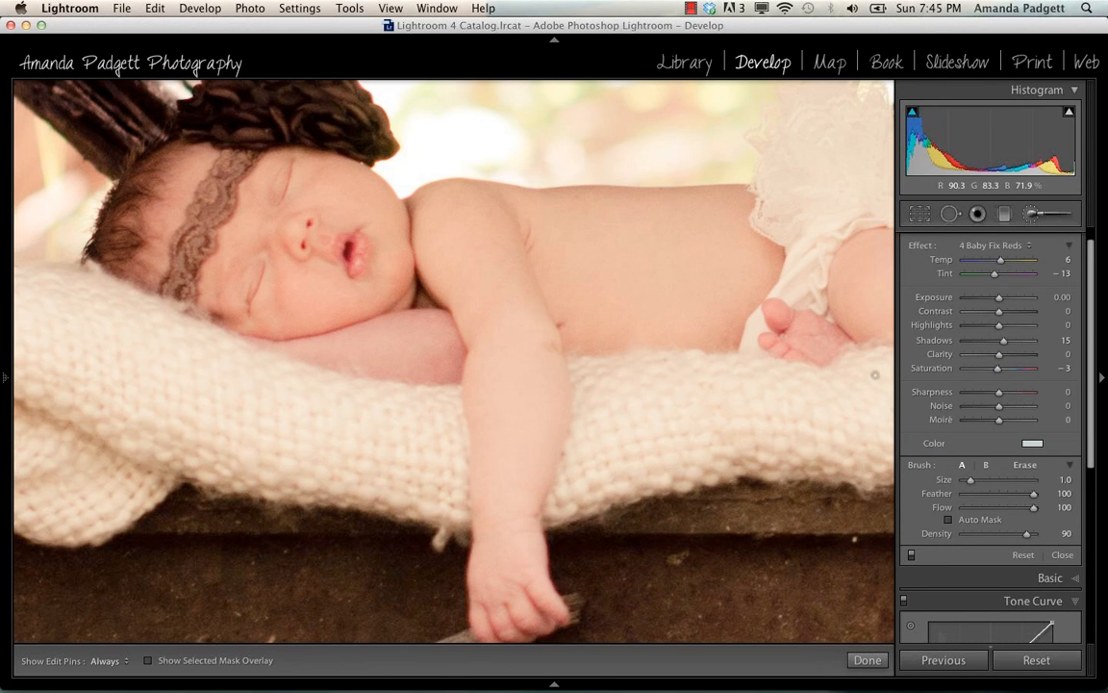
Paint the 4 Baby Fix Reds correction over the baby's foot, enlarging the brush to size 7.0 and hiding the edit pins.
key("bracketright")
key("bracketright")
key("h")
key("bracketright")
key("h")
key("bracketright")
key("bracketright")
key("bracketright")
key("h")
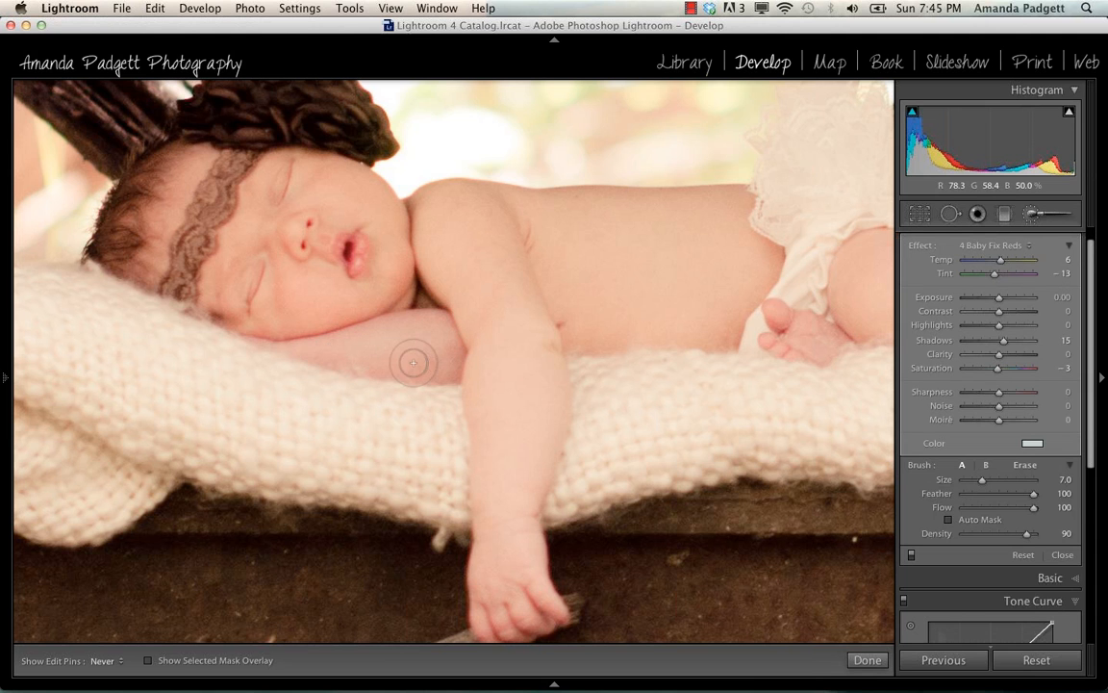
Reduce the brush to size 5.0 and paint a new 4 Baby Fix Reds mask over the red areas of the baby's face.
key("h")
key("bracketleft")
key("bracketleft")
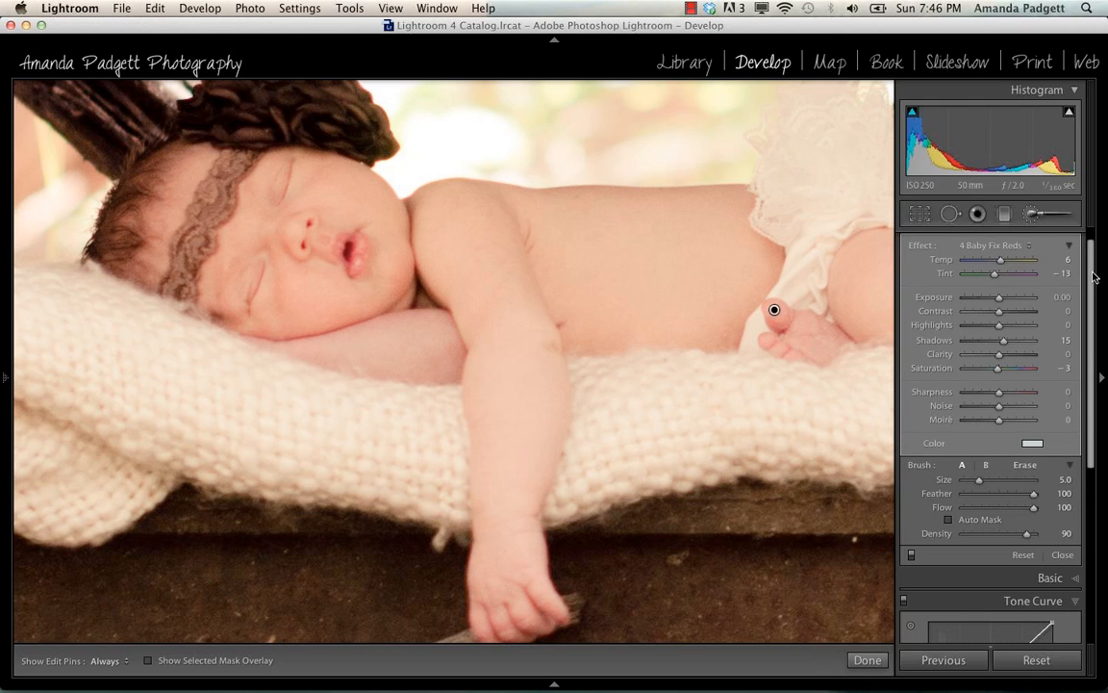
scroll(1094, 277, "up", 2)
left_click(1031, 241)
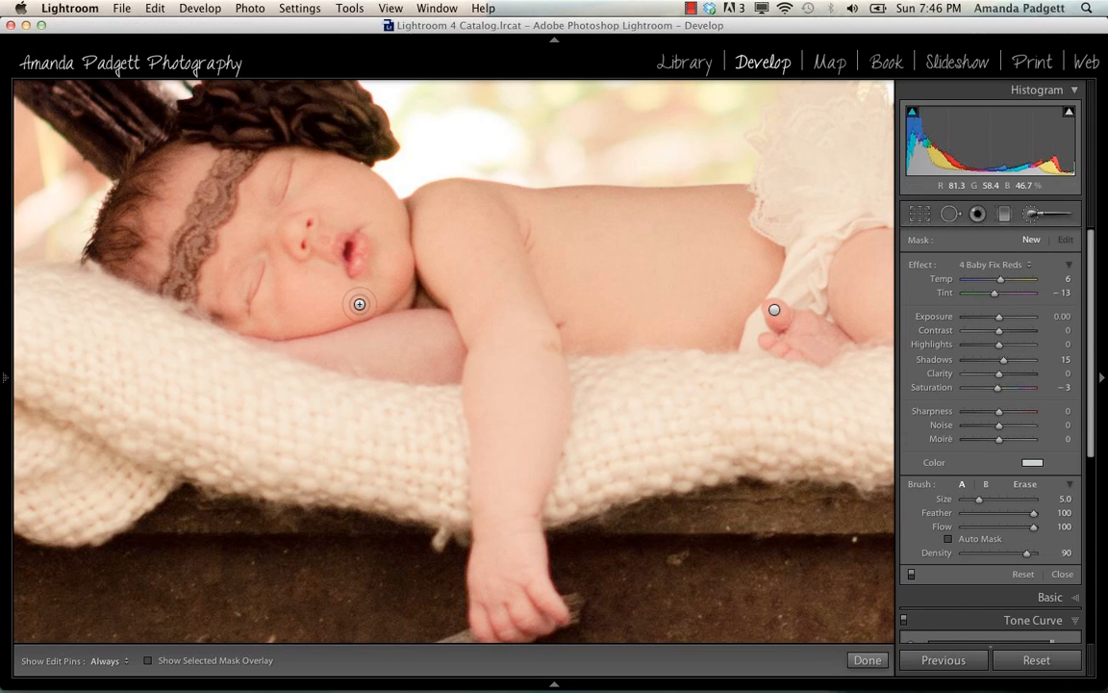
key("h")
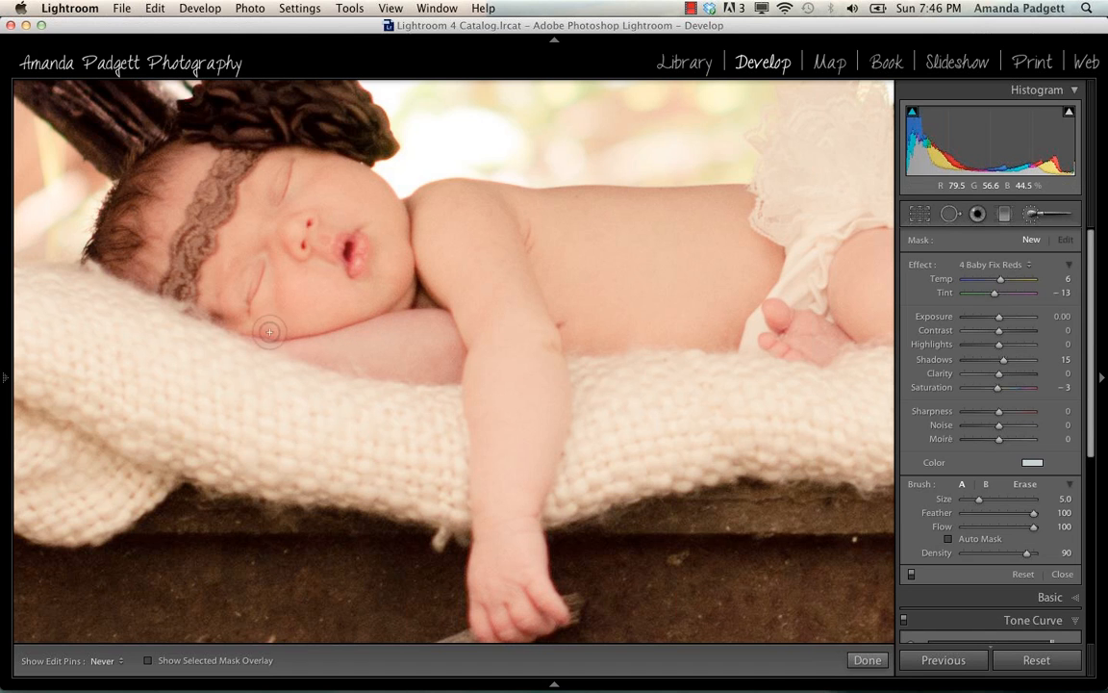
key("h")
key("h")
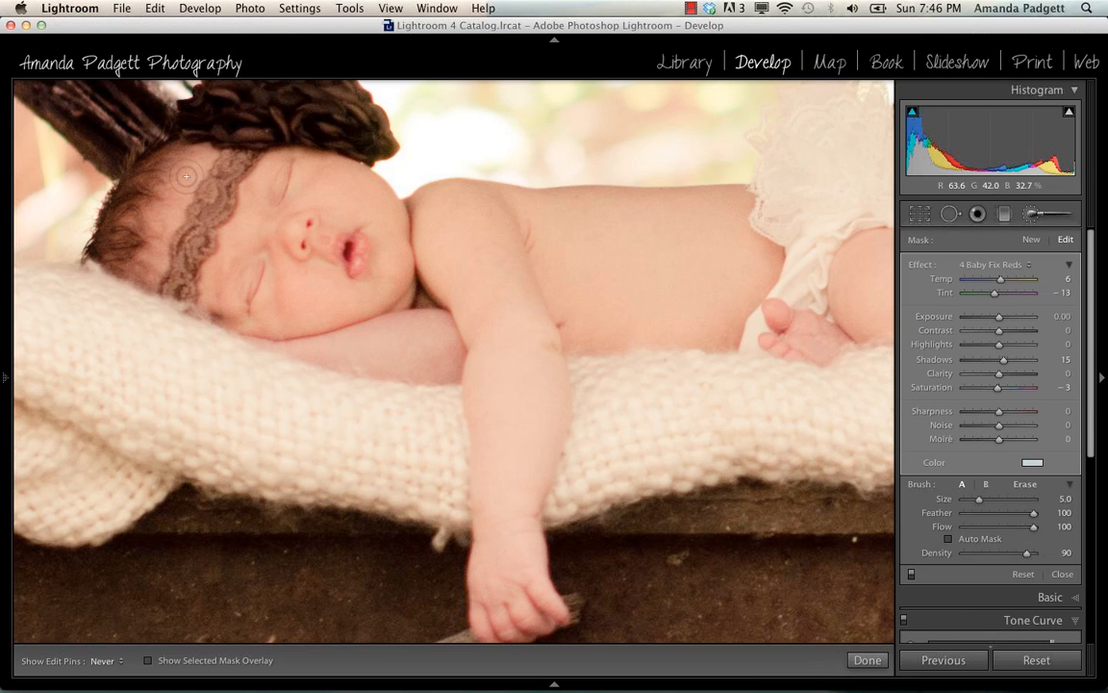
key("h")
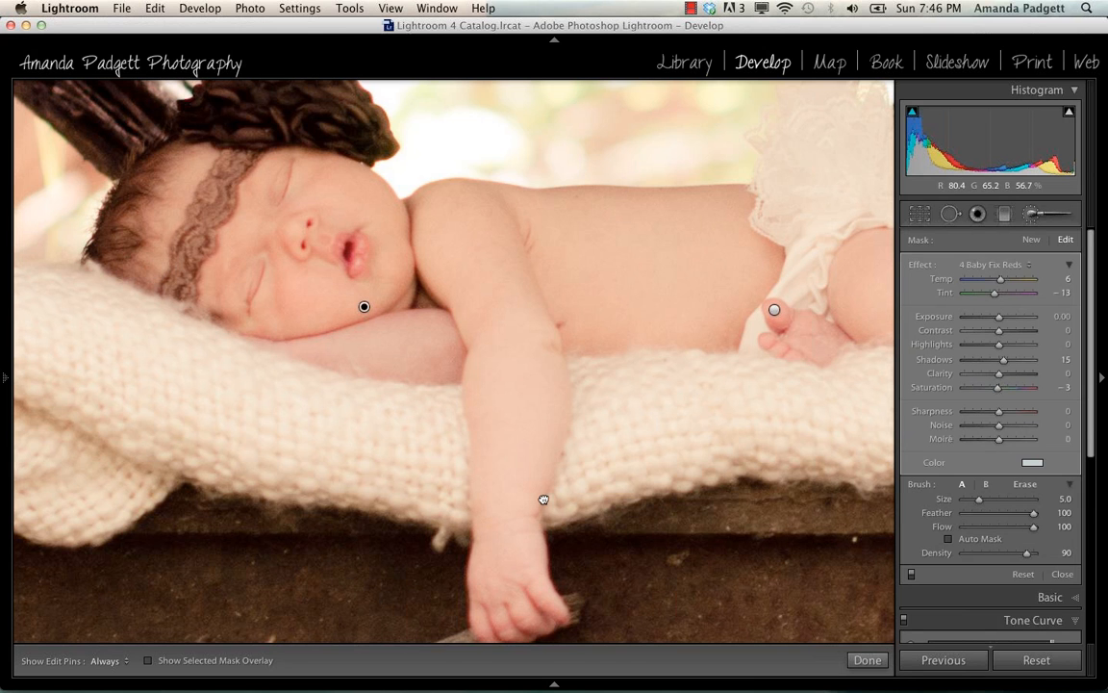
Extend the face's 4 Baby Fix Reds mask to the baby's hanging arm and hand.
scroll(544, 503, "down", 4)
key("h")
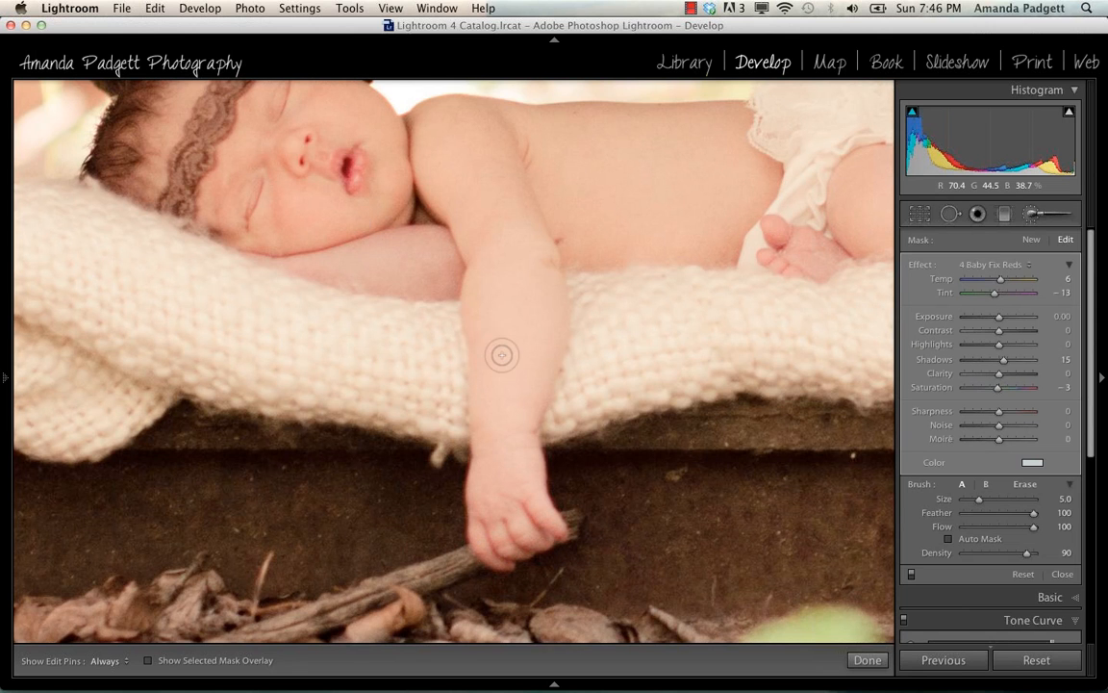
key("h")
scroll(436, 371, "up", 5)
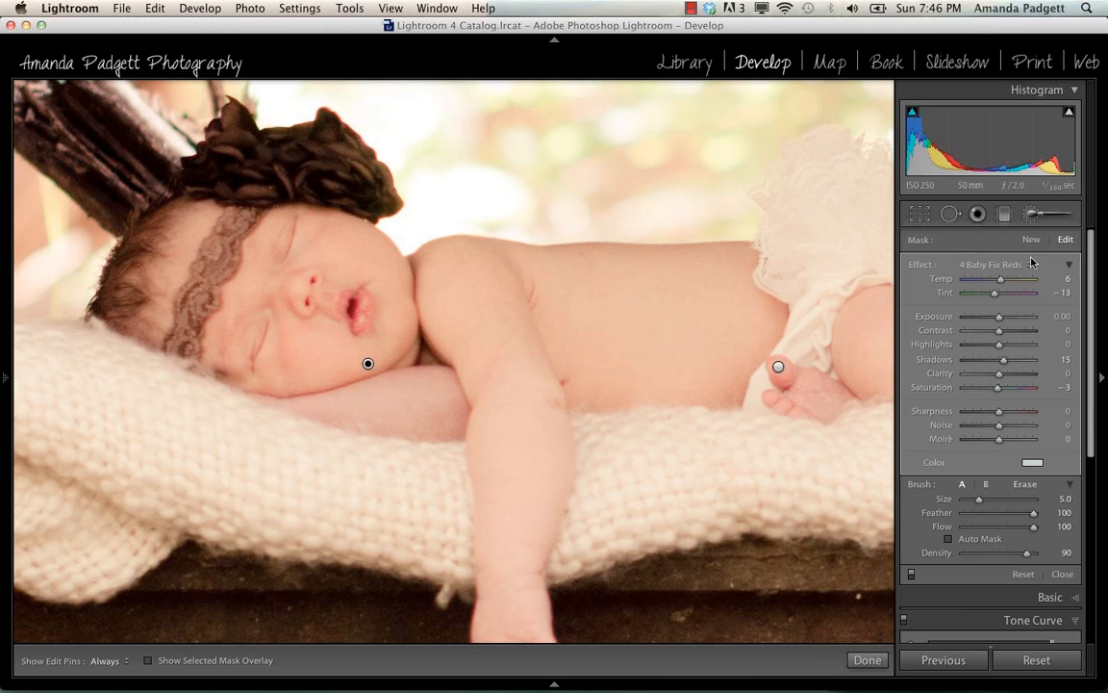
Start a new brush mask with the 4 Baby Skin Smooth effect, brush size 10.0 and density 97.
left_click(1036, 240)
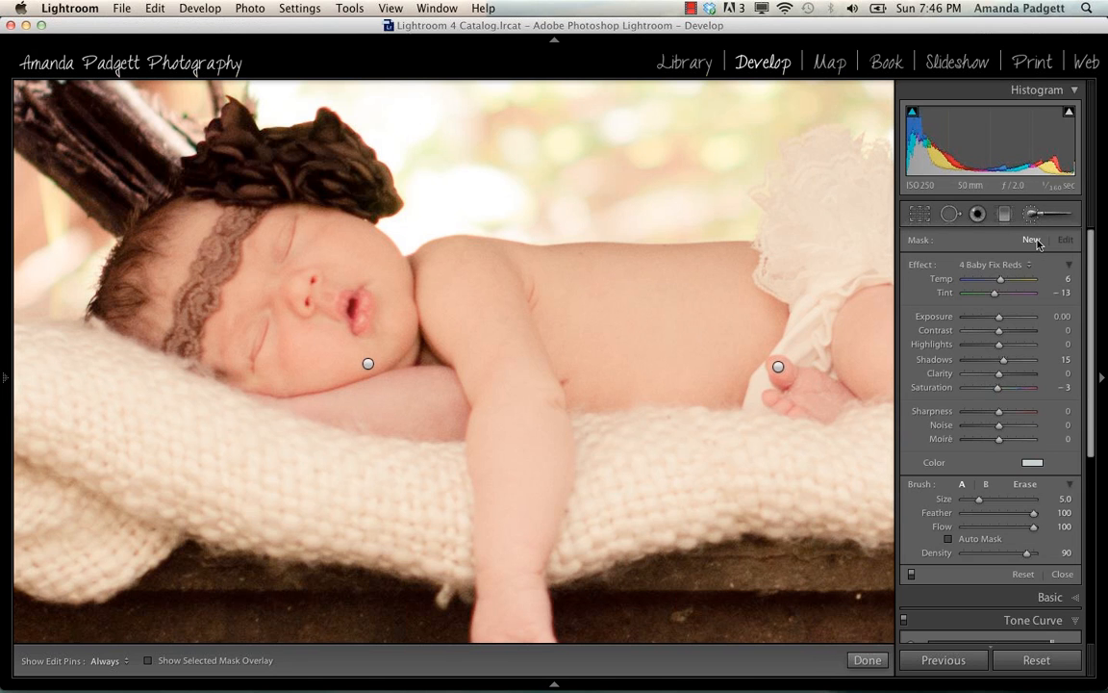
left_click(999, 266)
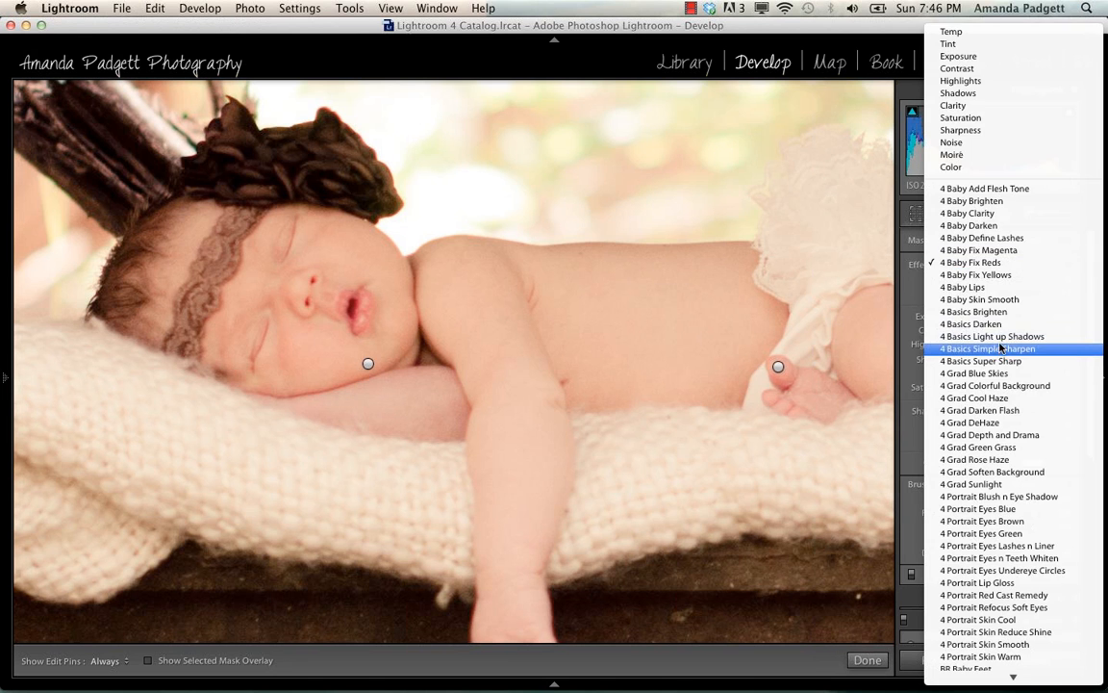
left_click(1010, 301)
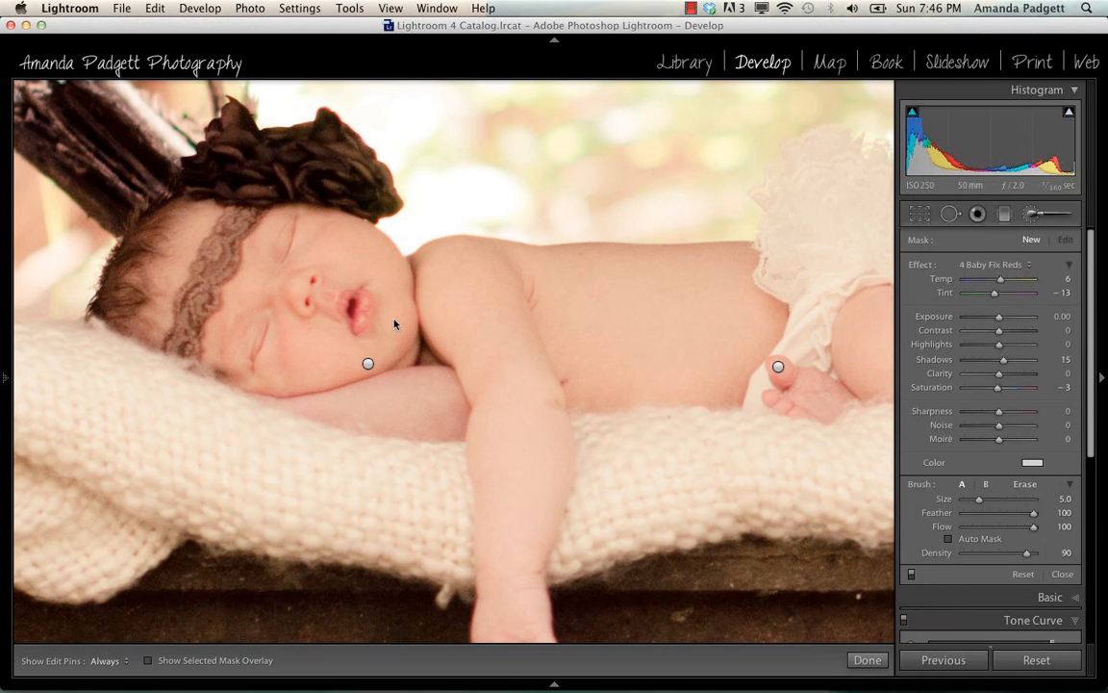
key("bracketright")
key("bracketright")
key("bracketright")
key("bracketright")
key("bracketright")
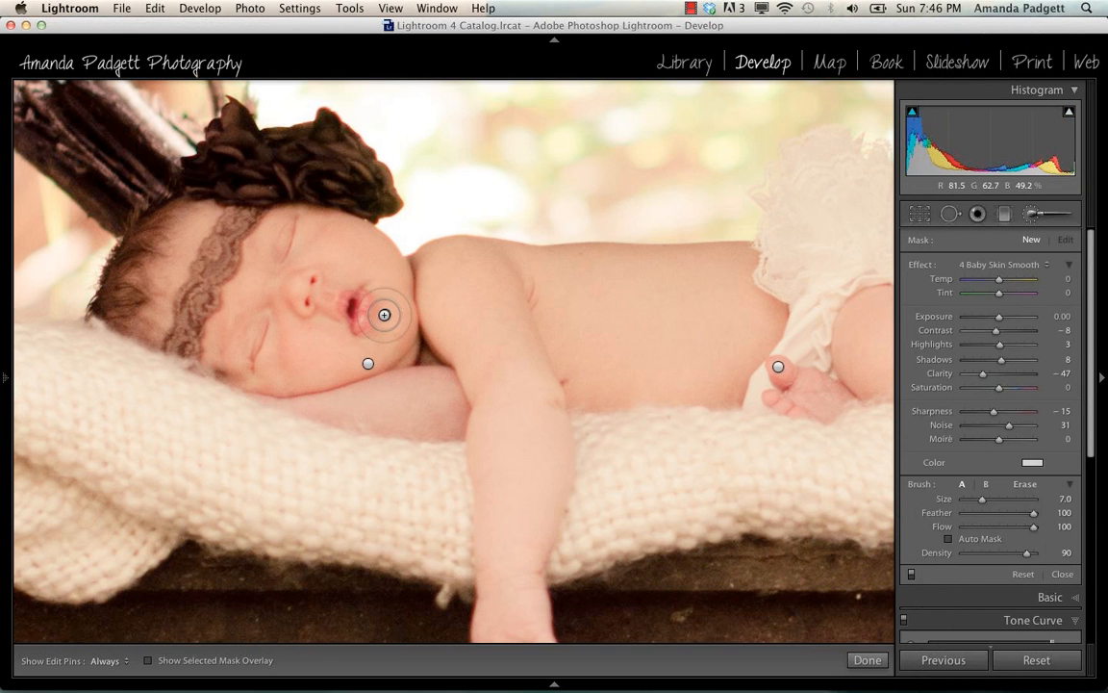
left_click_drag(1027, 553, 1033, 553)
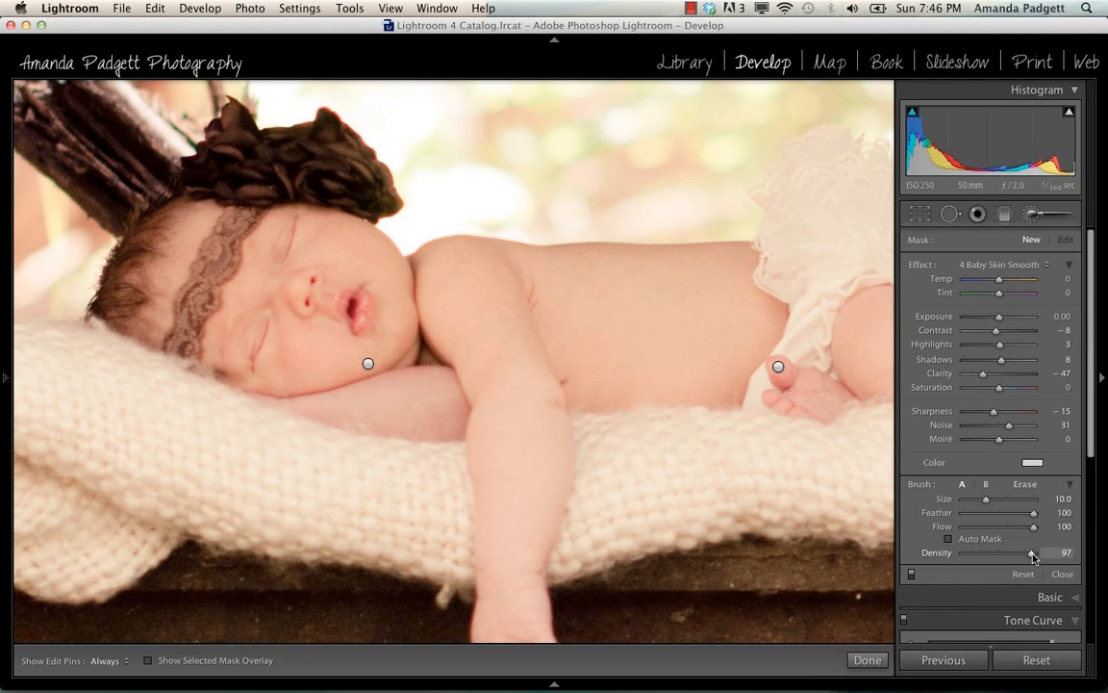
Enlarge the brush to size 12.0 and paint the skin smoothing over the baby's face.
key("bracketright")
key("h")
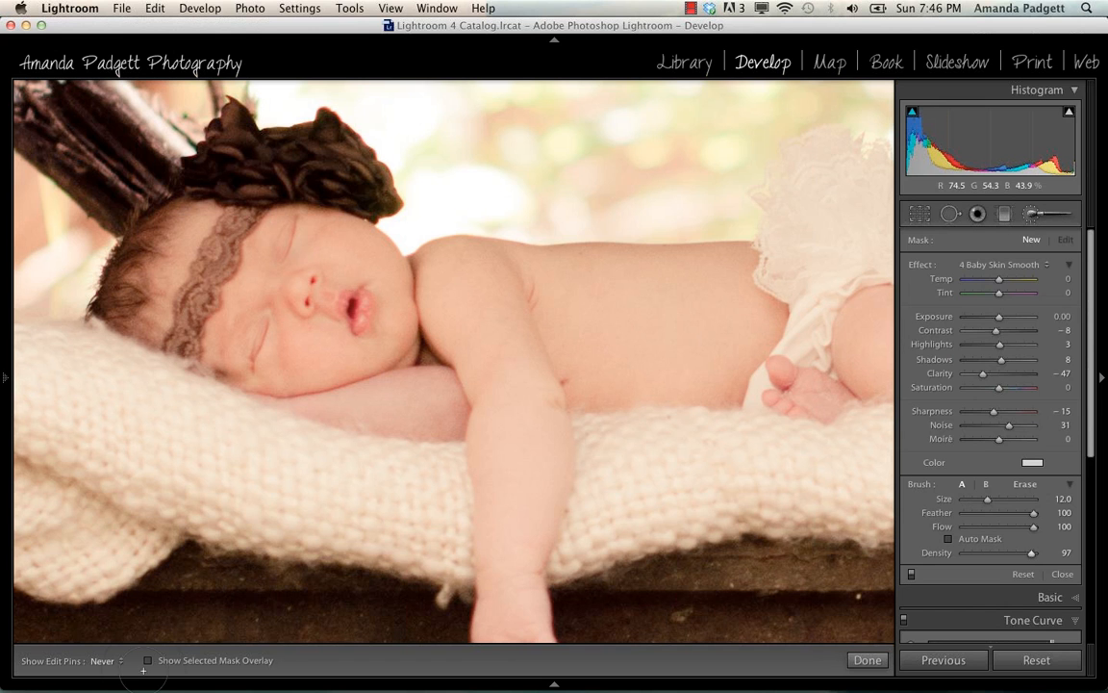
key("h")
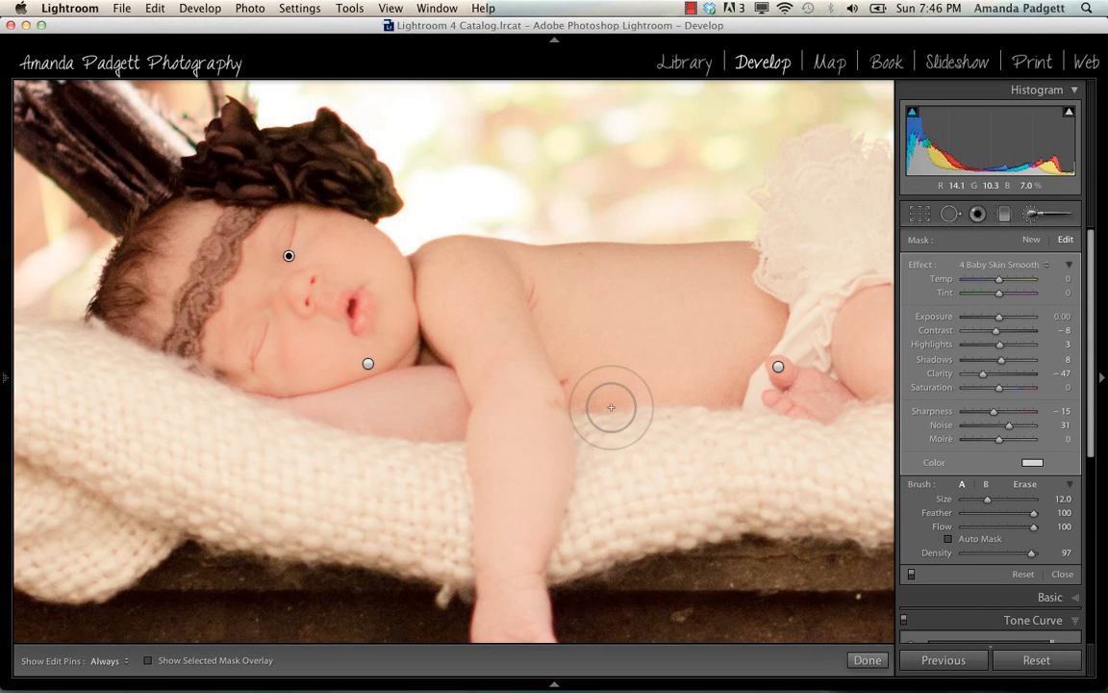
Show the selected mask overlay and extend the 4 Baby Skin Smooth mask over the torso, hanging arm and foot, reducing the brush to size 6.0.
key("o")
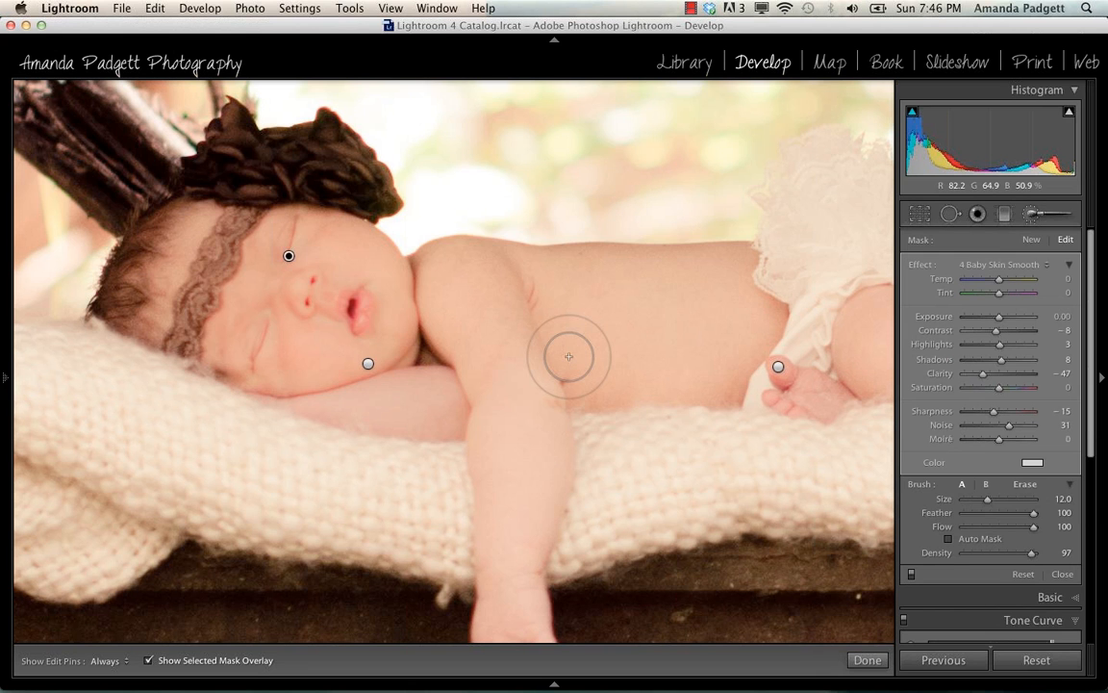
key("h")
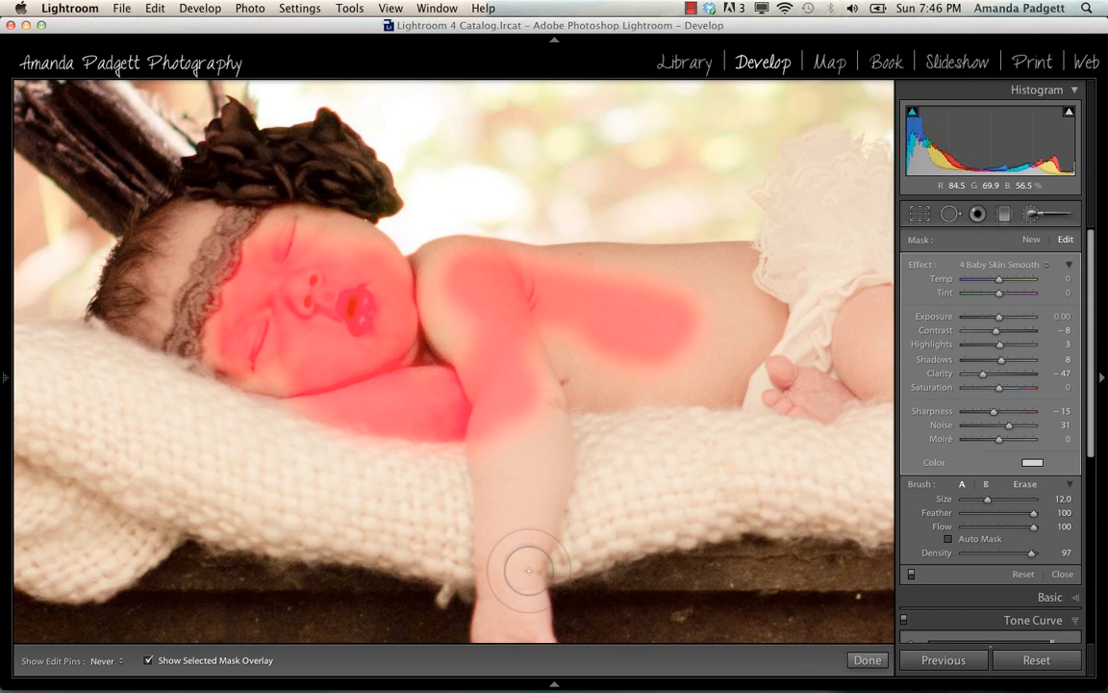
mouse_move(613, 329)
left_mouse_down()
mouse_move(747, 330)
mouse_move(735, 366)
left_mouse_up()
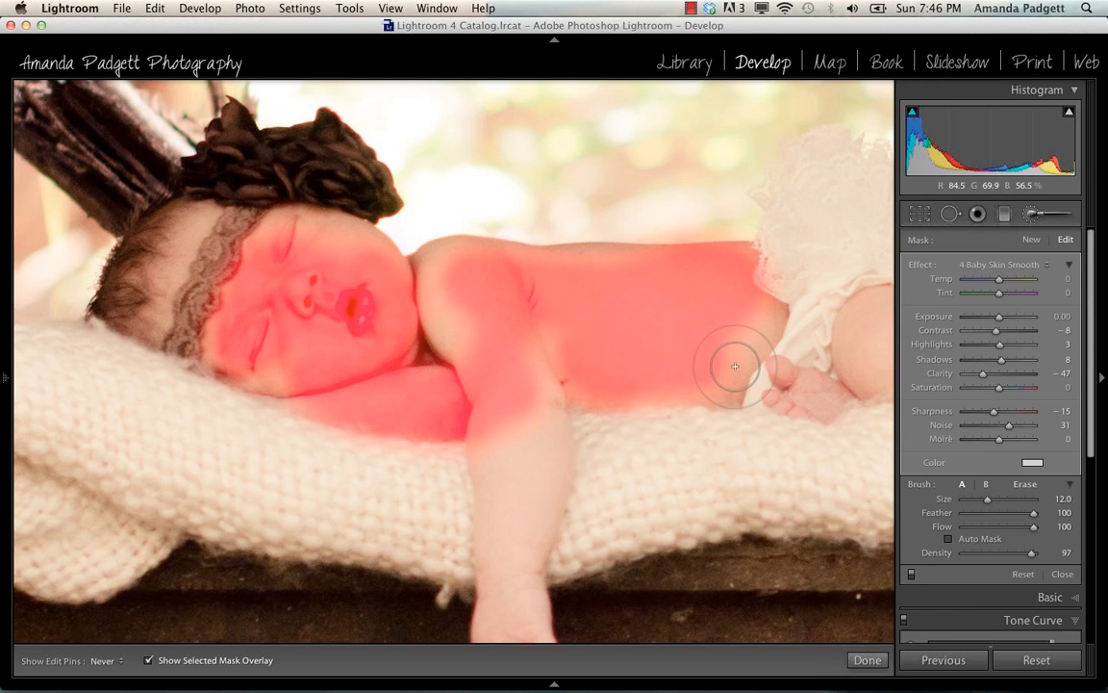
key("h")
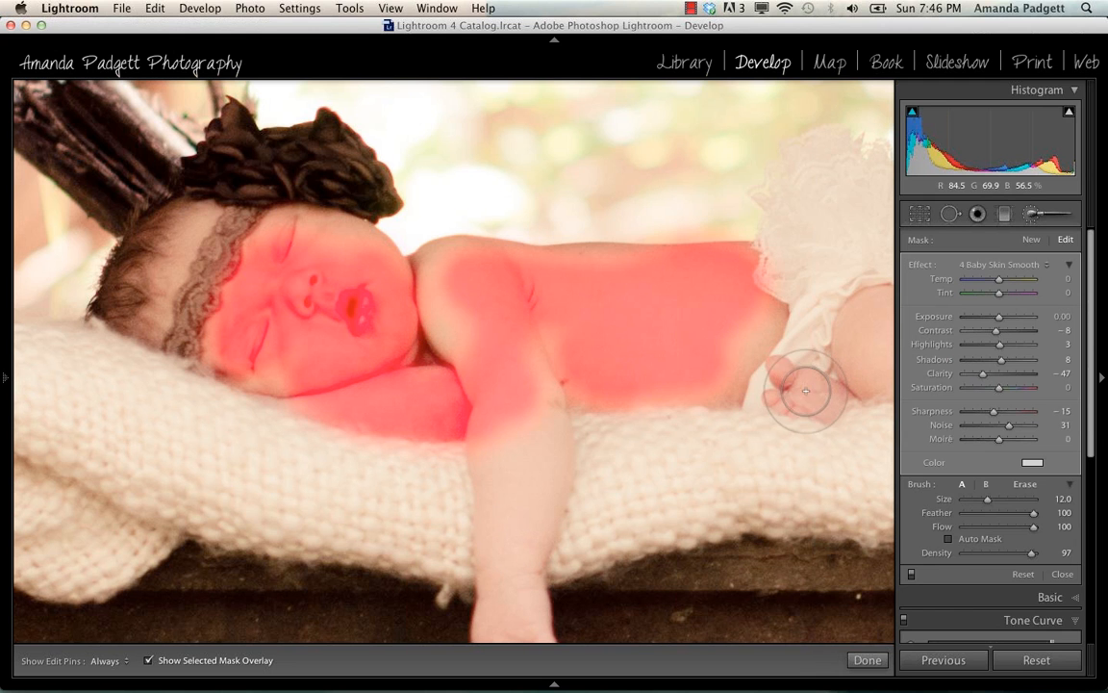
key("h")
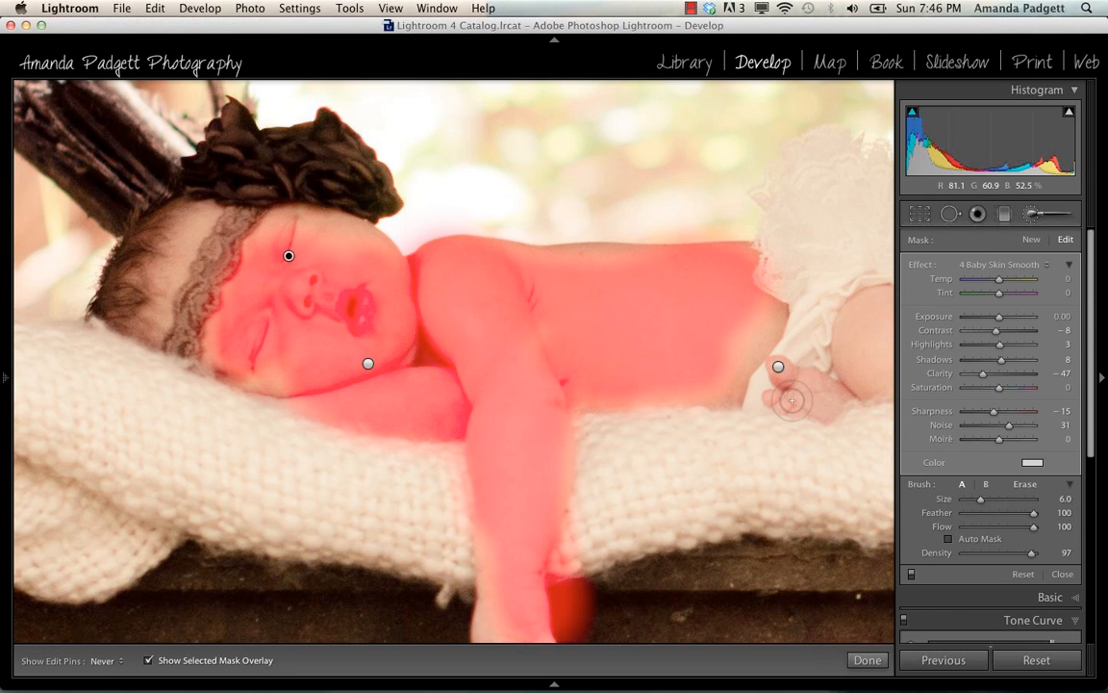
key("h")
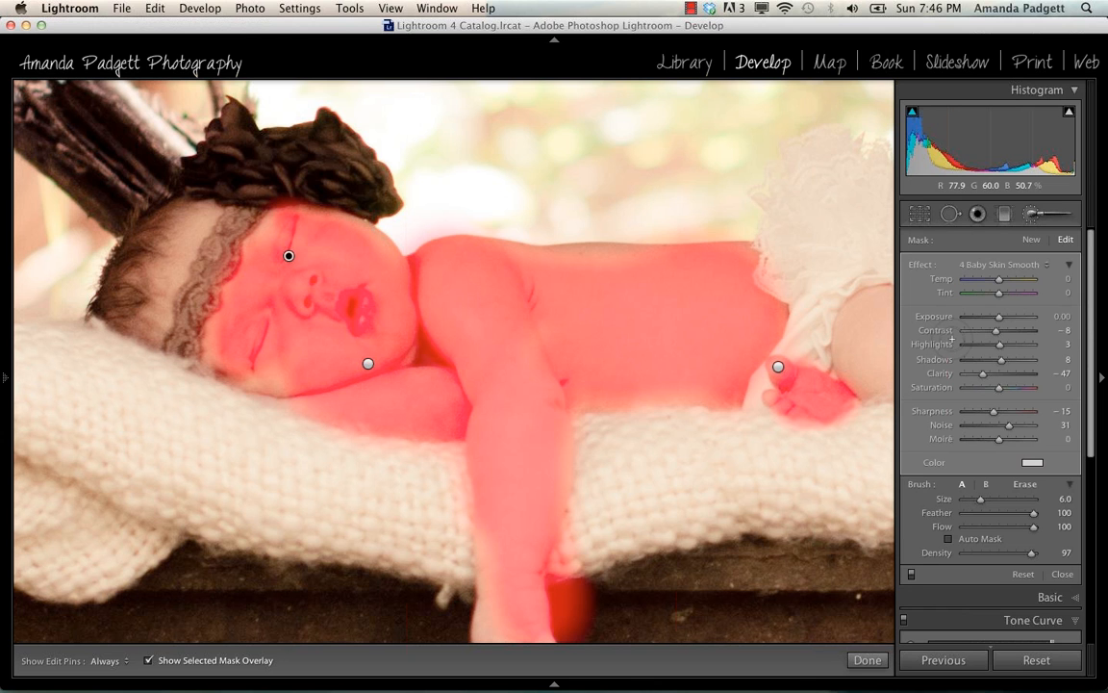
Erase the skin smoothing from the baby's closed eyes, nostrils and lips with a size 3.0 brush.
left_click(1026, 485)
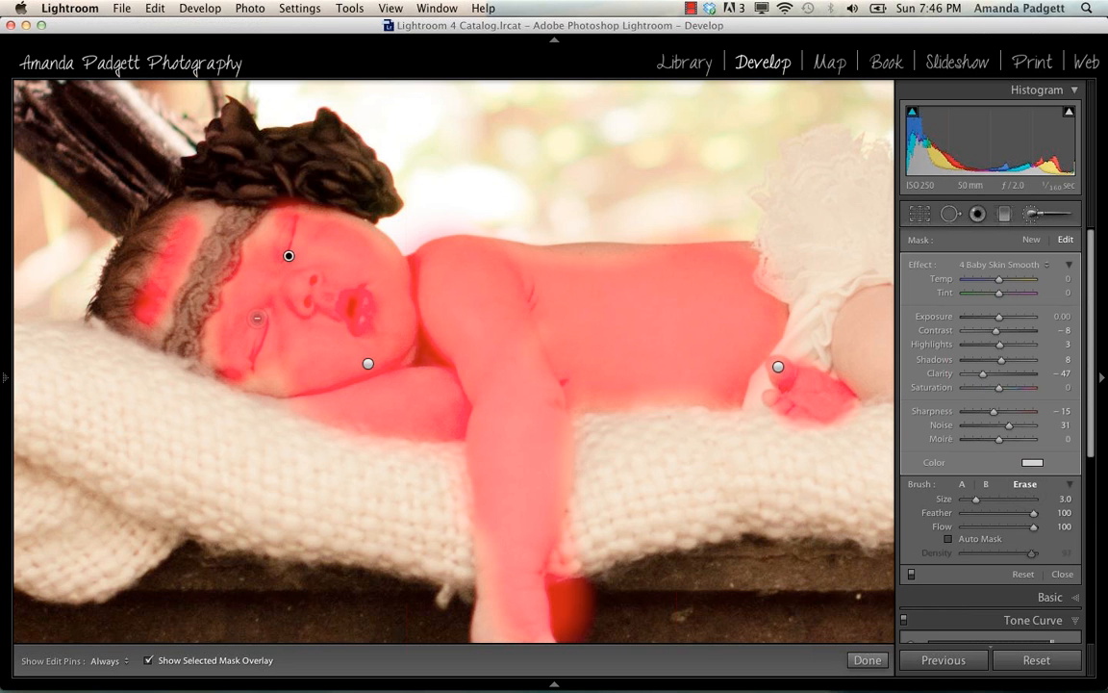
mouse_move(266, 333)
left_mouse_down()
mouse_move(279, 290)
mouse_move(252, 252)
mouse_move(254, 234)
mouse_move(284, 253)
left_mouse_up()
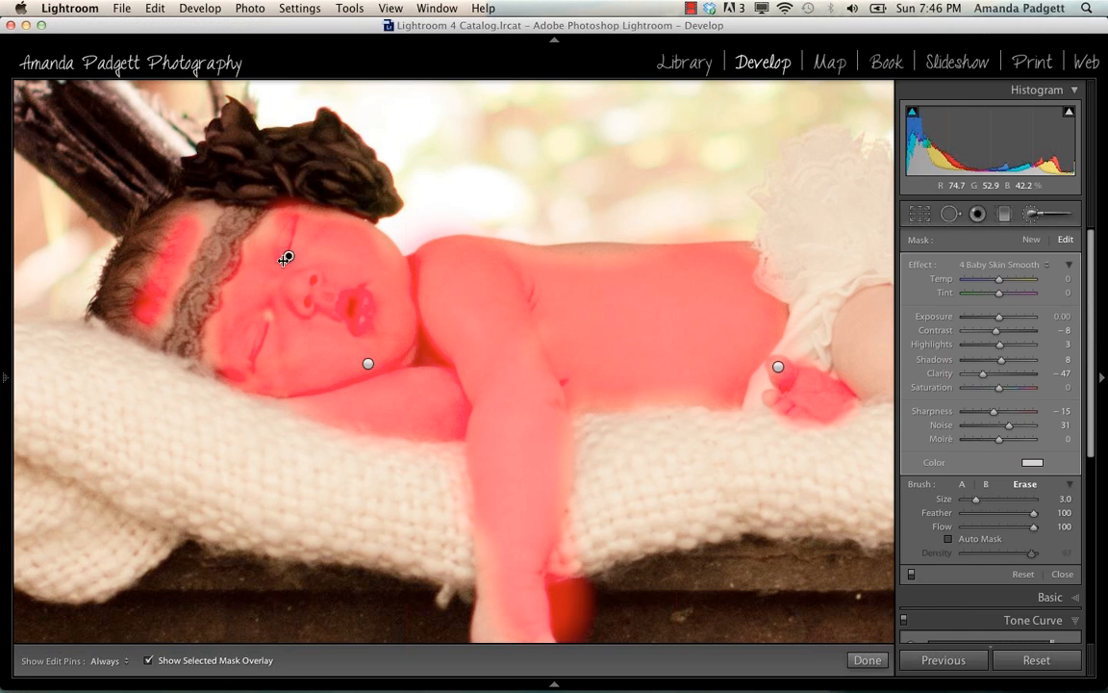
key("h")
key("h")
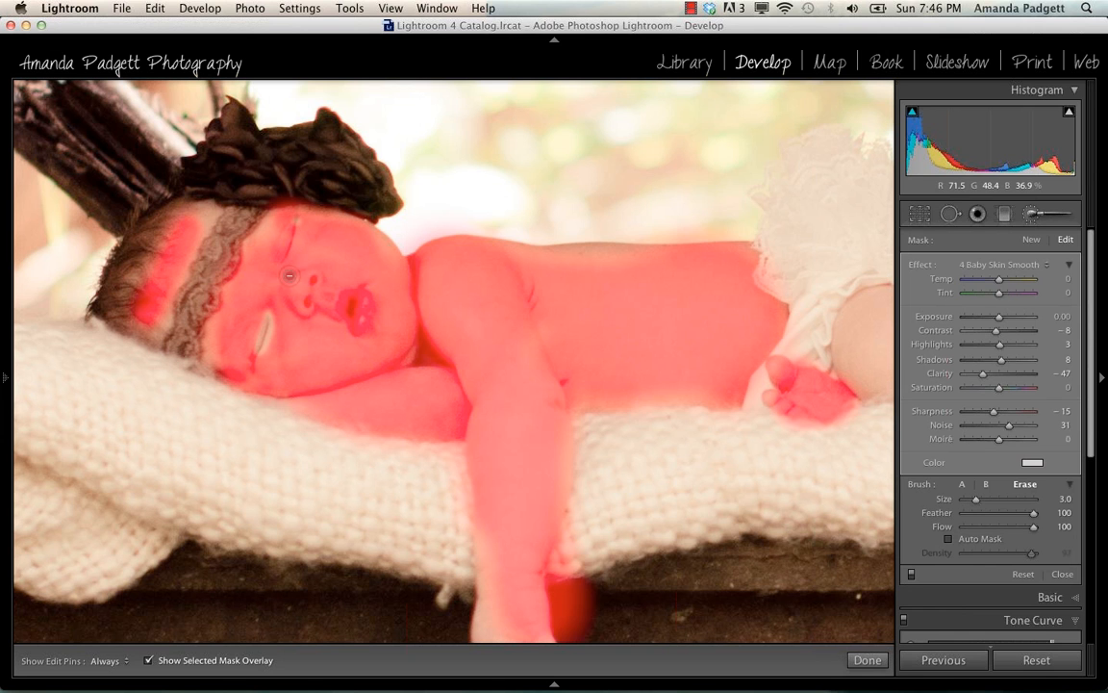
left_click_drag(357, 305, 359, 293)
key("h")
key("h")
mouse_move(308, 296)
left_mouse_down()
mouse_move(316, 279)
mouse_move(369, 325)
left_mouse_up()
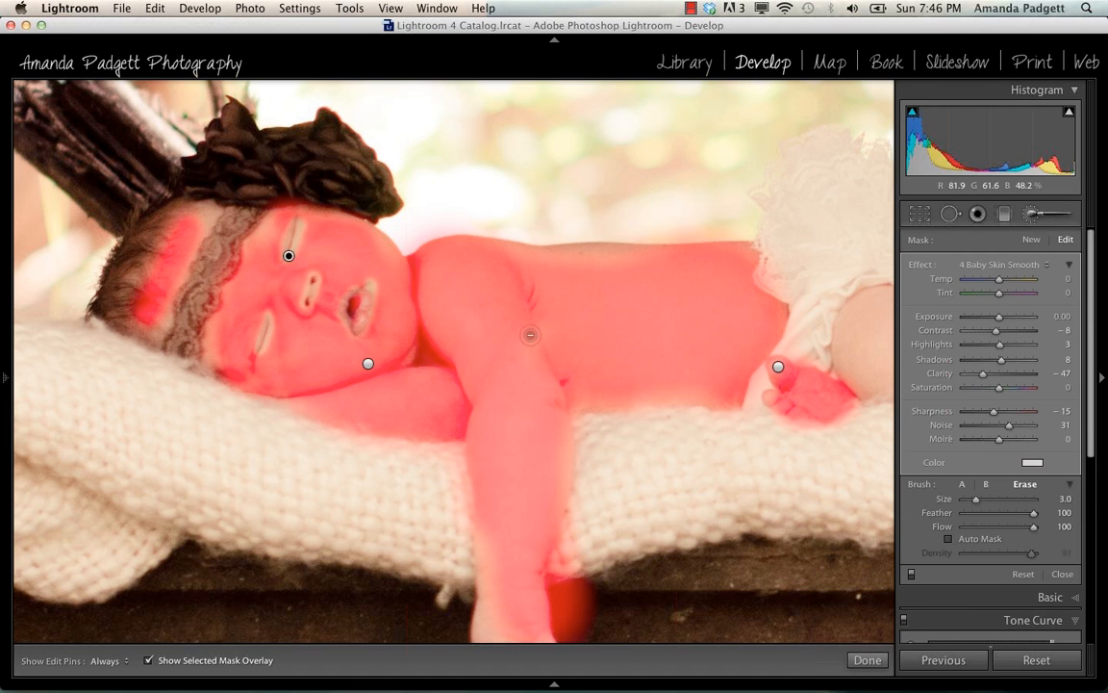
Erase the skin smoothing along the armpit crease and the lower eye, and finish the brush adjustments.
left_click_drag(535, 301, 594, 400)
left_click_drag(254, 361, 265, 326)
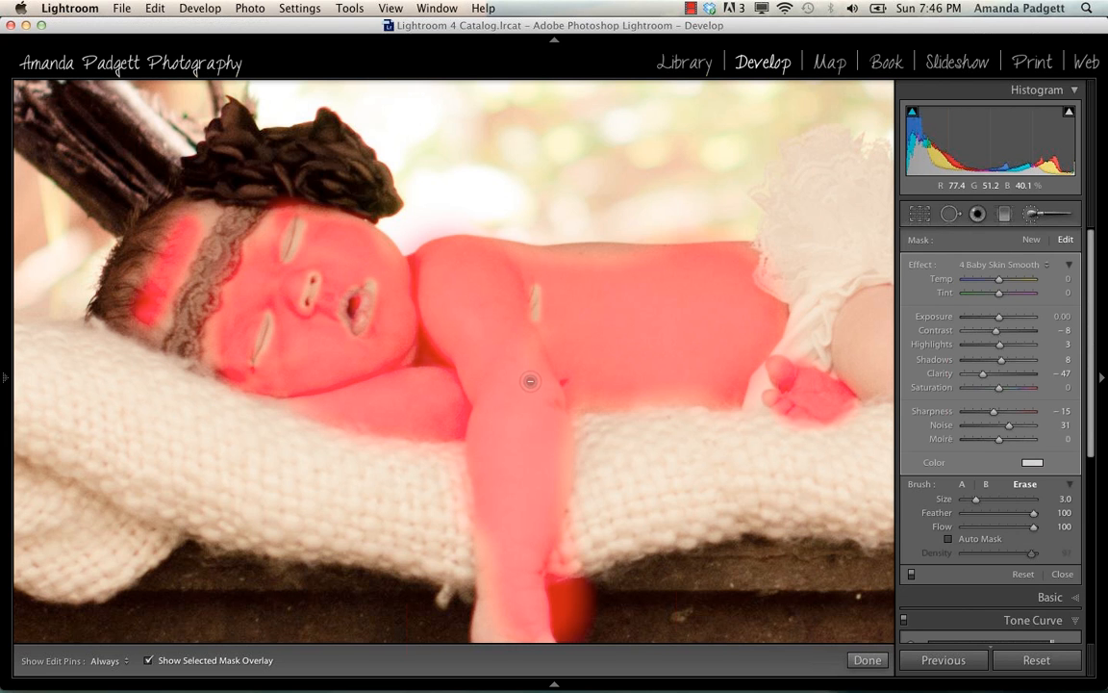
left_click(874, 662)
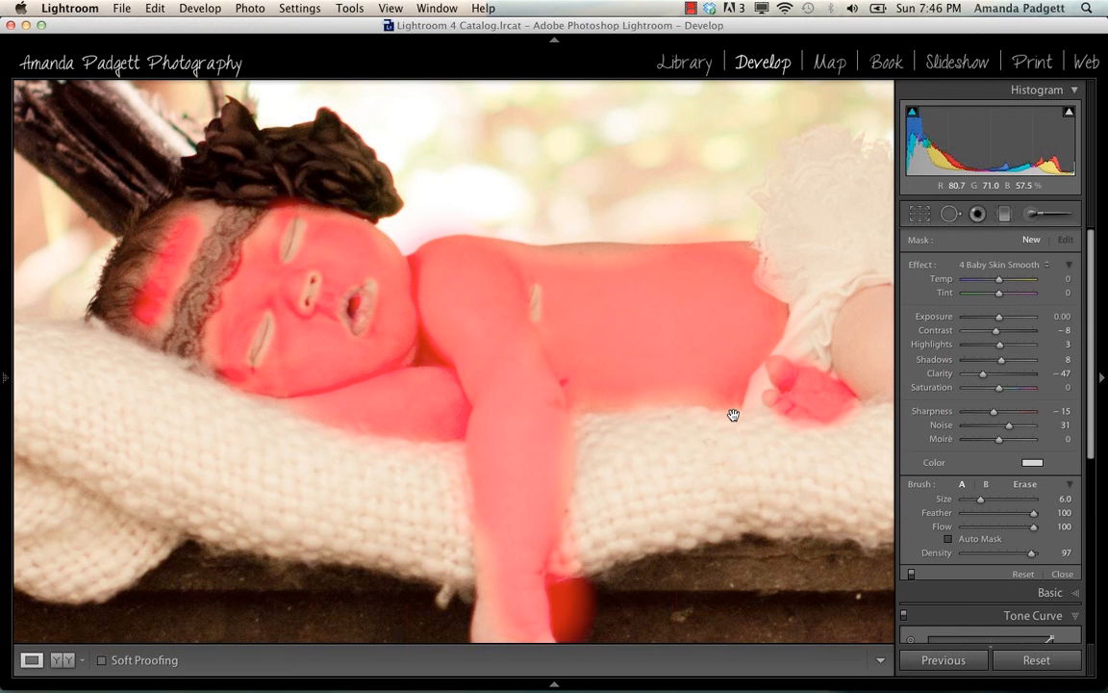
key("k")
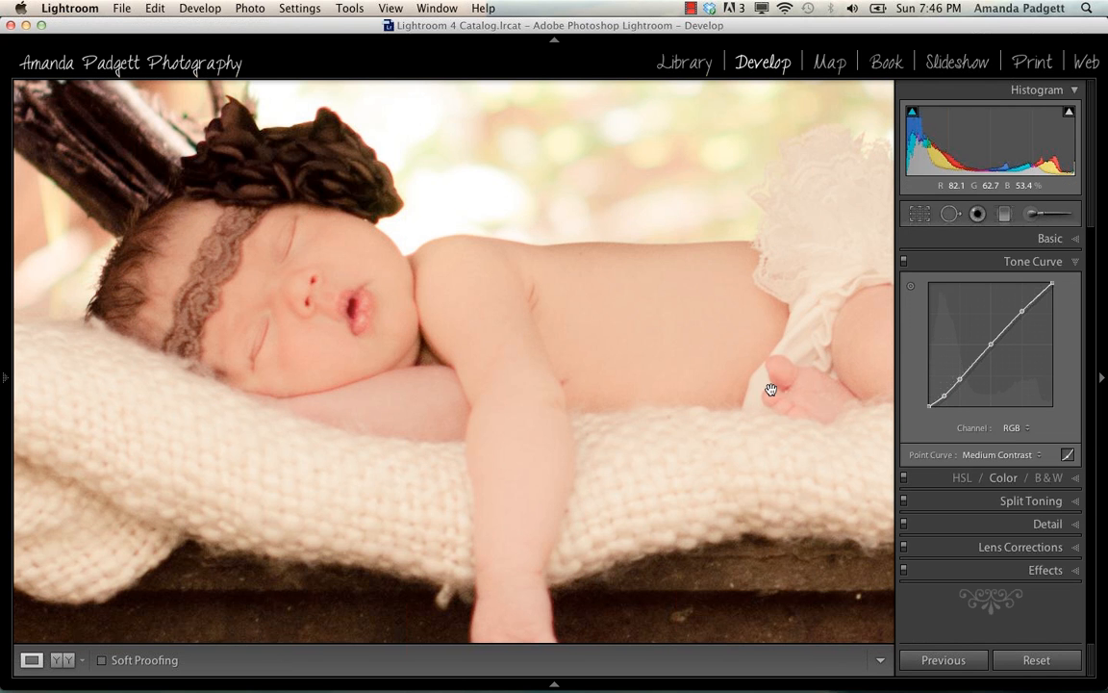
Check the Basic settings and brush pins on the full wagon photo, and compare its before and after versions.
left_click(1049, 239)
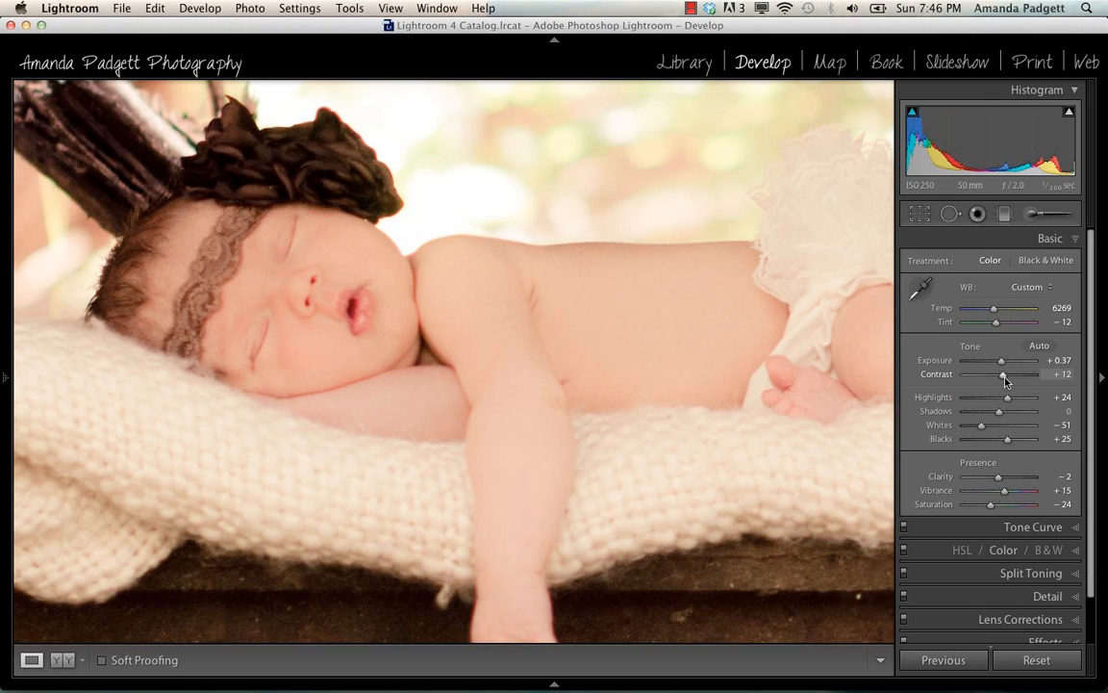
left_click(1046, 219)
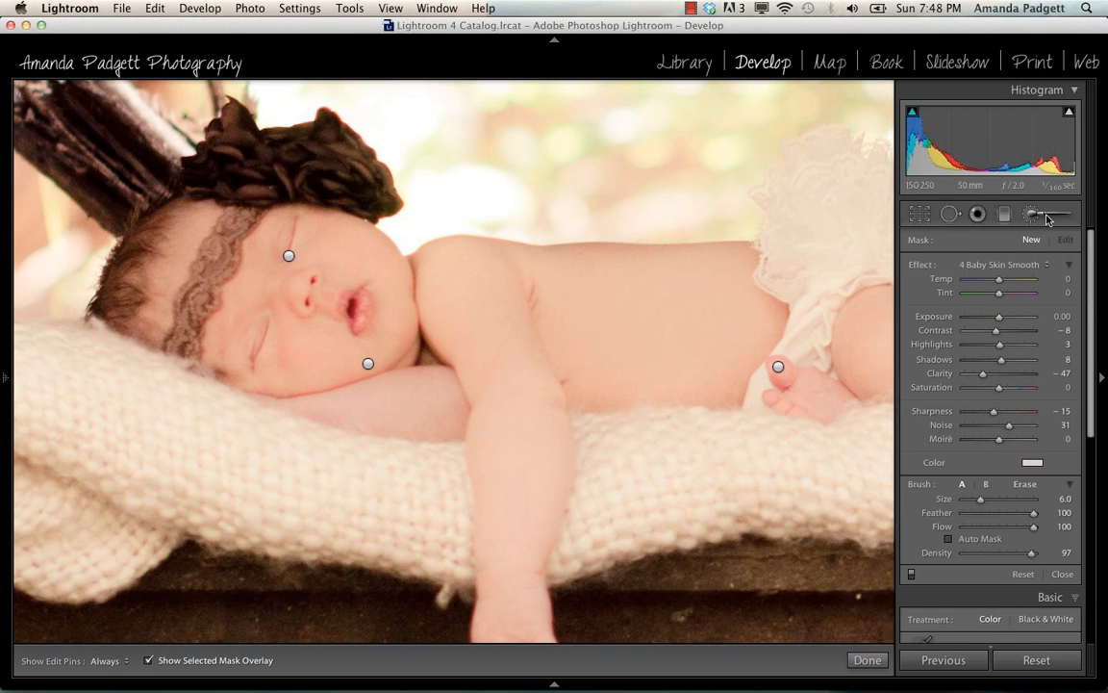
key("z")
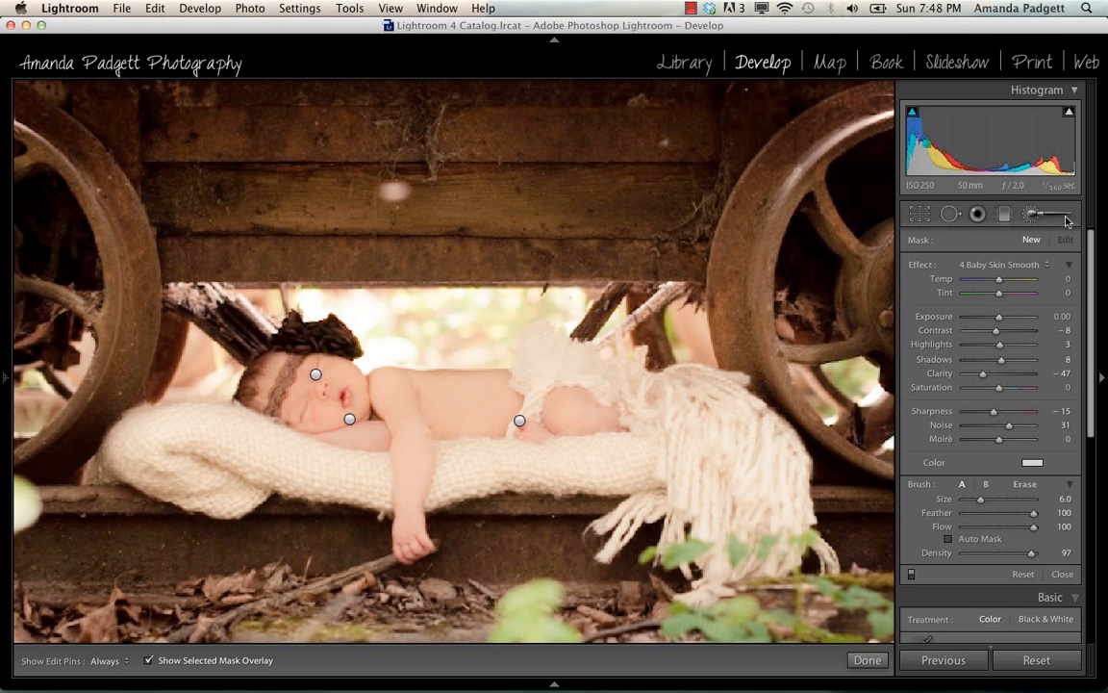
left_click(865, 660)
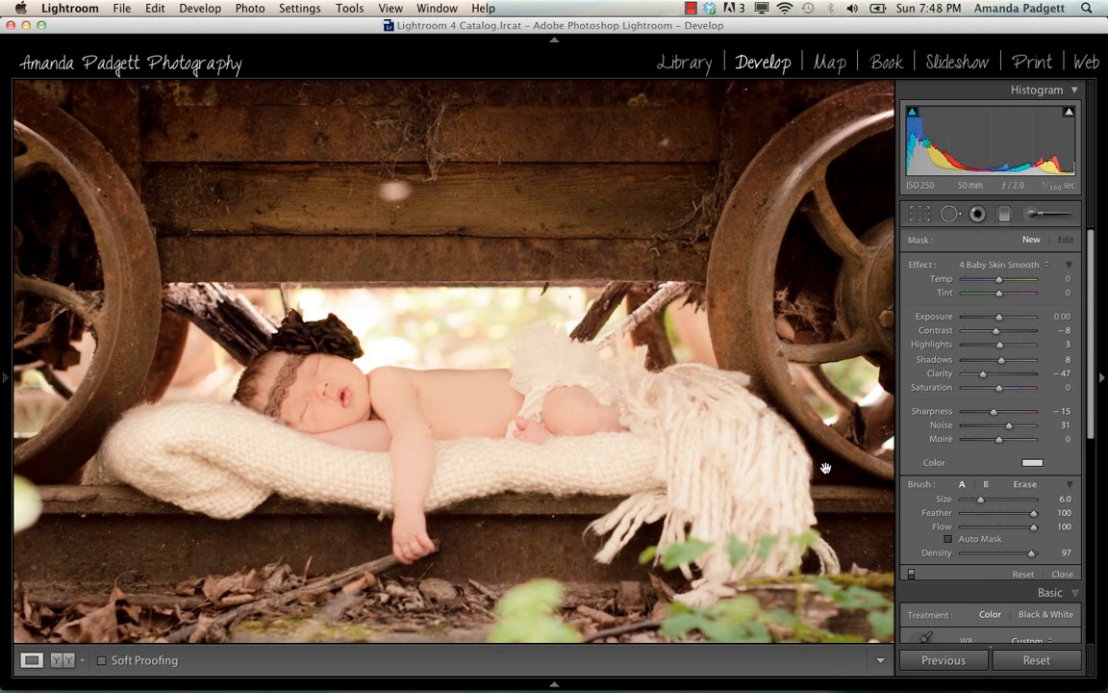
left_click(62, 660)
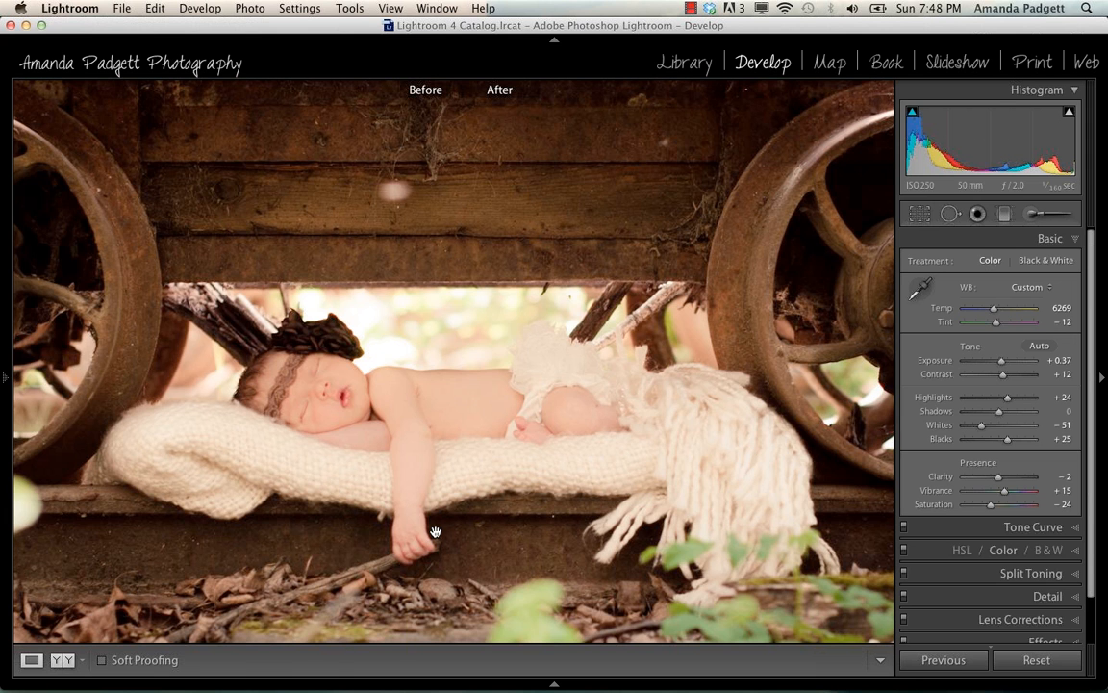
key("super+minus")
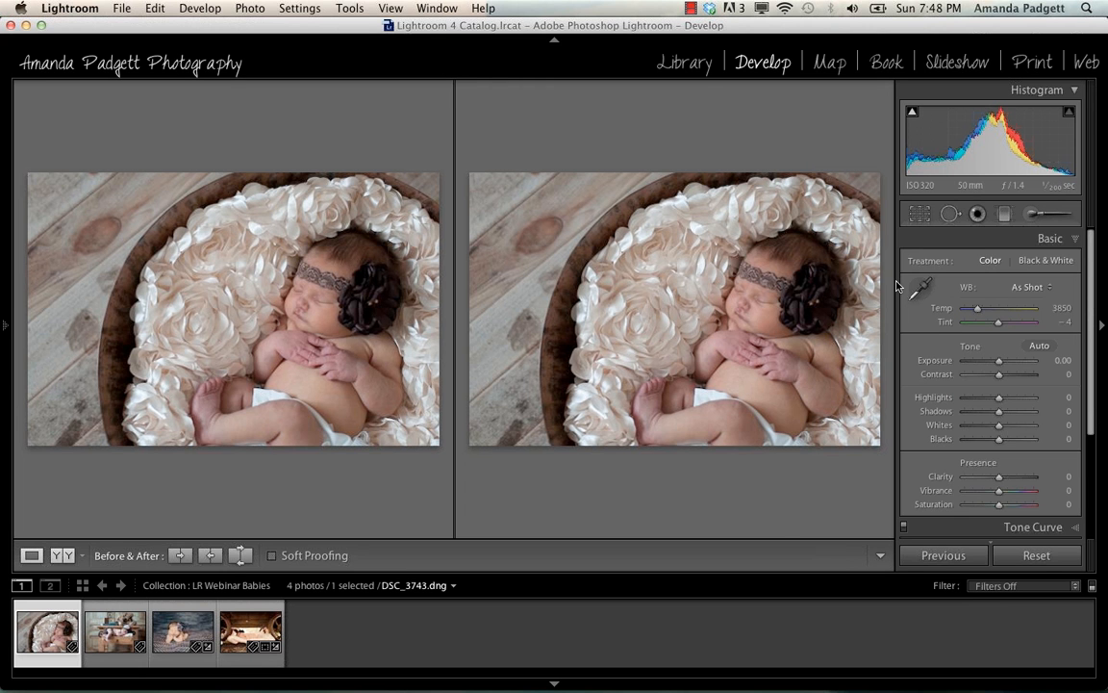
Return DSC_3743.dng to the single view and set up the adjustment brush with the 4 Baby Fix Magenta effect at size 3.0.
key("y")
left_click(1051, 217)
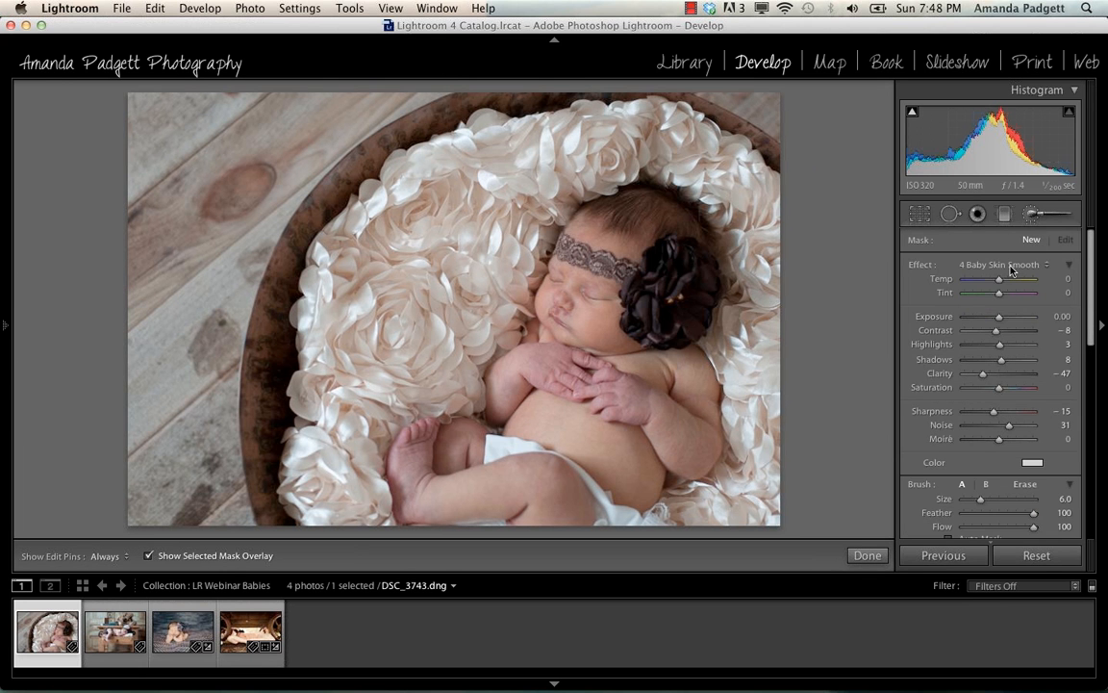
left_click(1009, 266)
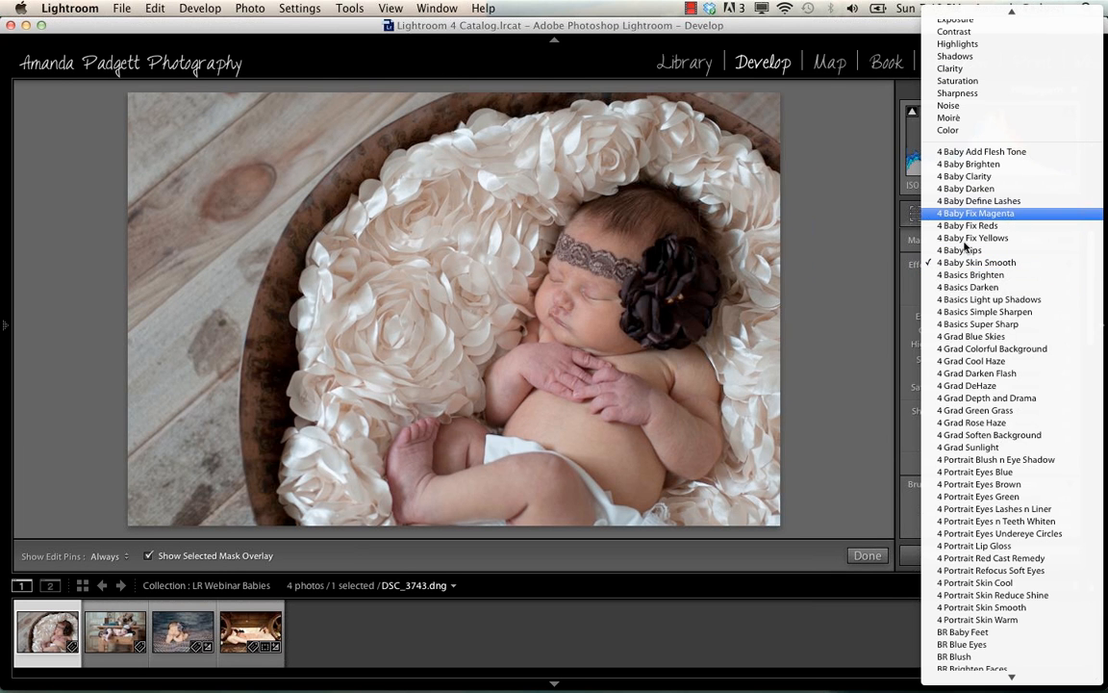
left_click(967, 214)
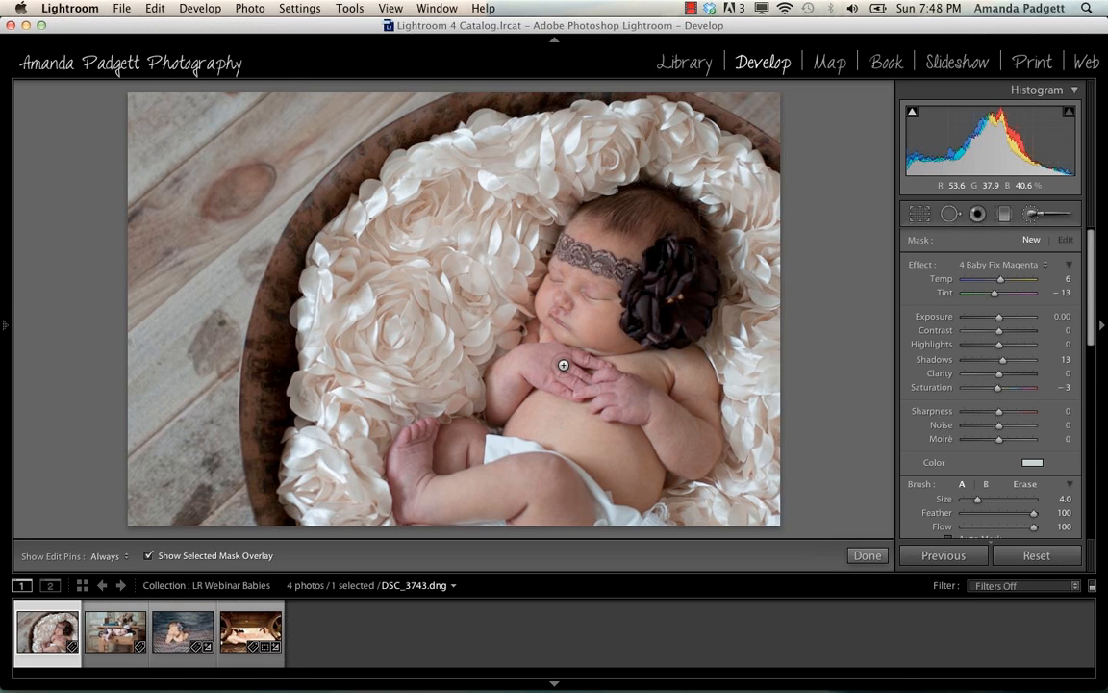
key("bracketleft")
left_click(555, 685)
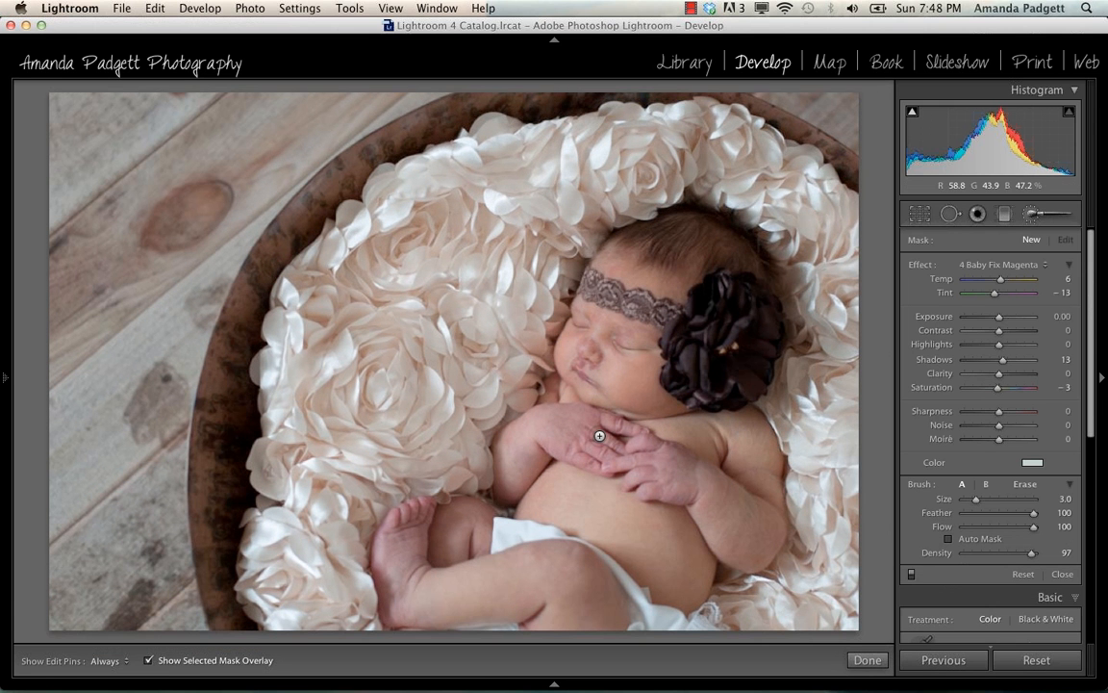
Paint the 4 Baby Fix Magenta mask over both of the baby's hands and the raised foot.
mouse_move(599, 436)
left_mouse_down()
mouse_move(588, 448)
mouse_move(580, 429)
mouse_move(598, 423)
mouse_move(536, 420)
left_mouse_up()
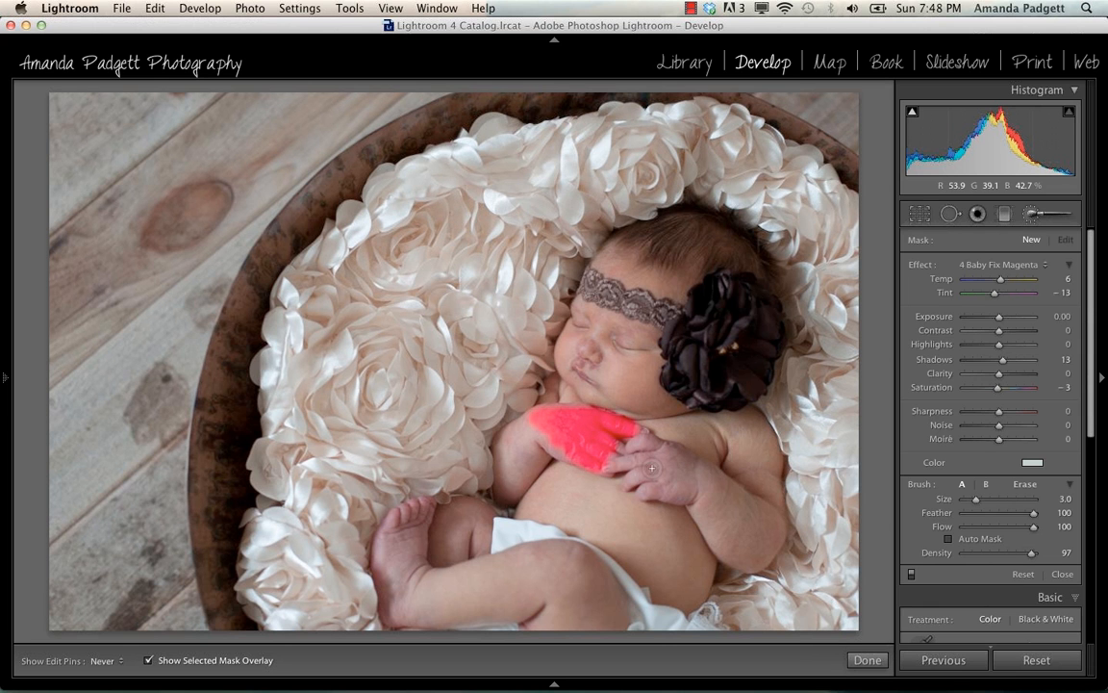
mouse_move(659, 469)
left_mouse_down()
mouse_move(618, 461)
mouse_move(669, 463)
mouse_move(685, 481)
mouse_move(680, 491)
mouse_move(645, 481)
left_mouse_up()
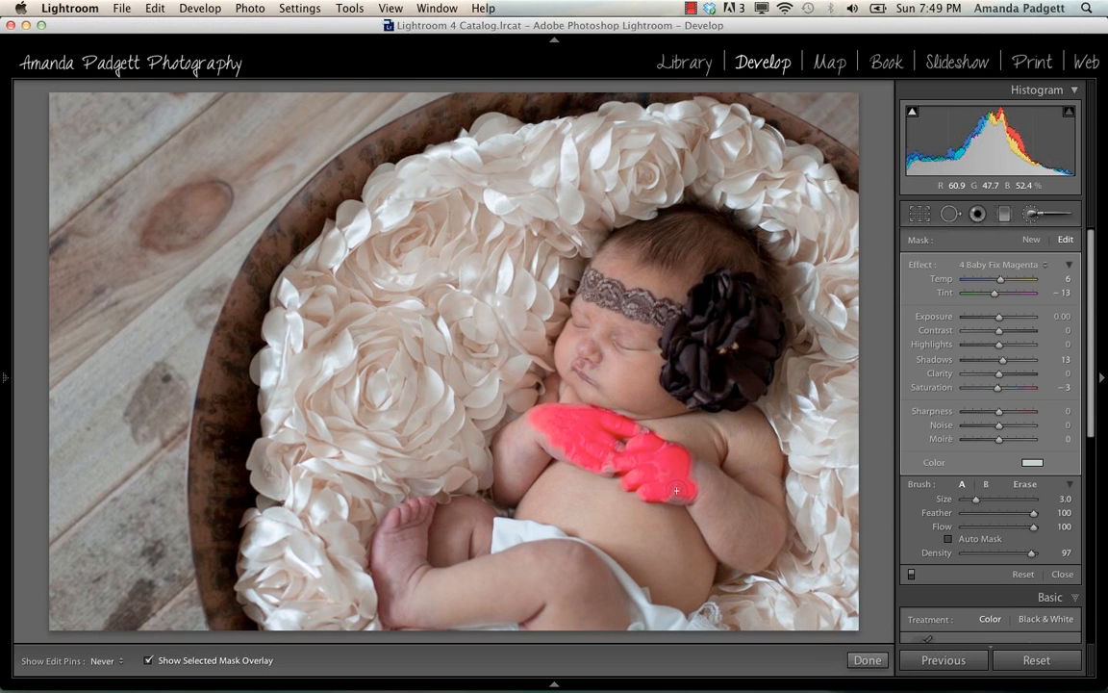
left_click(412, 514)
mouse_move(412, 515)
left_mouse_down()
mouse_move(381, 545)
mouse_move(385, 609)
mouse_move(425, 510)
mouse_move(392, 521)
left_mouse_up()
key("h")
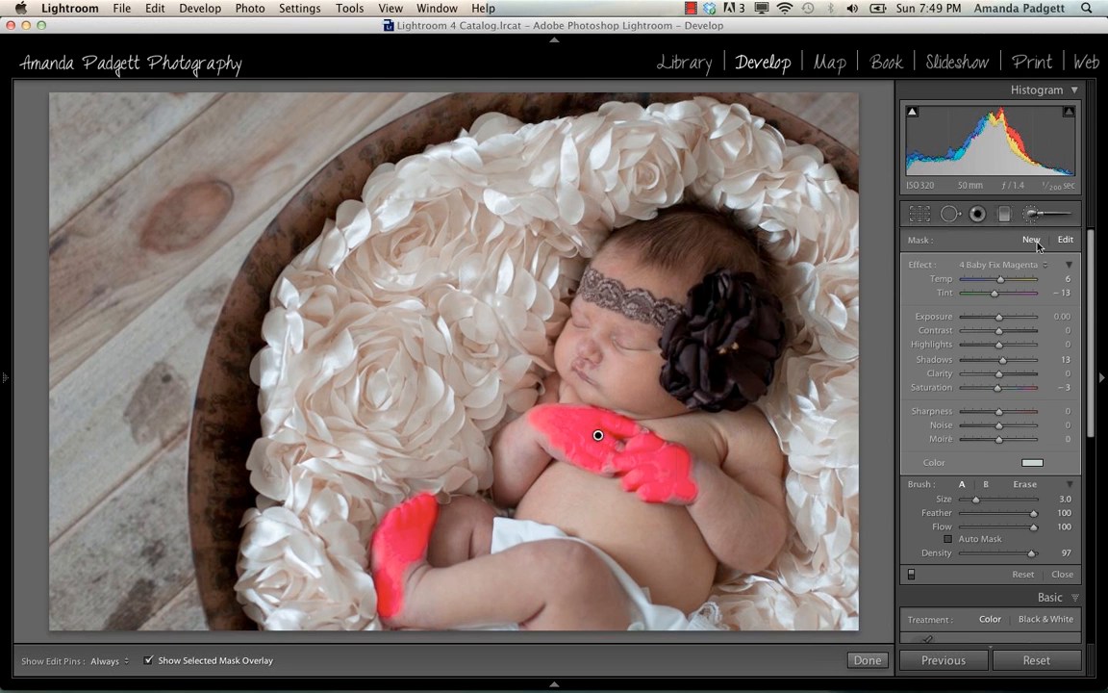
Stack a second 4 Baby Fix Magenta mask over the hand resting beneath the other, and start another new mask.
left_click(1035, 241)
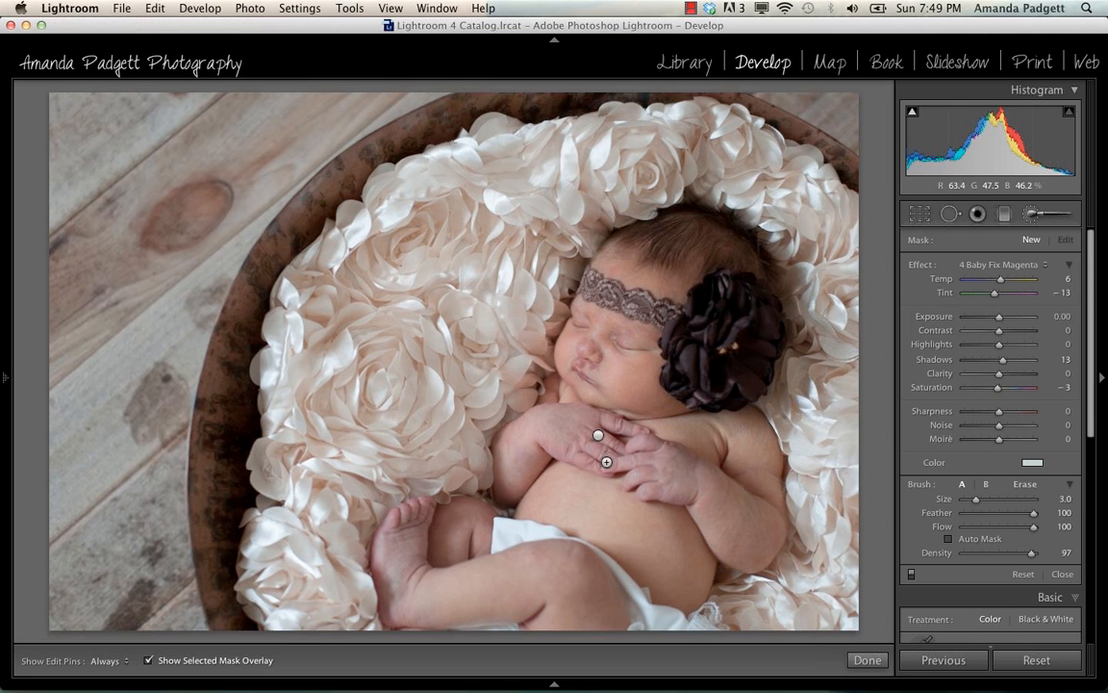
mouse_move(599, 461)
left_mouse_down()
mouse_move(607, 433)
mouse_move(580, 415)
mouse_move(622, 428)
mouse_move(592, 433)
mouse_move(611, 459)
mouse_move(601, 467)
mouse_move(621, 455)
mouse_move(569, 437)
mouse_move(582, 457)
mouse_move(619, 467)
left_mouse_up()
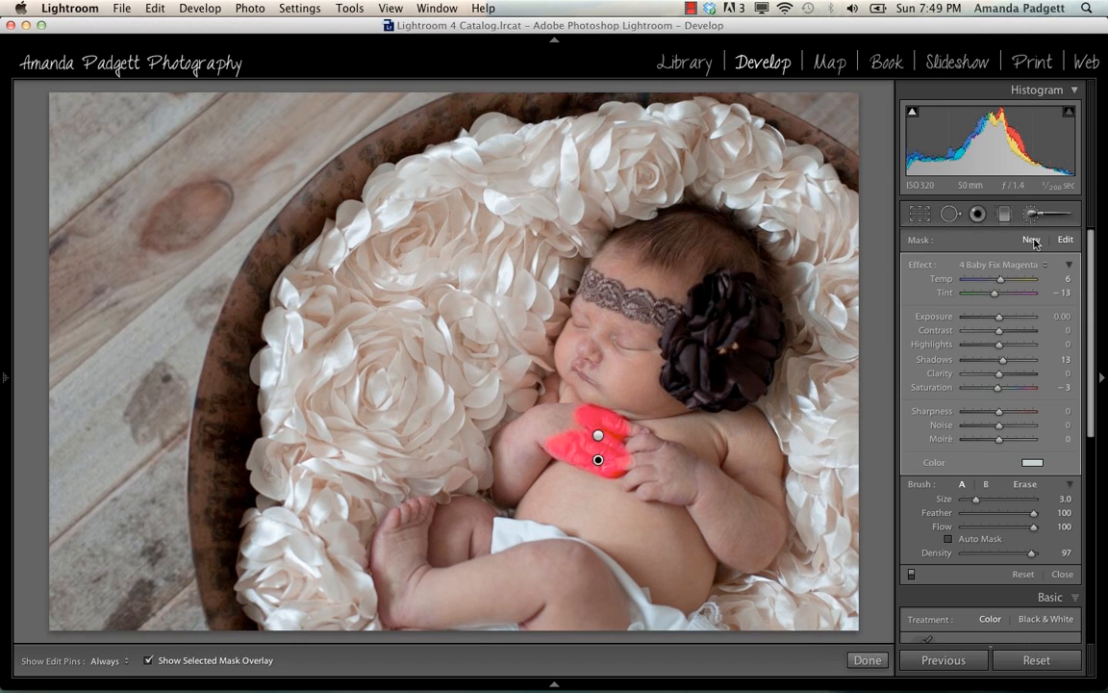
left_click(1030, 238)
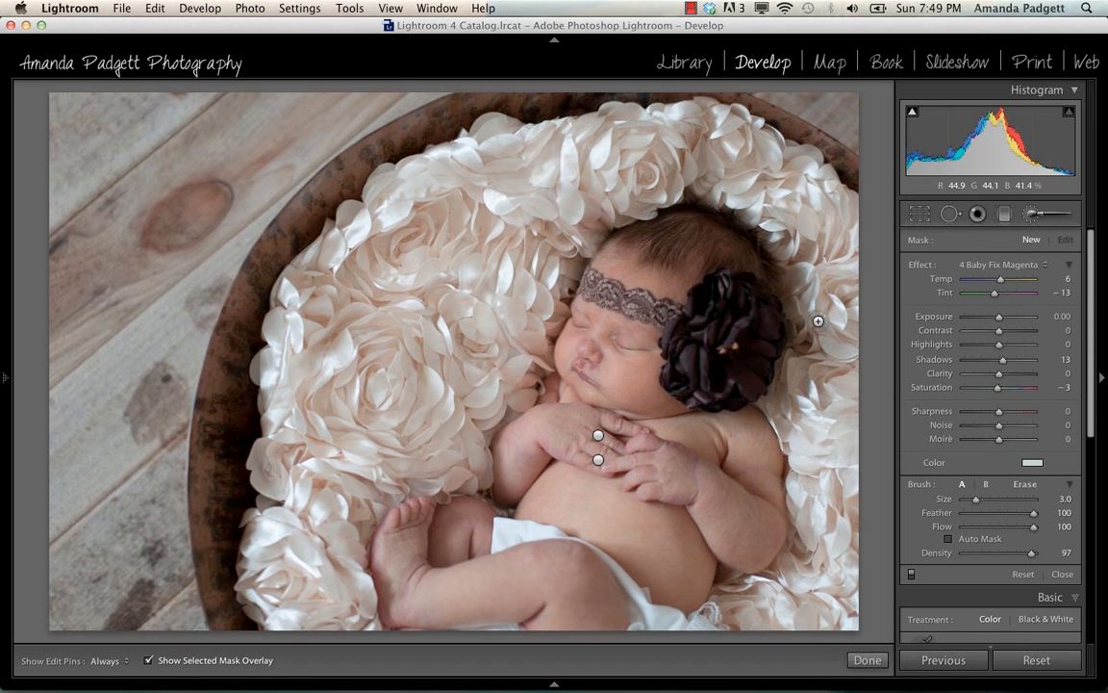
Set the new brush mask's exposure to 0.27, undo the last brush stroke, and finish the brush adjustments.
key("super+equal")
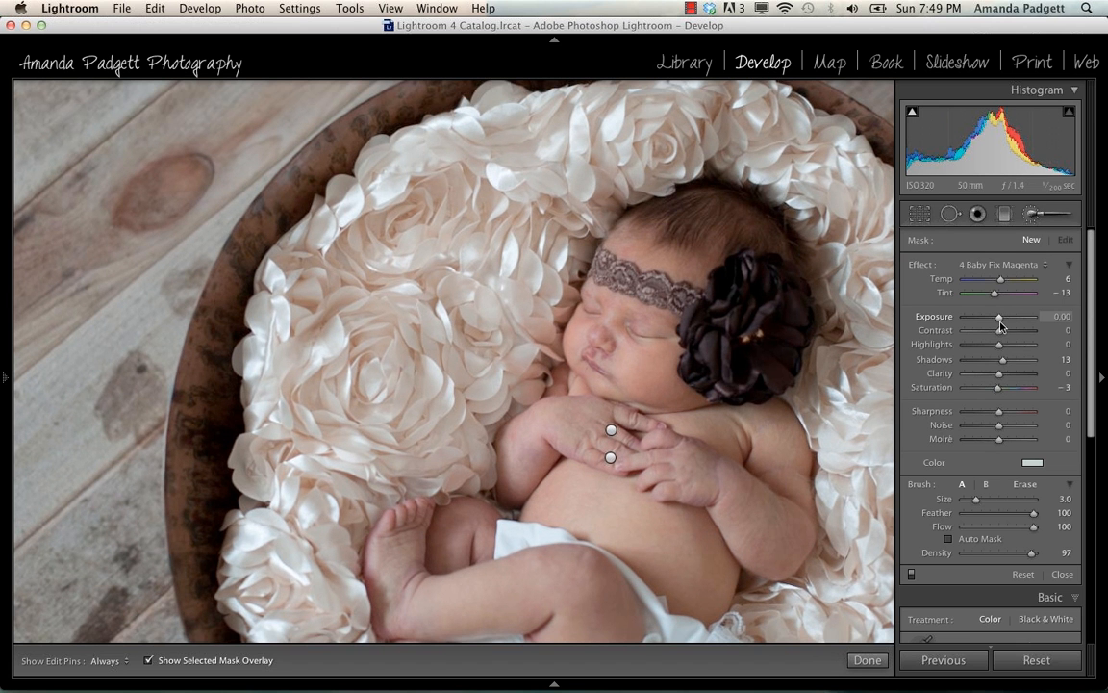
left_click(1002, 319)
left_click_drag(1003, 320, 1002, 319)
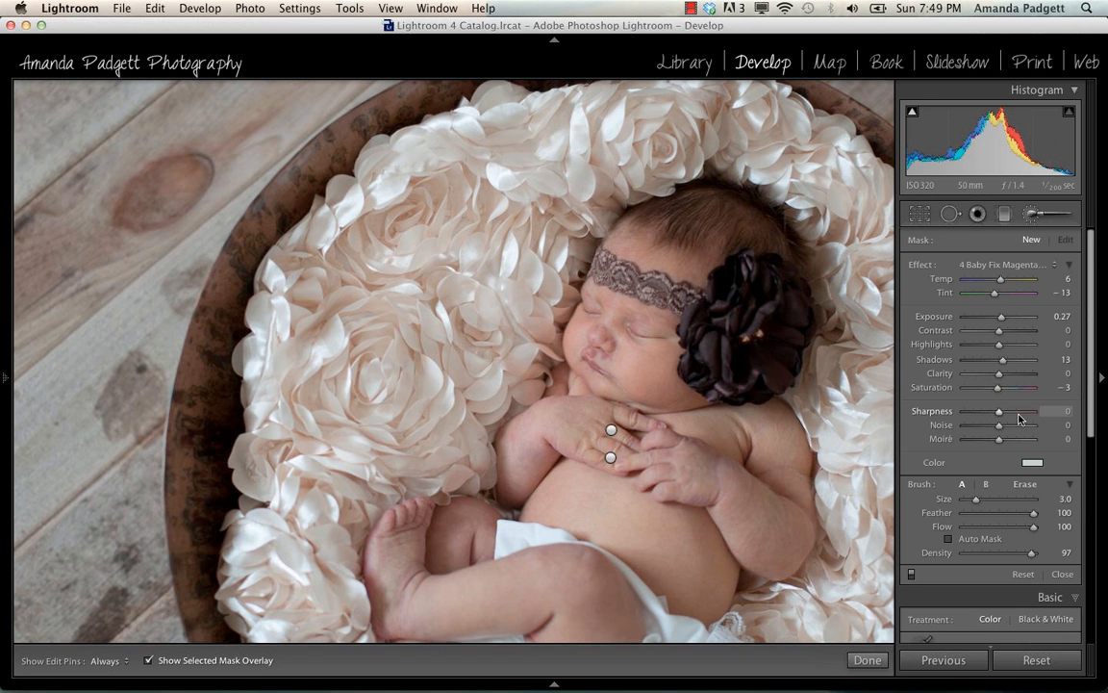
key("super+z")
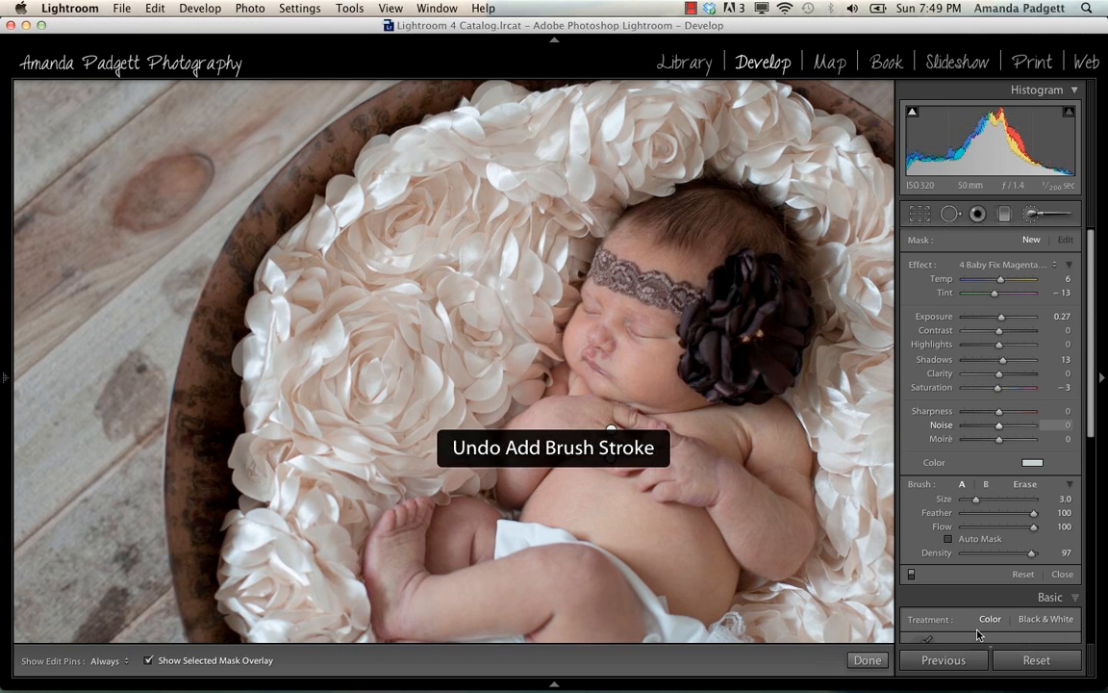
left_click(866, 660)
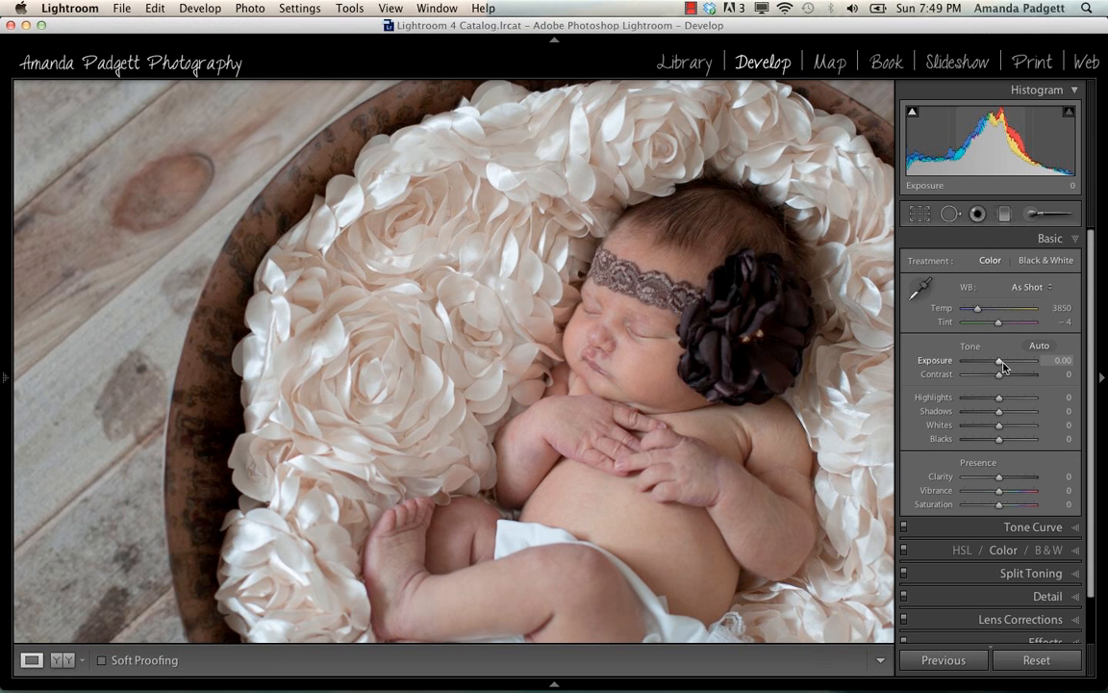
Set the whole photo's exposure to +0.40 and inspect it at close range.
left_click_drag(999, 363, 1003, 366)
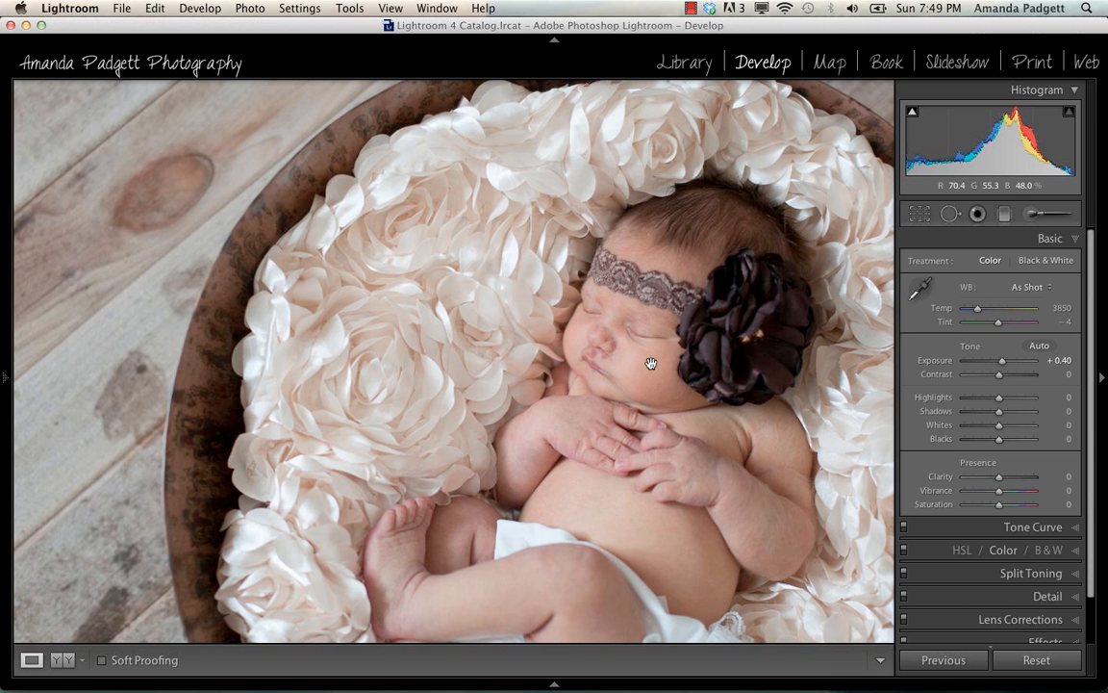
left_click(651, 364)
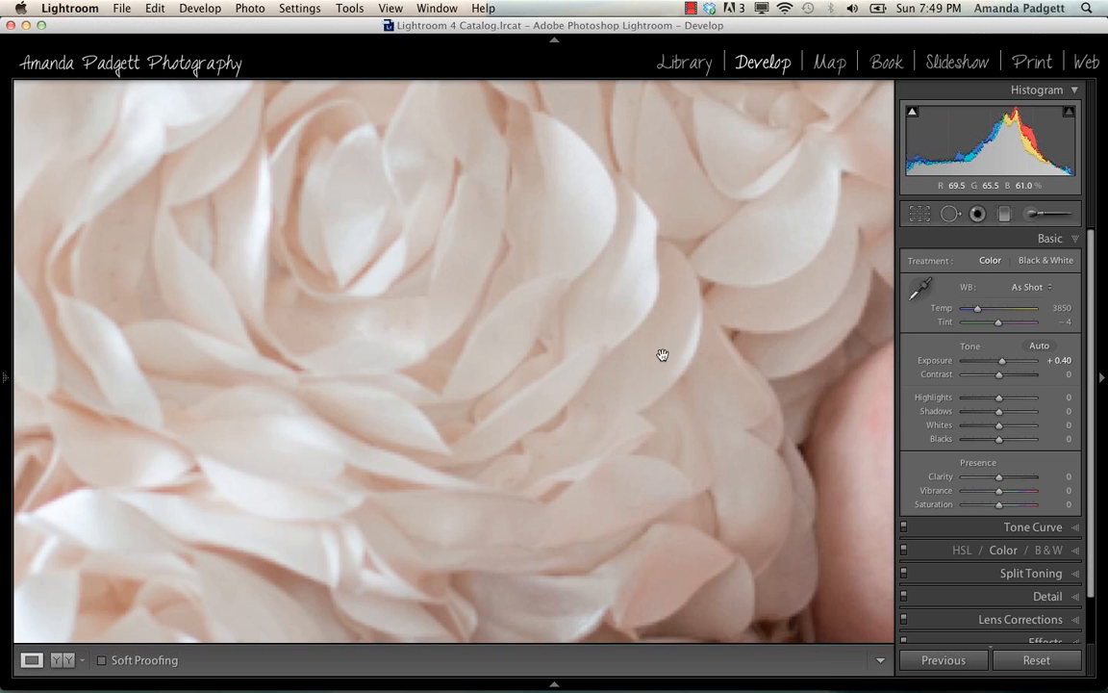
Raise the whole photo's exposure to +0.50.
left_click(782, 315)
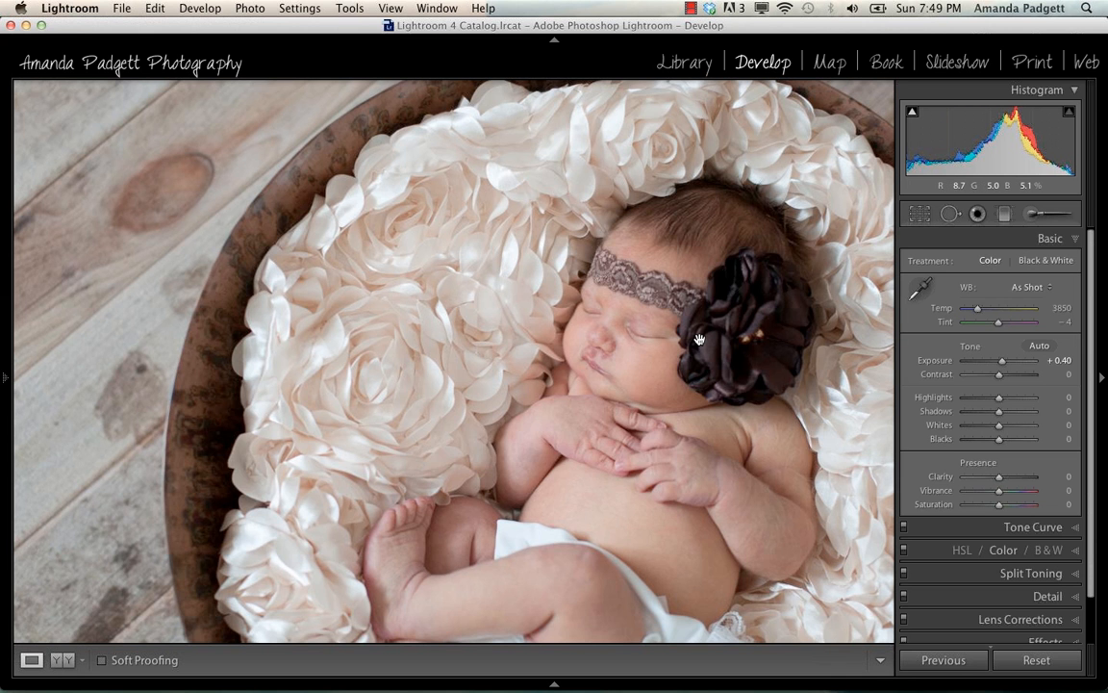
key("equal")
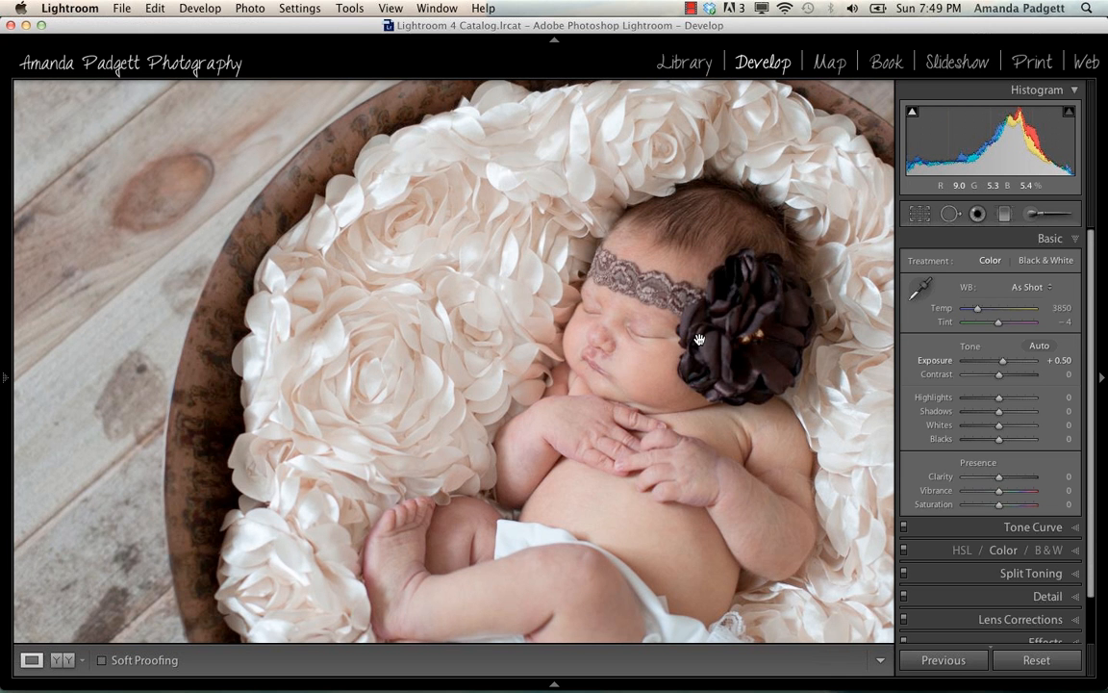
left_click(699, 339)
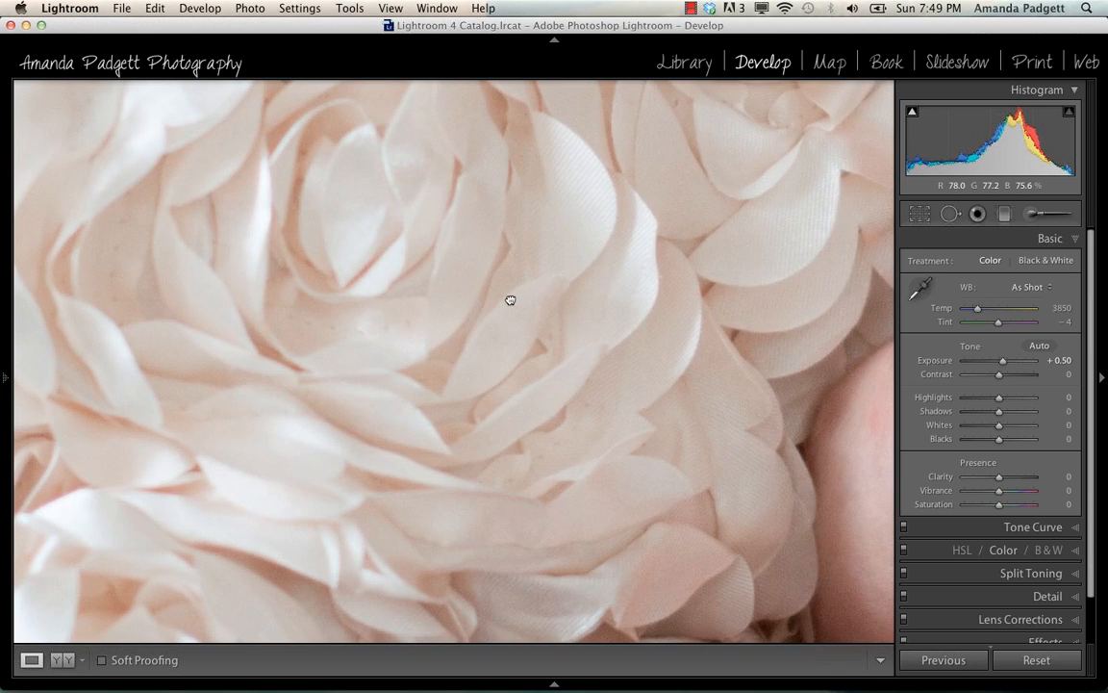
Paint a new 4 Baby Fix Magenta mask over the redness under the baby's nose, on the nose and on the eyelid.
left_click_drag(344, 302, 73, 445)
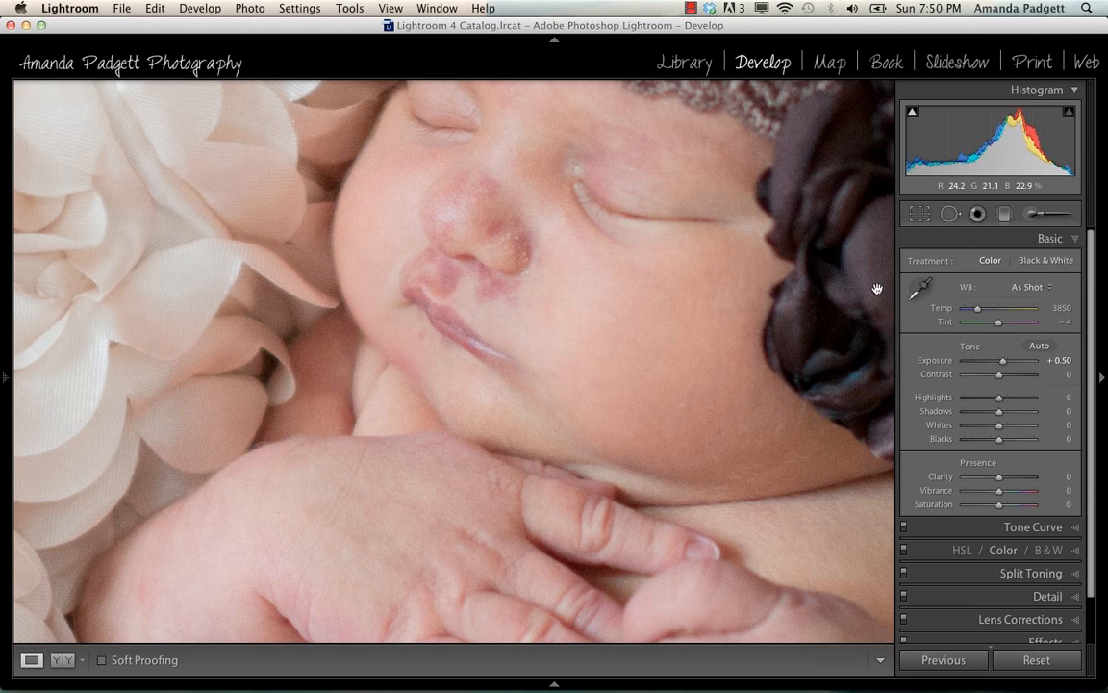
left_click(1035, 215)
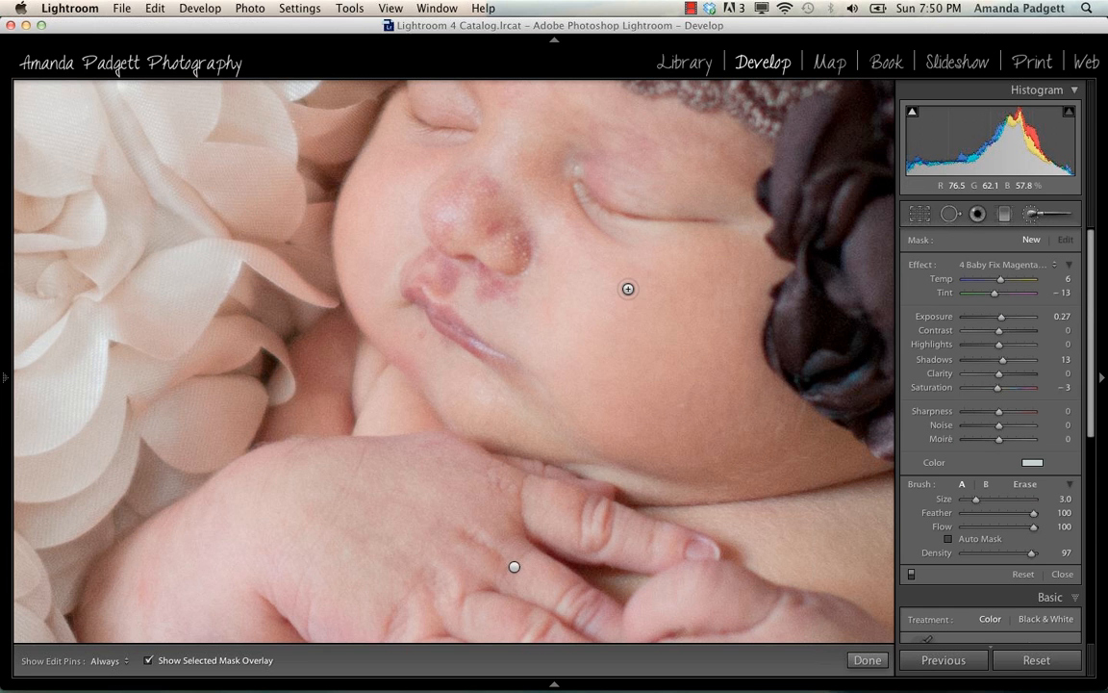
key("h")
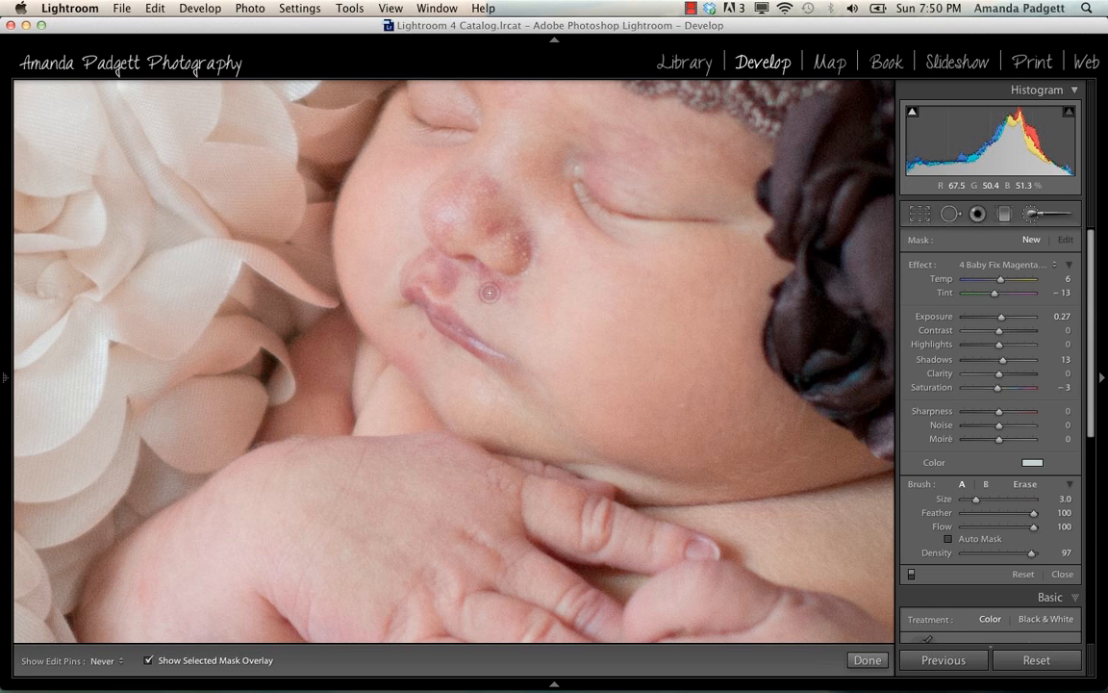
mouse_move(502, 291)
left_mouse_down()
mouse_move(435, 264)
mouse_move(456, 288)
mouse_move(460, 272)
left_mouse_up()
key("h")
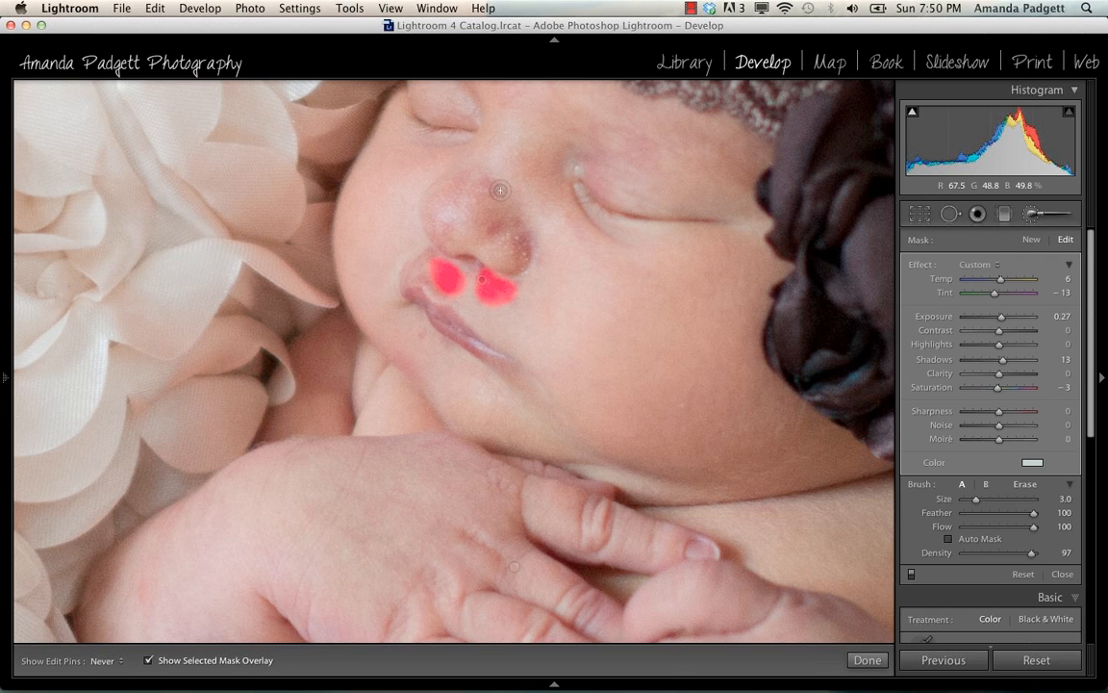
key("h")
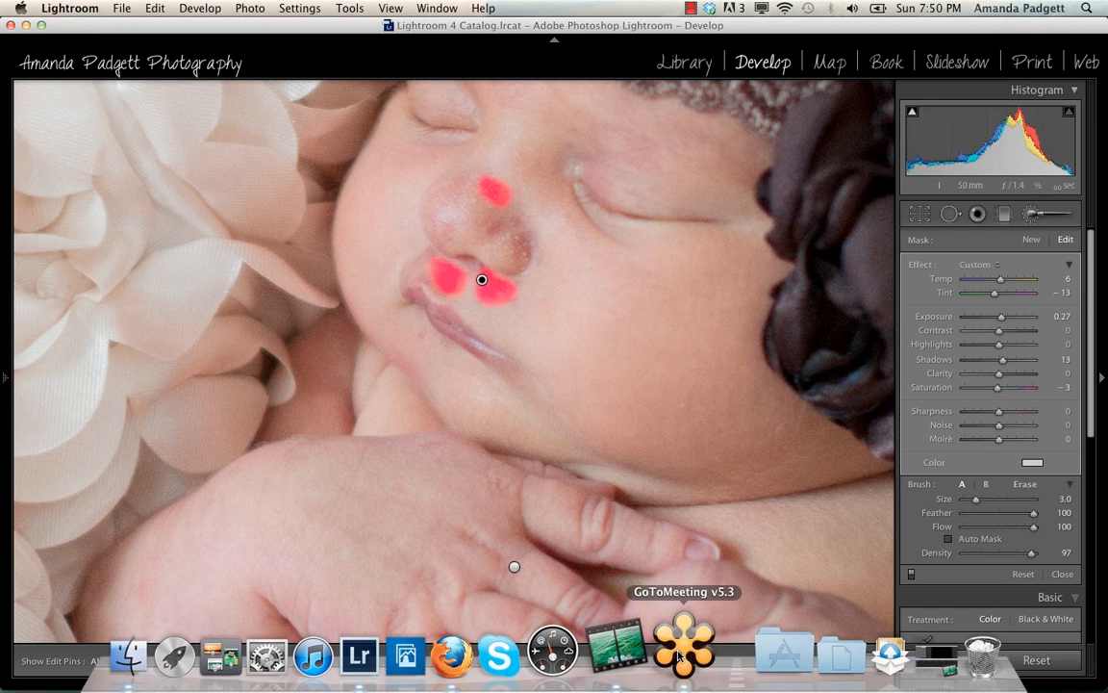
key("h")
mouse_move(521, 241)
left_mouse_down()
mouse_move(515, 223)
mouse_move(532, 263)
left_mouse_up()
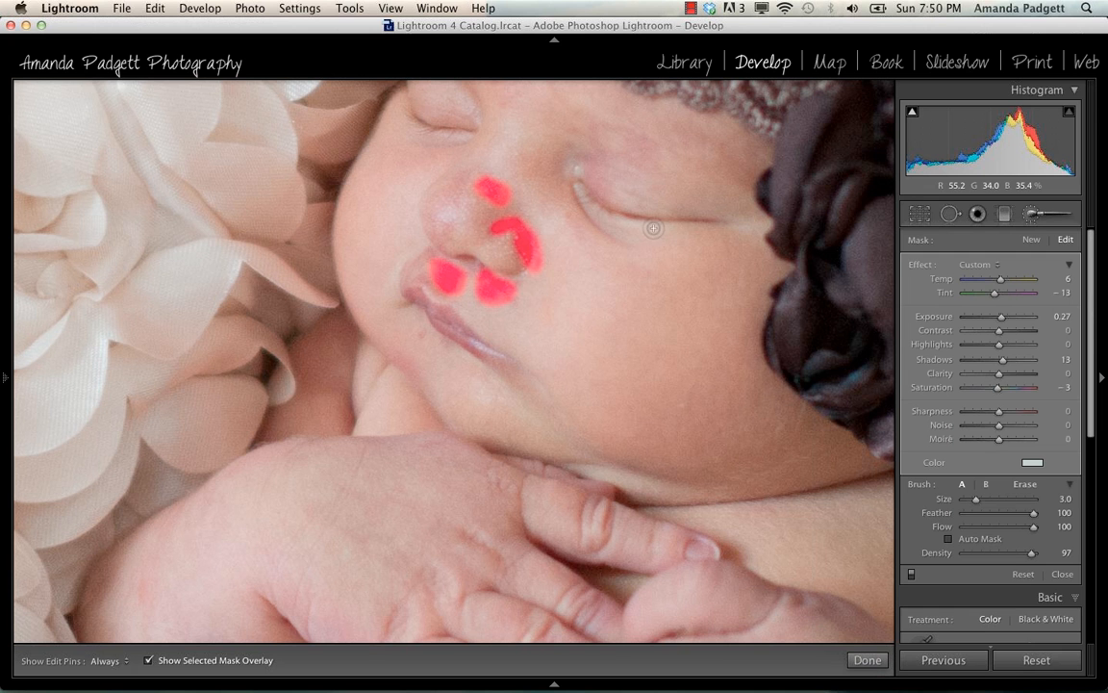
mouse_move(607, 162)
left_mouse_down()
mouse_move(589, 181)
mouse_move(654, 144)
left_mouse_up()
key("h")
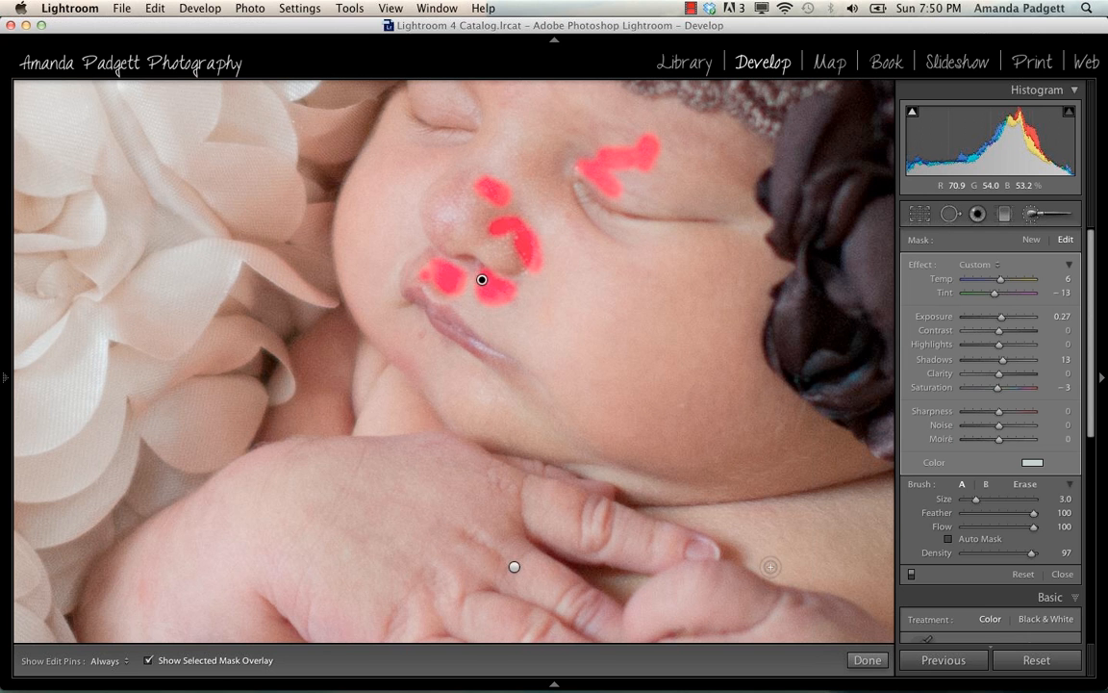
left_click(872, 661)
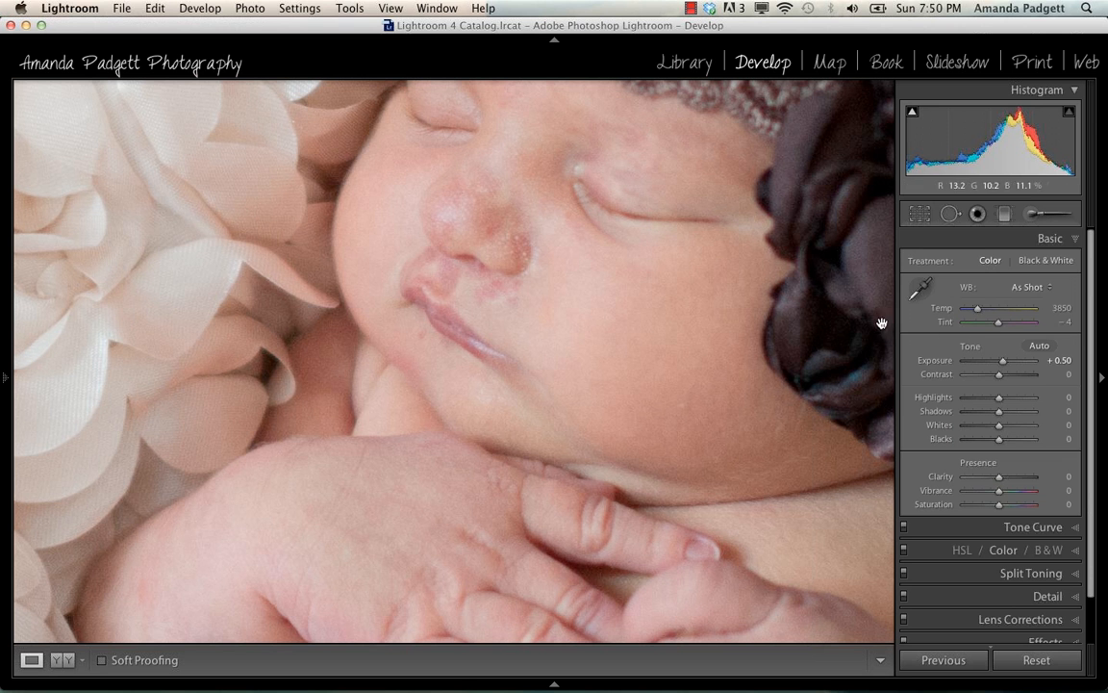
Reselect the face mask, set its overall amount to −1.78, and finish the brush adjustments.
key("super+minus")
key("k")
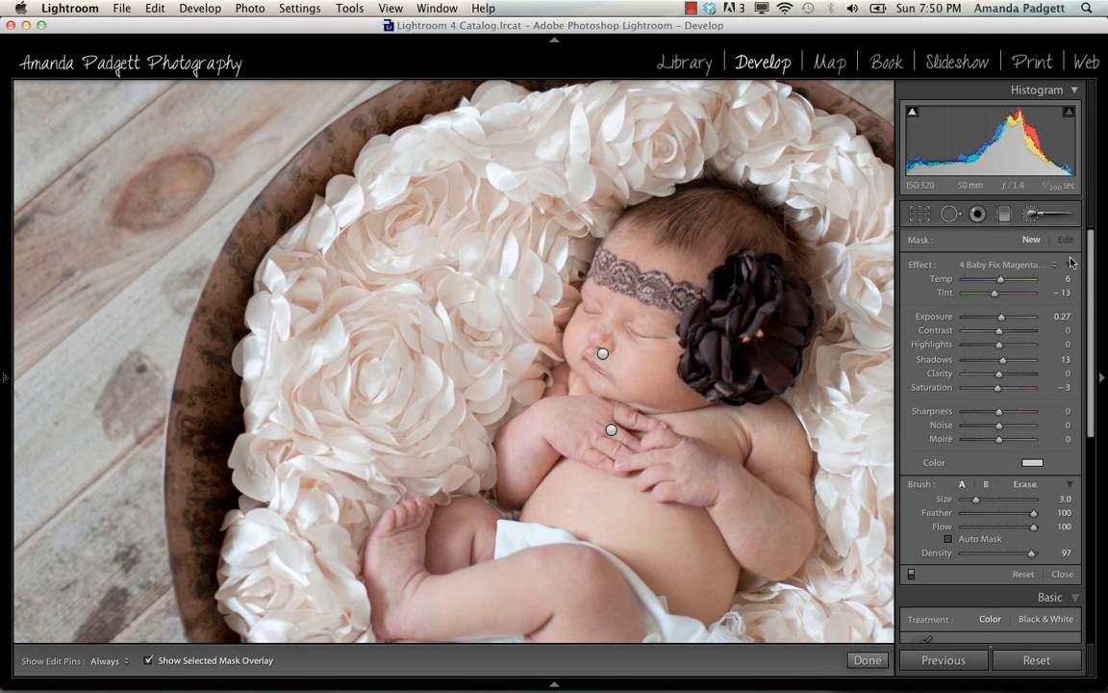
left_click(602, 353)
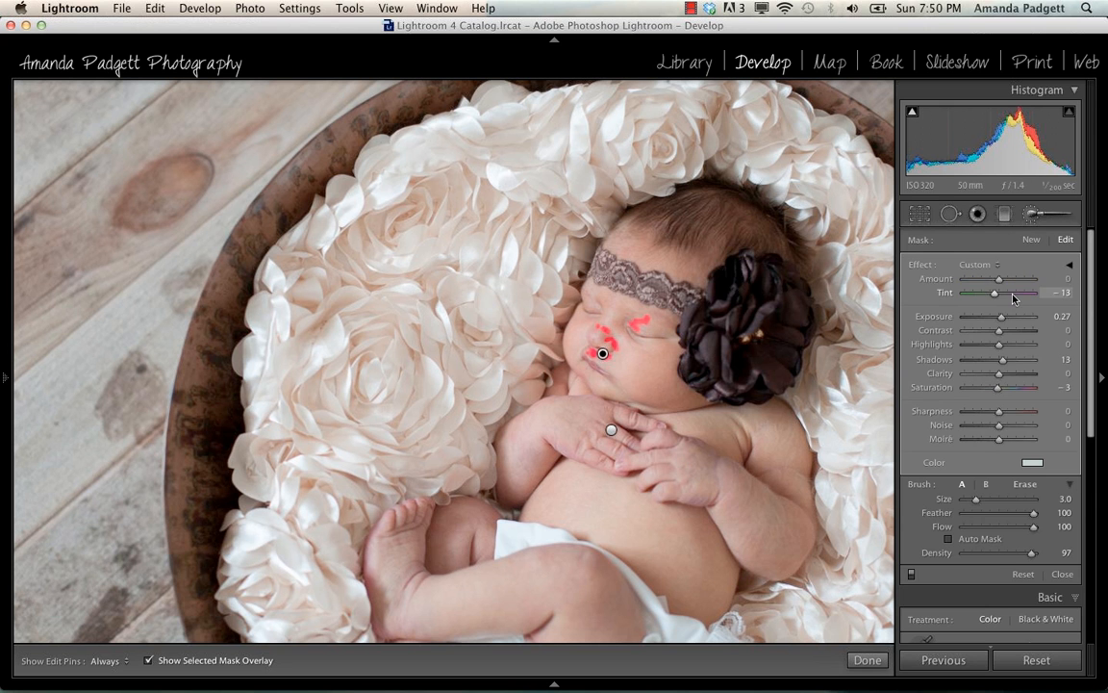
left_click(1069, 265)
left_click_drag(988, 280, 982, 285)
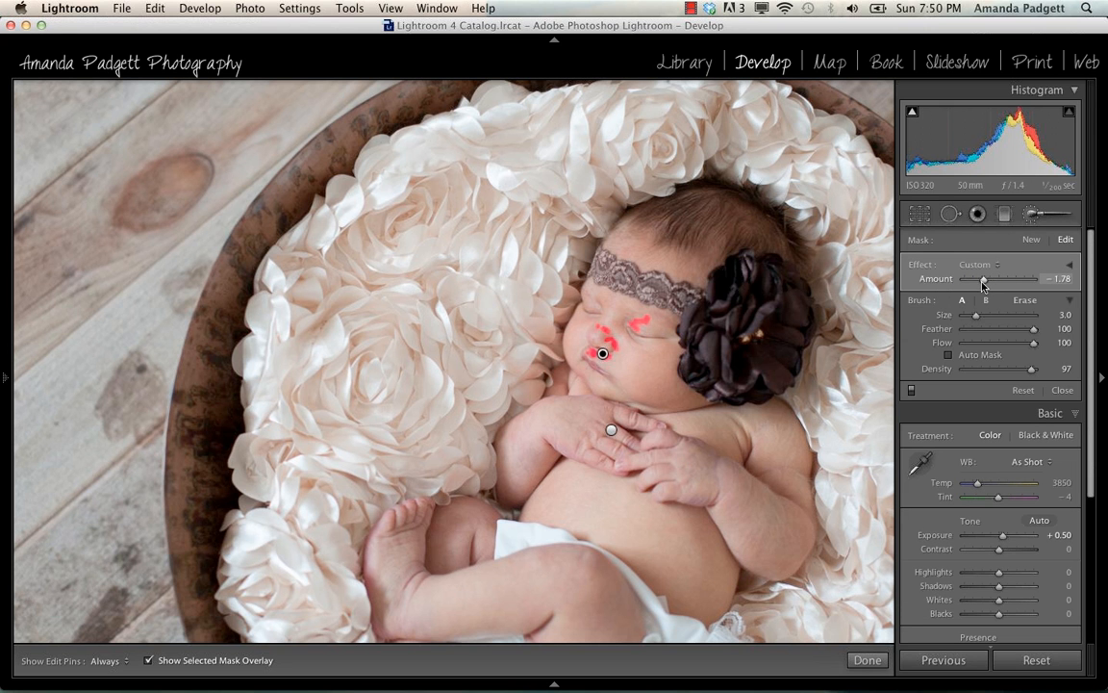
left_click(867, 660)
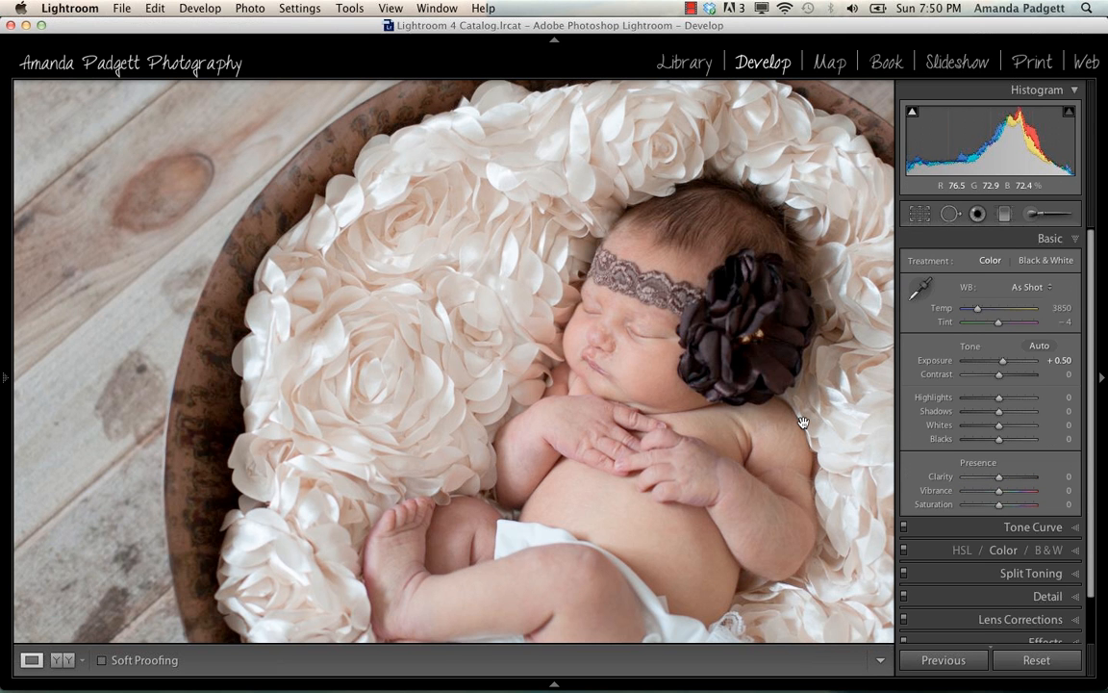
Inspect the baby's retouched face at close range and within the full photo.
key("super+=")
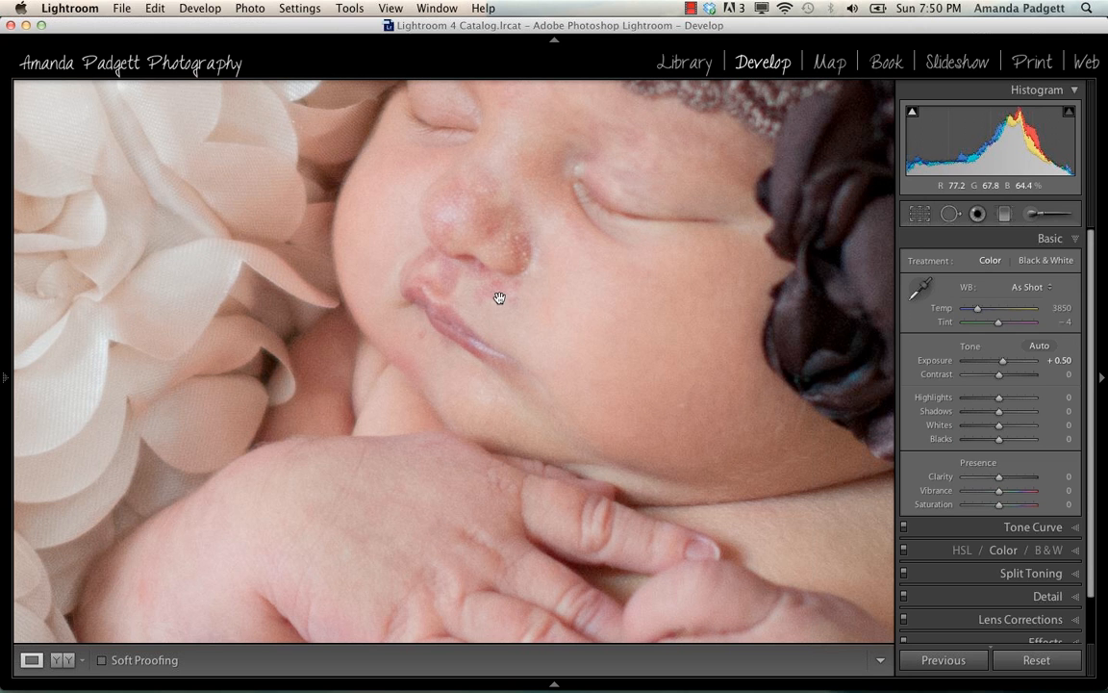
left_click(571, 209)
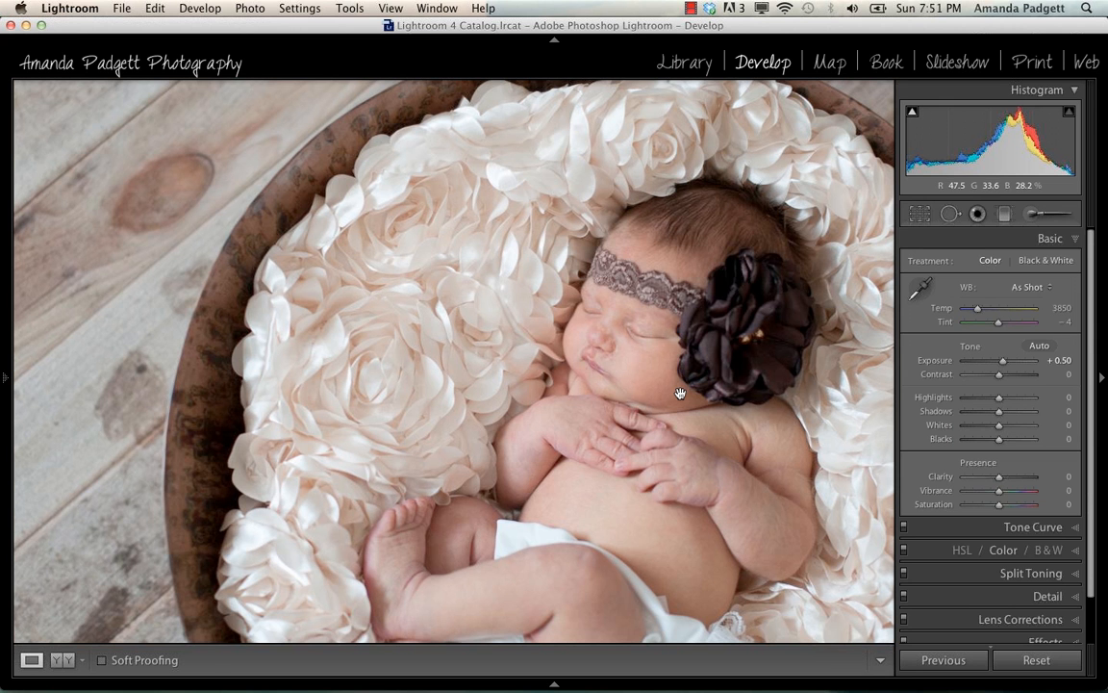
key("super+0")
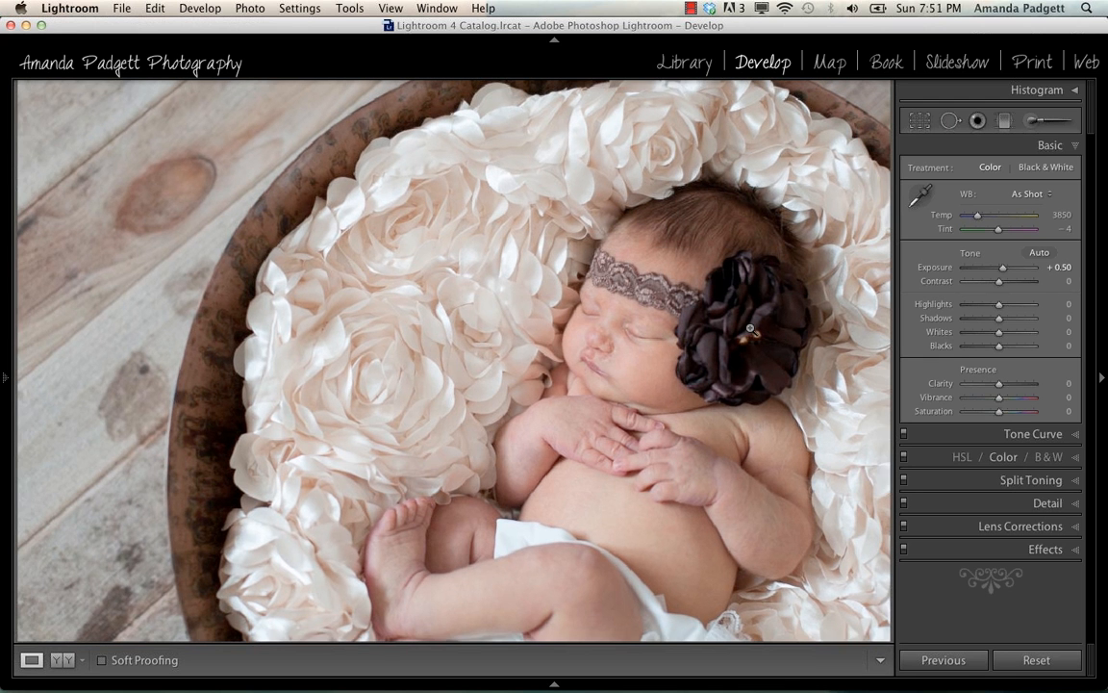
key("super+minus")
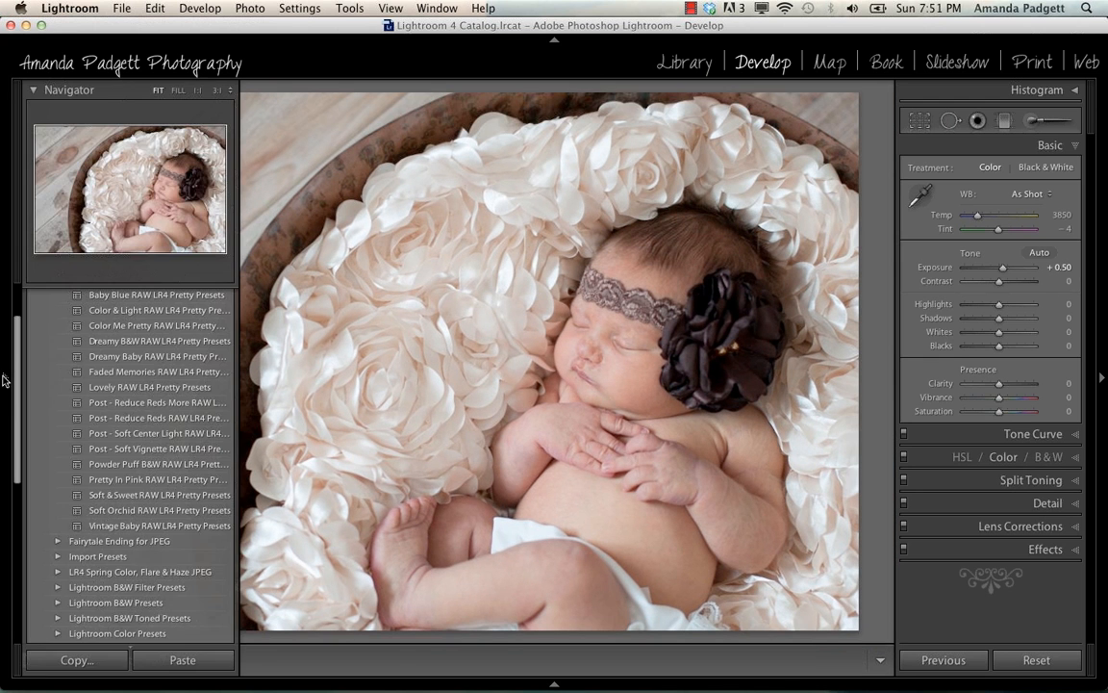
Try the Dreamy Baby, Soft & Sweet and Vintage Baby RAW presets on the photo.
left_click(3, 380)
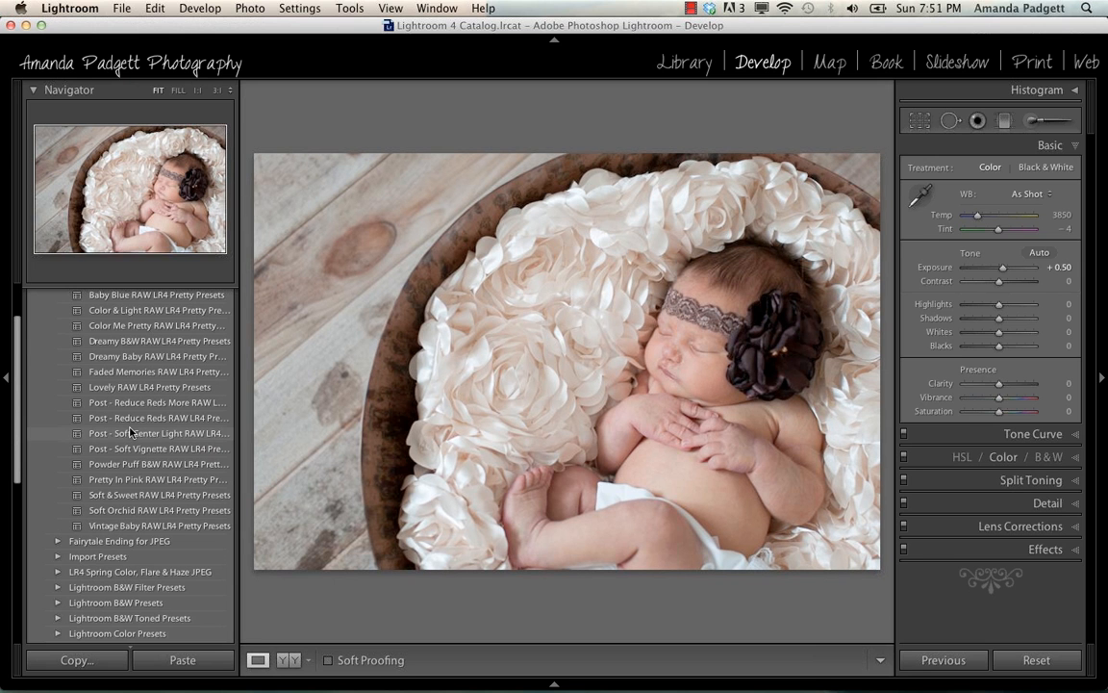
scroll(136, 436, "up", 1)
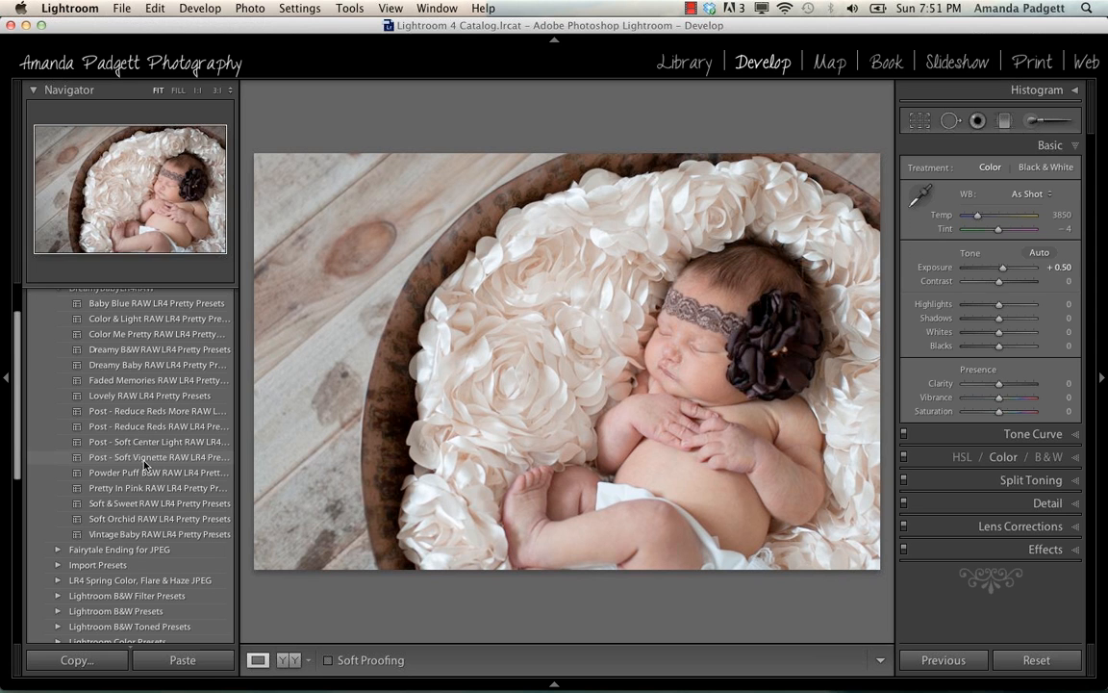
left_click(141, 366)
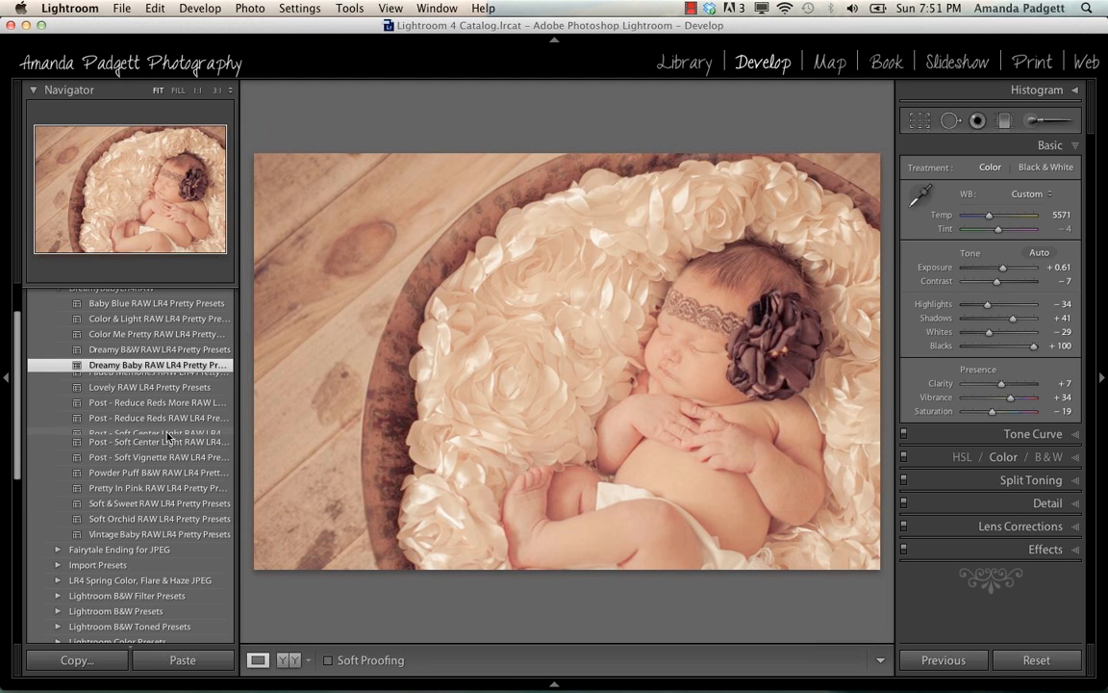
scroll(150, 388, "down", 1)
left_click(160, 470)
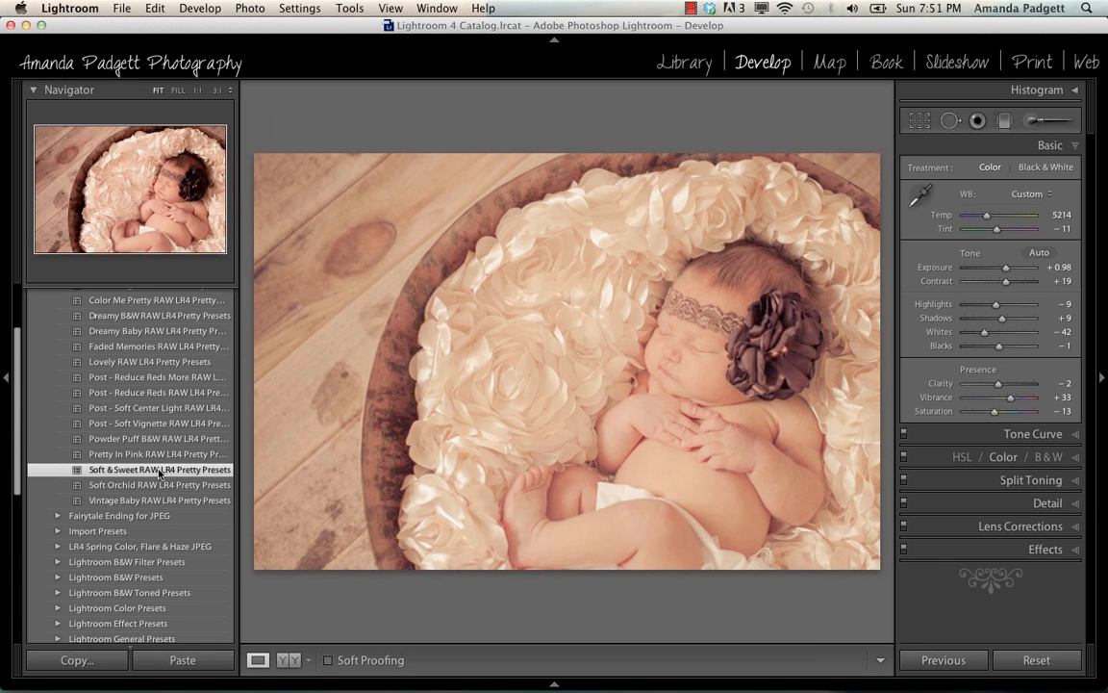
left_click(157, 501)
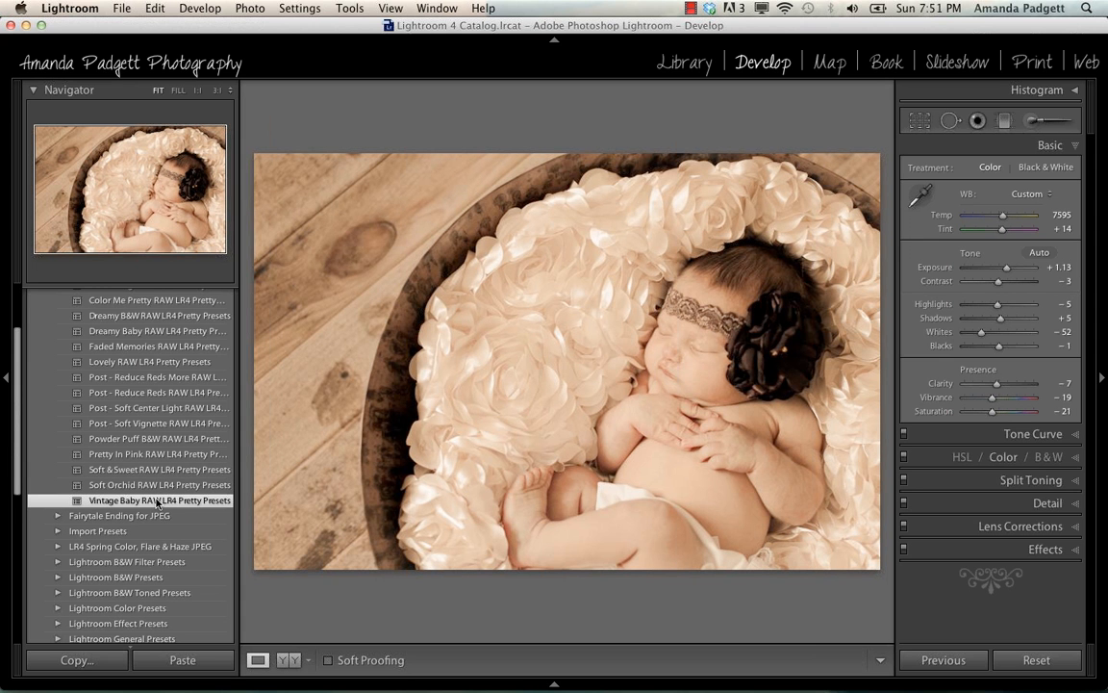
Apply the Baby Blue RAW LR4 preset to the photo and set its contrast to 0.
scroll(125, 358, "up", 3)
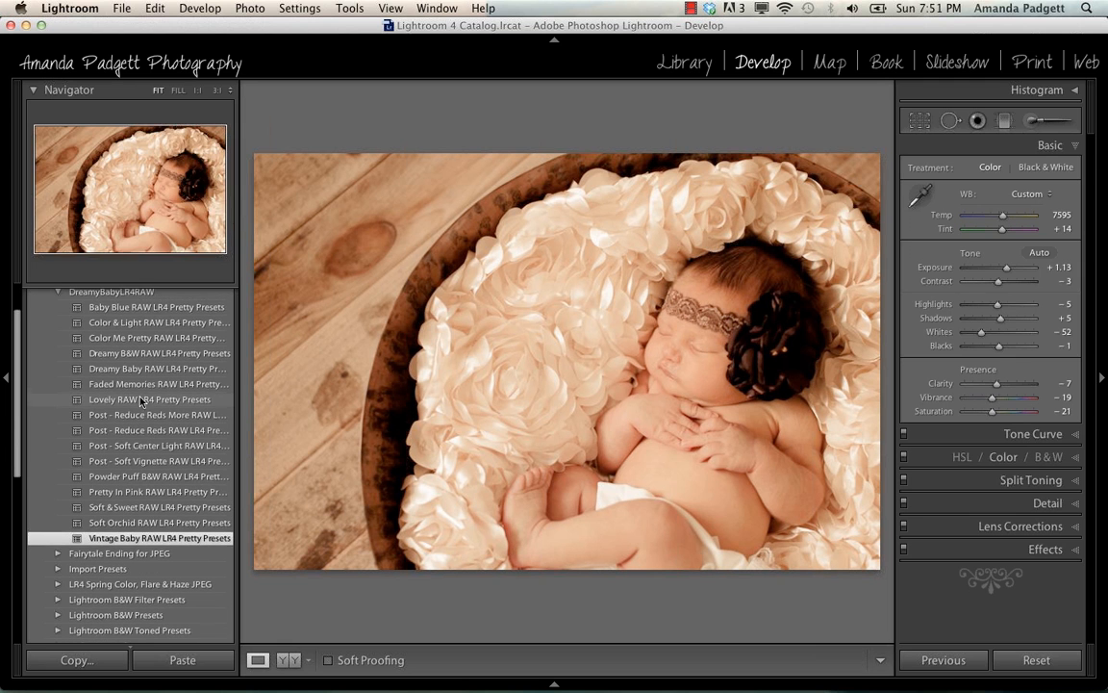
left_click(144, 307)
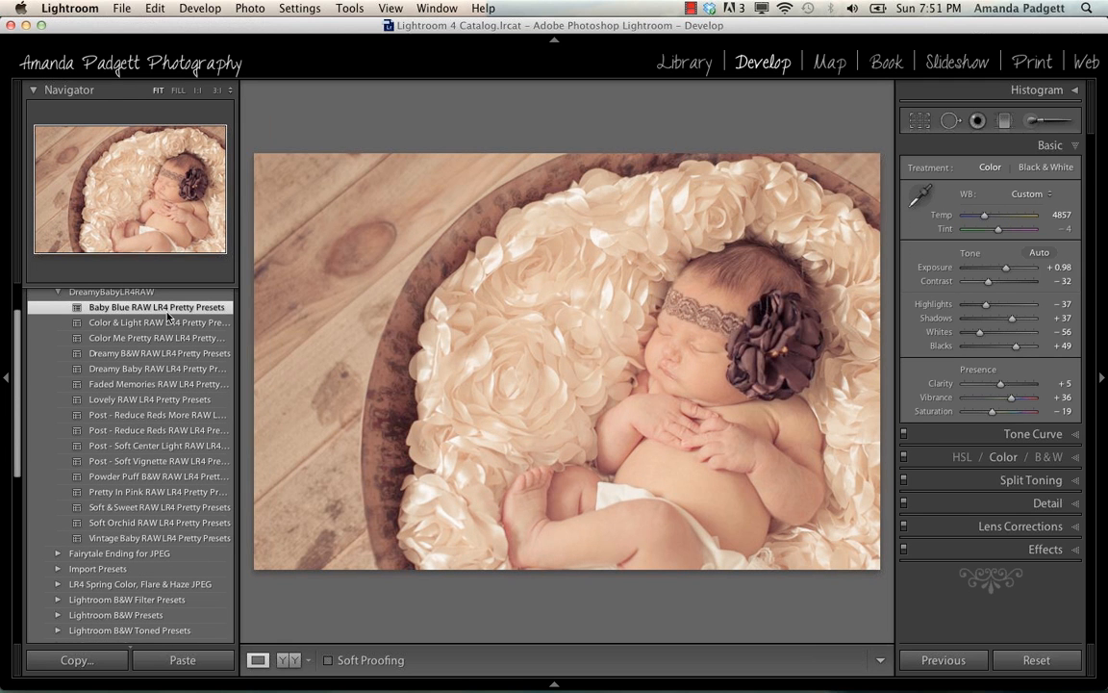
left_click_drag(988, 281, 1003, 287)
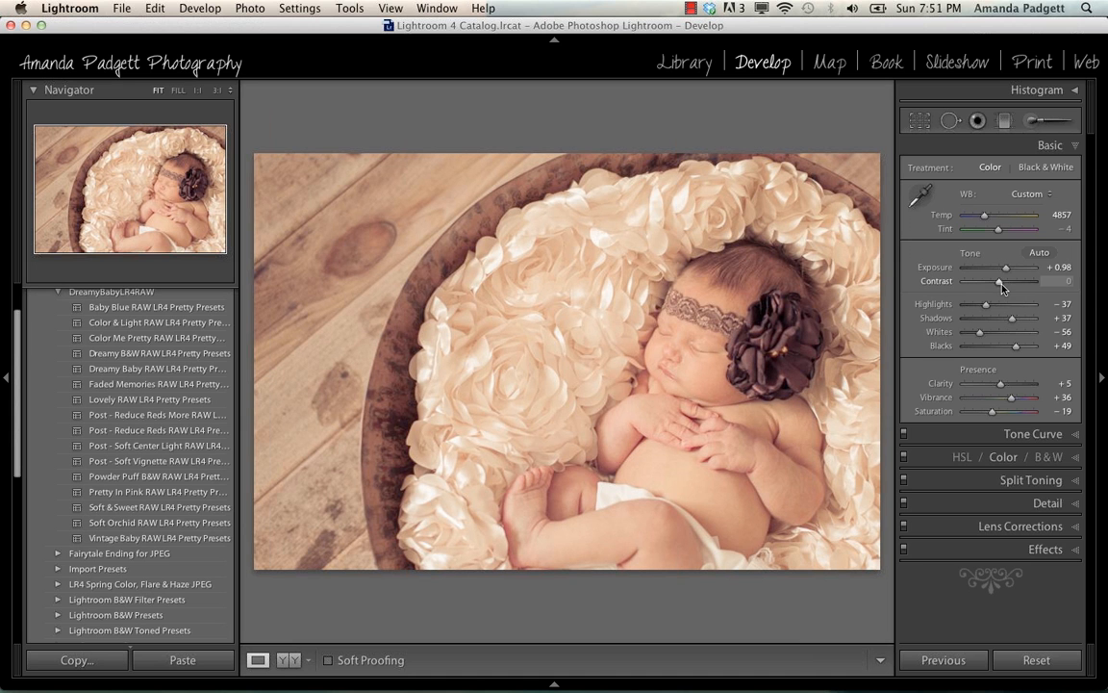
Show the filmstrip and review the Adjustment Brush's full sliders and its list of effect presets.
left_click(555, 686)
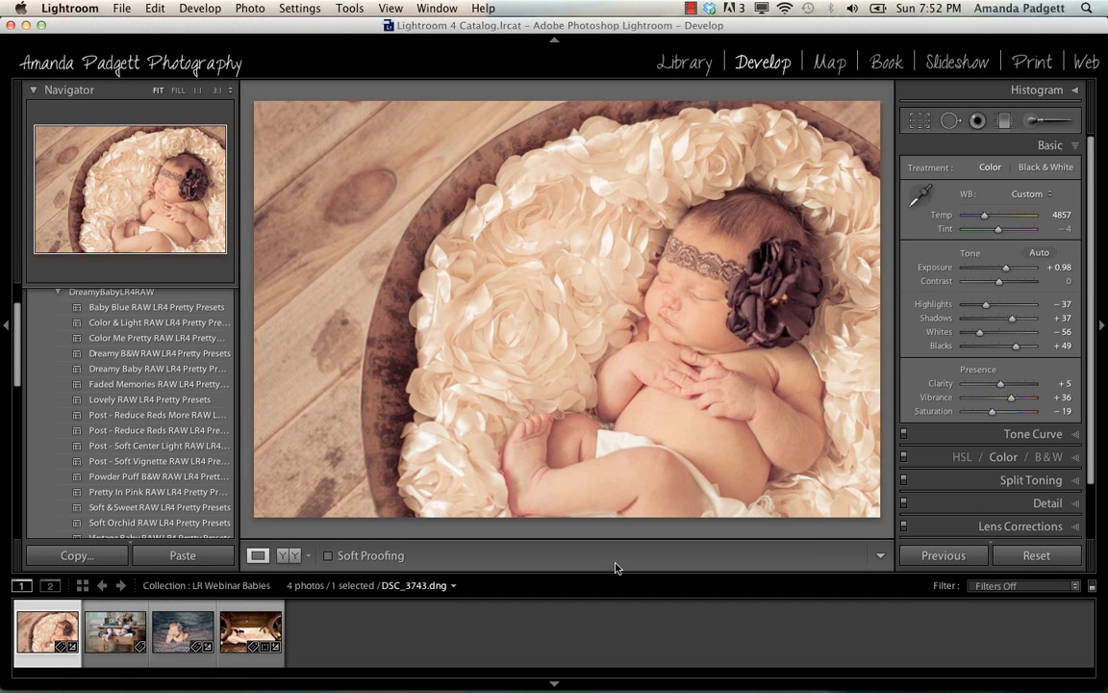
left_click(1045, 123)
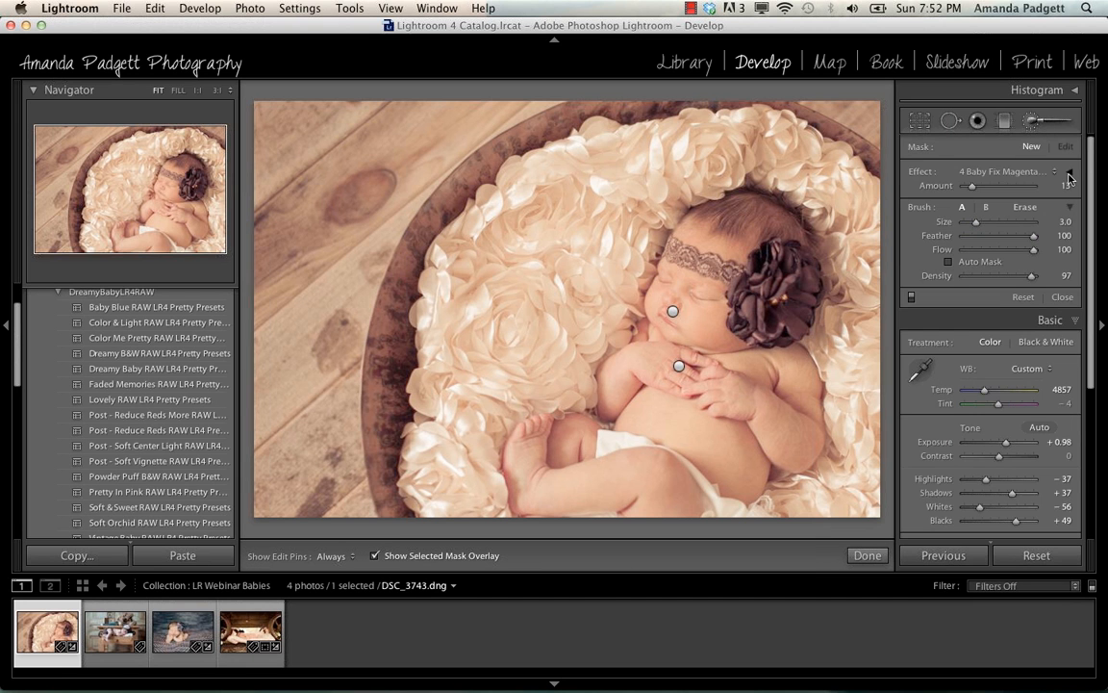
left_click(1068, 172)
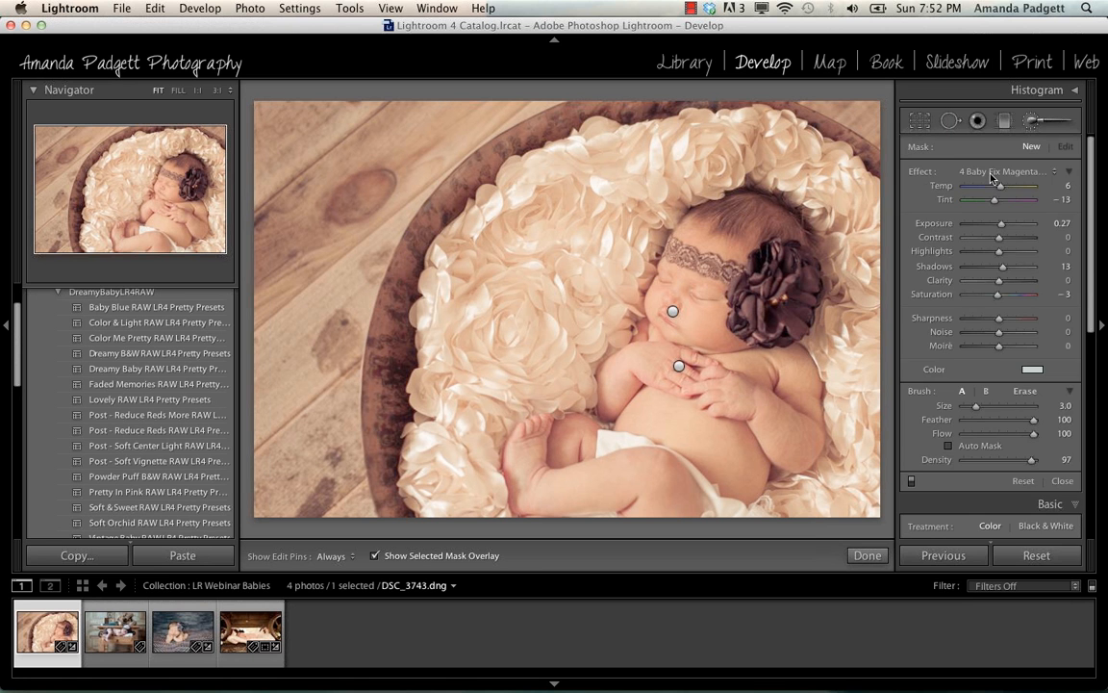
left_click(991, 173)
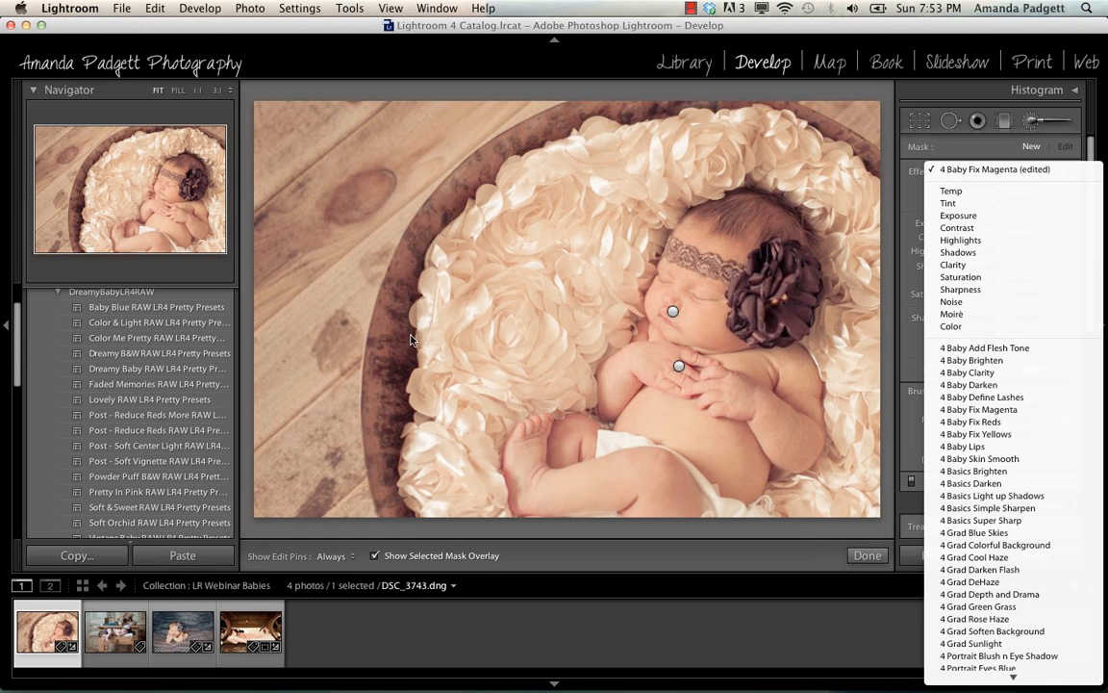
left_click(167, 447)
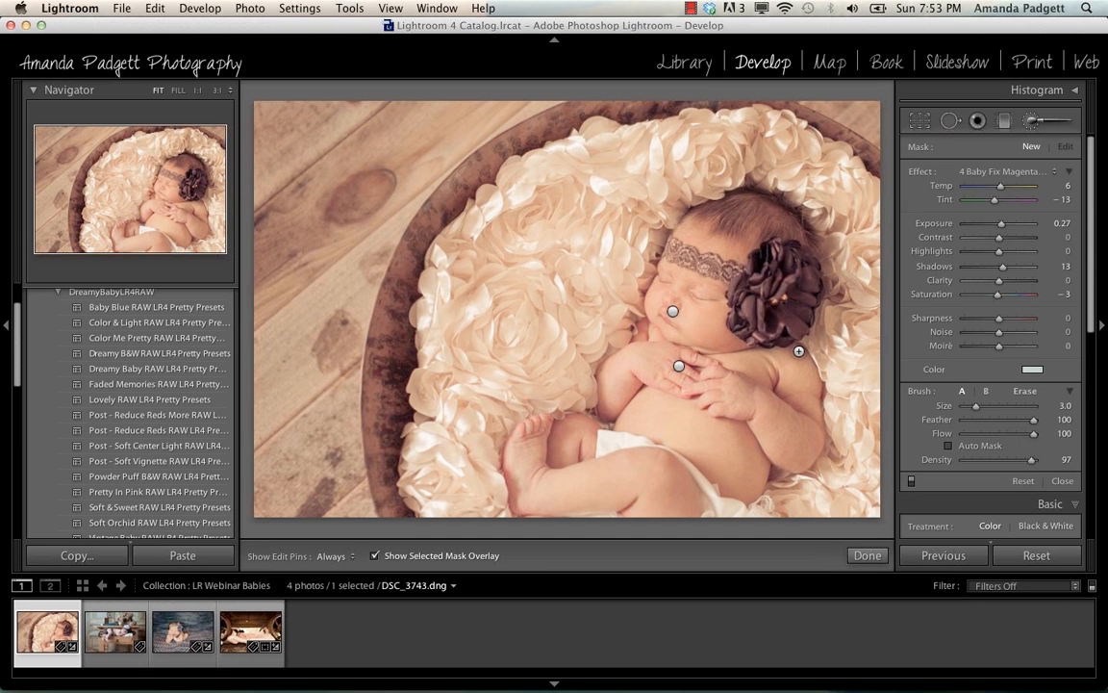
left_click(1097, 62)
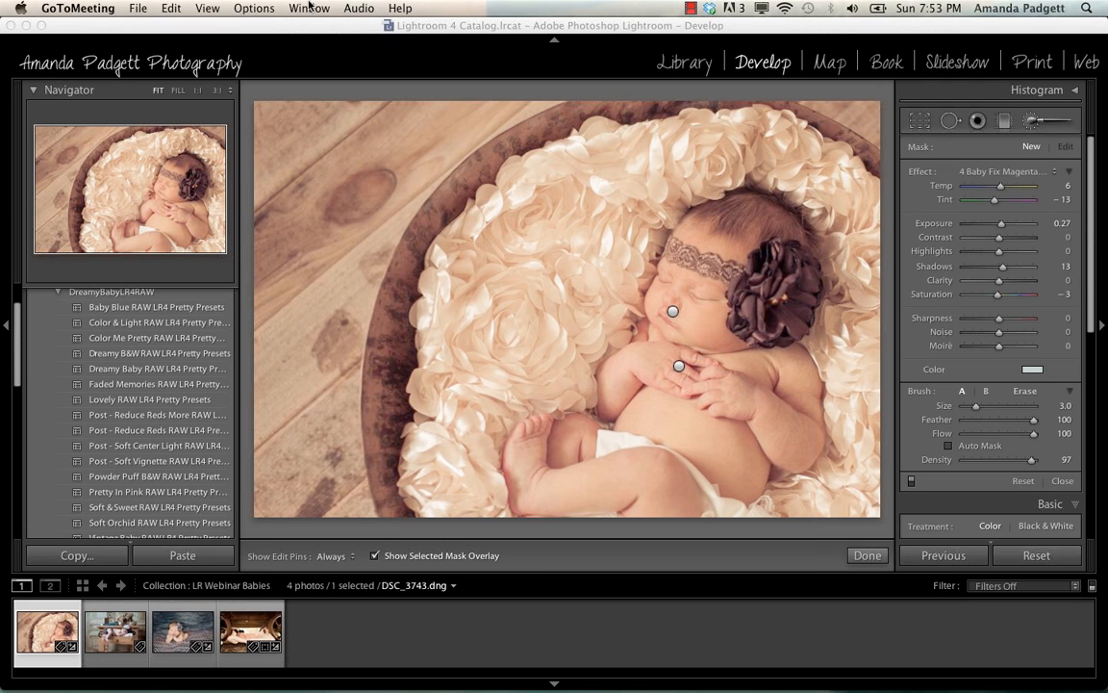
left_click(256, 12)
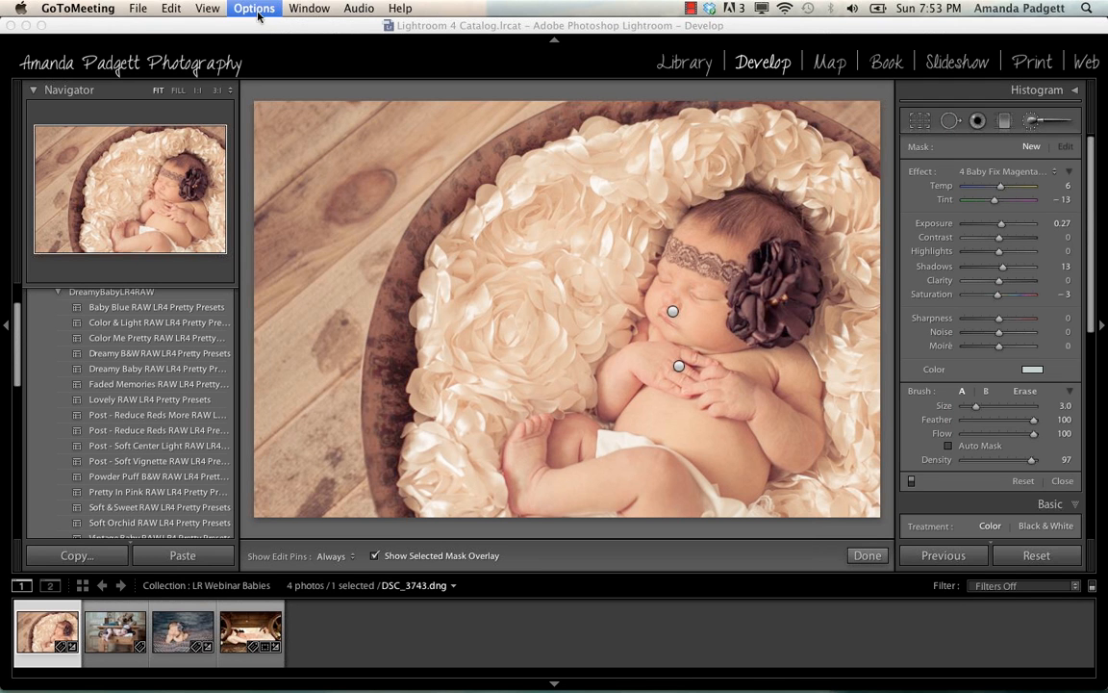
left_click(279, 68)
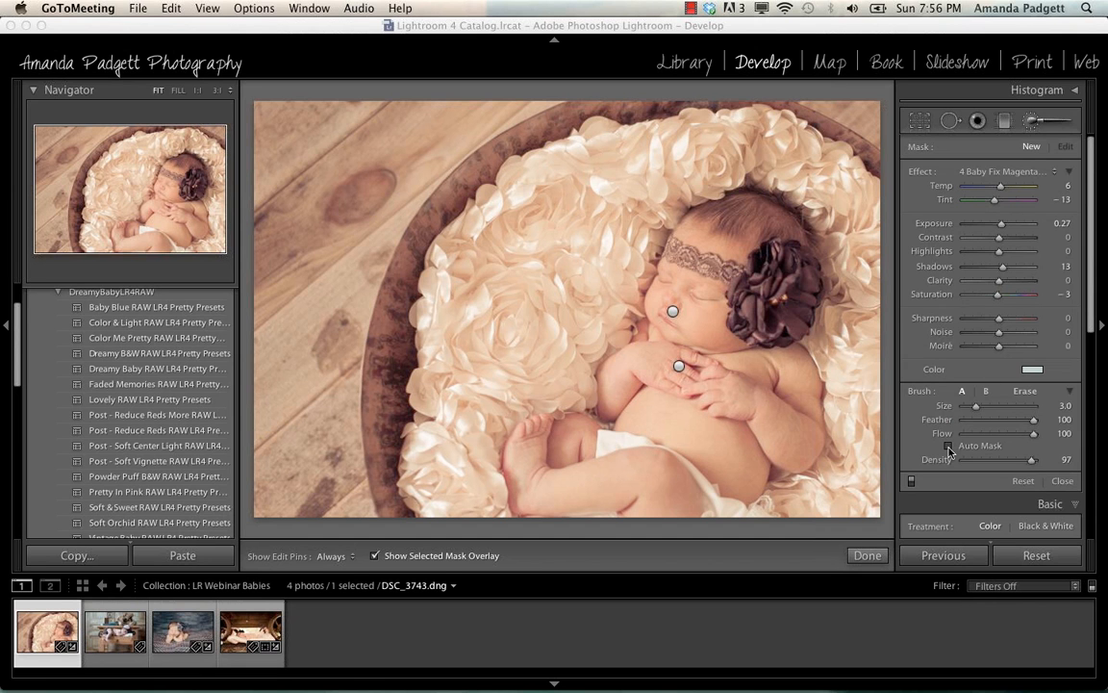
Brush the 4 Baby Skin Smooth effect with Auto Mask on over the baby's cheeks and lower face, and finish the adjustment.
left_click(1032, 147)
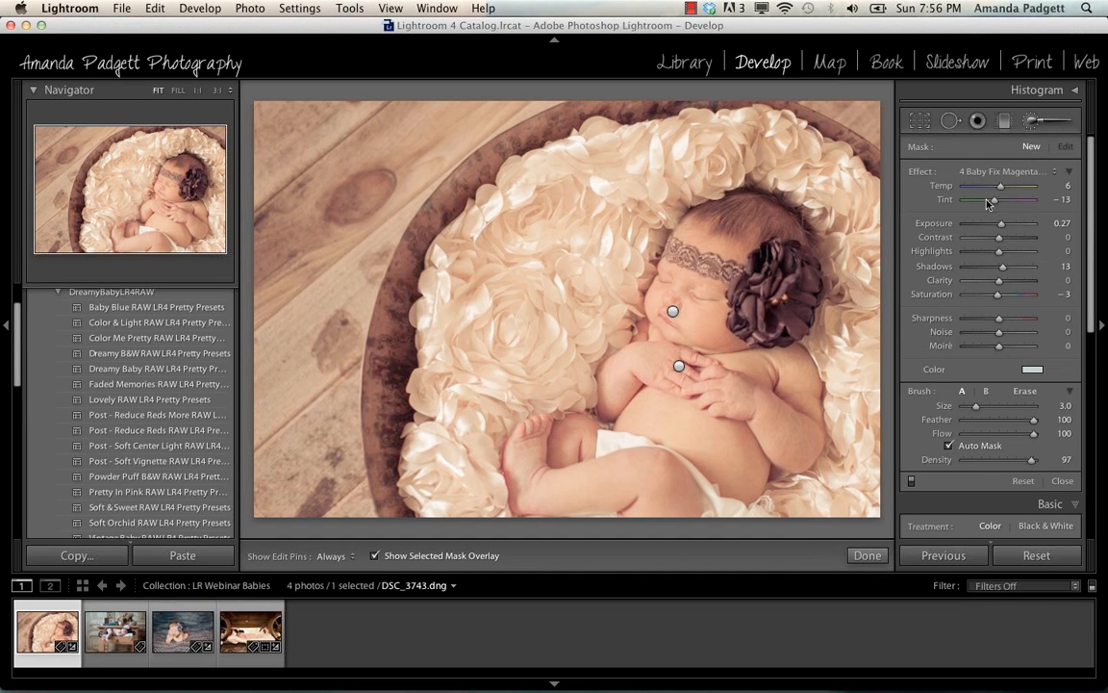
left_click(999, 174)
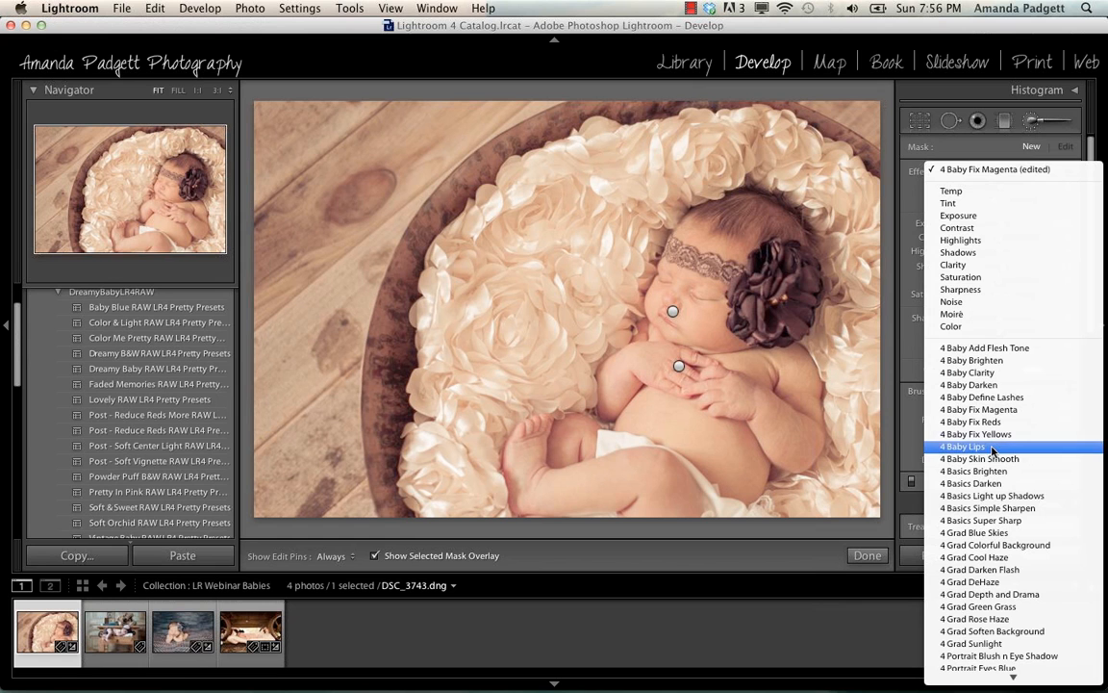
left_click(1001, 460)
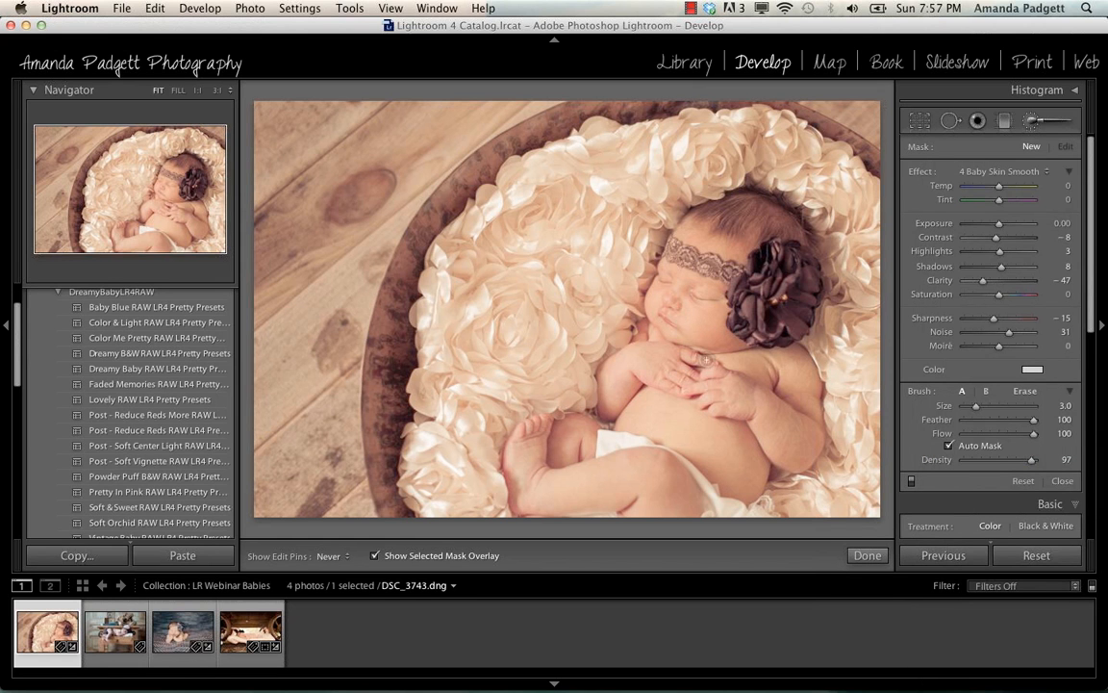
left_click_drag(715, 316, 716, 331)
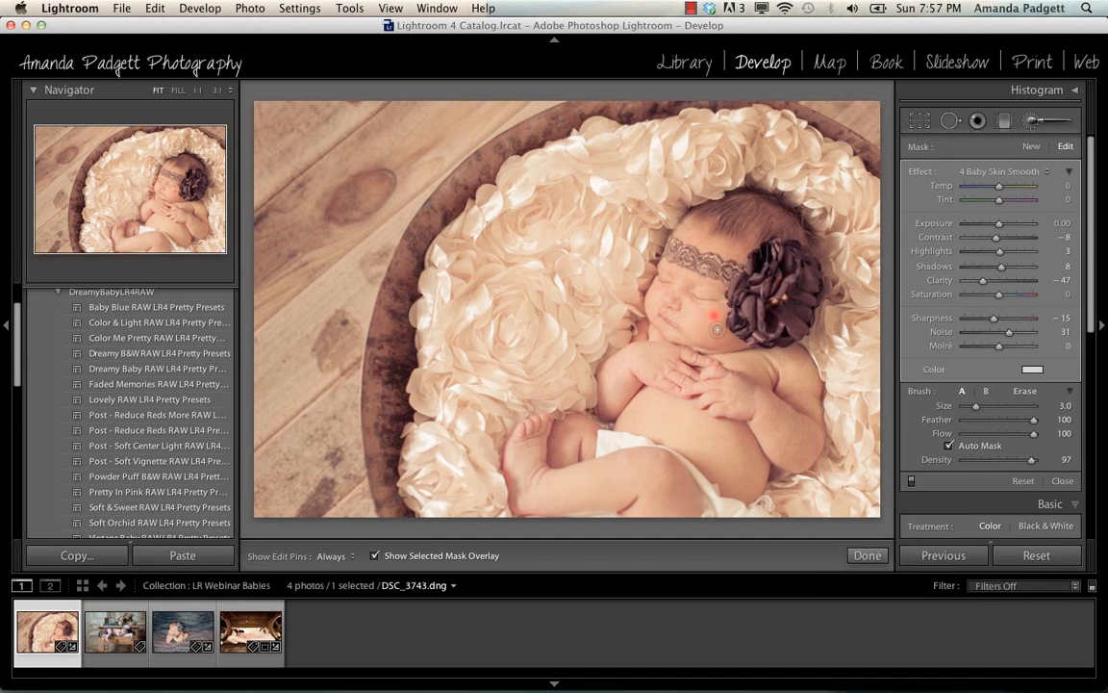
mouse_move(718, 327)
left_mouse_down()
mouse_move(686, 292)
mouse_move(696, 312)
mouse_move(717, 311)
mouse_move(700, 308)
mouse_move(714, 309)
mouse_move(719, 339)
mouse_move(691, 334)
mouse_move(726, 343)
mouse_move(668, 334)
mouse_move(661, 321)
mouse_move(689, 334)
mouse_move(678, 285)
mouse_move(653, 322)
left_mouse_up()
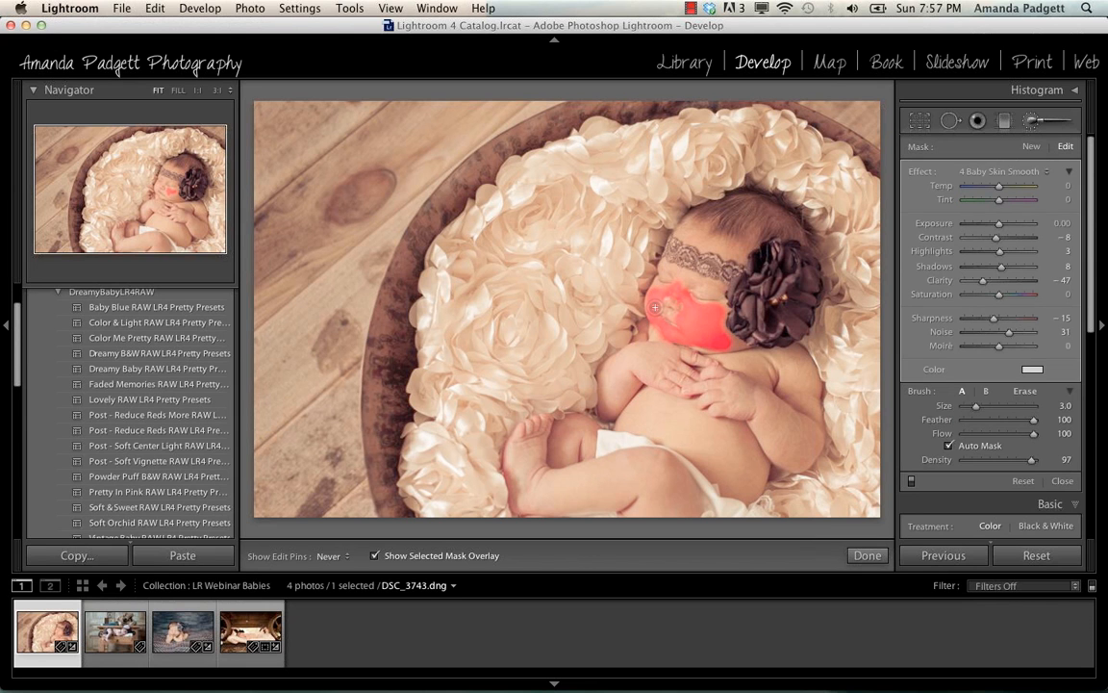
key("h")
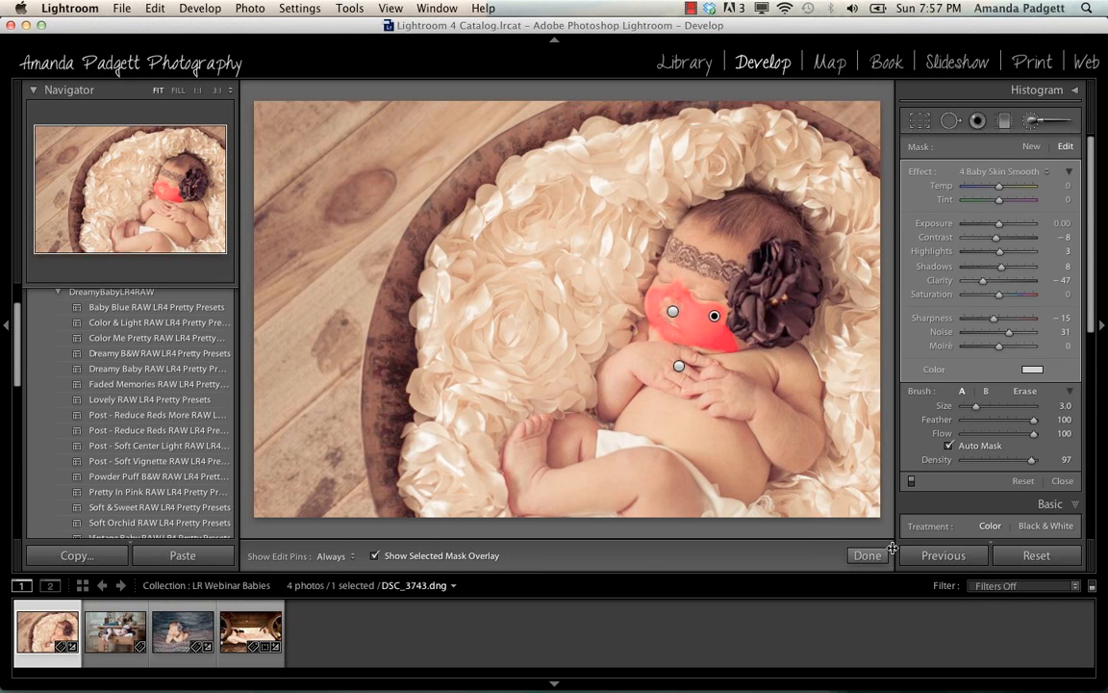
left_click(867, 555)
left_click(1051, 117)
left_click(1096, 66)
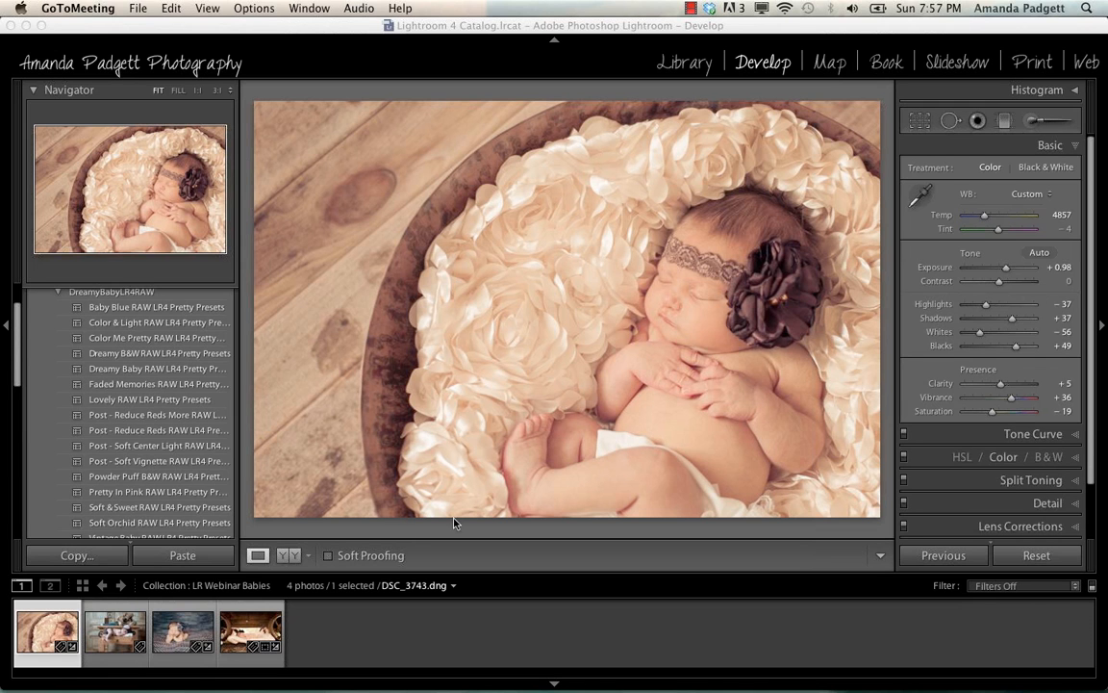
Compare before and after of DSC_5190.dng in the Left/Right, Left/Right Split and Top/Bottom views.
left_click(186, 639)
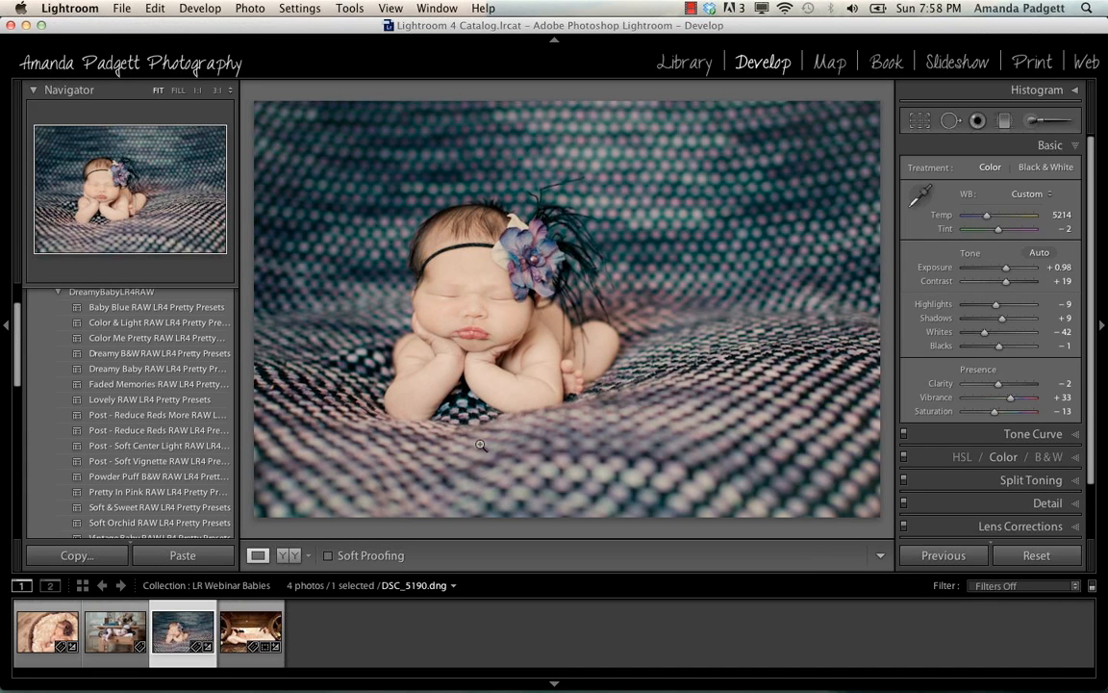
left_click(297, 558)
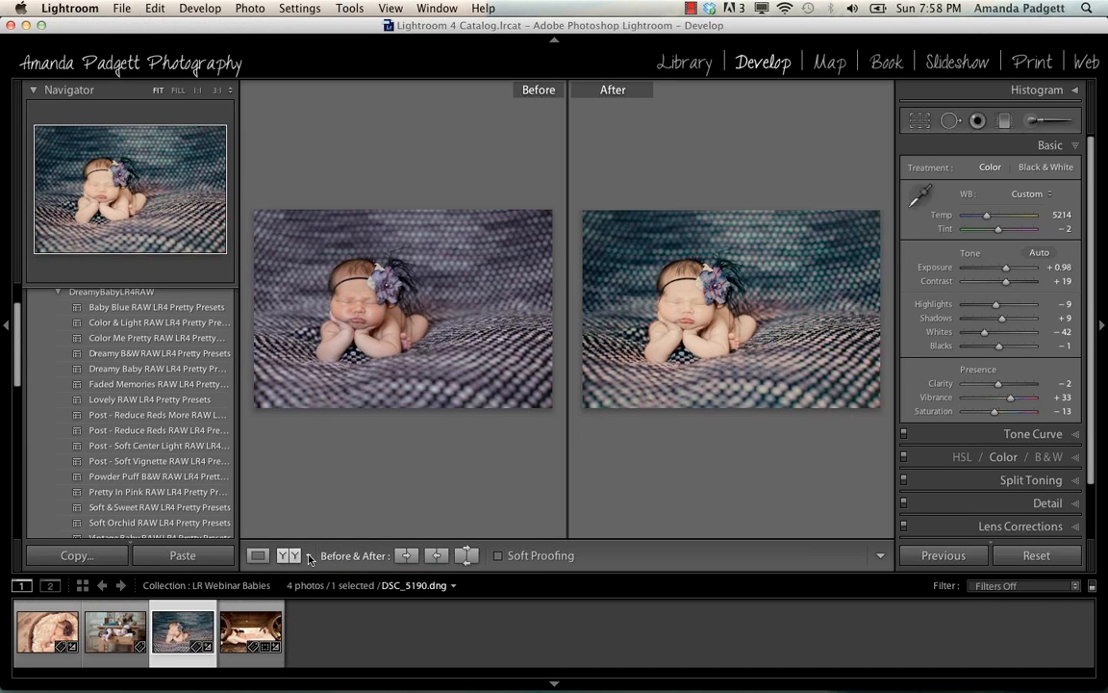
left_click(310, 556)
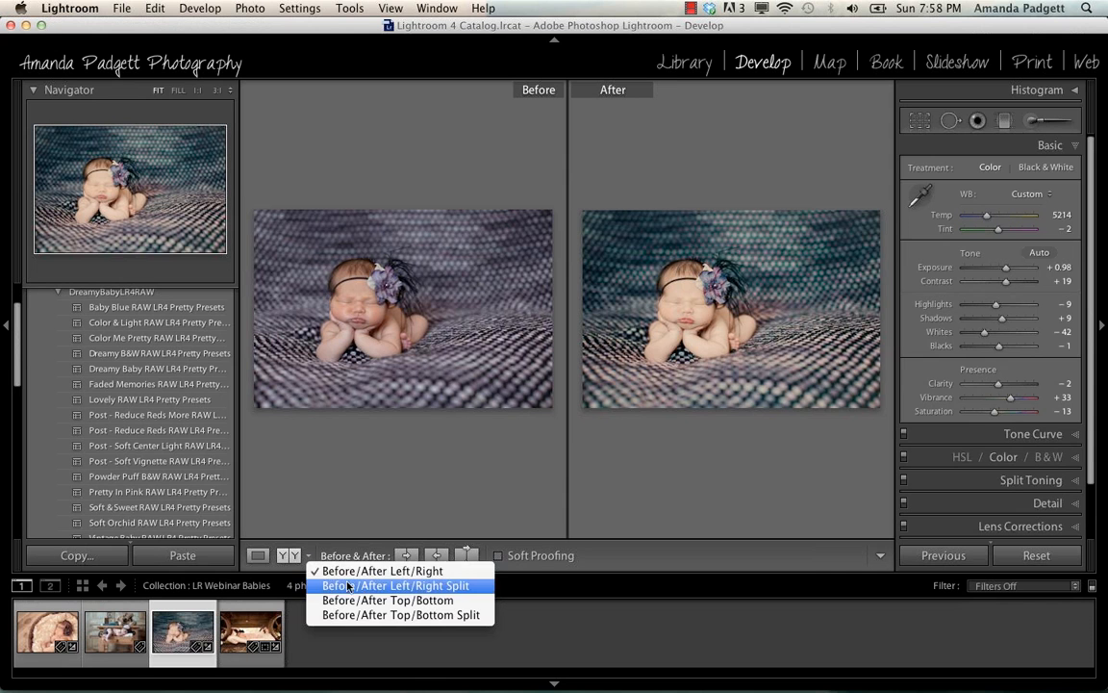
left_click(365, 591)
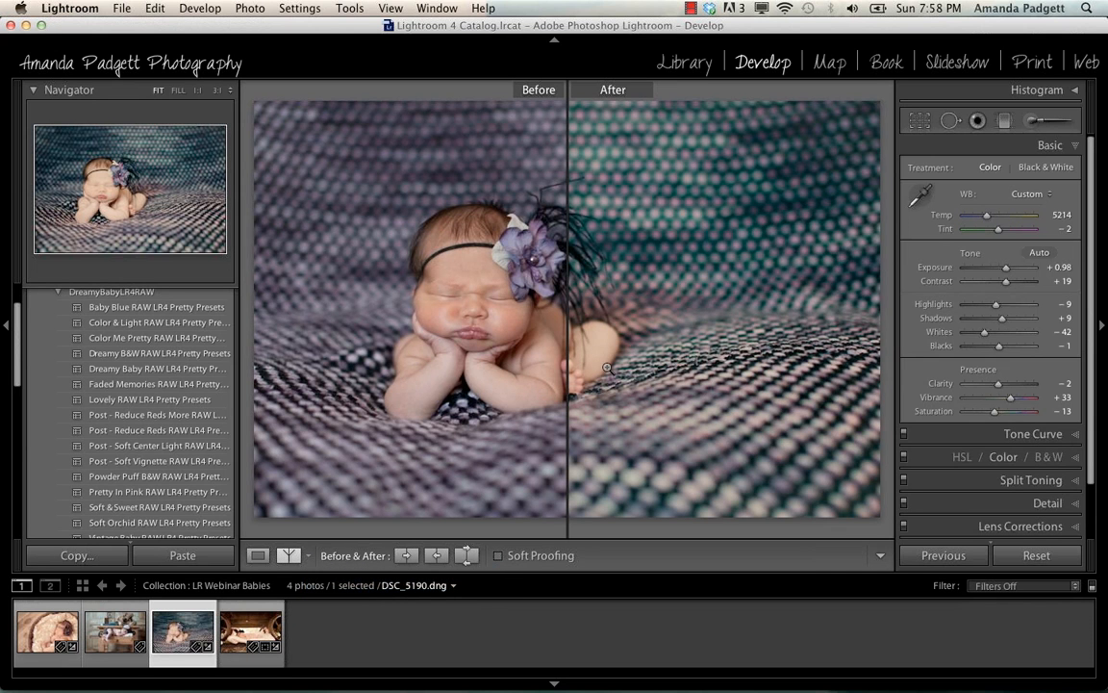
left_click(310, 556)
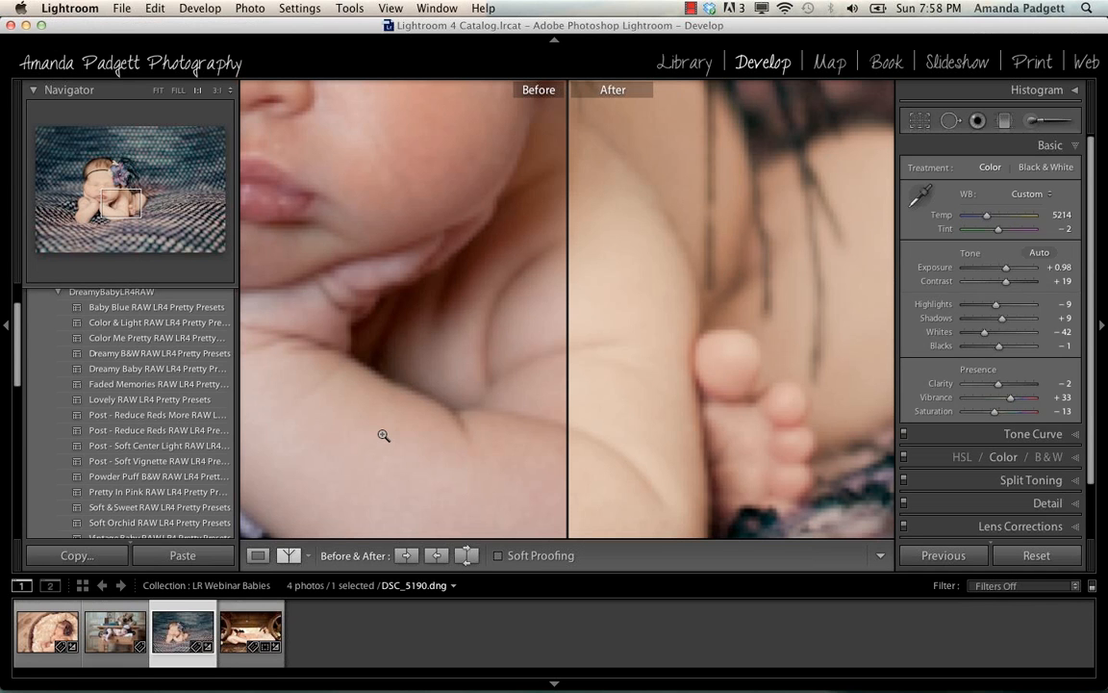
left_click(270, 511)
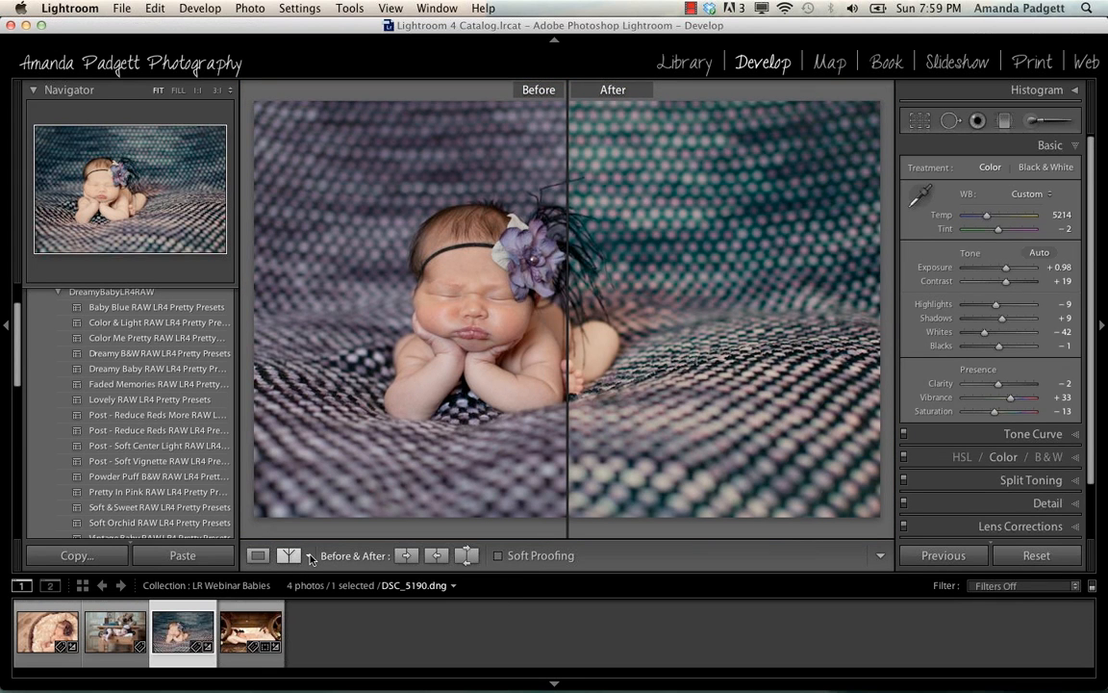
left_click(309, 556)
left_click(355, 607)
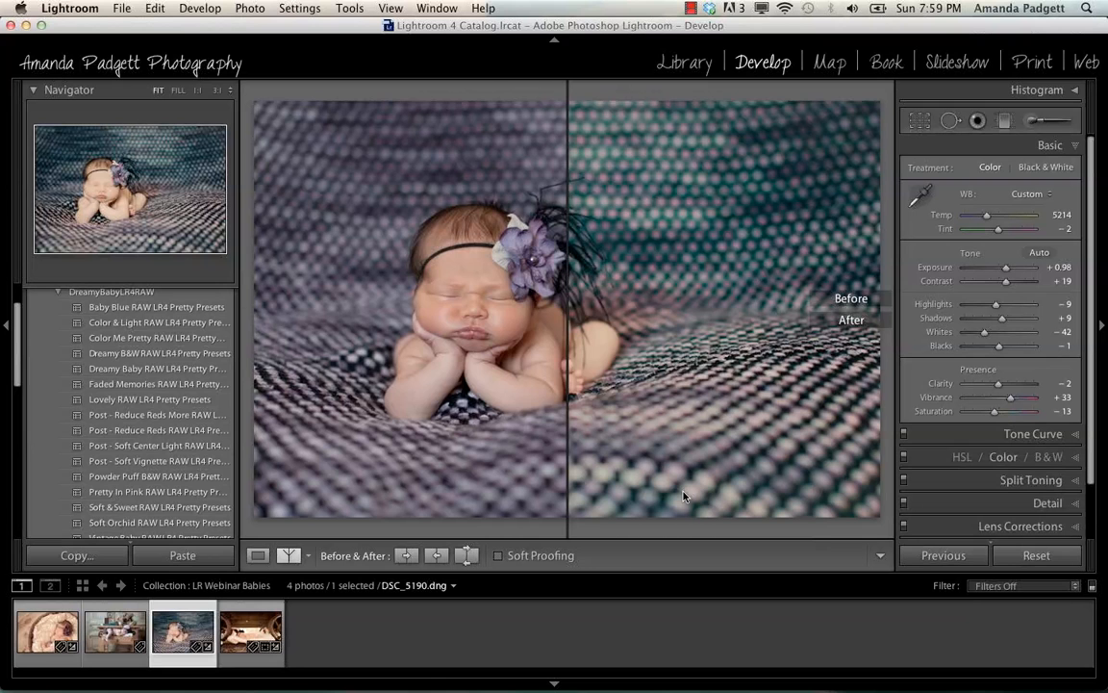
key("alt+y")
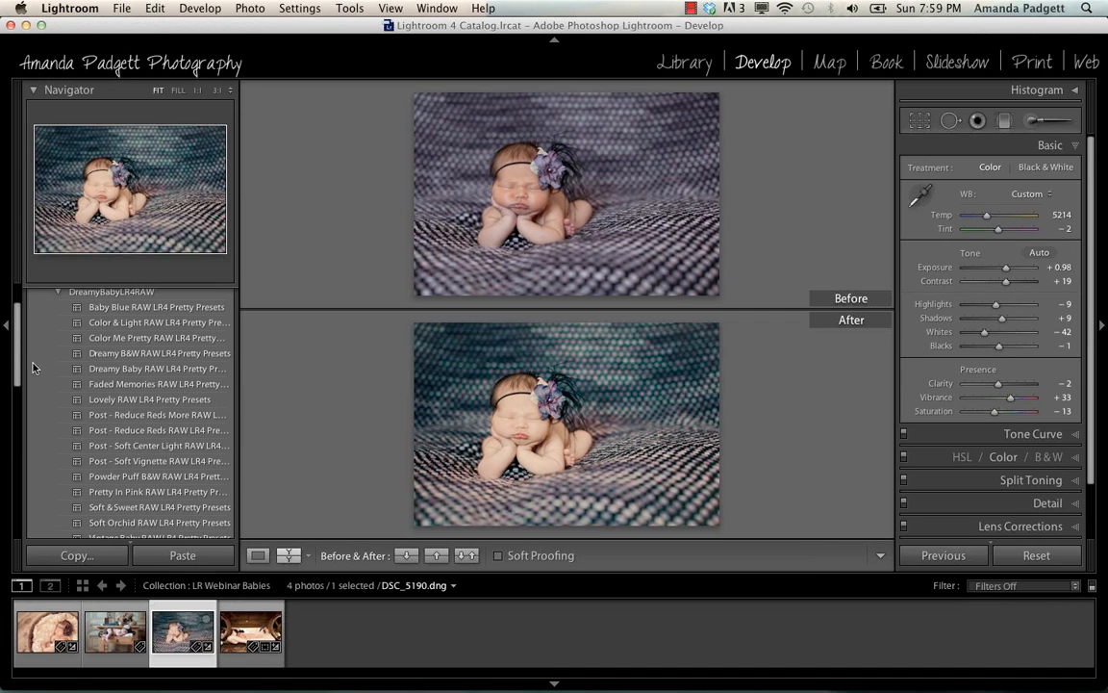
Restore the "clean" snapshot on DSC_5190.dng and return to the single-photo view.
left_click(19, 391)
left_click_drag(18, 392, 51, 441)
left_click(51, 442)
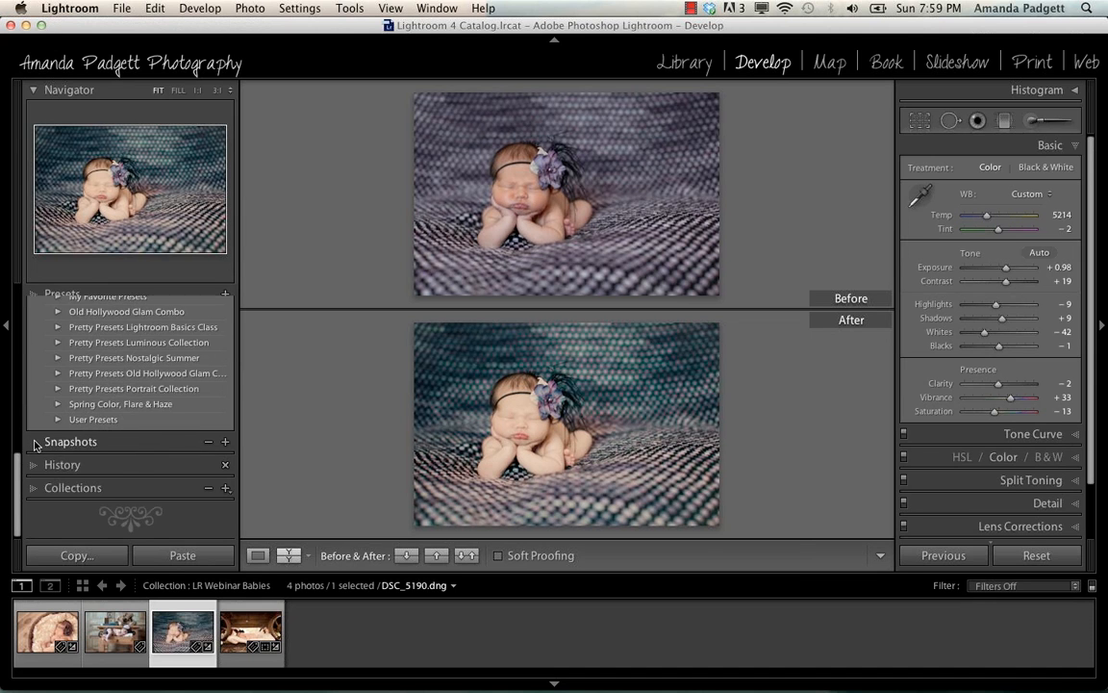
left_click(100, 352)
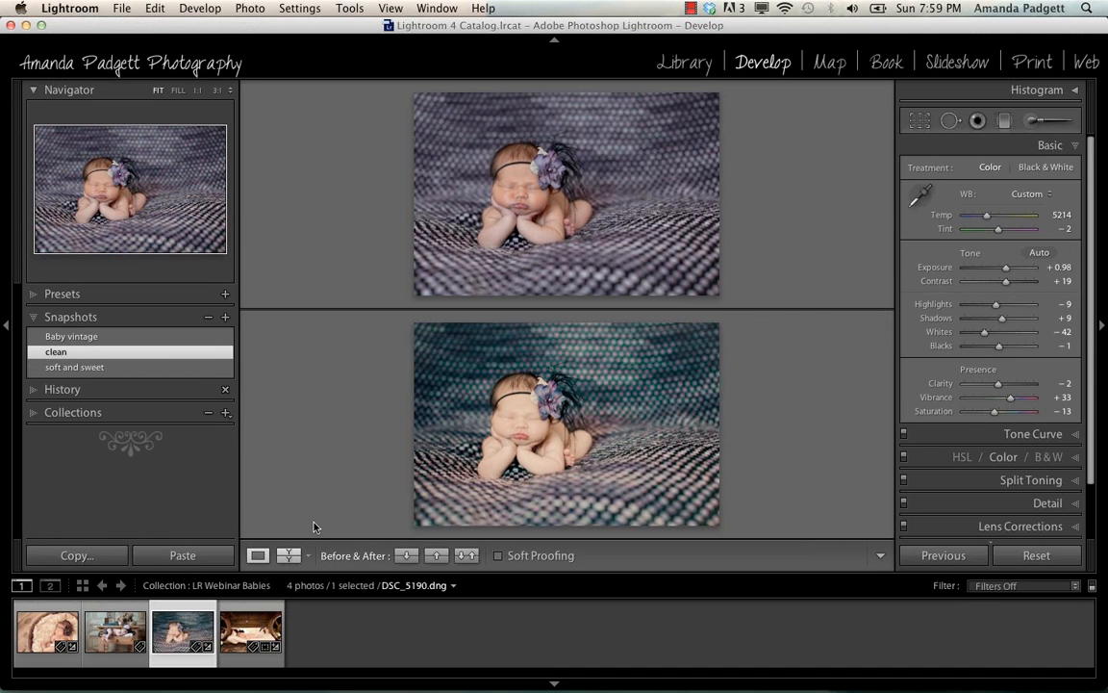
key("y")
key("backslash")
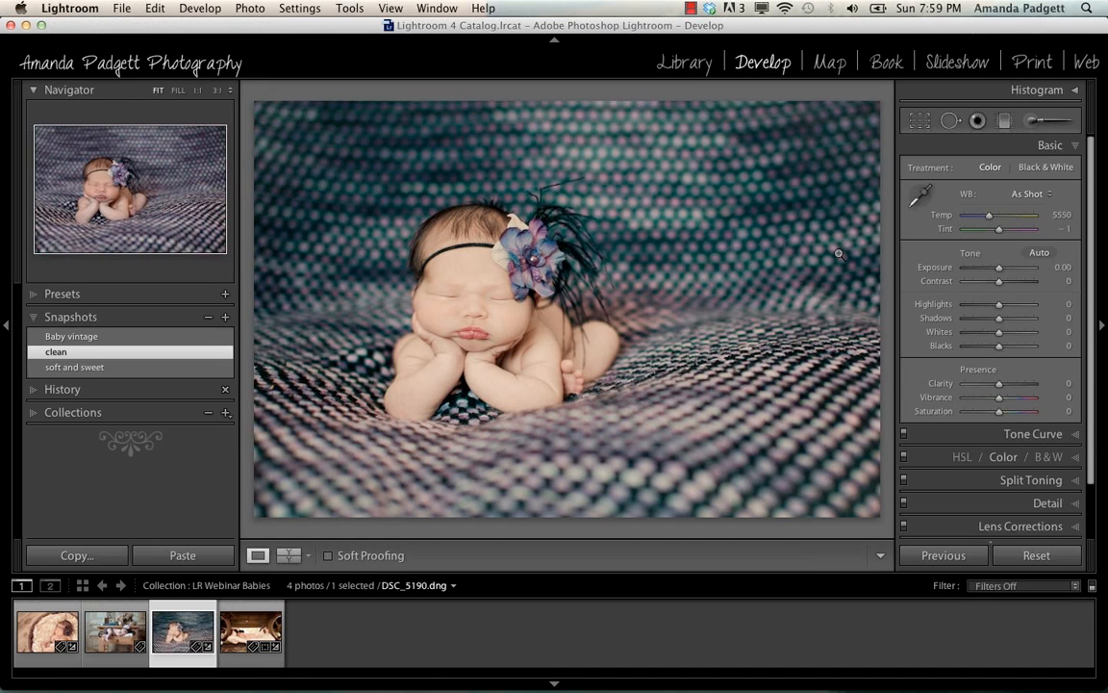
key("backslash")
Switch the photo's brush adjustments off and on again to compare the baby's skin with and without retouching.
left_click(1033, 121)
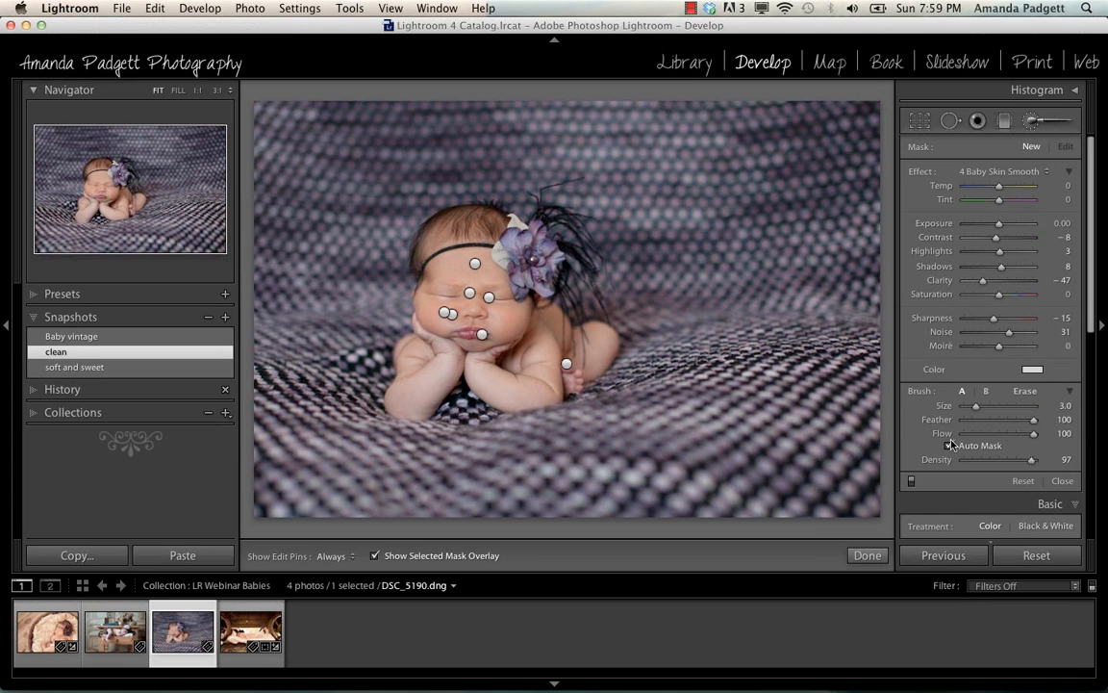
left_click(912, 483)
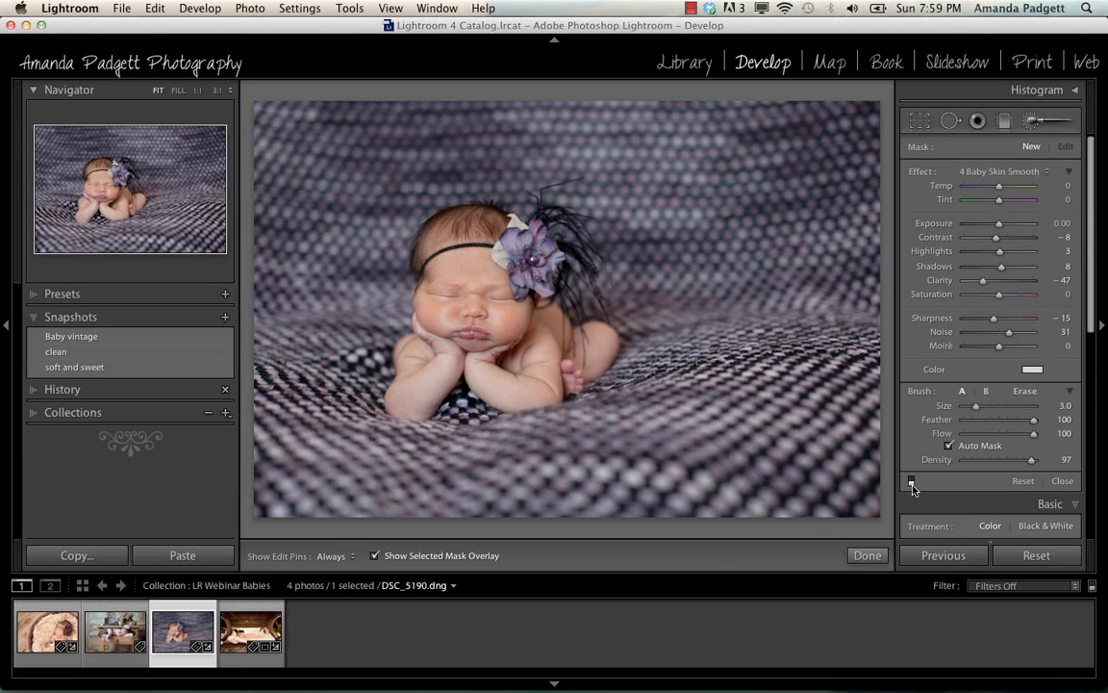
left_click(912, 482)
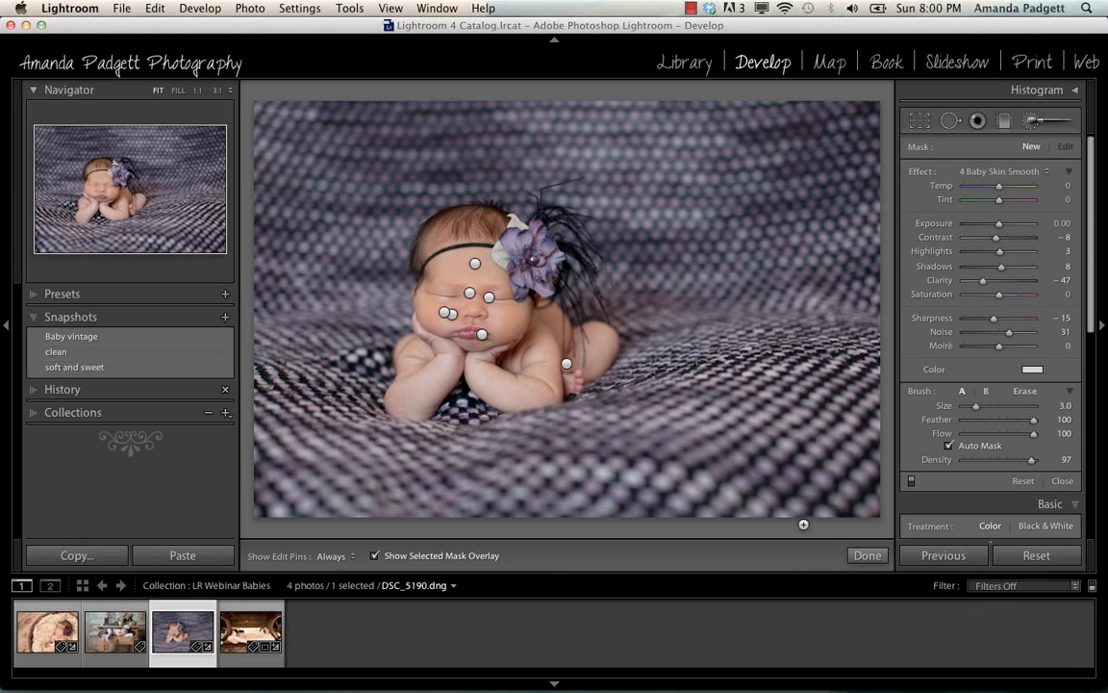
left_click(876, 559)
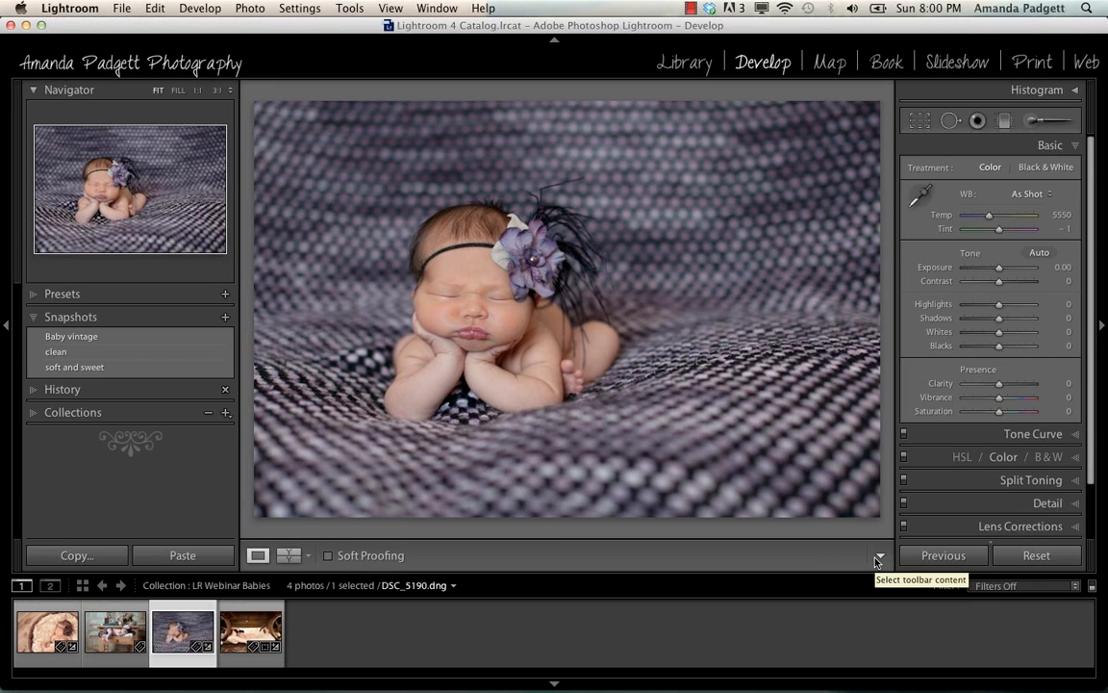
Compare the earlier Reset Settings history state with the newest state, and return the photo to the newest one.
left_click(30, 390)
scroll(134, 453, "down", 3)
scroll(133, 452, "down", 10)
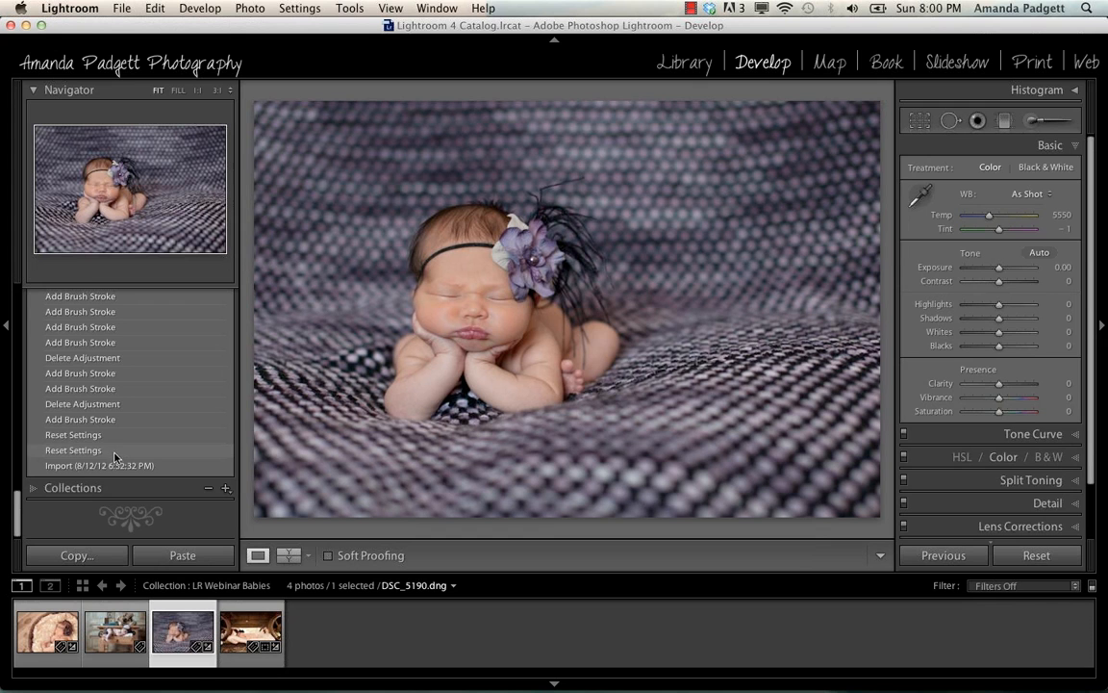
left_click(118, 435)
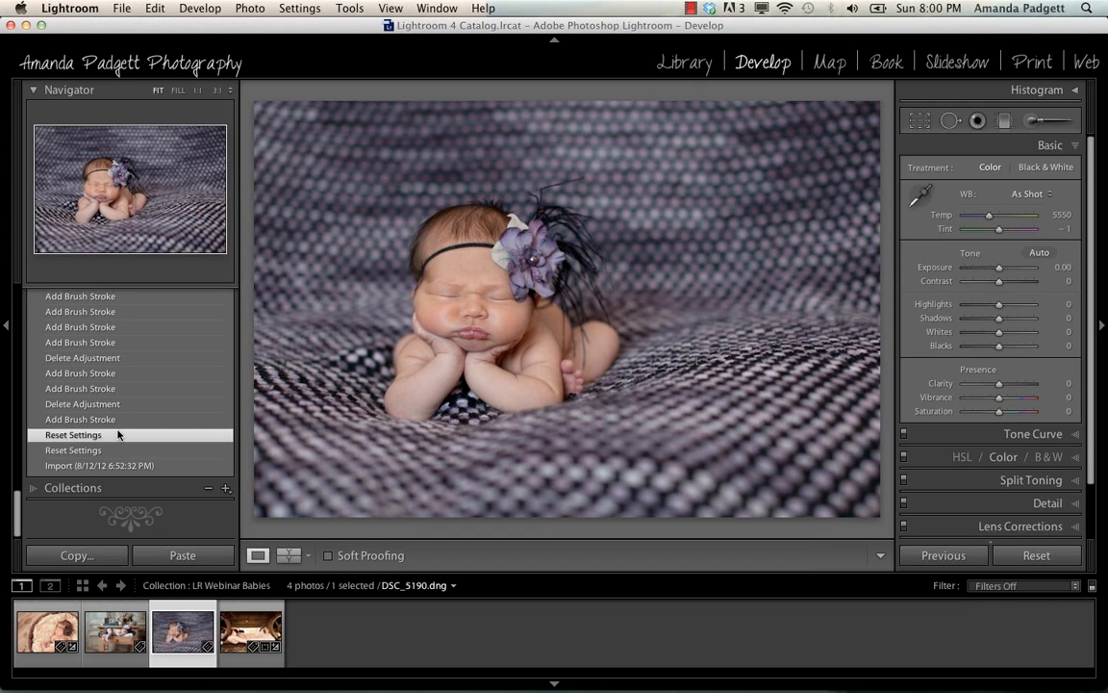
scroll(117, 435, "up", 10)
scroll(118, 435, "up", 10)
left_click(131, 359)
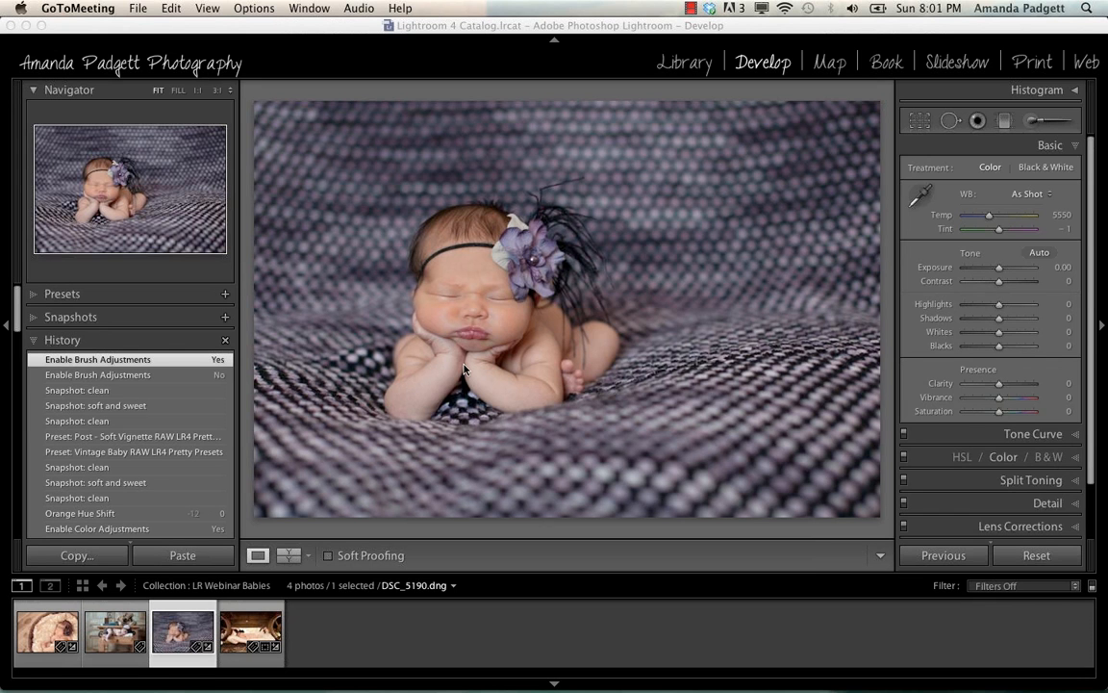
Add a 4 Basics Brighten graduated filter to DSC_4095.dng, fading diagonally from the photo's right edge across the sleeping baby.
left_click(101, 641)
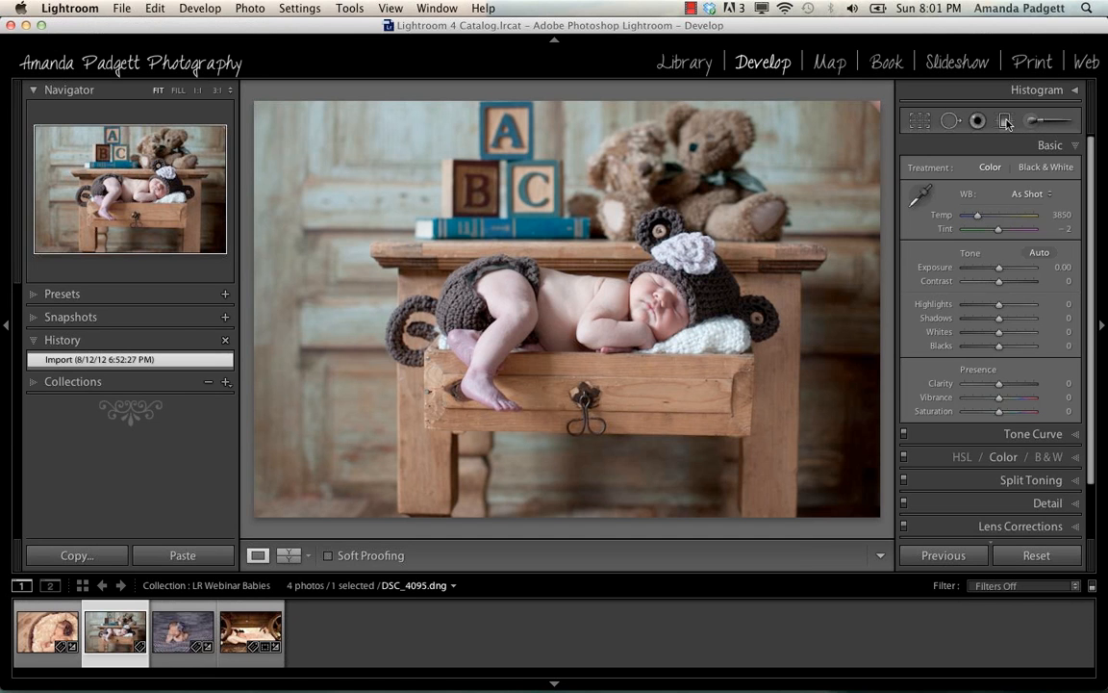
left_click(1005, 120)
left_click(1003, 171)
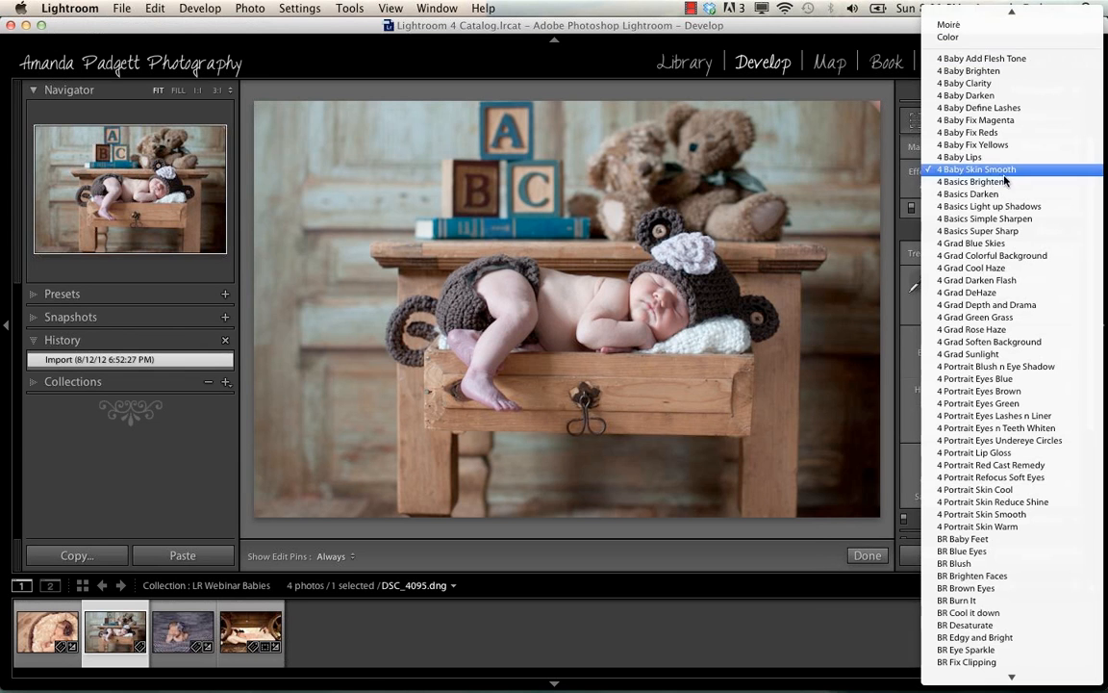
left_click(1003, 183)
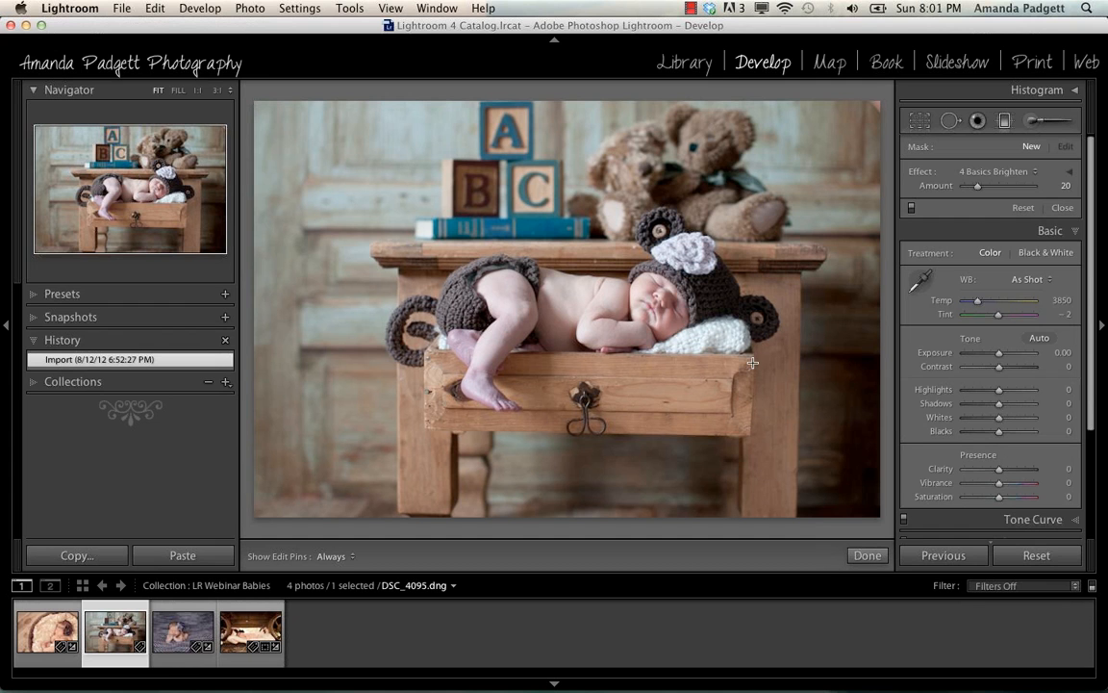
left_click_drag(613, 289, 878, 415)
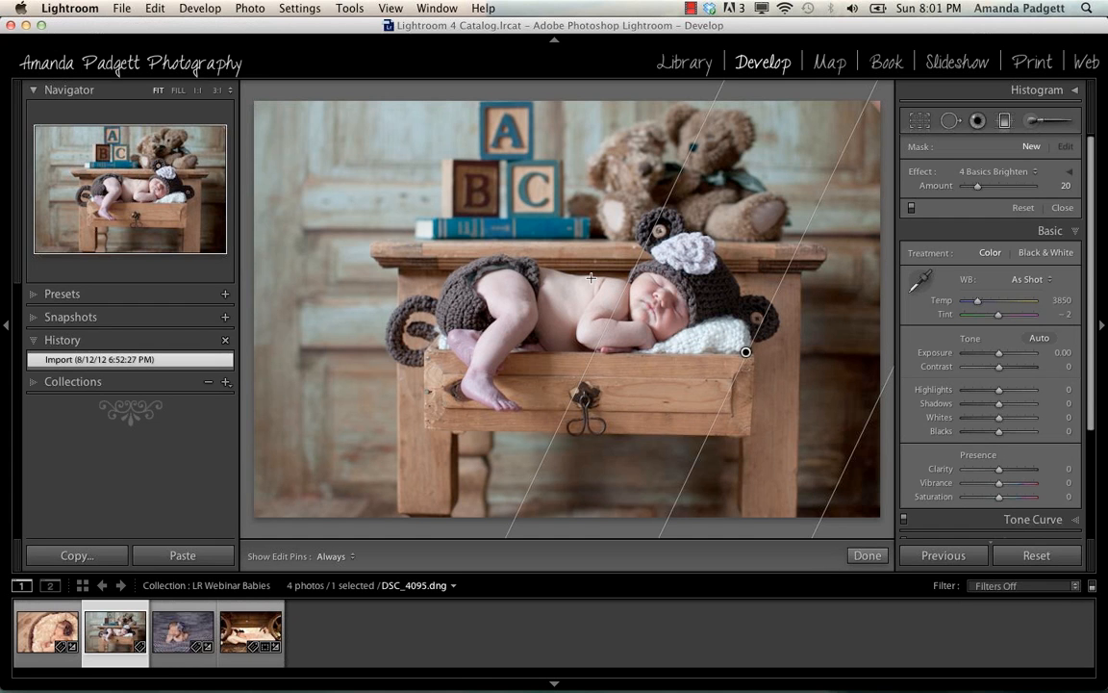
left_click_drag(590, 277, 559, 257)
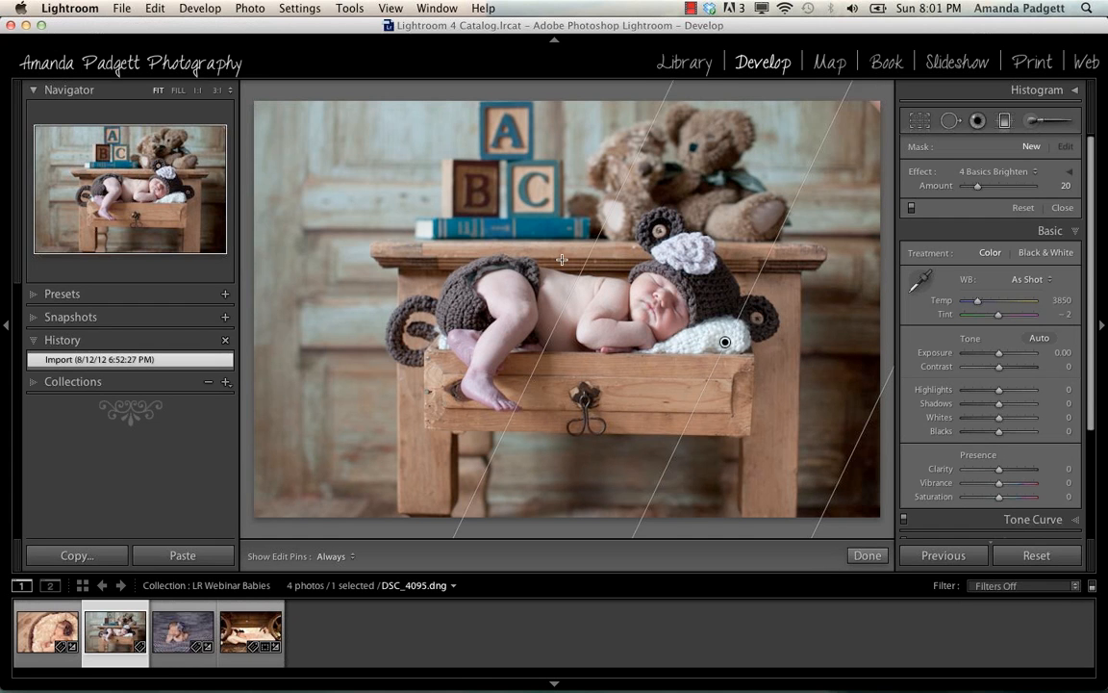
Add a second graduated filter with the 4 Basics Darken effect, fading from the photo's left edge toward the baby, and finish filtering.
left_click(1032, 147)
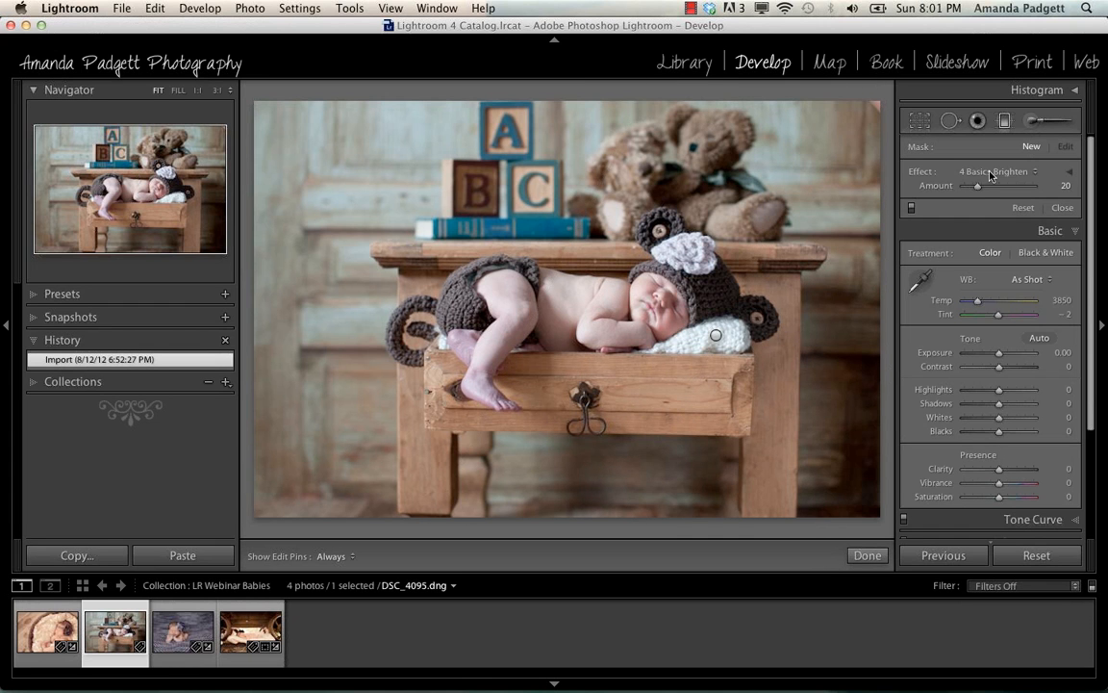
left_click(991, 174)
left_click(962, 189)
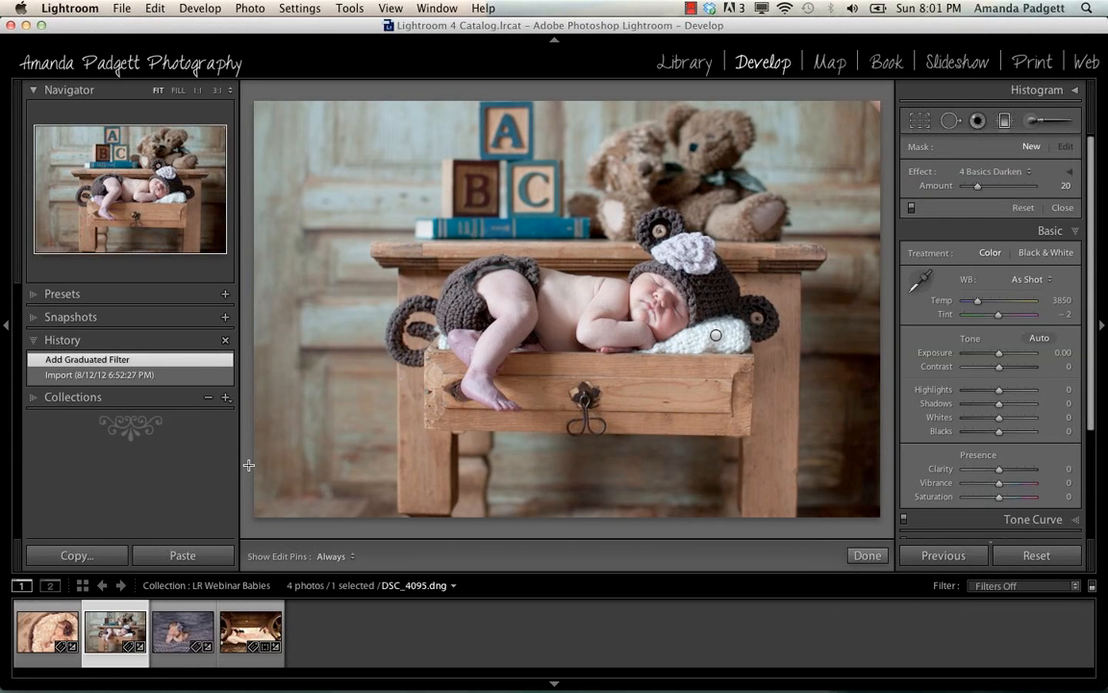
mouse_move(323, 406)
left_mouse_down()
mouse_move(555, 341)
mouse_move(595, 342)
left_mouse_up()
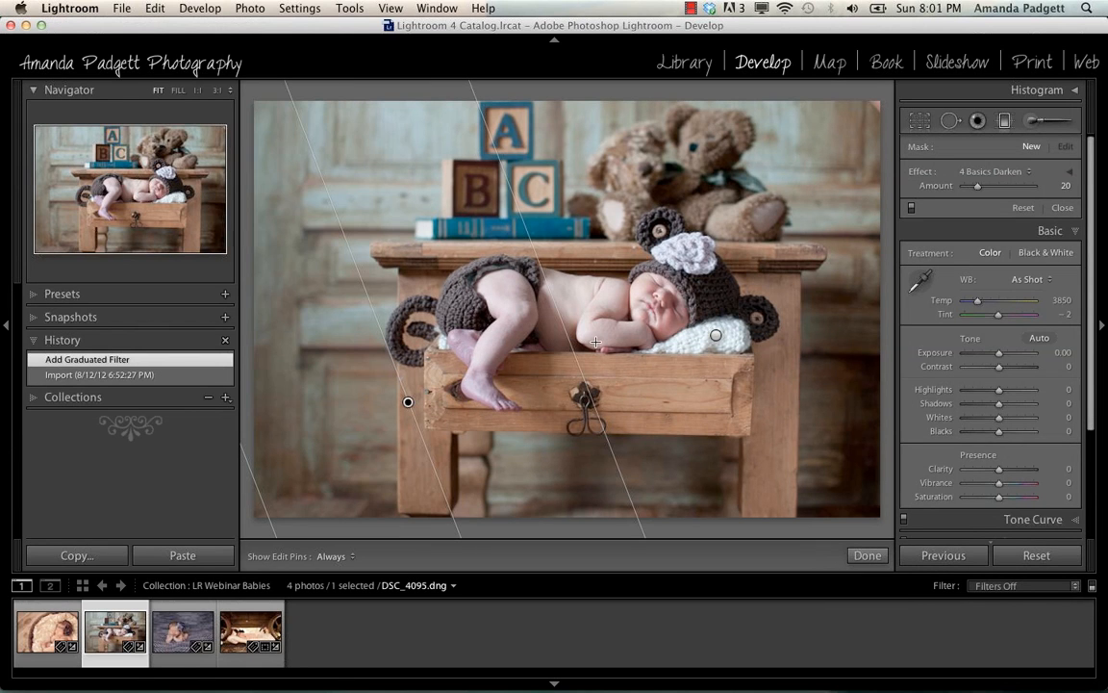
left_click(867, 555)
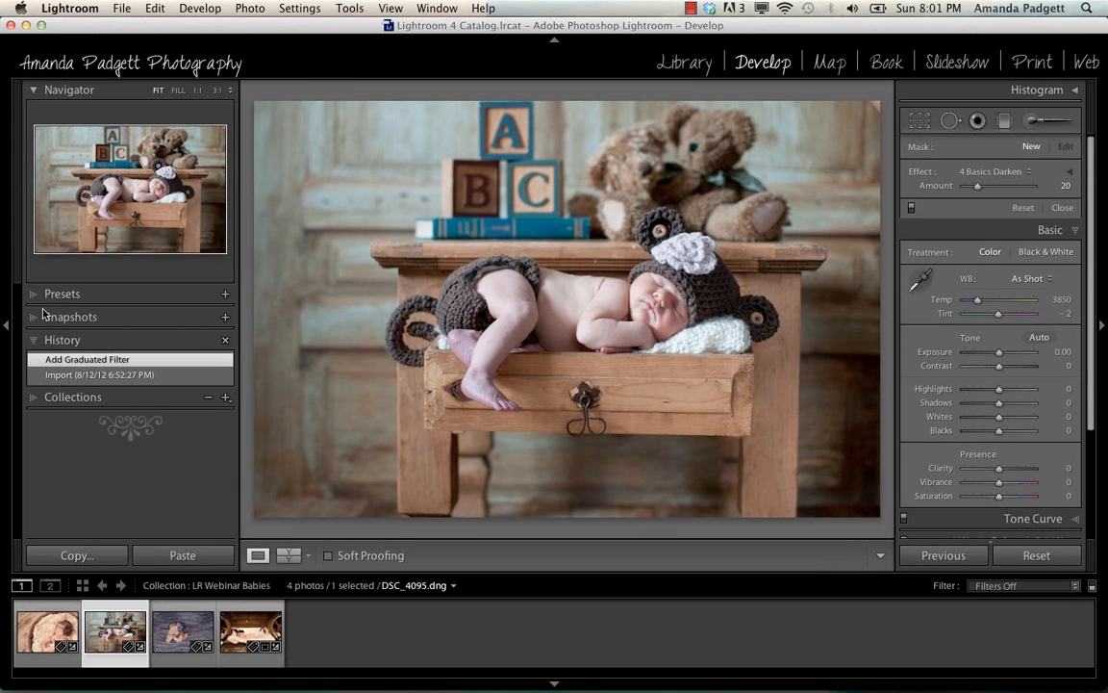
Apply the Baby Blue RAW LR4 preset from the DreamyBabyLR4RAW set to DSC_4095.dng and raise Contrast to +7.
left_click(56, 293)
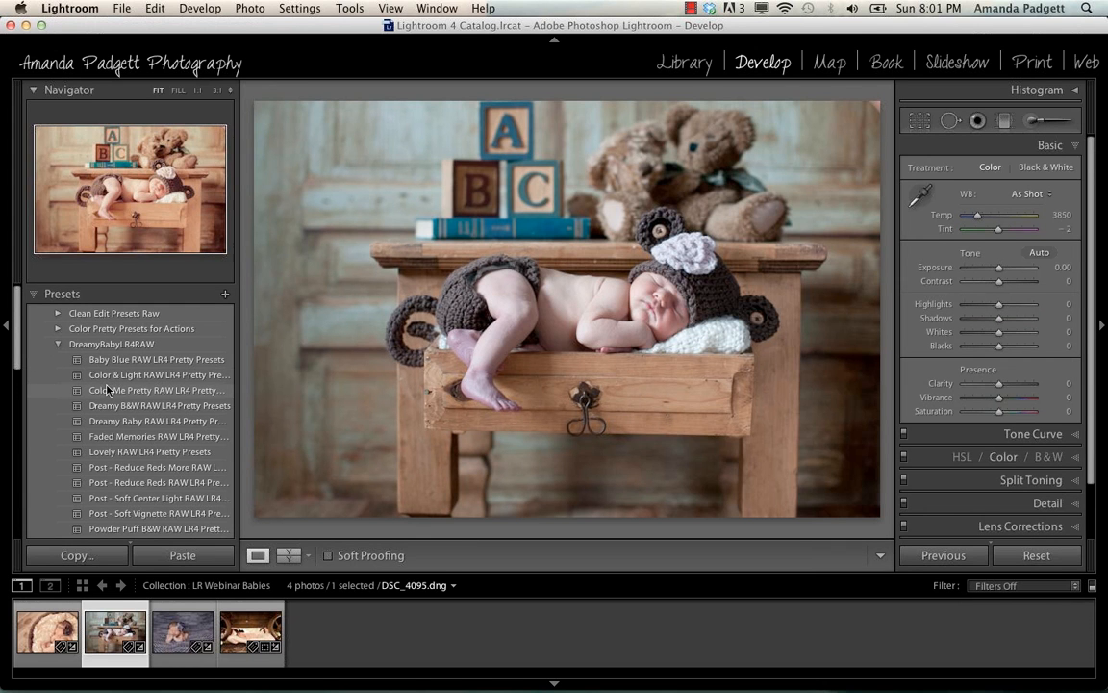
left_click(123, 360)
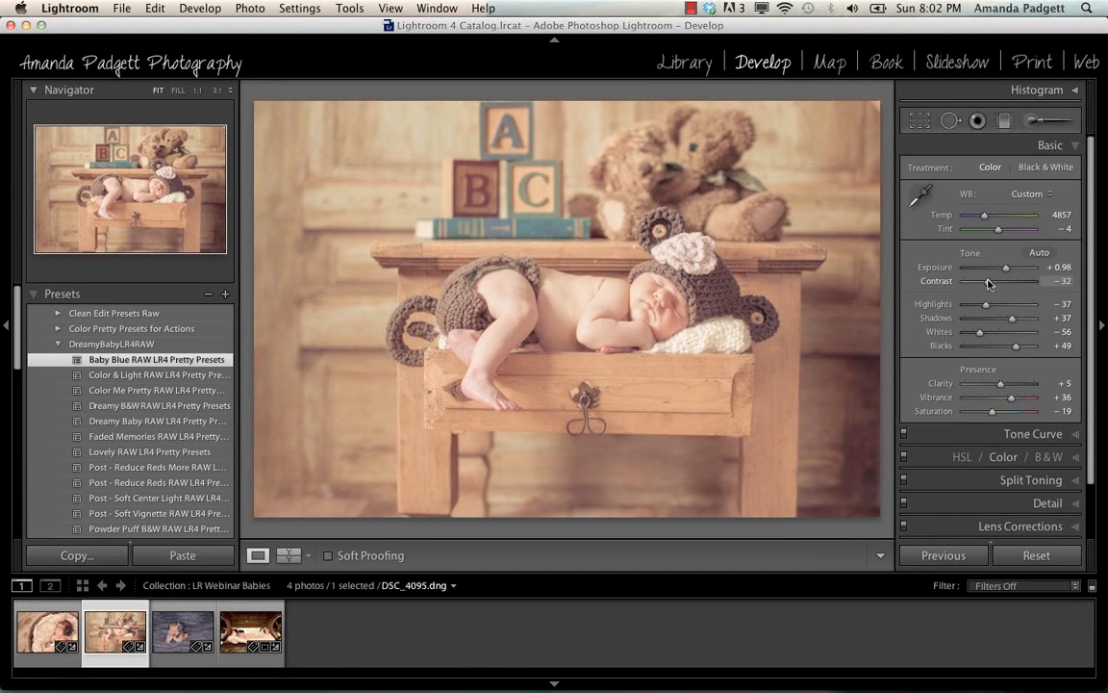
left_click_drag(991, 281, 1002, 284)
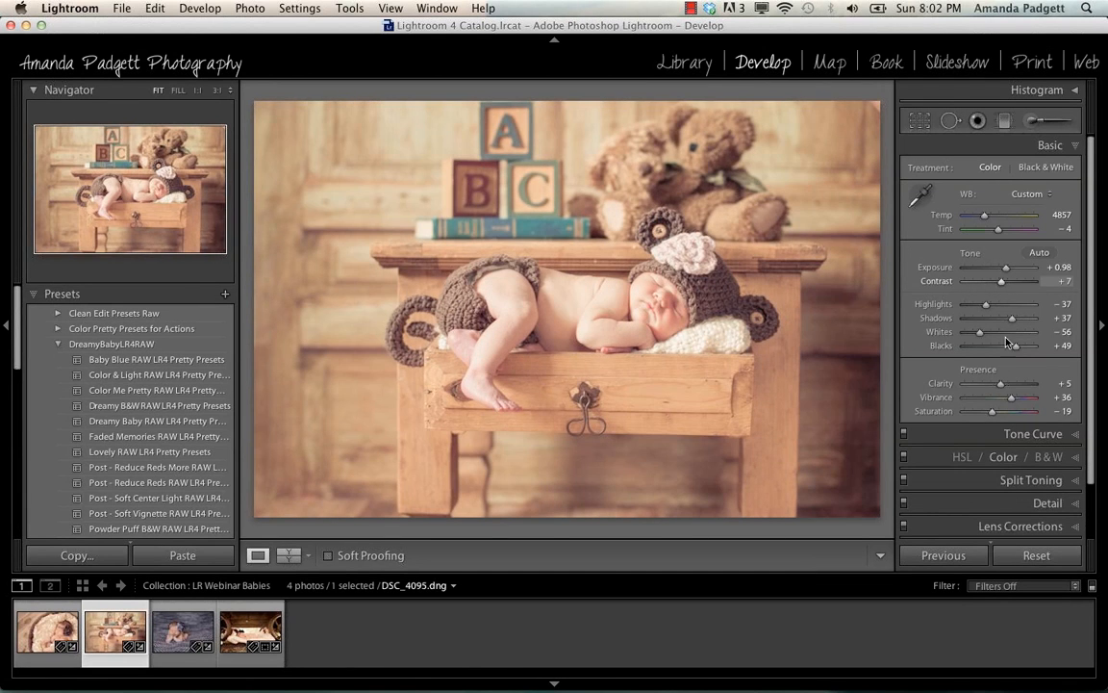
Set the photo's tone curve to the Medium Contrast point curve.
left_click(977, 434)
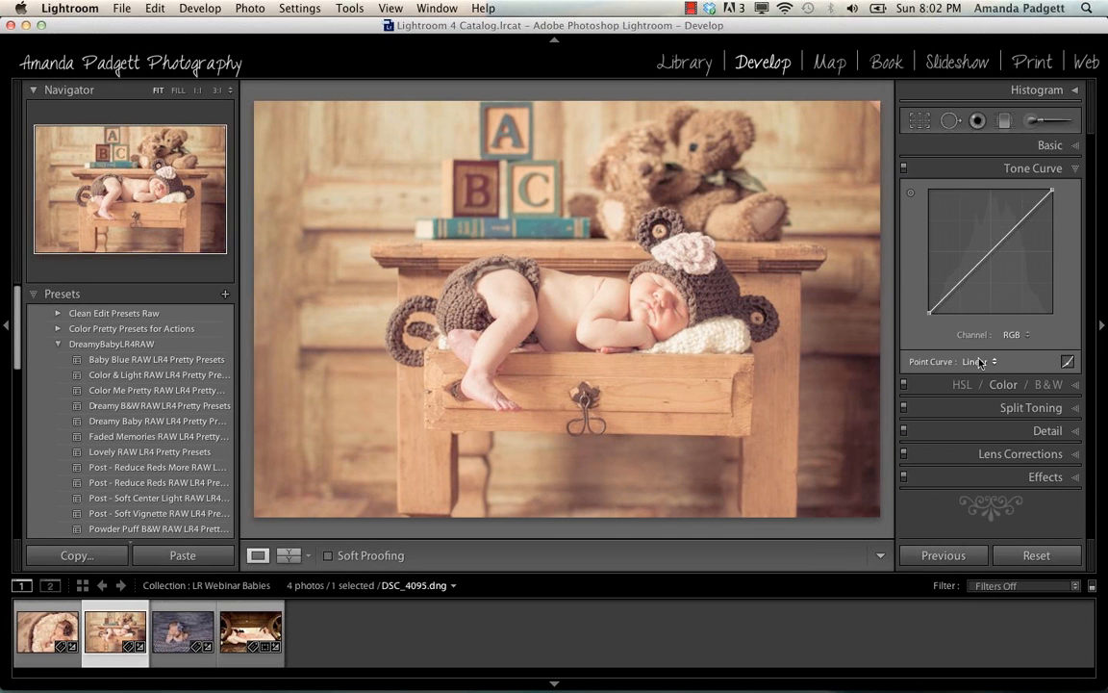
left_click(979, 361)
left_click(983, 372)
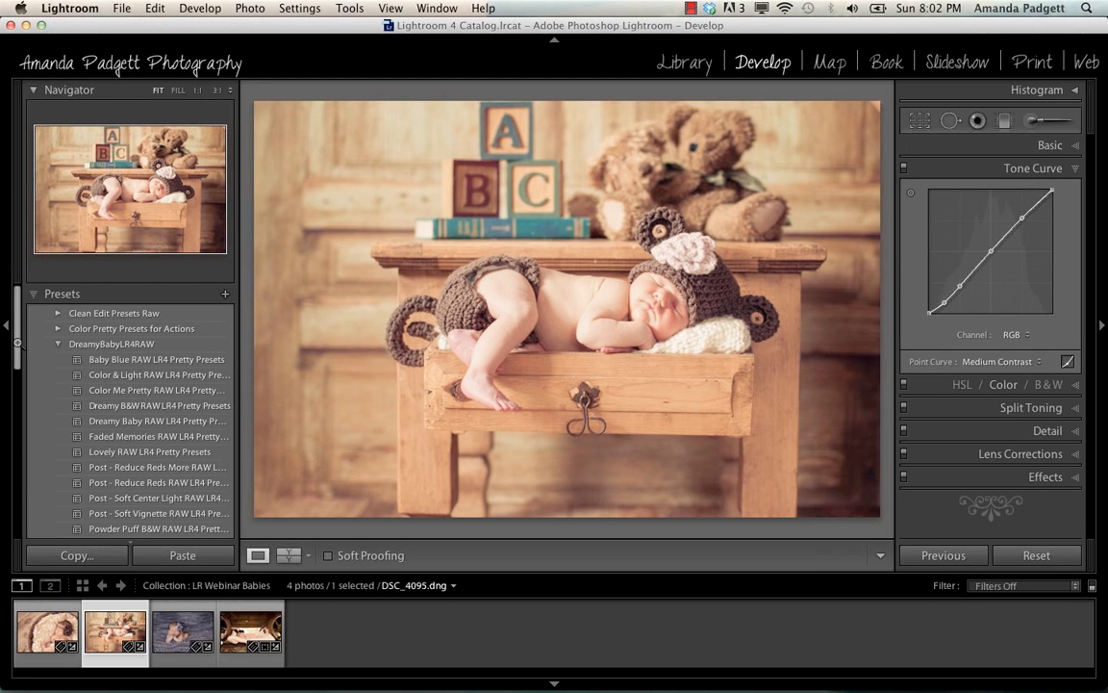
Save the current edit of DSC_4095.dng as a snapshot named "baby blue".
left_click_drag(17, 343, 19, 460)
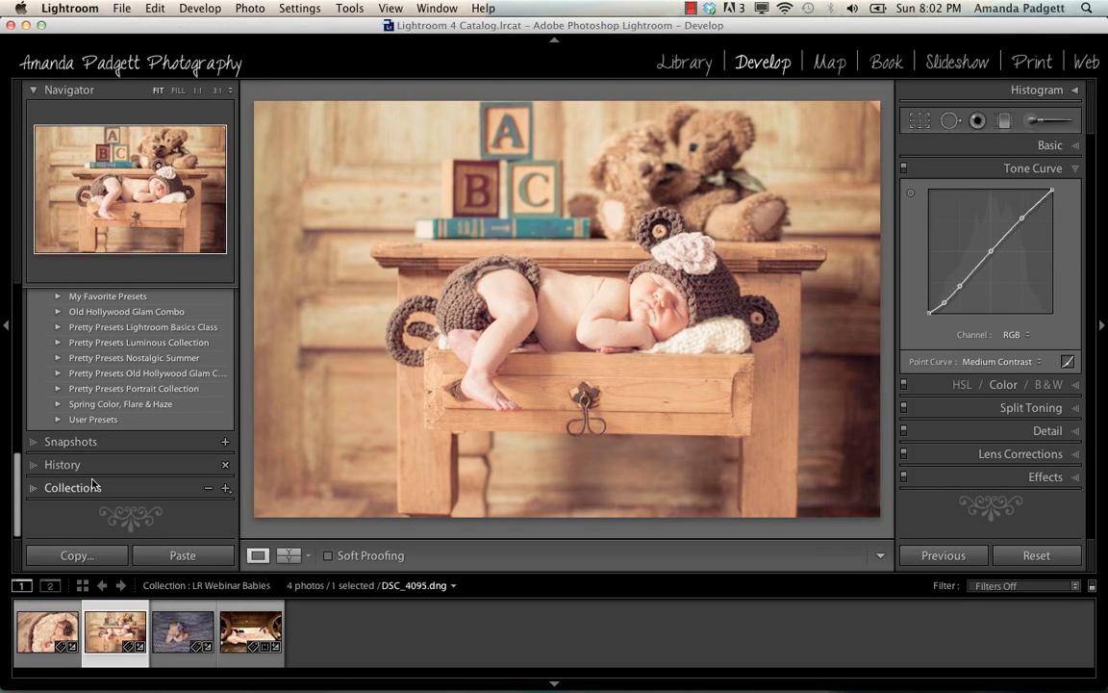
left_click(227, 446)
key("super+n")
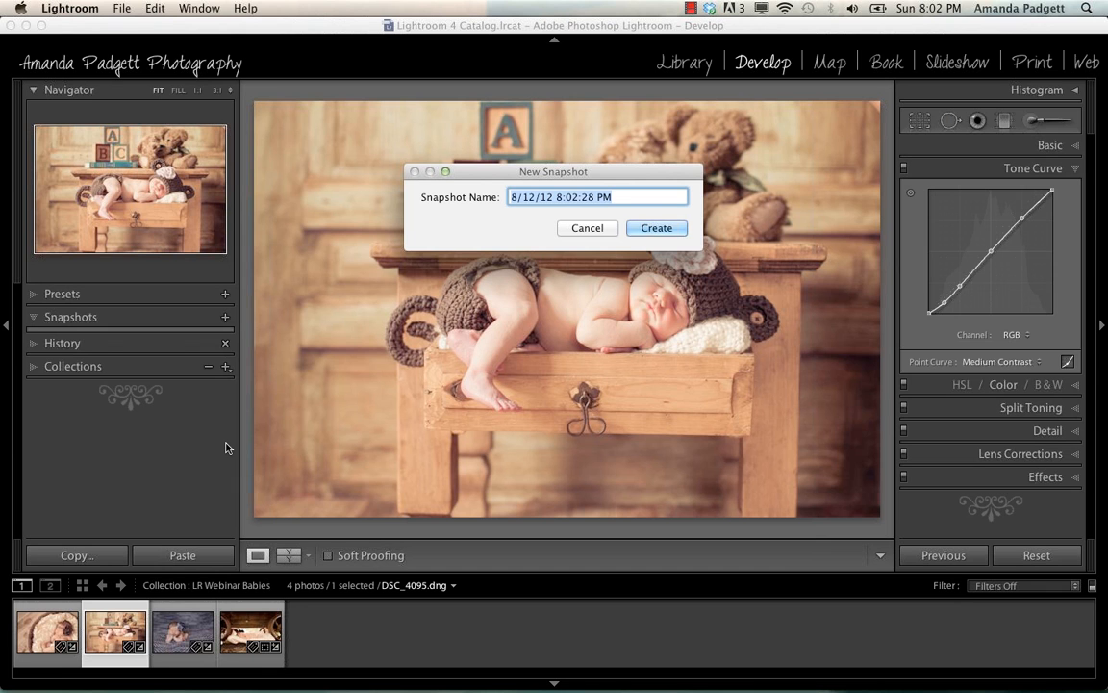
type("baby blue")
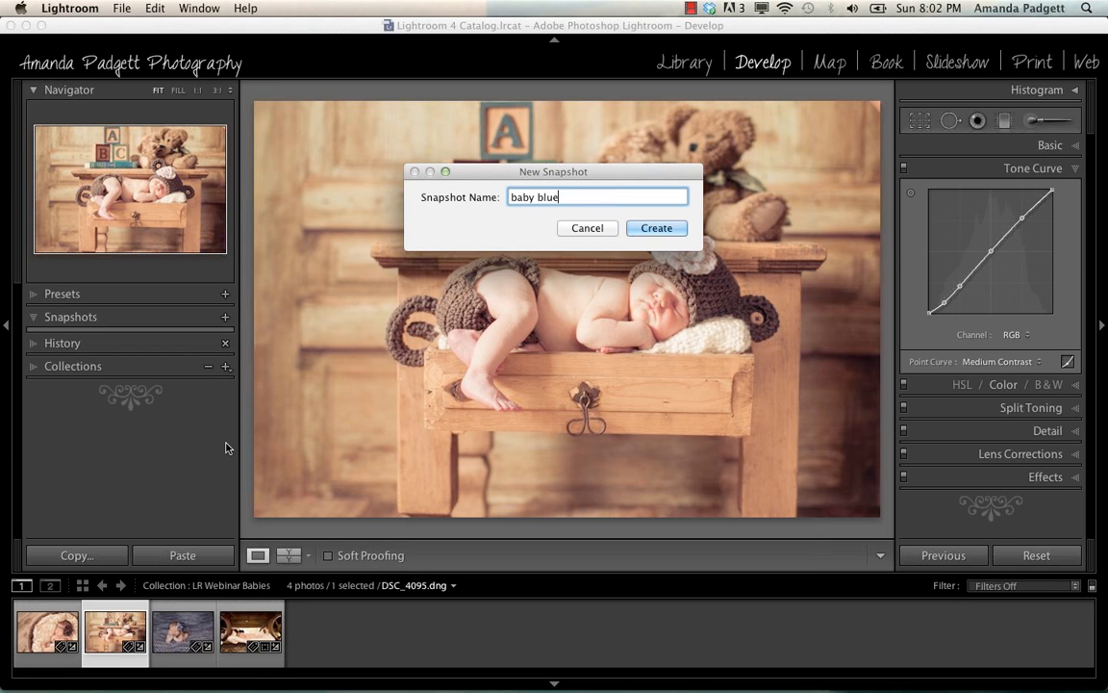
left_click(663, 234)
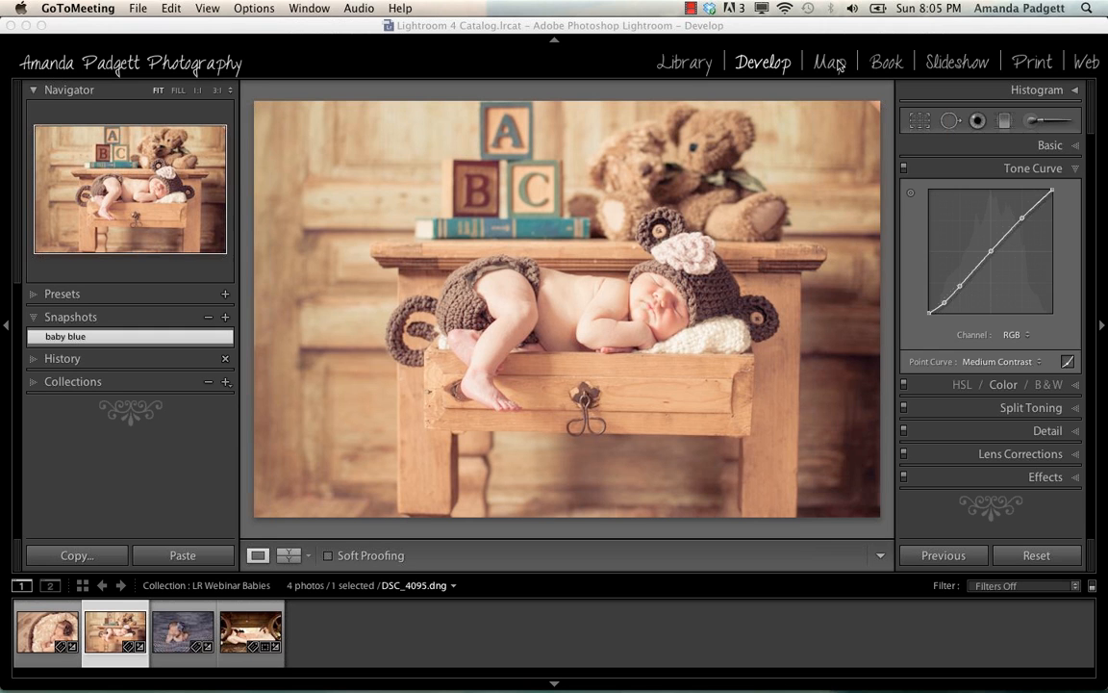
Look at the process versions available for the photo and leave the choice as it is.
left_click(497, 33)
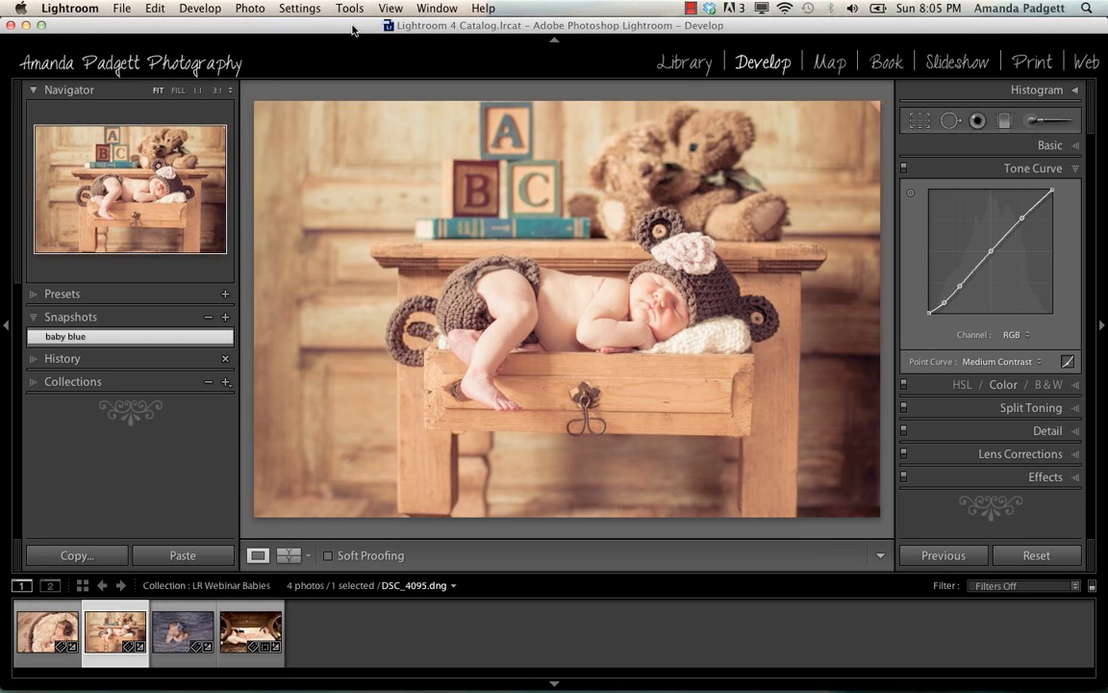
left_click(289, 10)
mouse_move(503, 56)
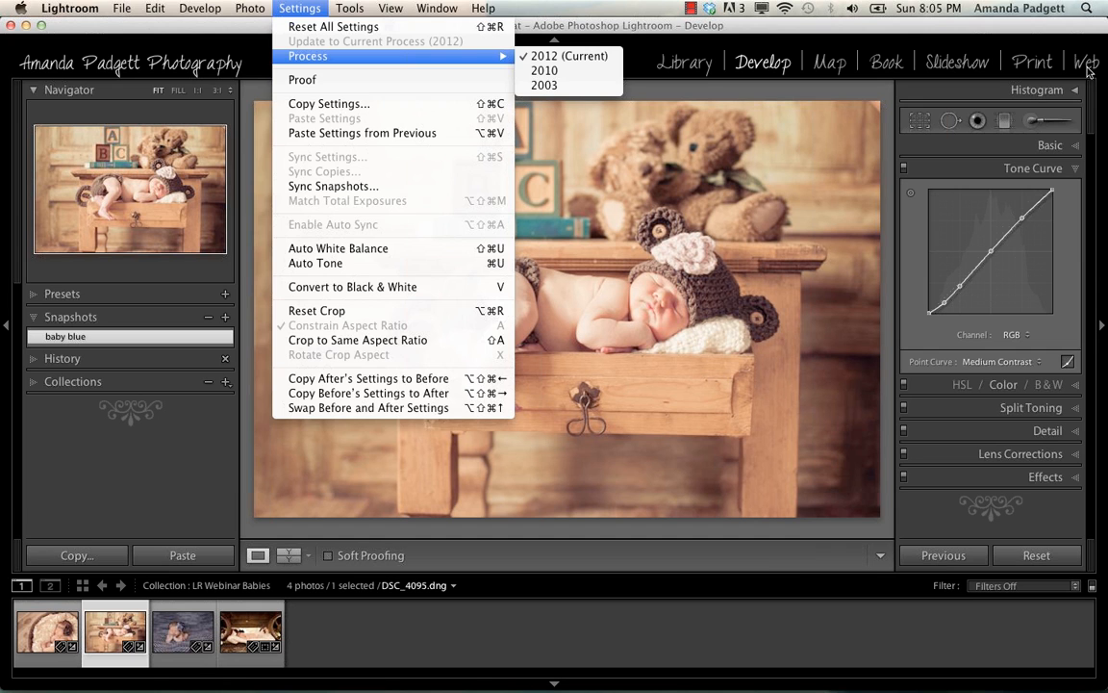
left_click(983, 59)
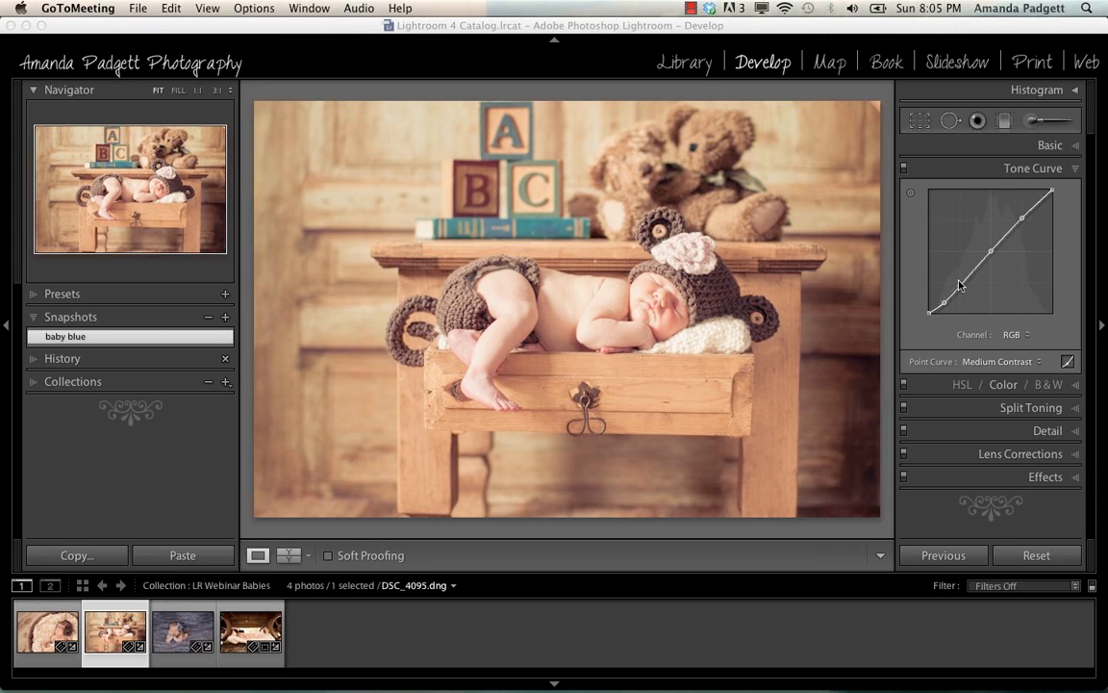
Show the baby's face in close-up and load the 4 Baby Fix Reds effect into the Adjustment Brush.
left_click(959, 285)
left_click(725, 98)
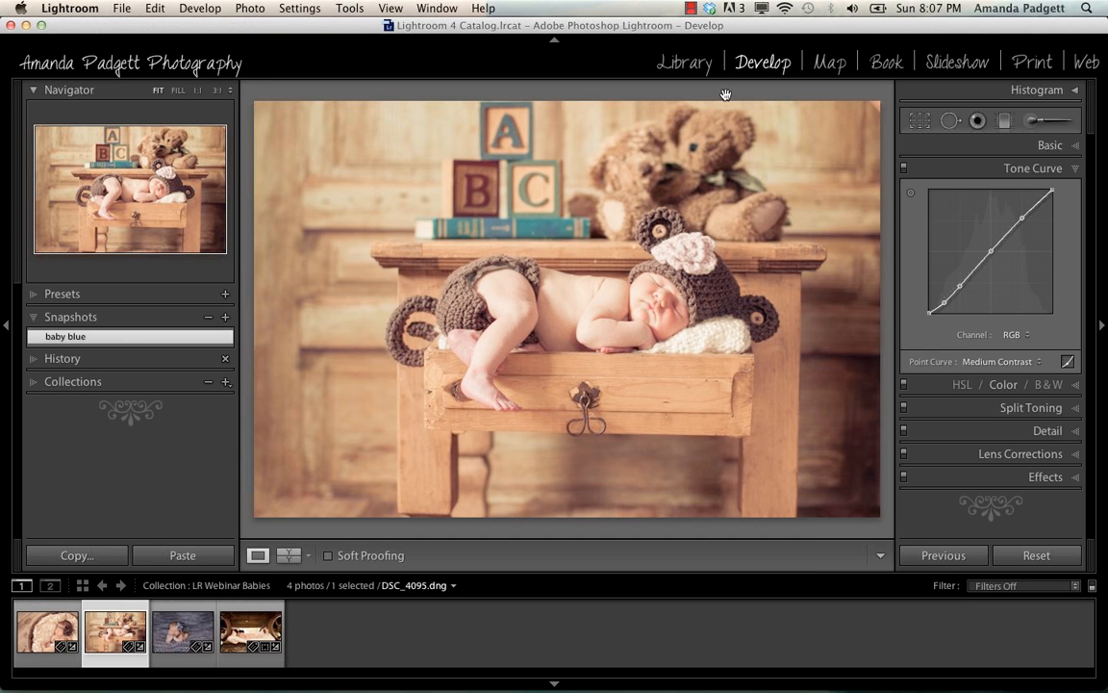
key("super+equal")
key("super+equal")
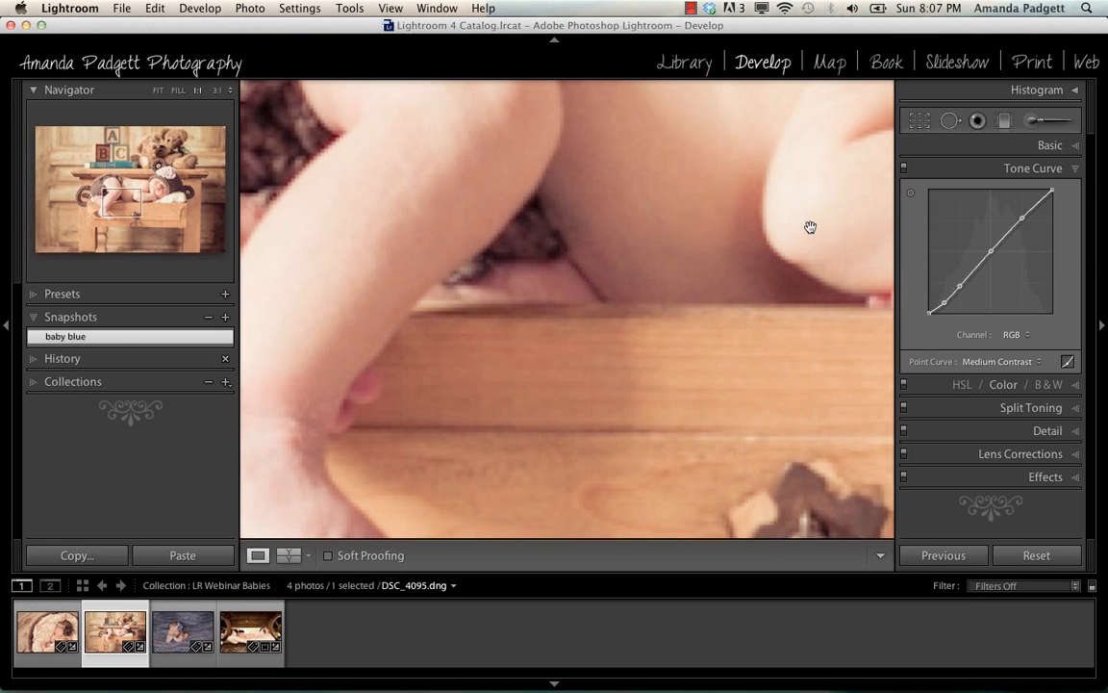
left_click_drag(784, 241, 262, 471)
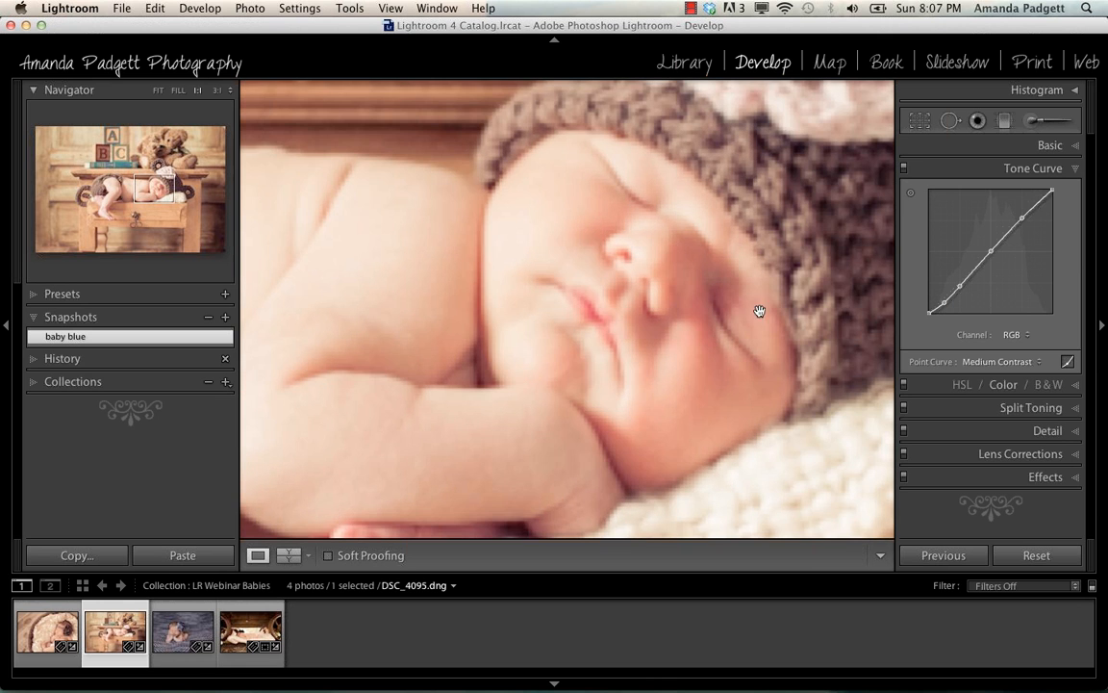
left_click(1049, 122)
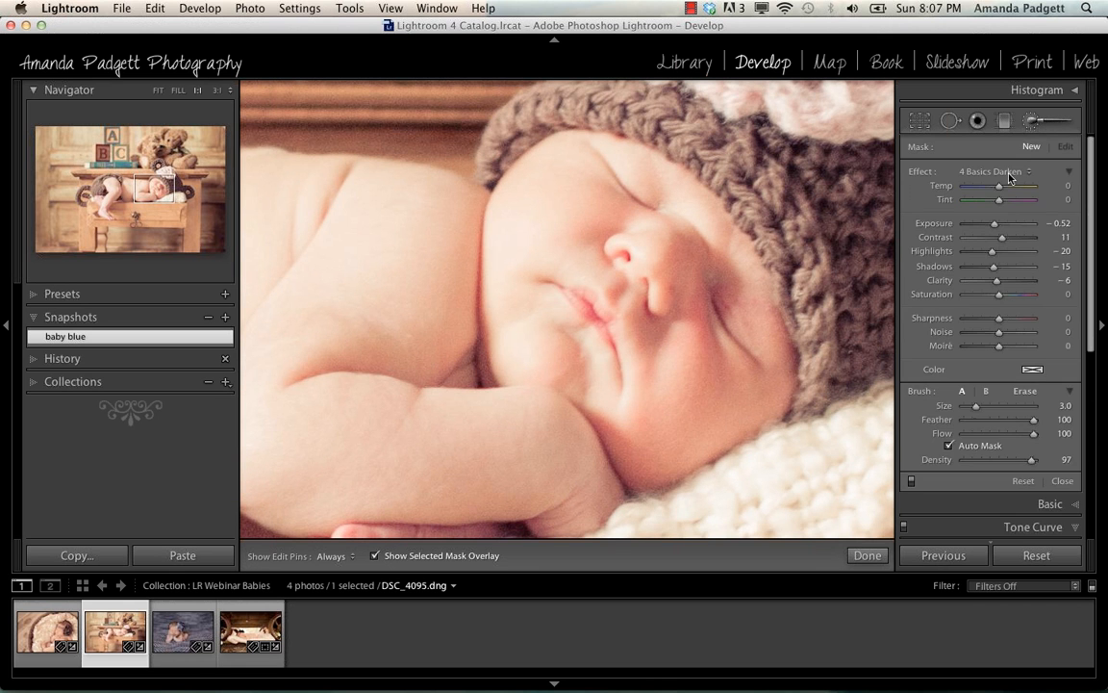
left_click(991, 172)
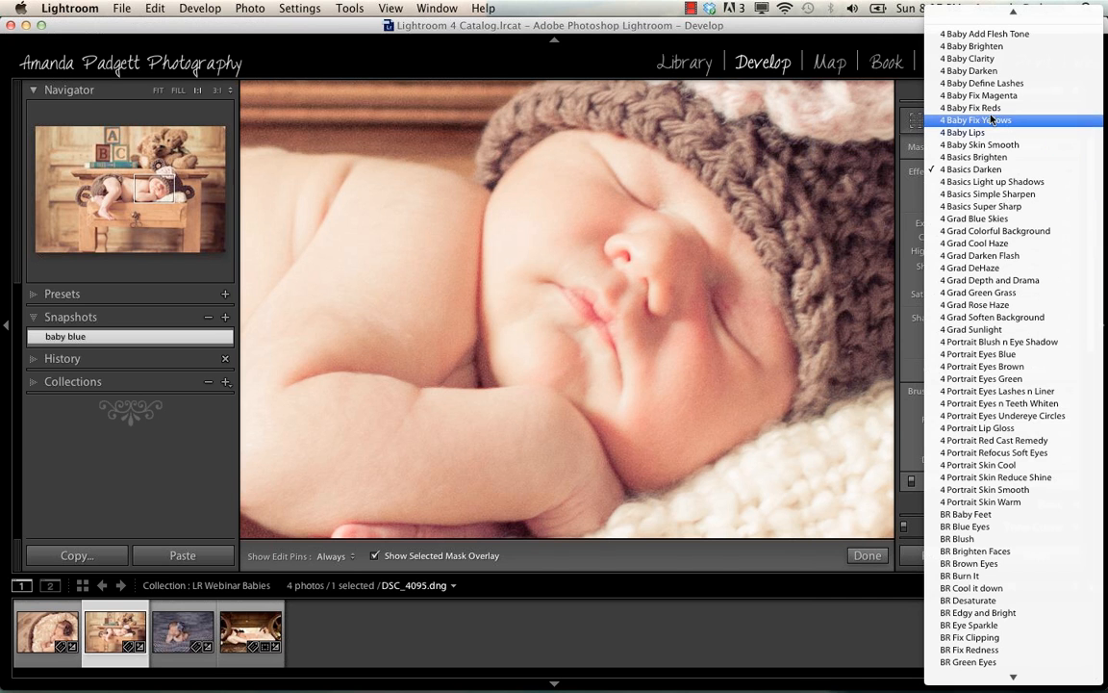
left_click(977, 108)
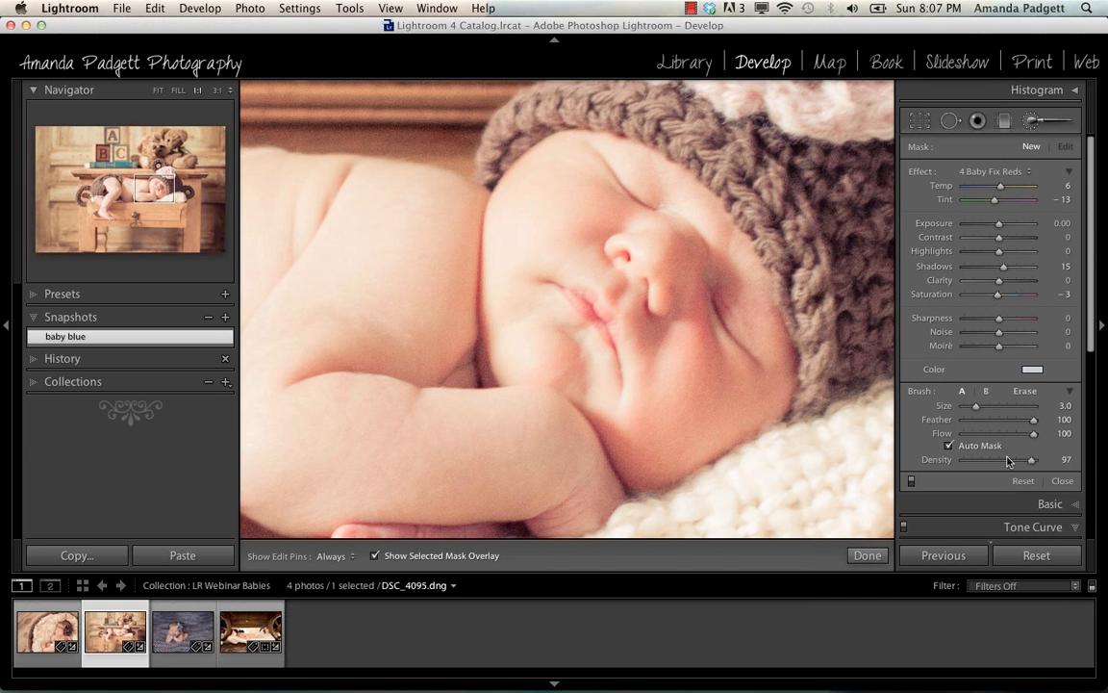
Brush the redness between the baby's nose and eye at size 6.0 with the mask overlay off, and set the brush density to 100.
left_click_drag(1032, 460, 1026, 464)
key("bracketleft")
key("bracketright")
key("bracketright")
key("bracketright")
key("bracketright")
key("bracketright")
key("bracketright")
left_click(375, 556)
key("bracketleft")
key("bracketleft")
key("o")
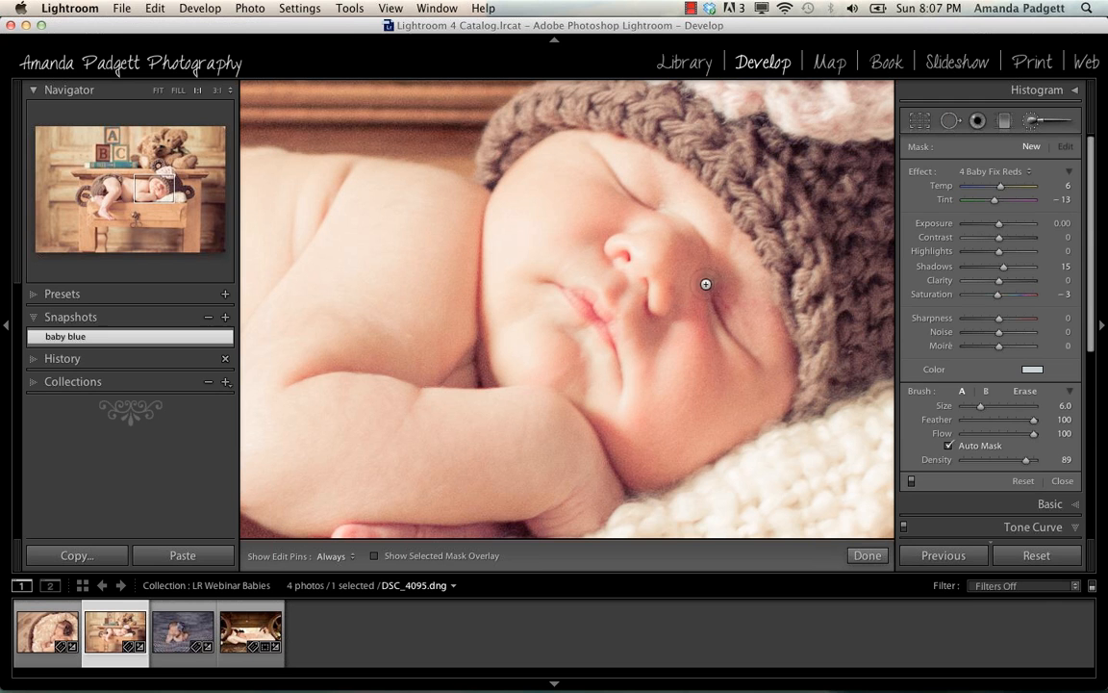
key("h")
key("h")
left_click(1035, 462)
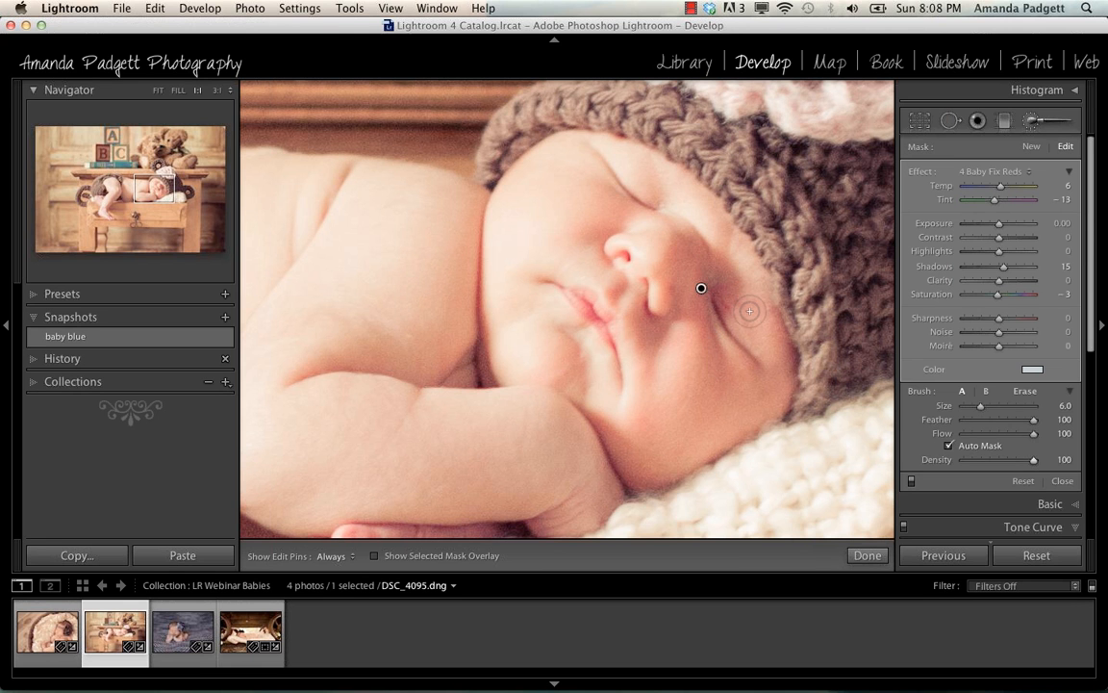
Start a second 4 Baby Fix Reds adjustment and brush it over the redness on the baby's cheek.
left_click(1026, 152)
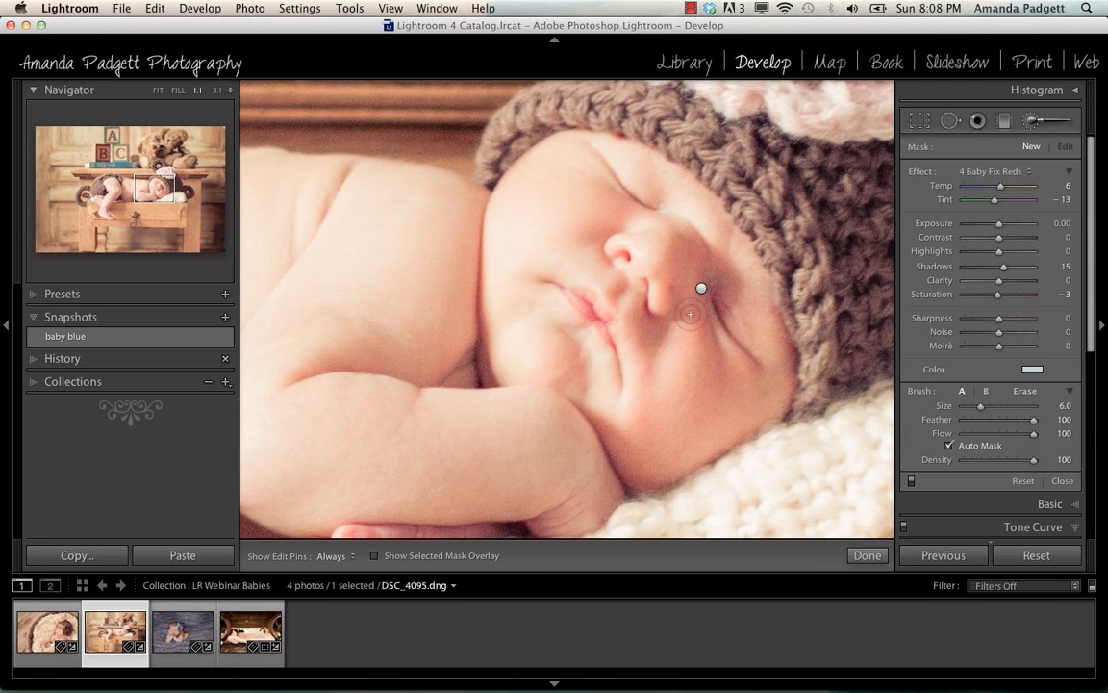
mouse_move(704, 352)
left_mouse_down()
mouse_move(747, 316)
mouse_move(783, 322)
mouse_move(792, 401)
mouse_move(757, 385)
mouse_move(737, 296)
mouse_move(705, 291)
mouse_move(656, 382)
left_mouse_up()
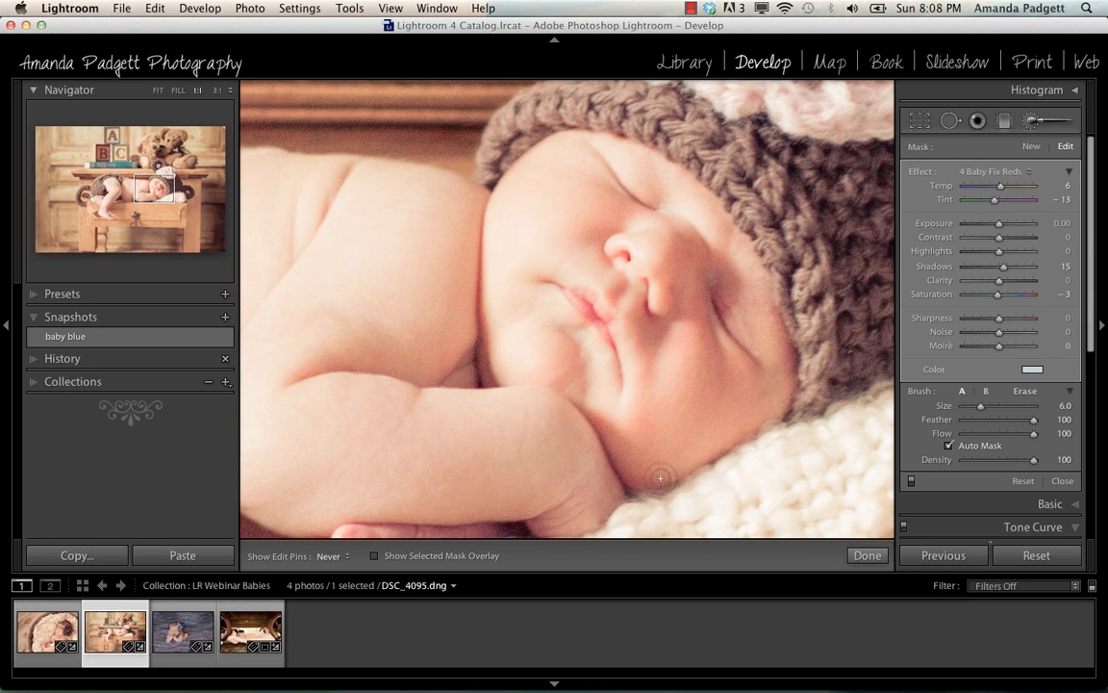
Hide the edit pins and show them again, and review the Show Edit Pins choices, keeping Always.
key("h")
key("h")
left_click(342, 558)
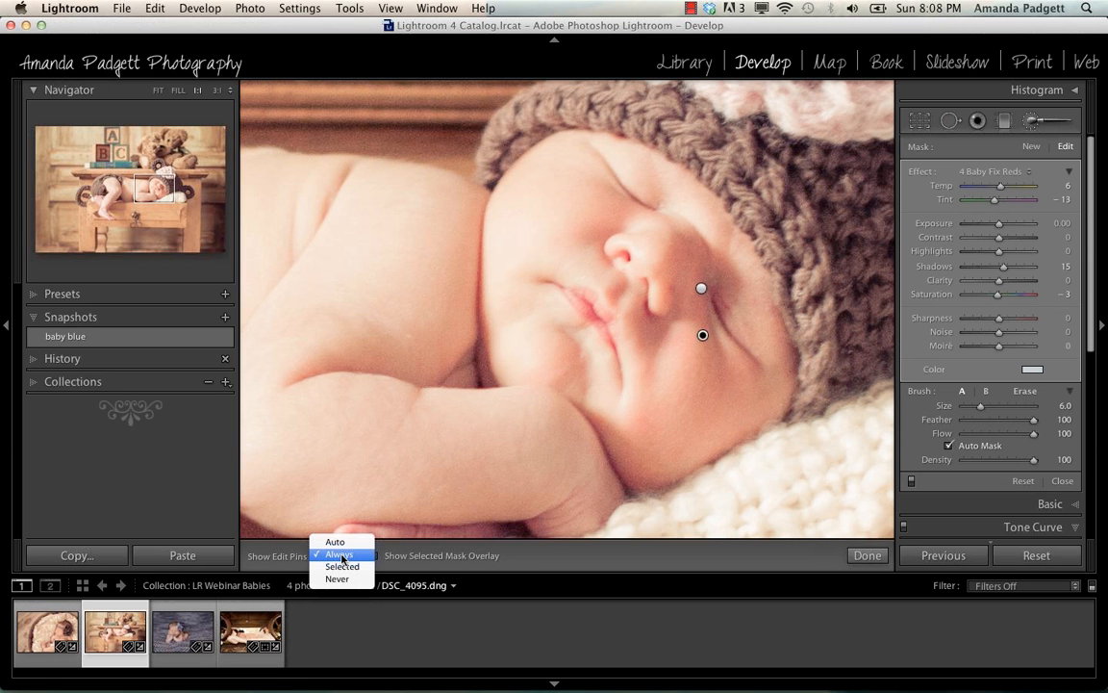
left_click(268, 561)
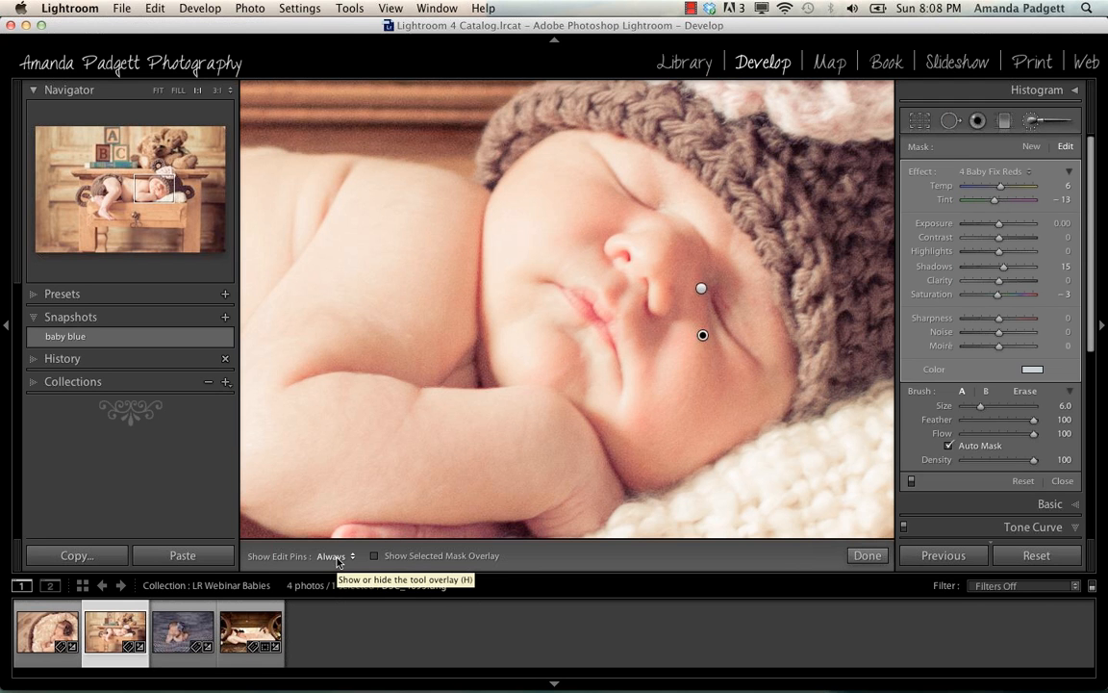
left_click(338, 560)
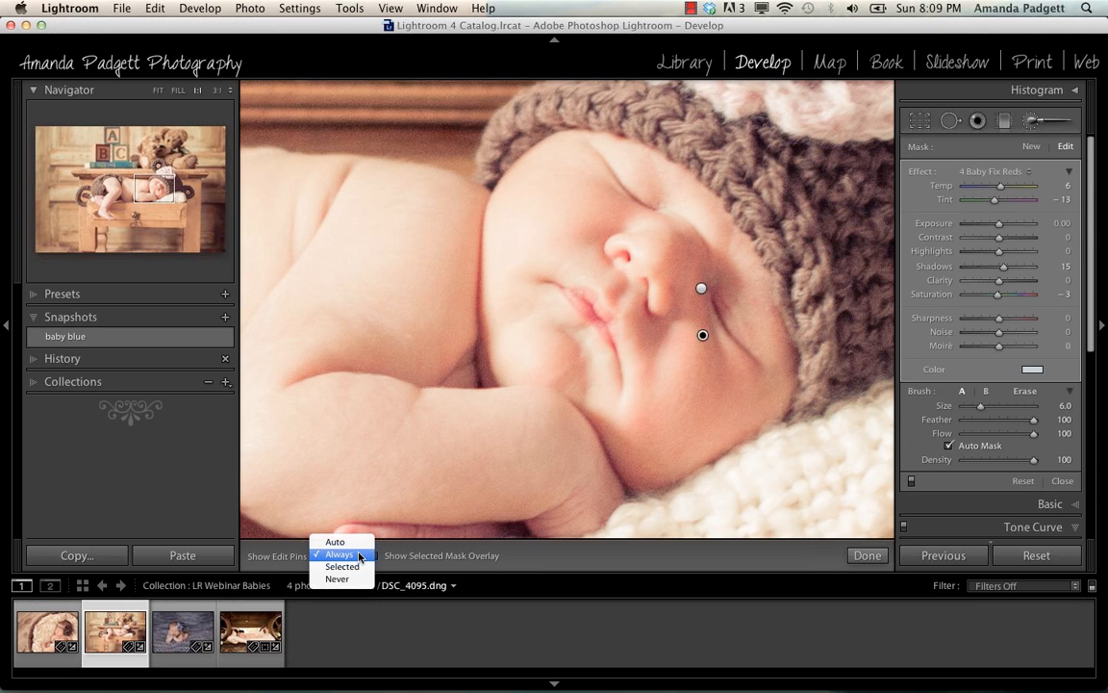
left_click(360, 557)
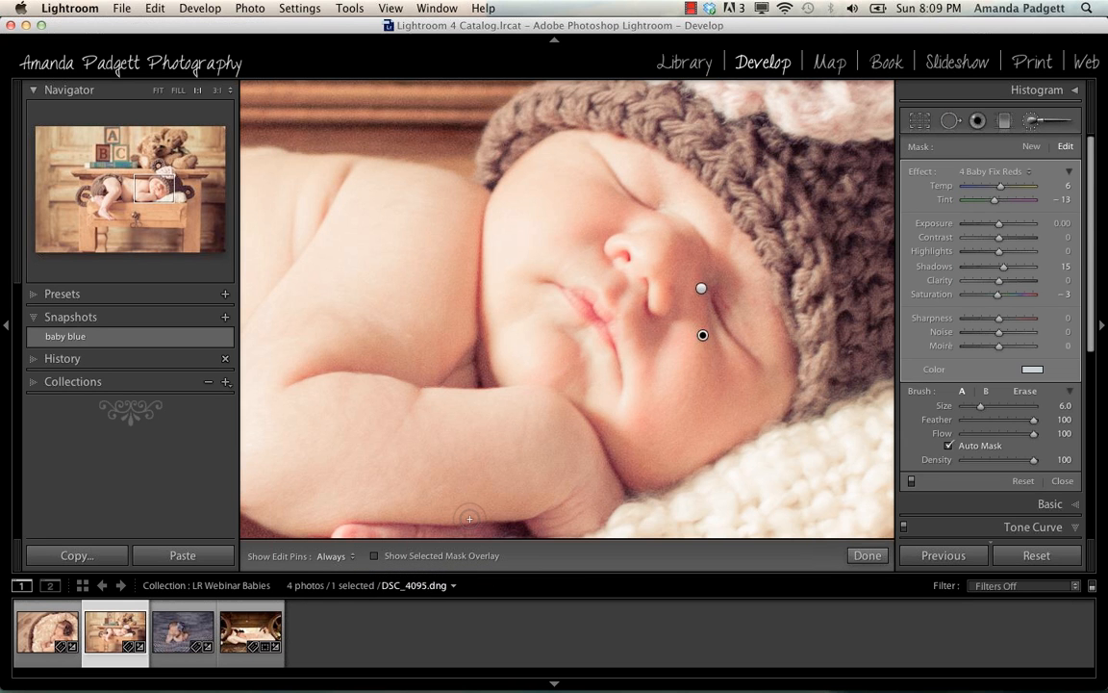
Select the first brush adjustment by its pin near the baby's inner eye and collapse its effect sliders into the single Amount control.
left_click(703, 290)
mouse_move(702, 288)
left_click(1070, 173)
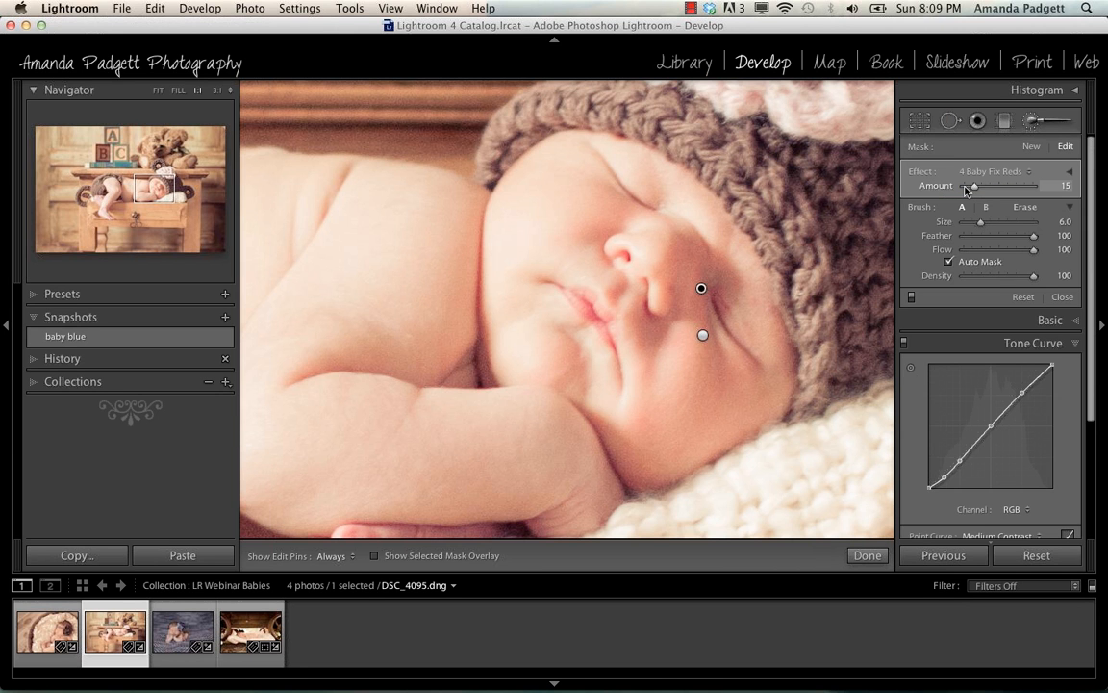
left_click(1096, 66)
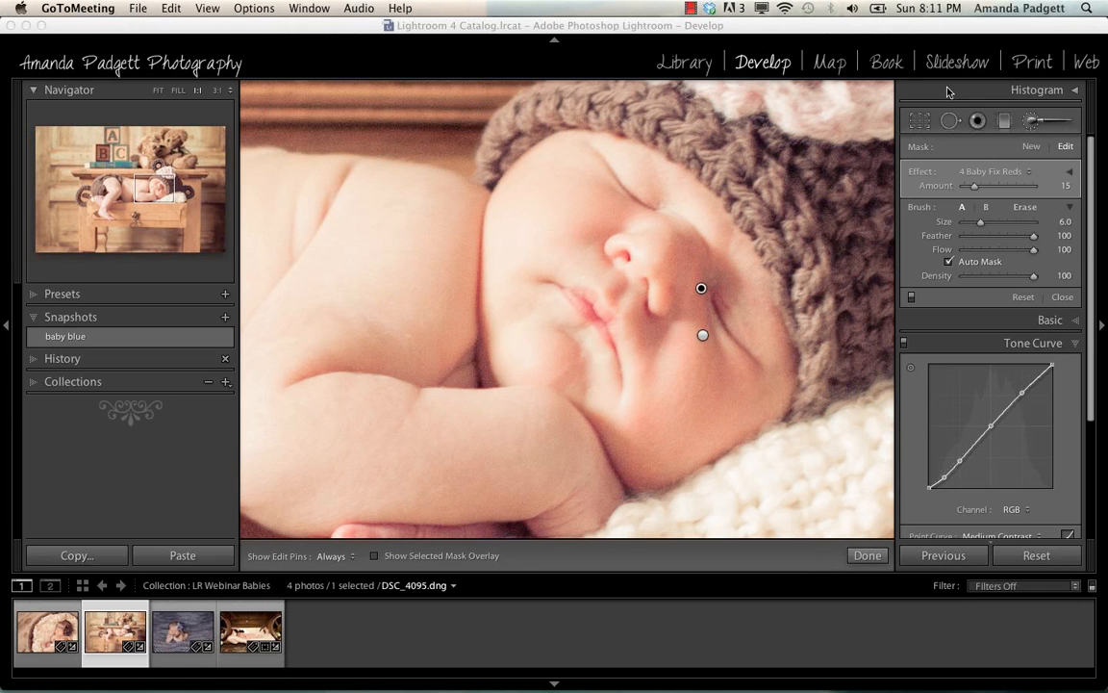
left_click(321, 30)
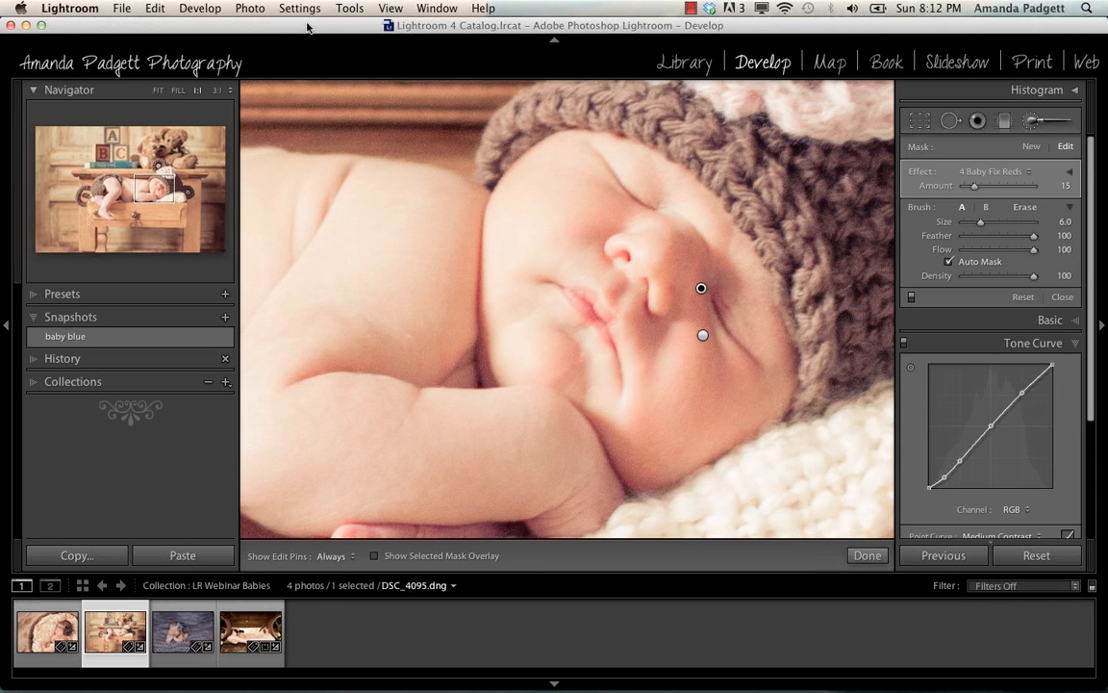
Open DSC_5190.dng with its Baby vintage snapshot and fit the whole photo in the view.
left_click(180, 637)
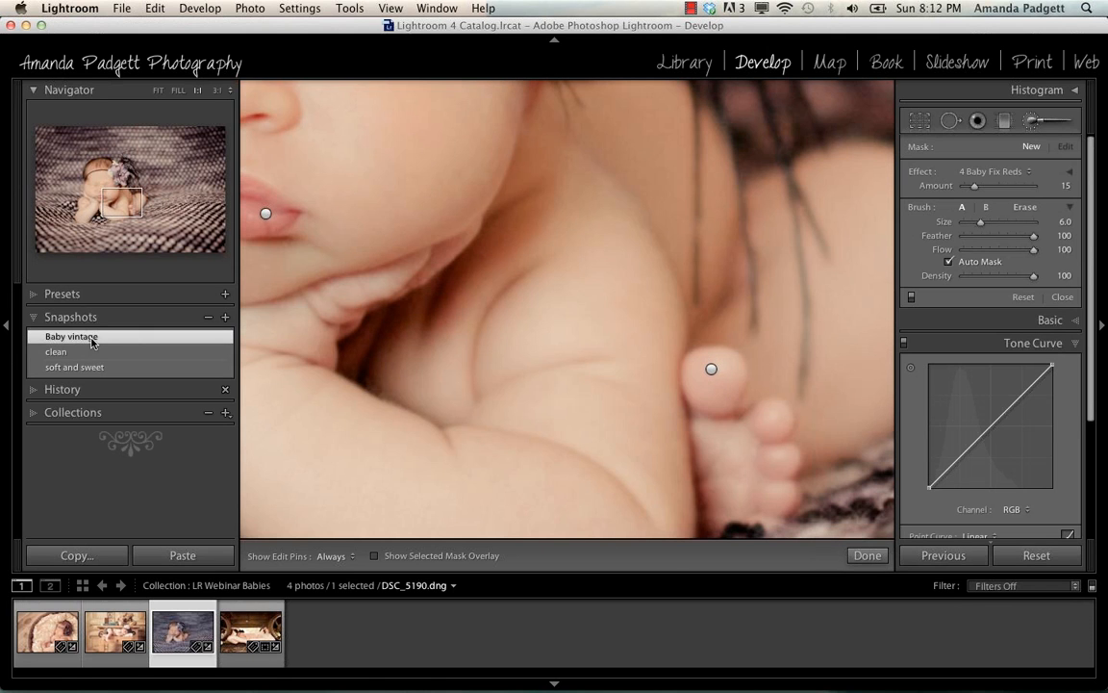
left_click(178, 92)
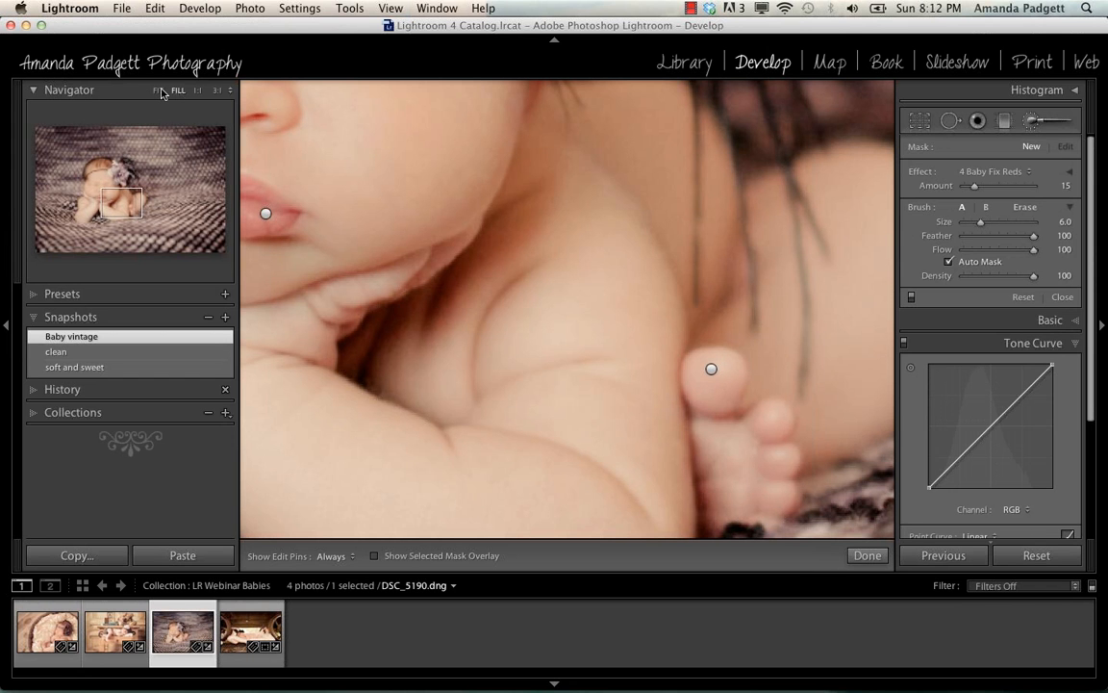
left_click(158, 91)
left_click(160, 90)
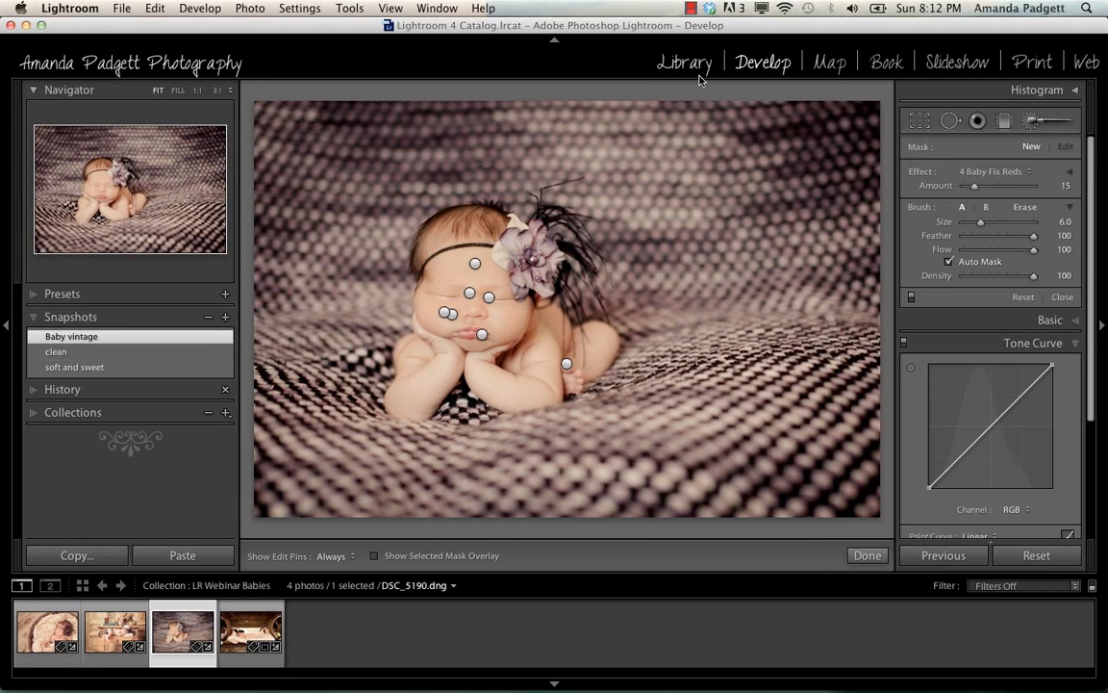
Start exporting DSC_5190.dng and set the export destination to Hard Drive.
left_click(118, 8)
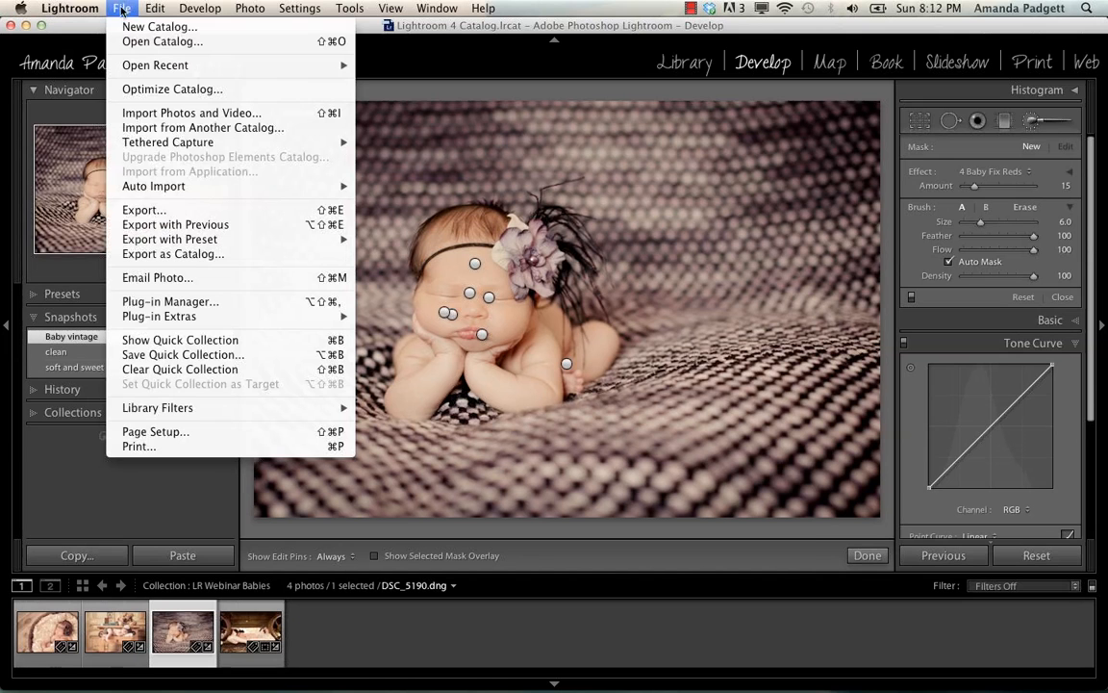
left_click(157, 209)
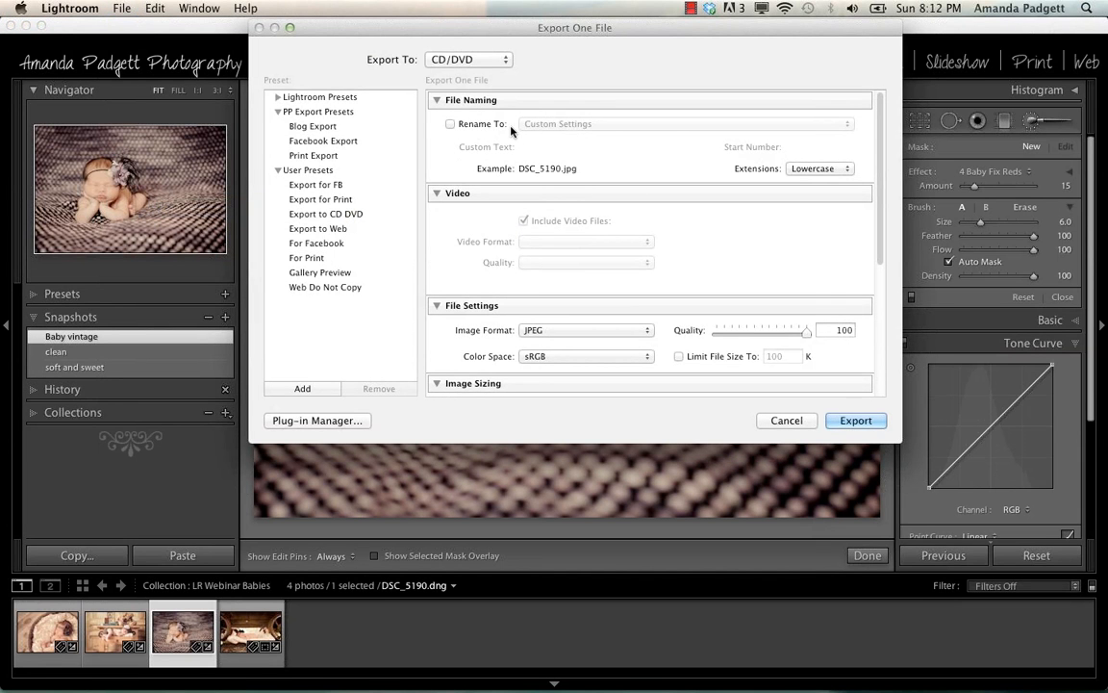
left_click(469, 59)
left_click(473, 46)
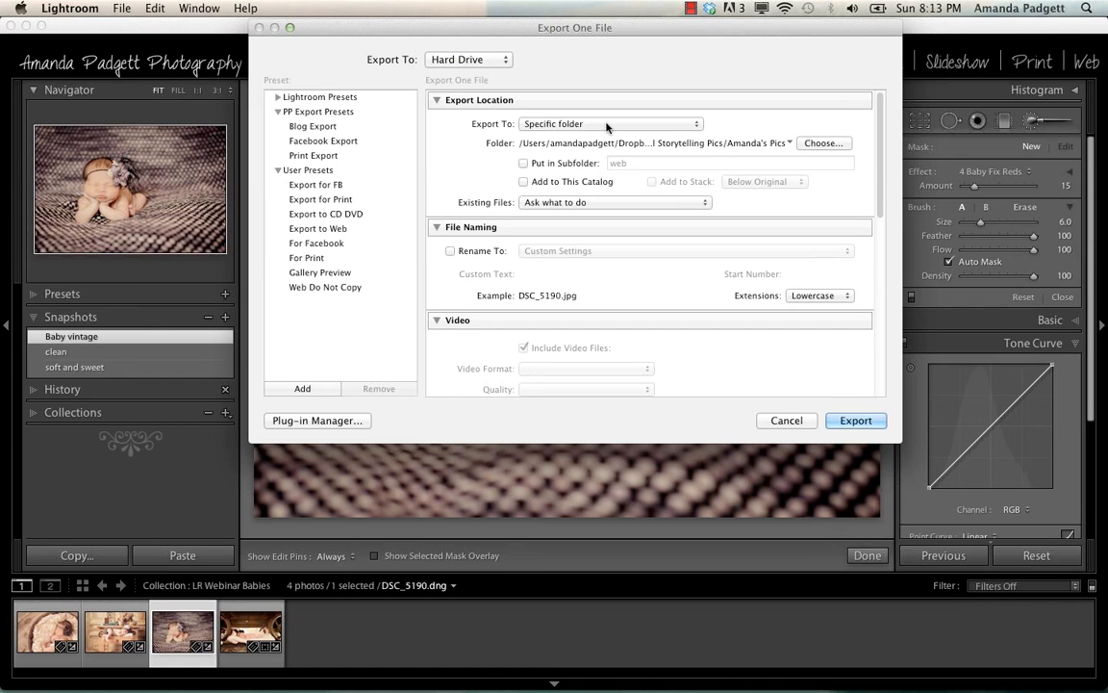
Export to the same folder as the original photo, placing the file in the web subfolder.
left_click(606, 123)
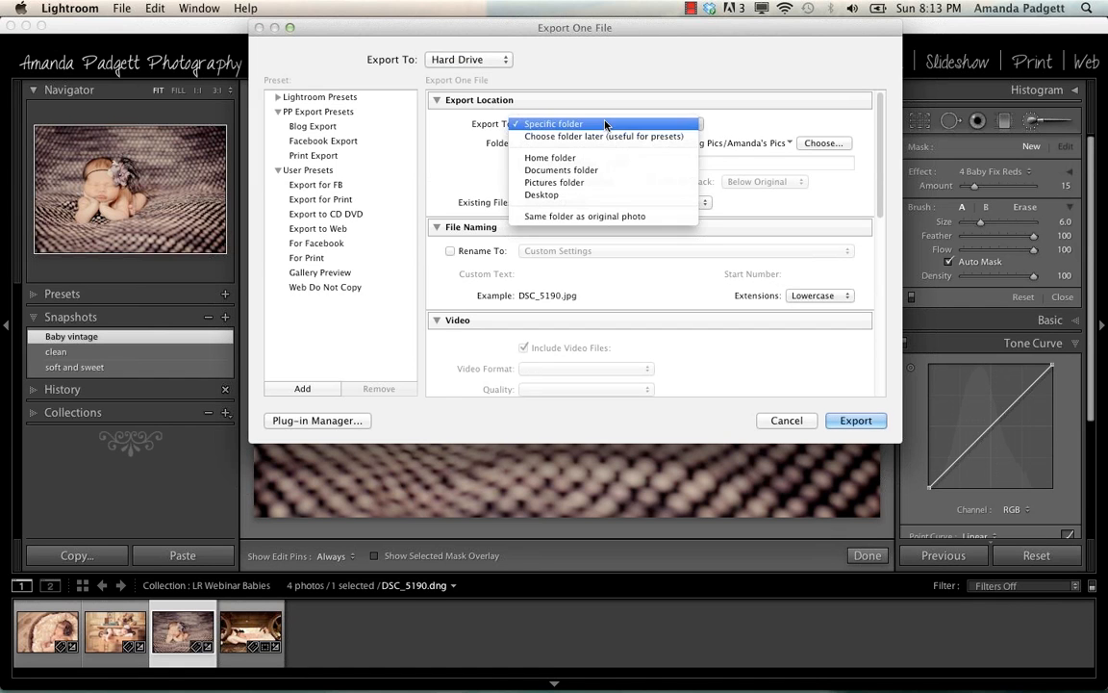
left_click(597, 215)
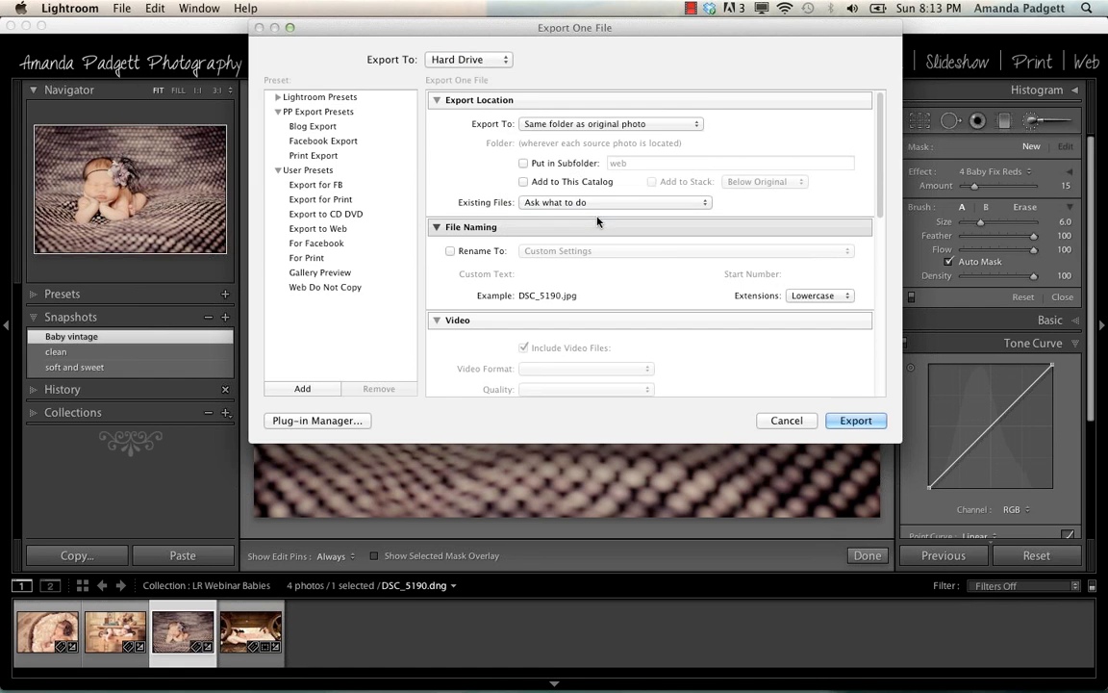
left_click(525, 162)
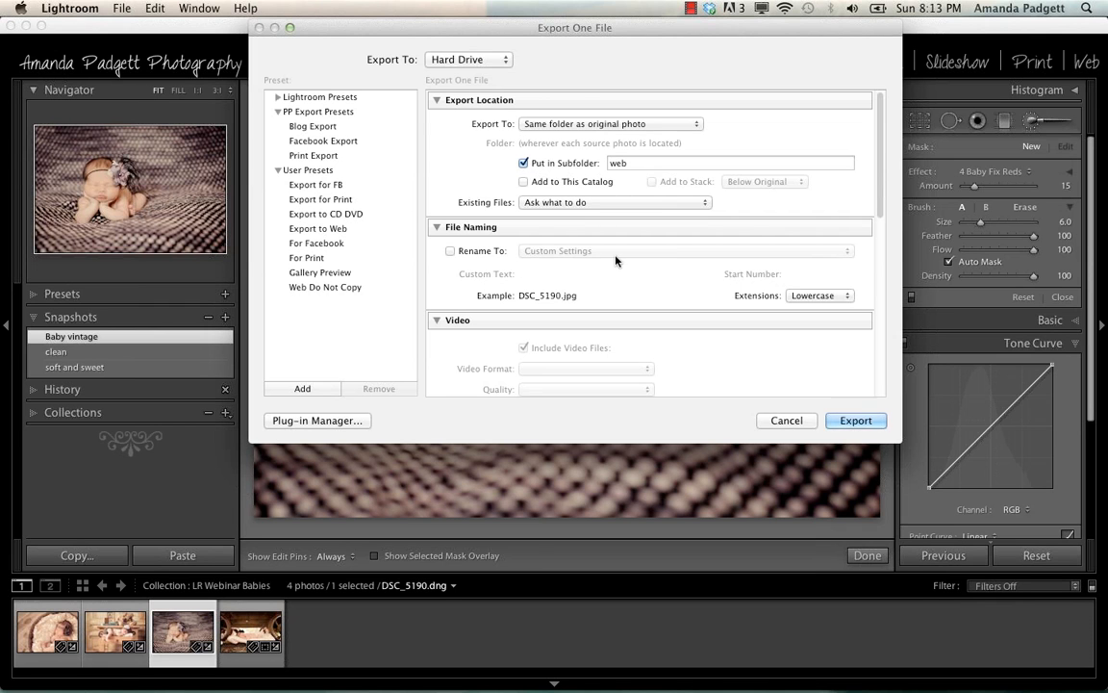
Keep JPEG as the export format and enable Resize to Fit with a width of 600 pixels and a resolution of 72 pixels per inch.
scroll(617, 260, "down", 10)
left_click(524, 253)
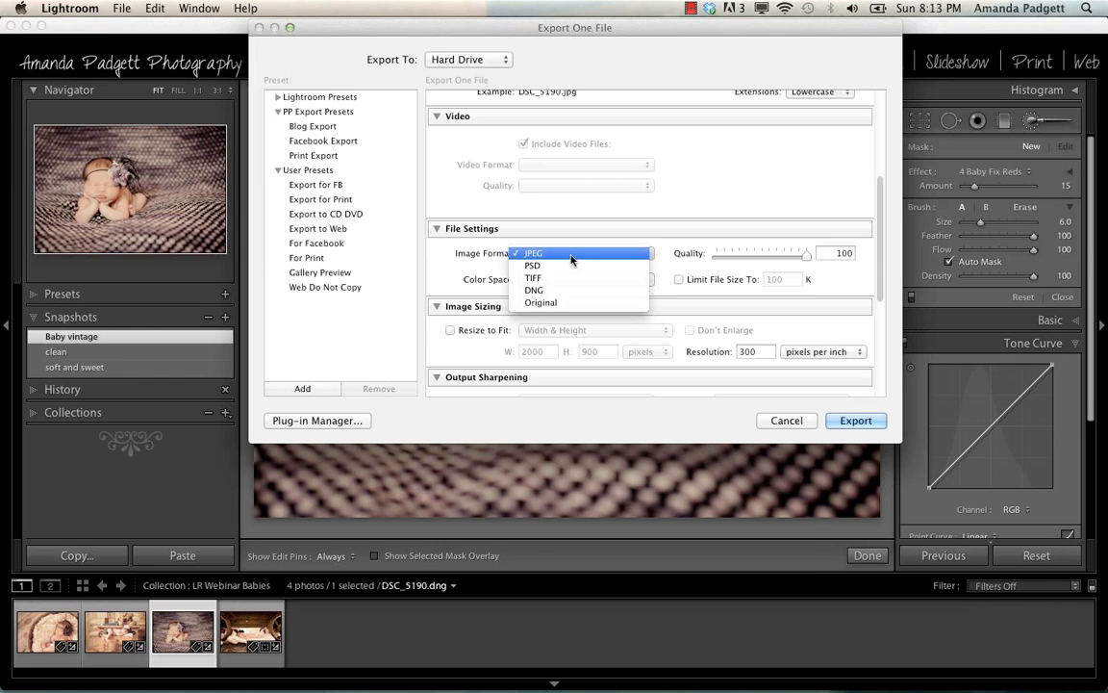
left_click(571, 254)
scroll(466, 304, "down", 1)
left_click(465, 304)
left_click(521, 325)
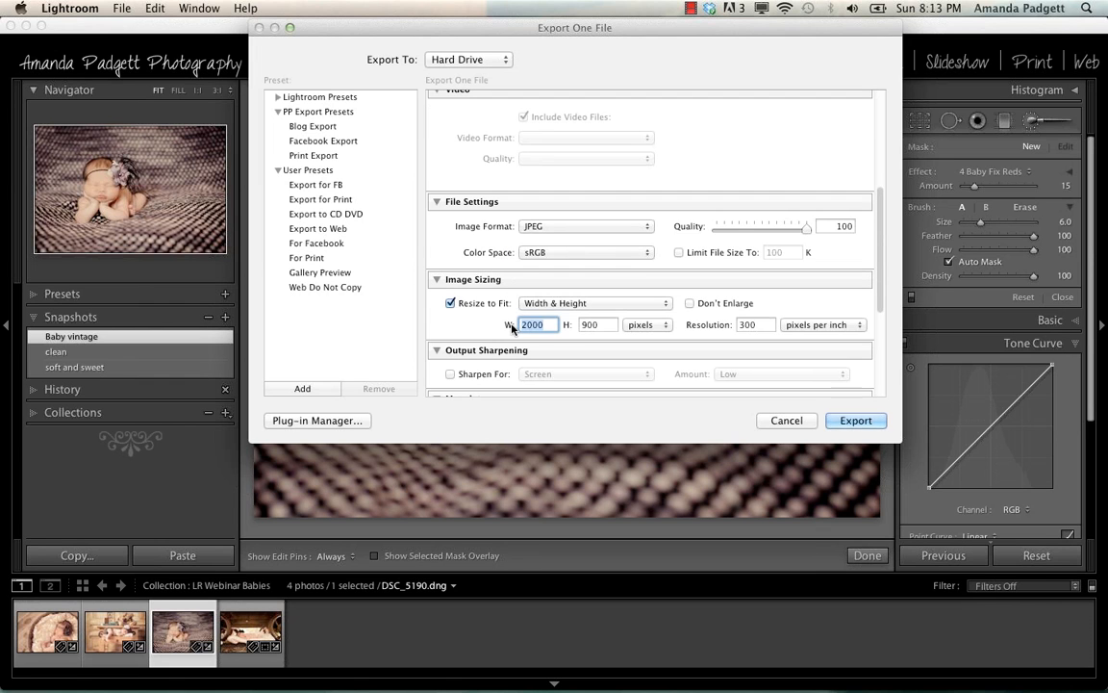
type("600")
left_click(747, 326)
type("72")
Enable output sharpening for Screen at the Low amount and export the photo.
scroll(712, 333, "down", 1)
scroll(712, 333, "down", 1)
left_click(450, 303)
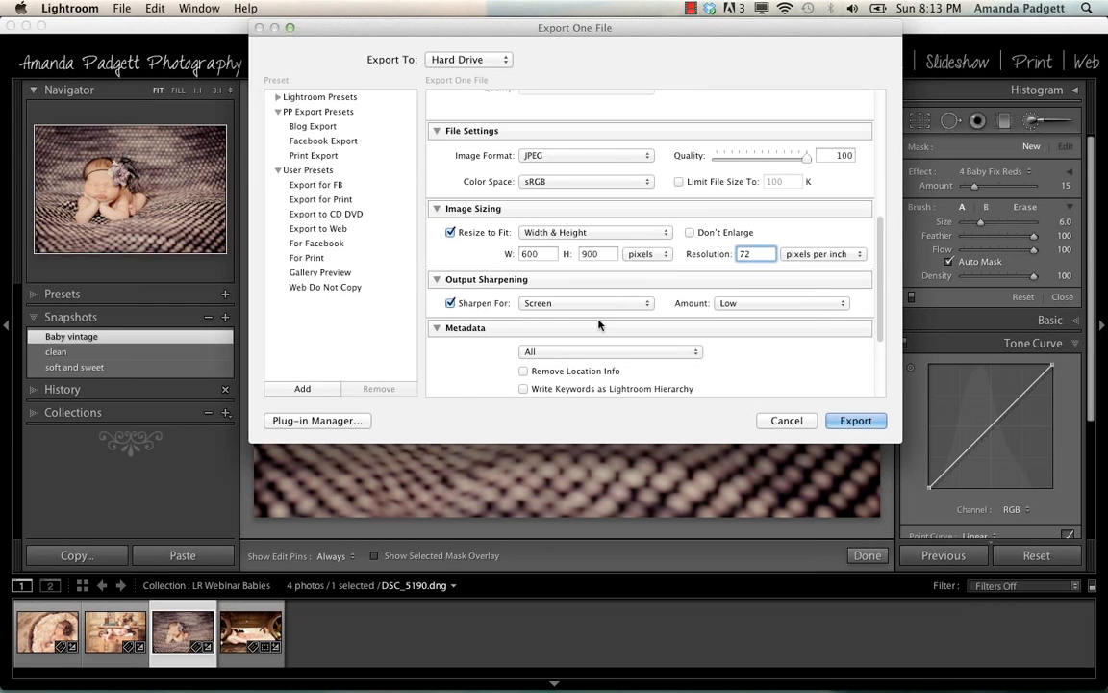
scroll(599, 325, "down", 2)
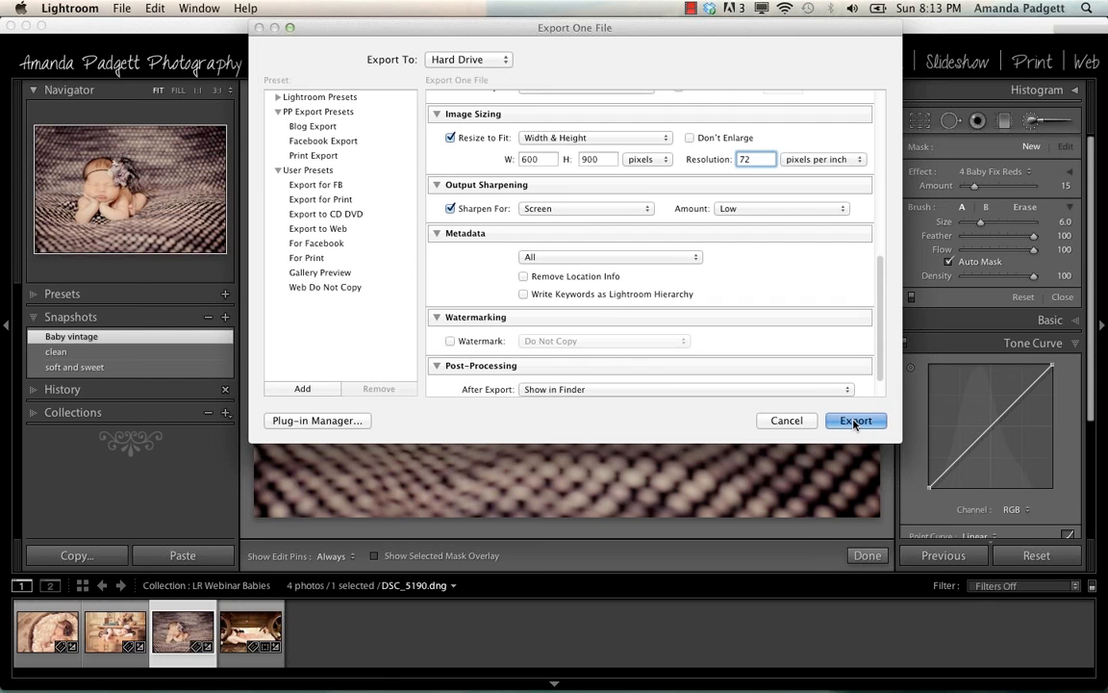
left_click(855, 421)
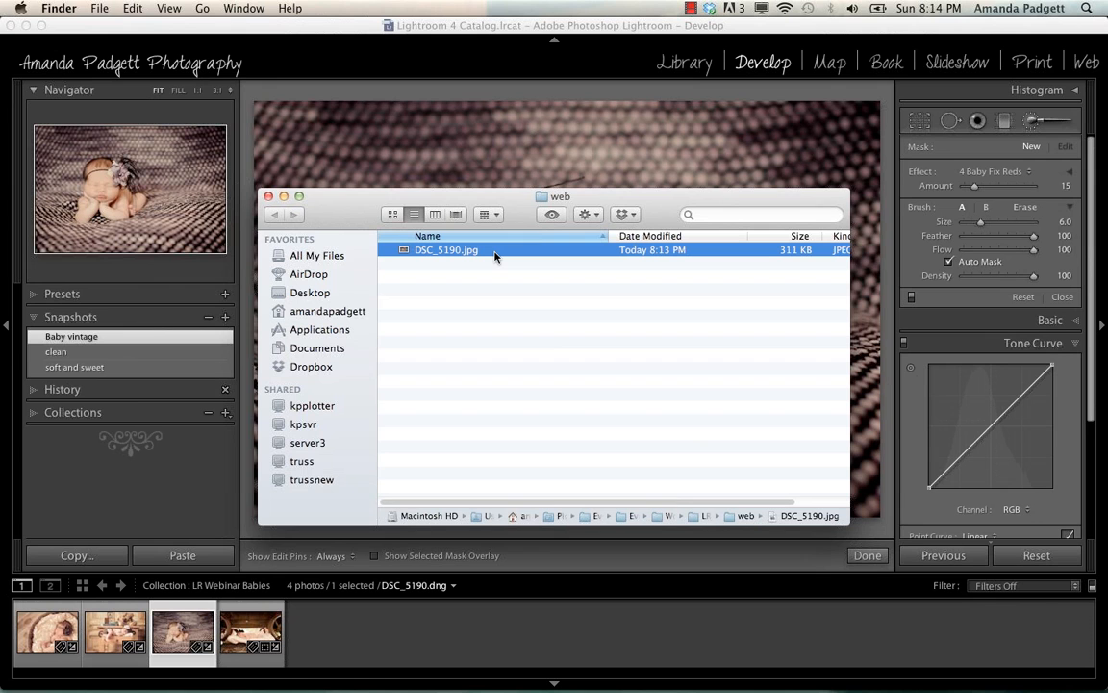
Open the exported DSC_5190.jpg to check it, and close both the image and the web folder window.
double_click(495, 257)
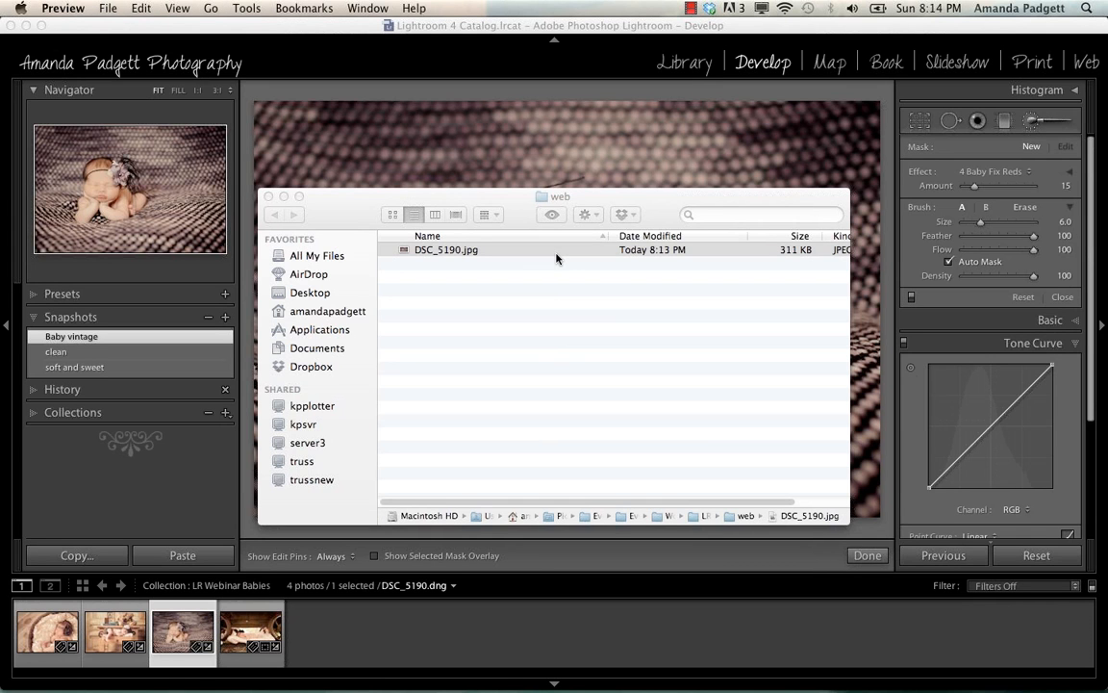
left_click(470, 250)
left_click(473, 250)
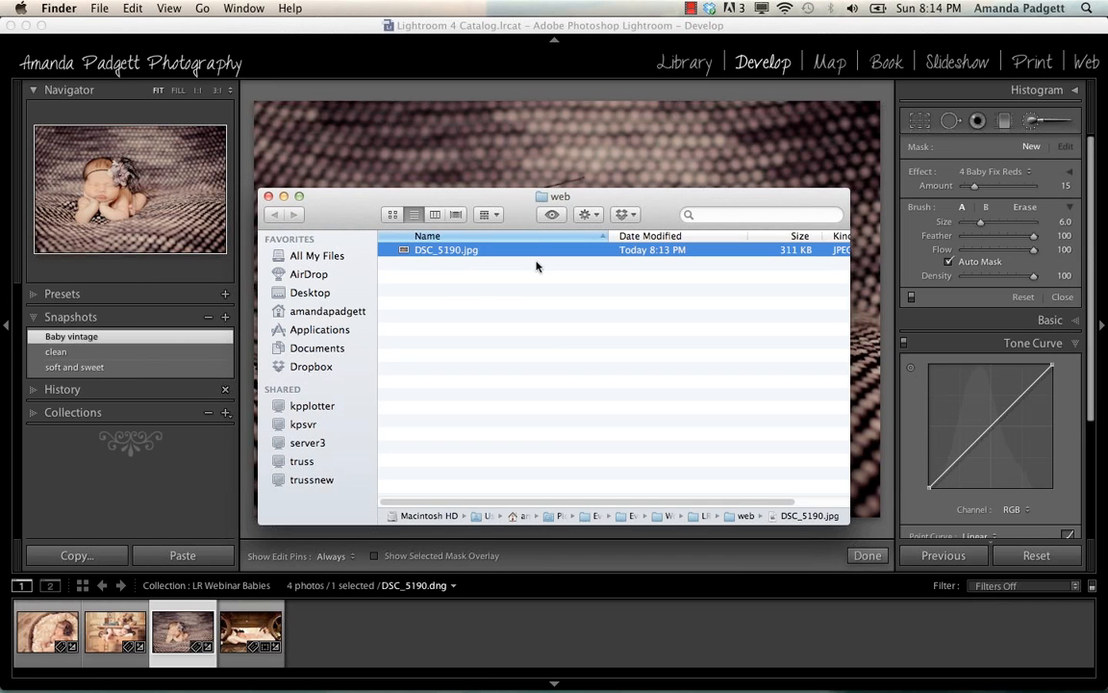
double_click(538, 253)
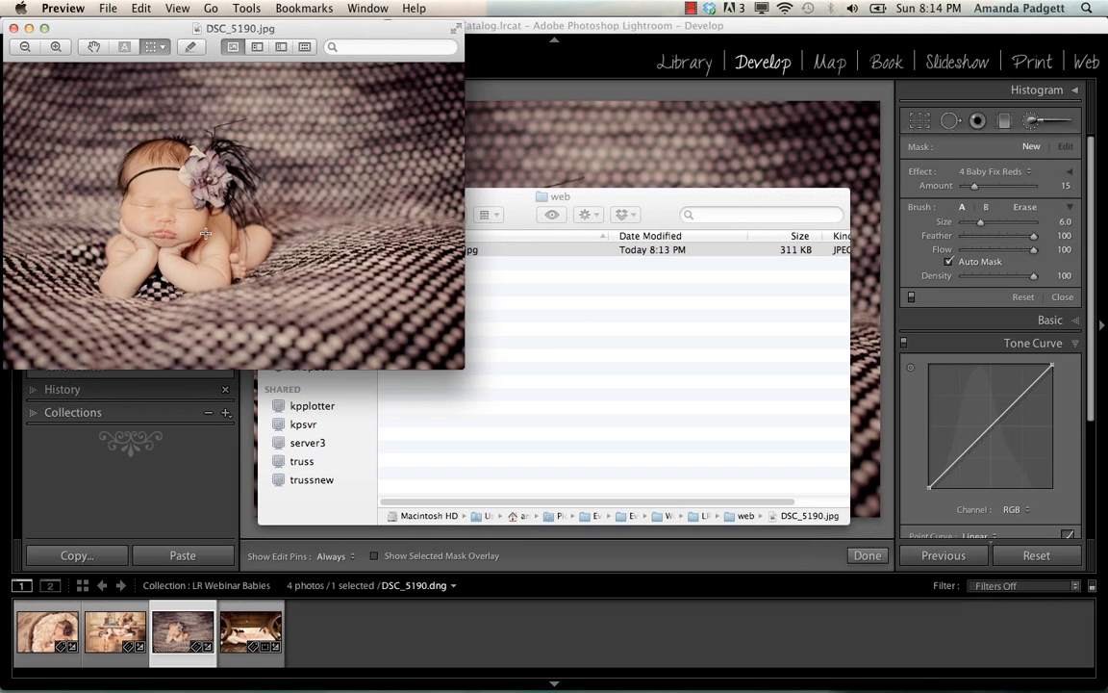
left_click(14, 29)
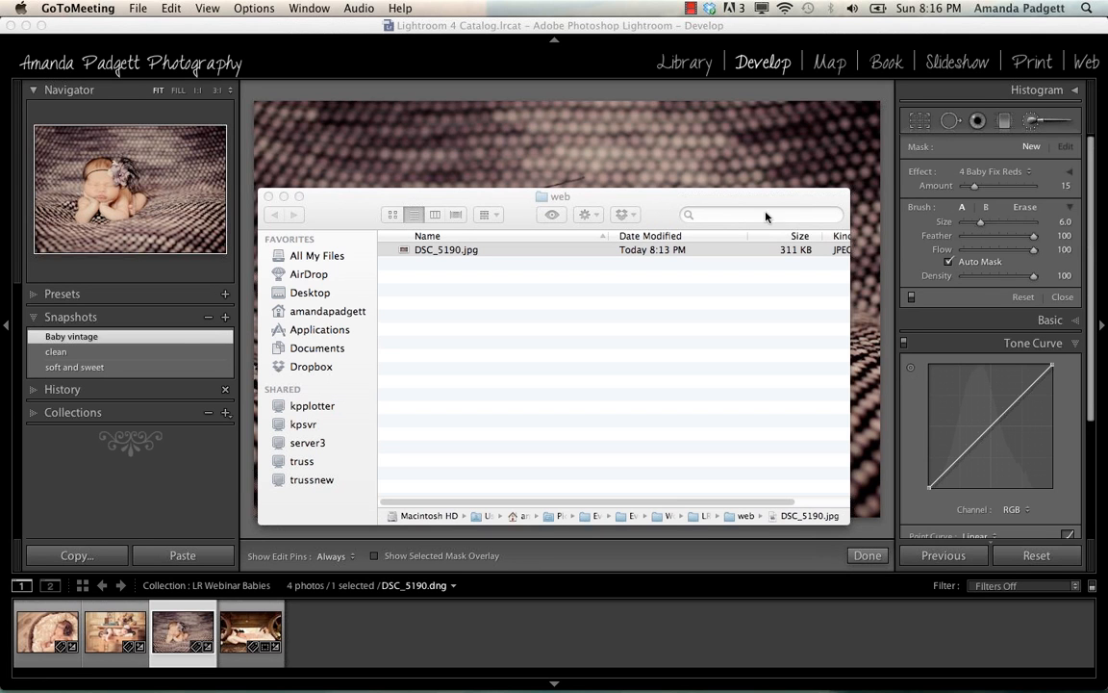
left_click(951, 262)
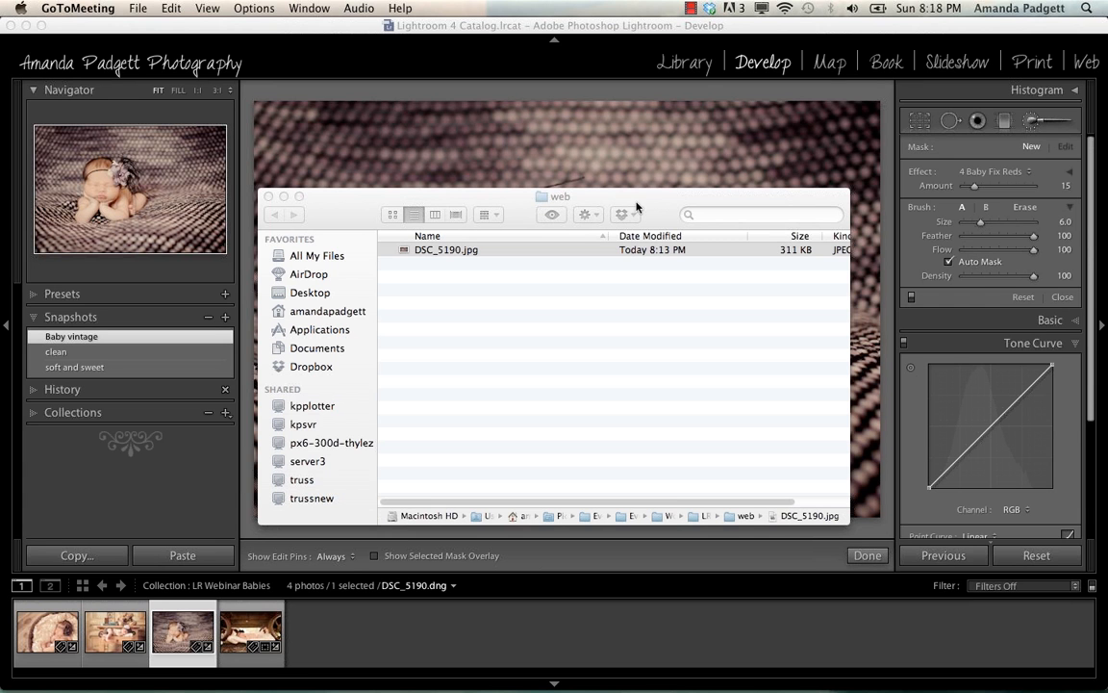
left_click(269, 195)
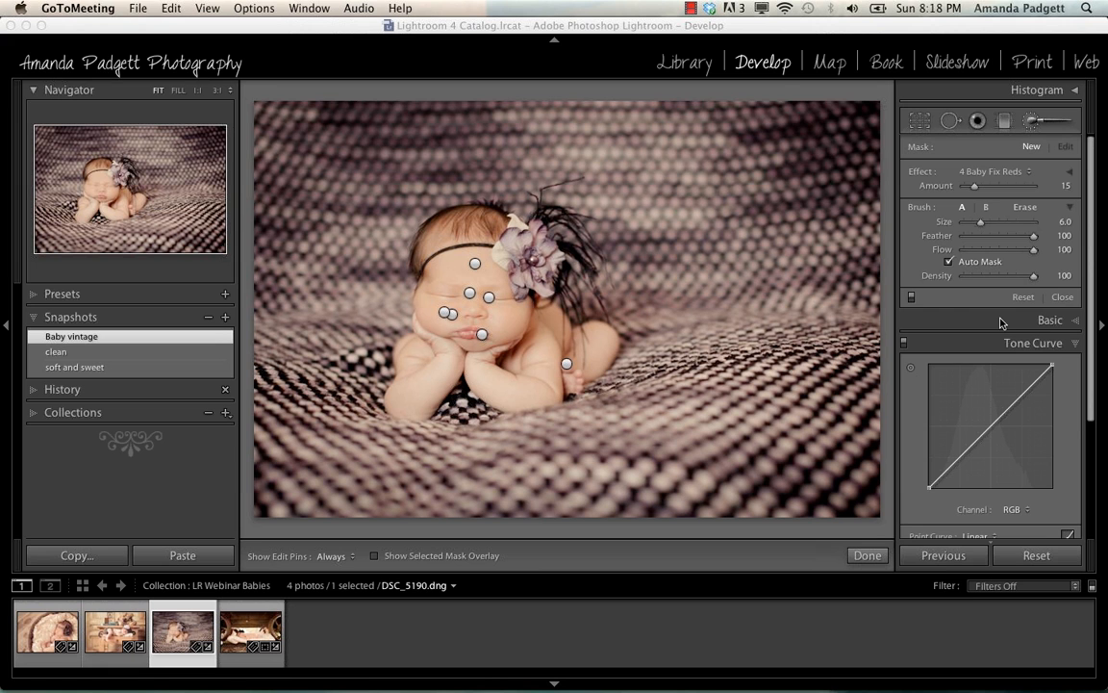
Apply the clean snapshot to DSC_5190.dng and show the HSL adjustments with the Tone Curve settings collapsed.
left_click(1074, 348)
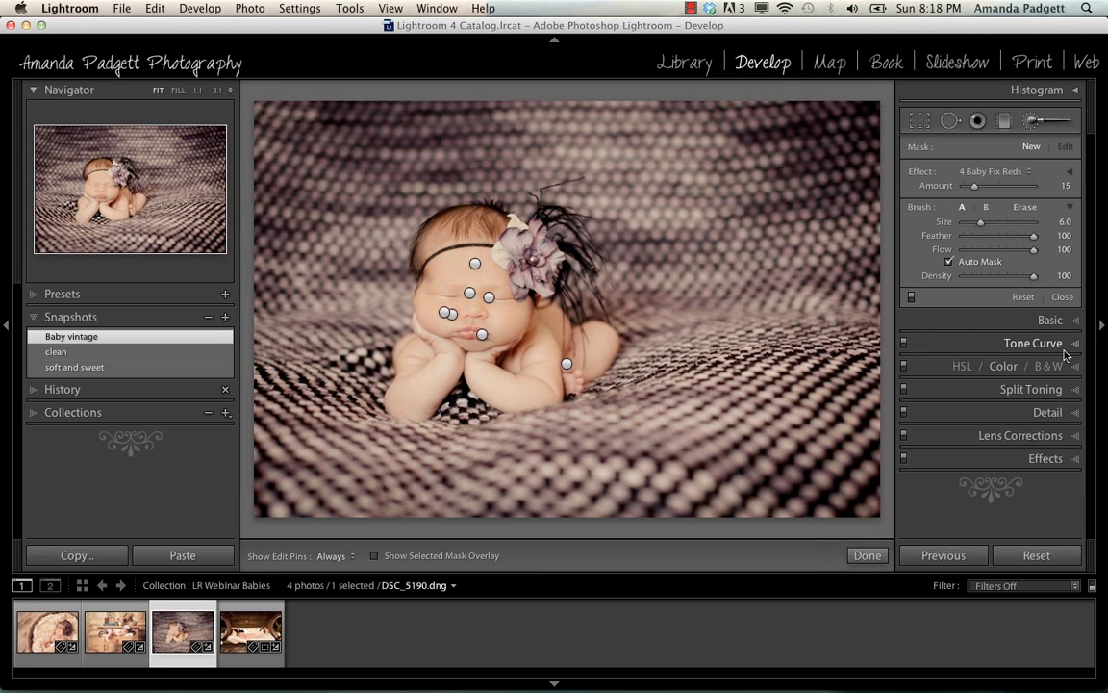
left_click(152, 352)
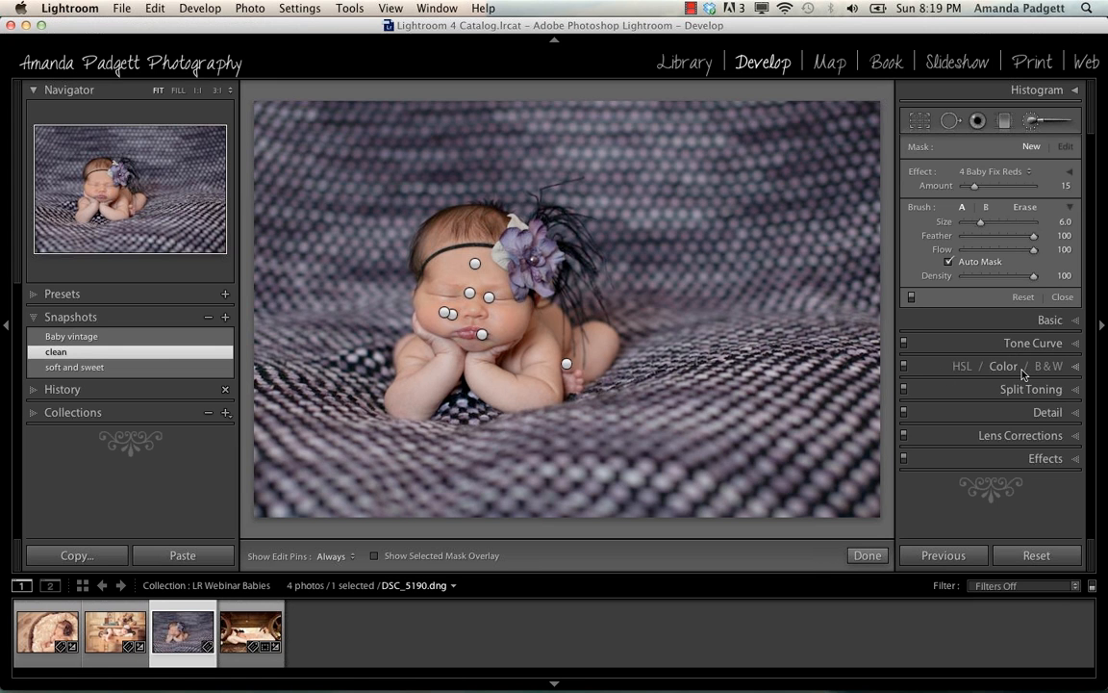
left_click(948, 372)
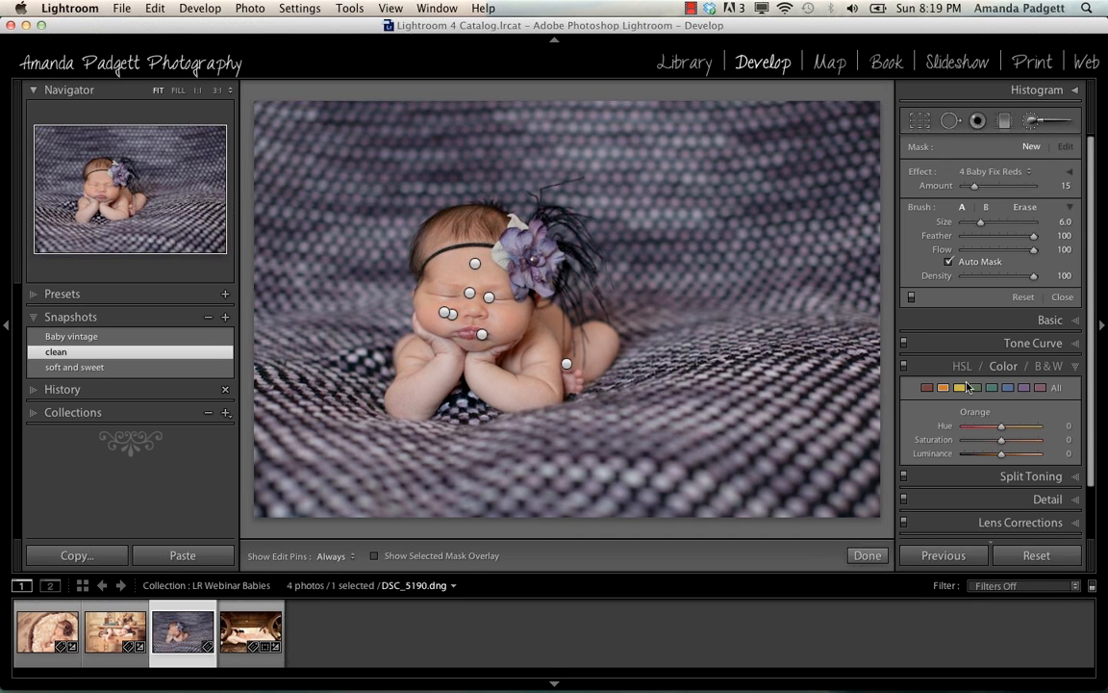
left_click(961, 368)
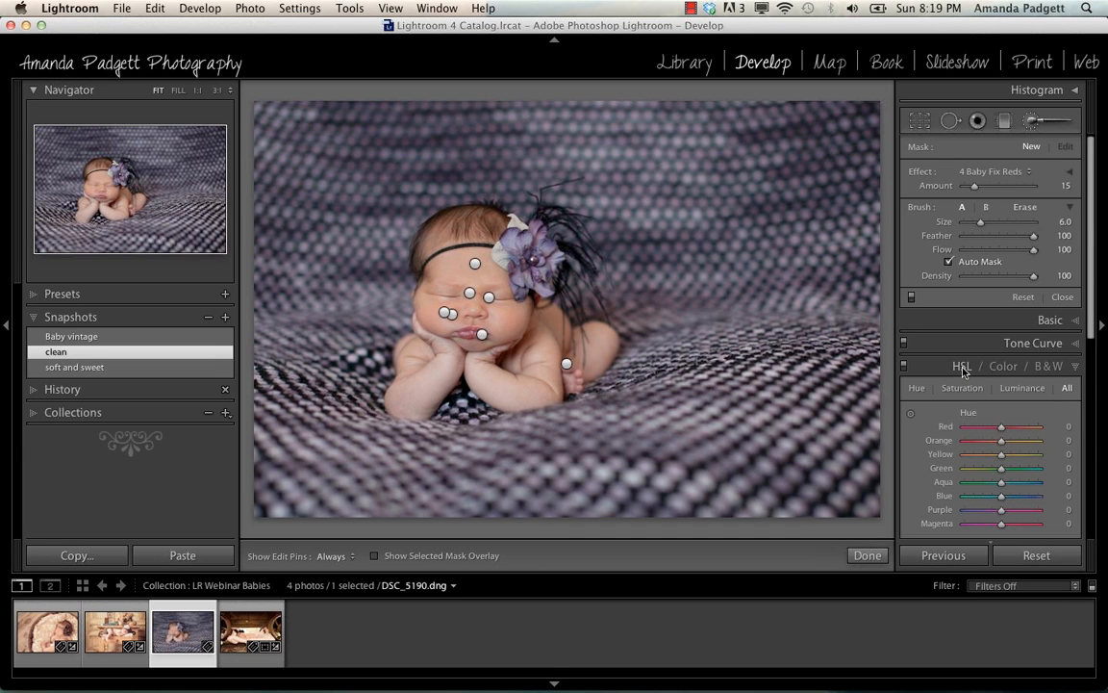
Examine the HSL Hue, Saturation and Luminance sliders and the matching per-color controls, ending on the Hue sliders.
scroll(1015, 443, "down", 3)
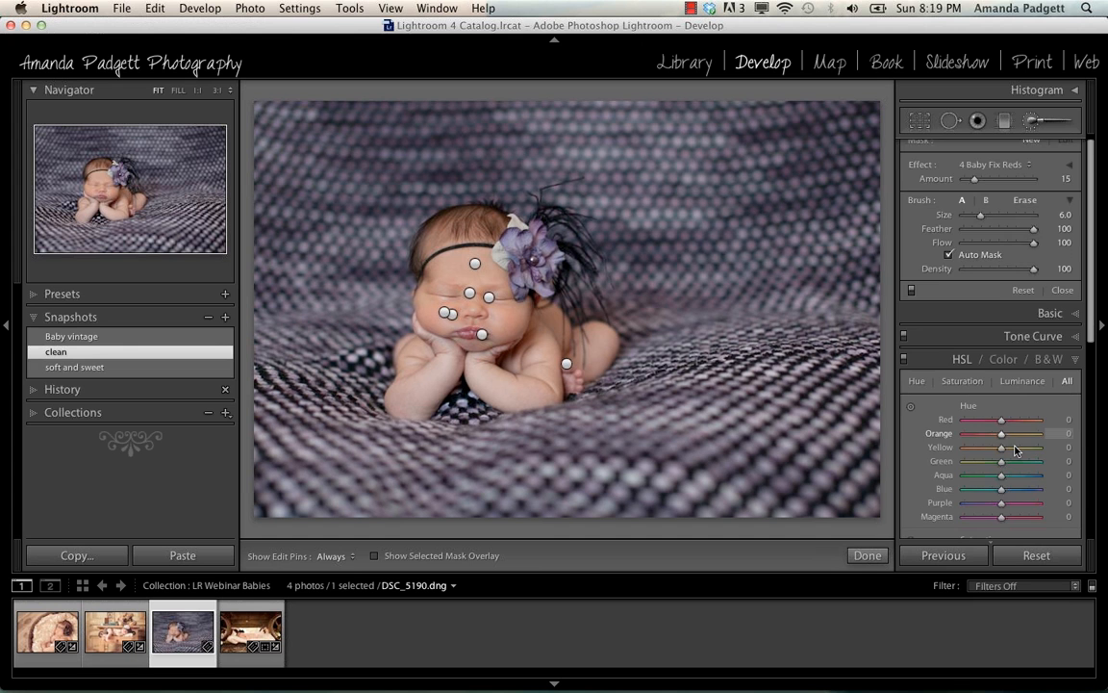
scroll(1015, 451, "down", 8)
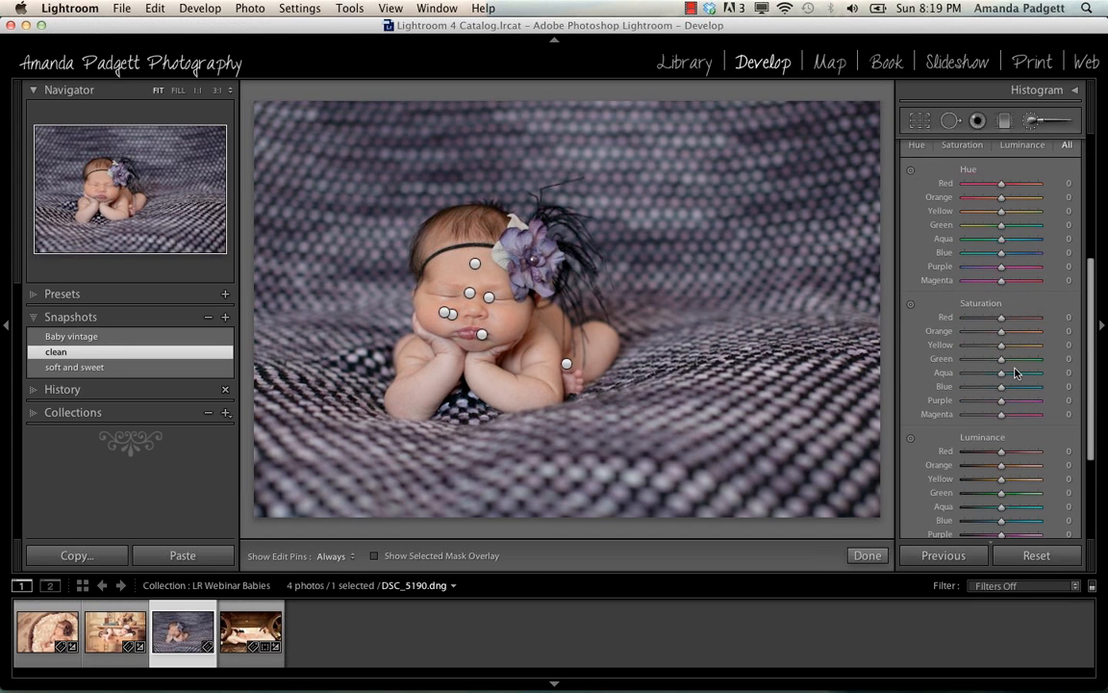
left_click(962, 174)
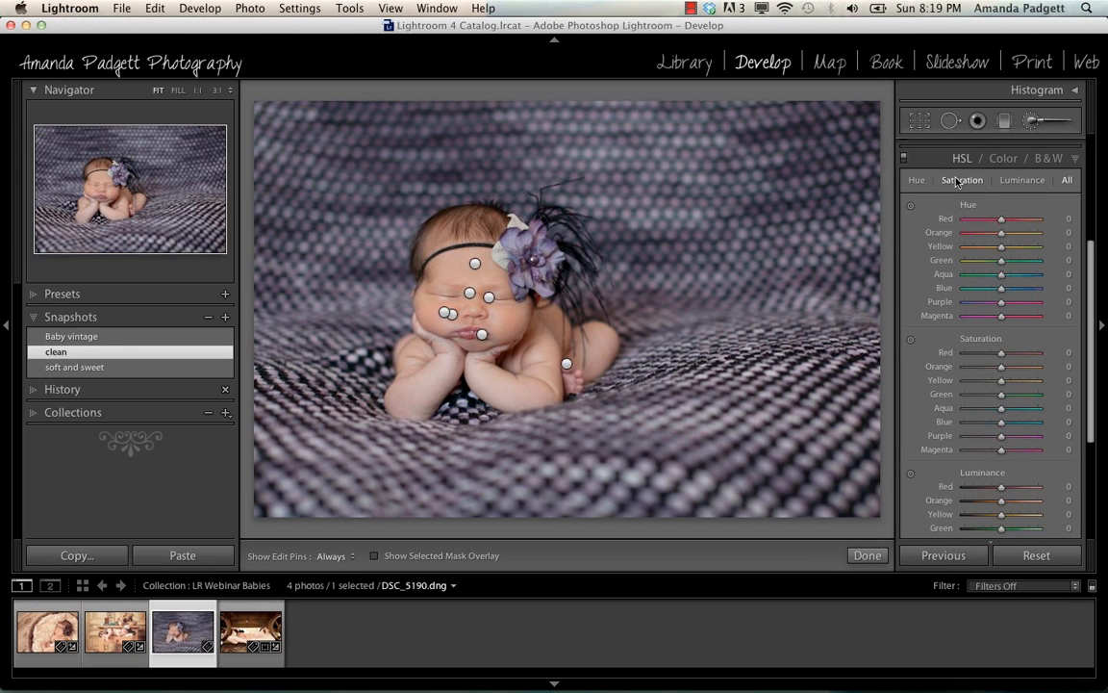
left_click(917, 261)
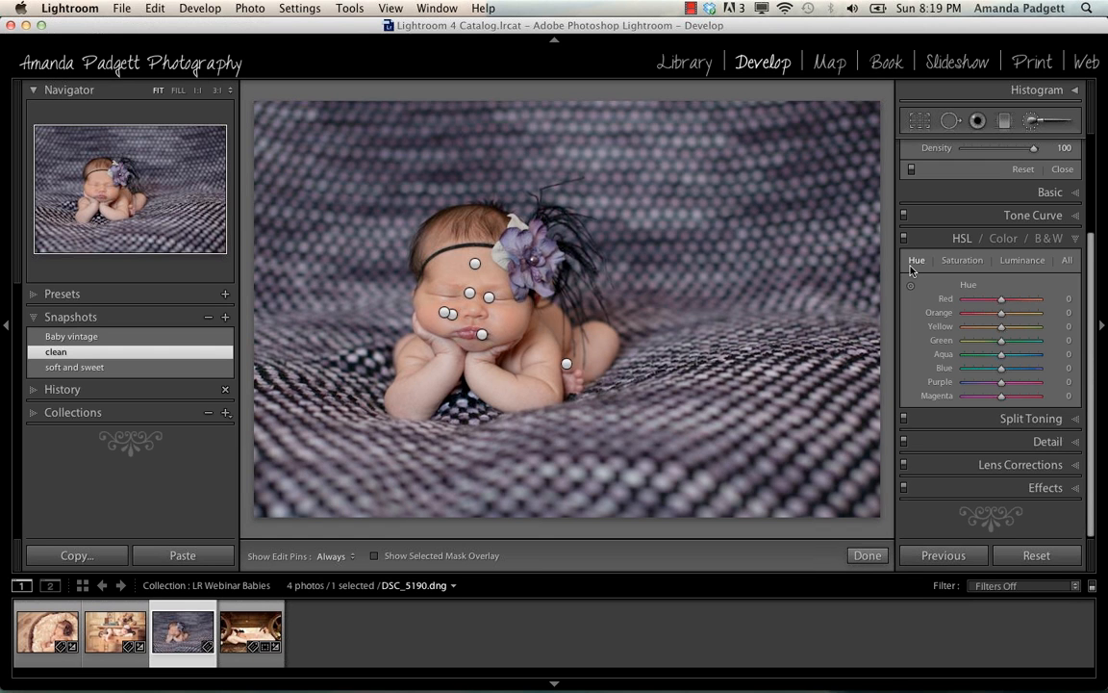
left_click(963, 261)
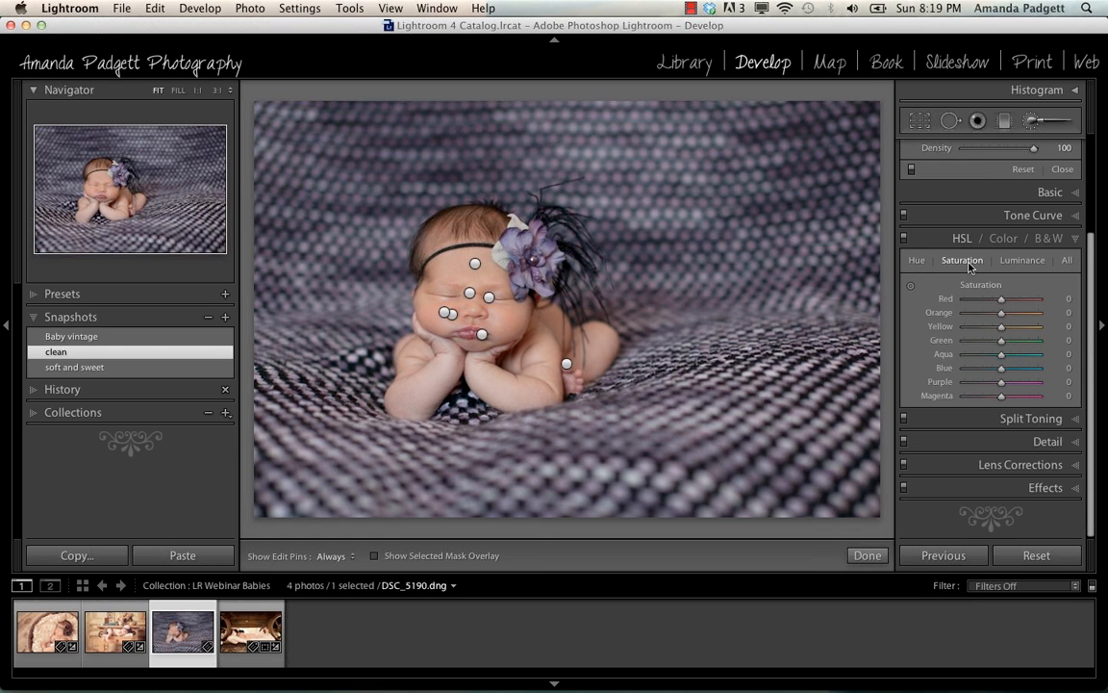
left_click(1020, 261)
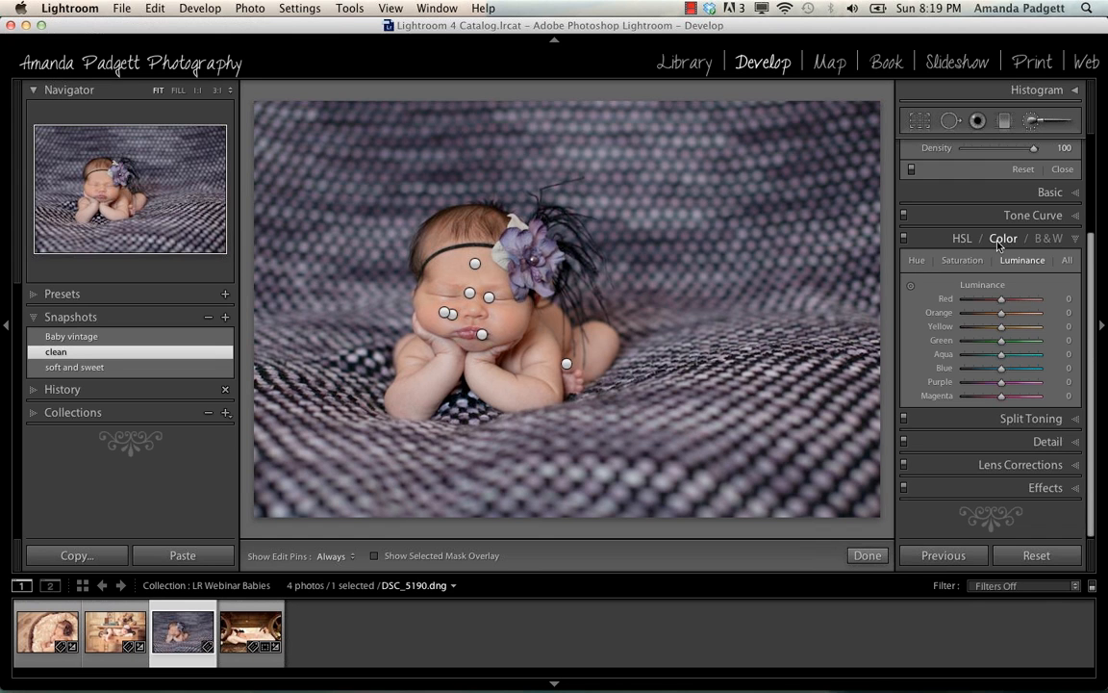
left_click(1000, 240)
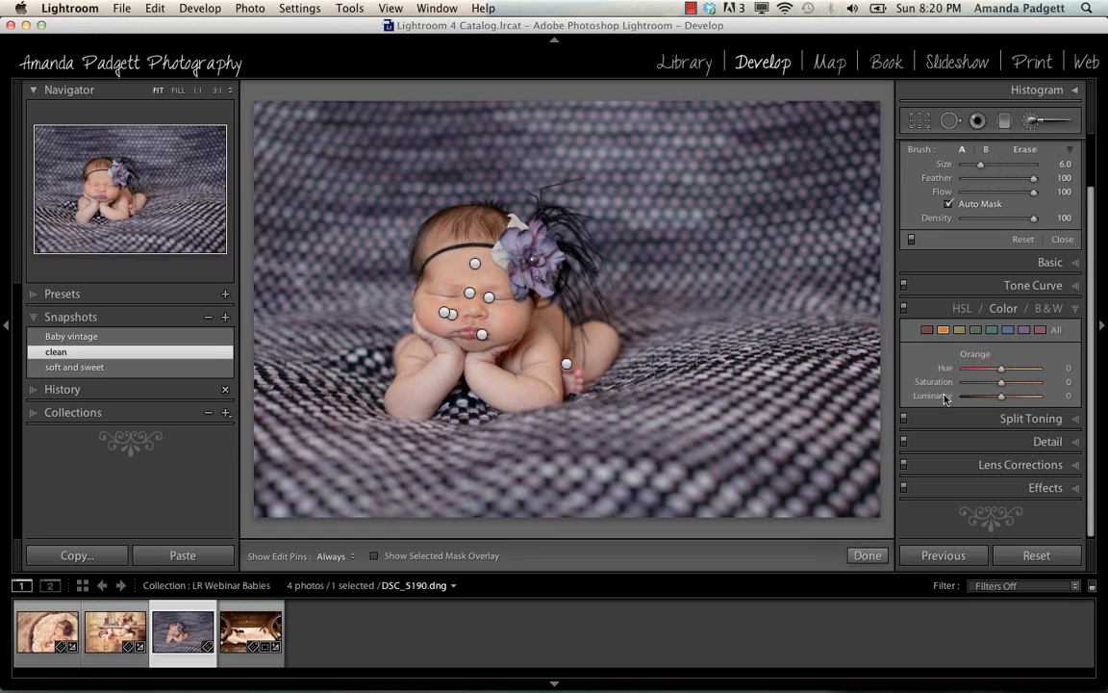
left_click(975, 329)
left_click(962, 310)
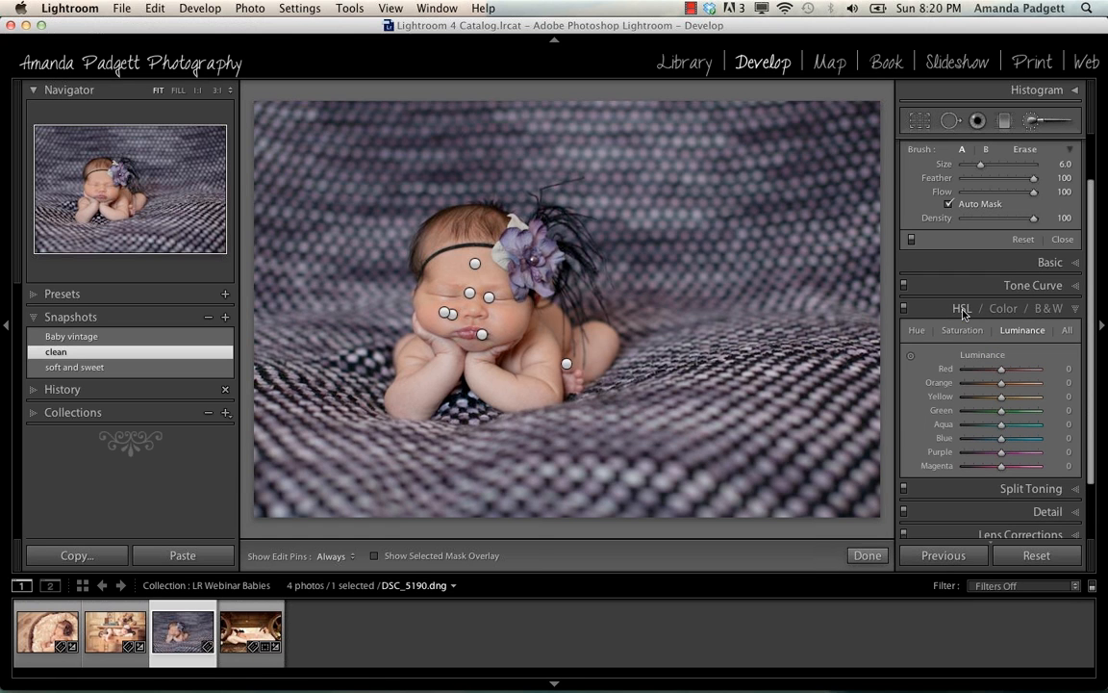
left_click(916, 331)
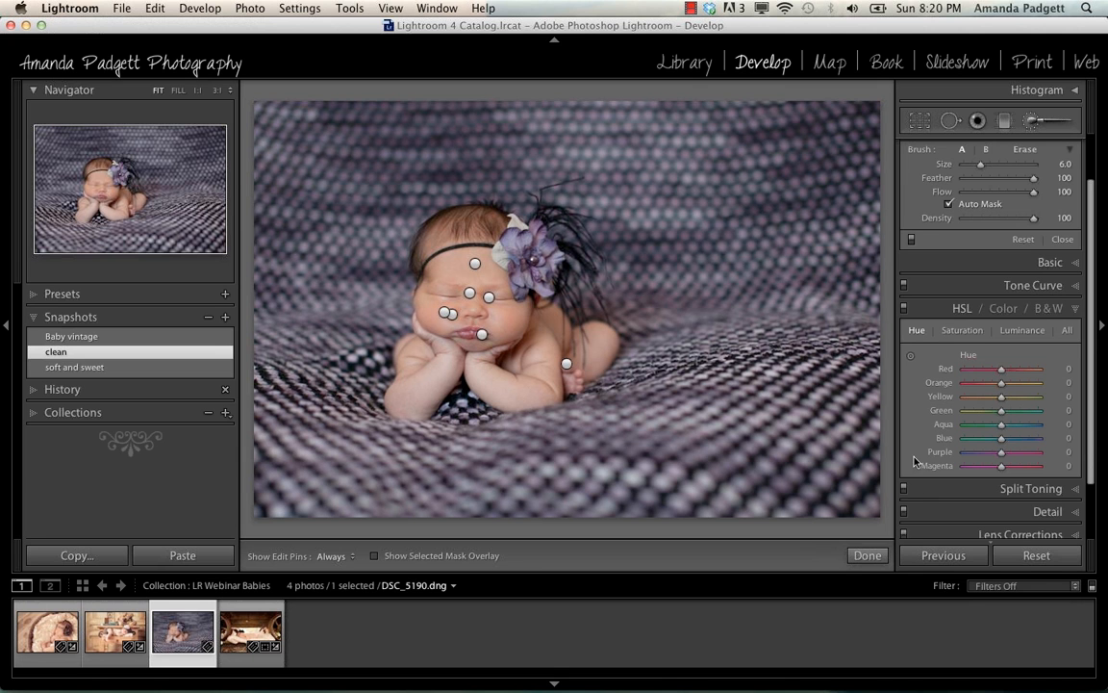
Finish the Adjustment Brush session and set the Orange hue to -3, trying stronger shifts on the baby's skin tones first.
left_click(866, 555)
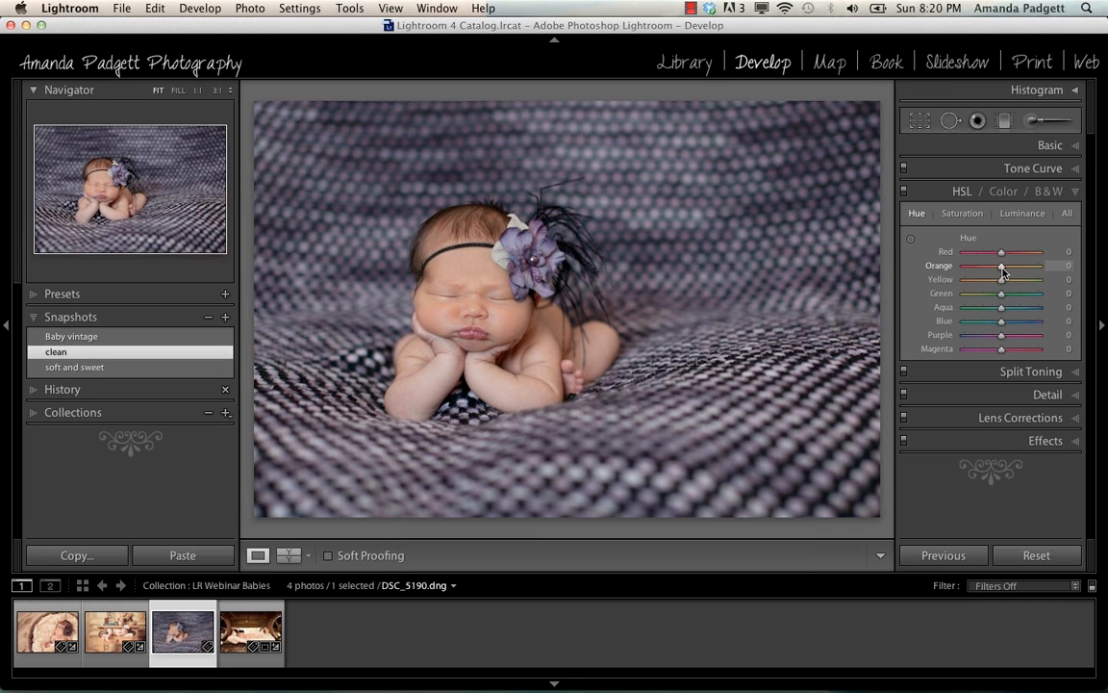
left_click_drag(1002, 268, 1026, 268)
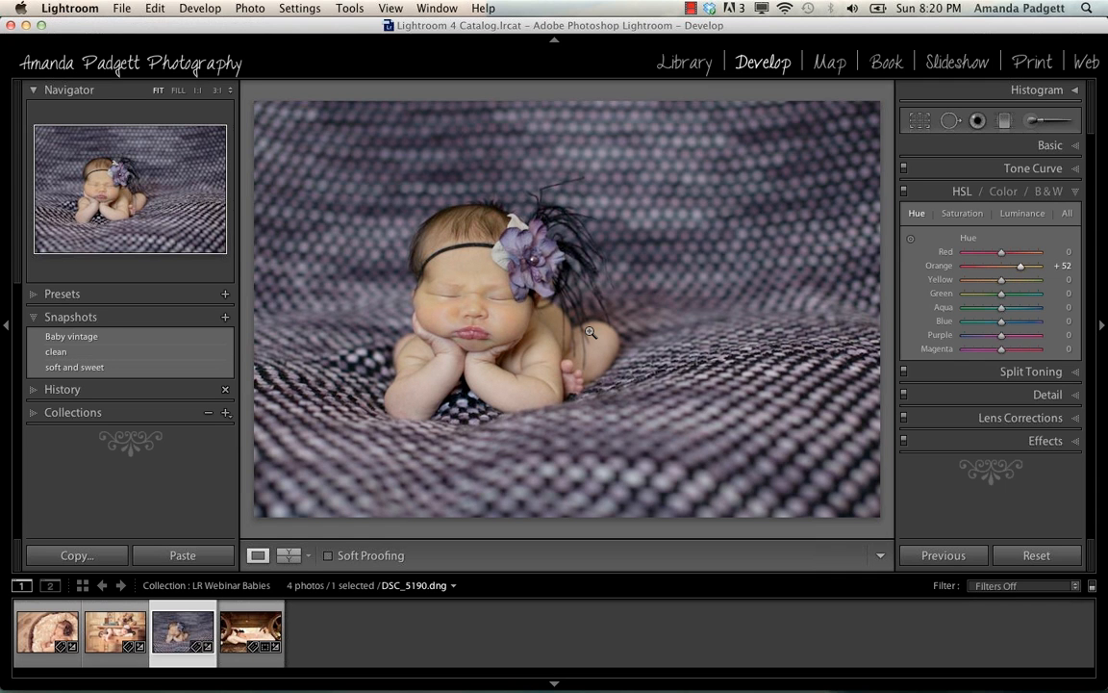
mouse_move(1020, 266)
left_mouse_down()
mouse_move(985, 271)
mouse_move(1003, 274)
left_mouse_up()
left_click_drag(1000, 272, 1008, 272)
left_click_drag(1009, 272, 1000, 275)
left_click_drag(1001, 274, 999, 273)
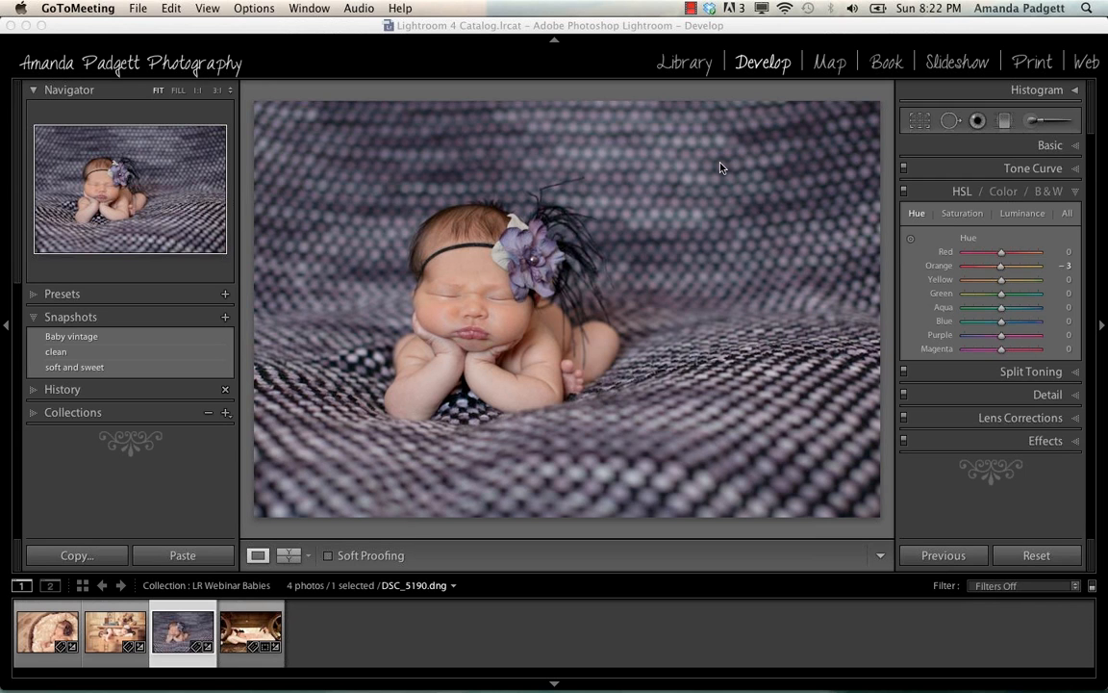
Show the list of develop presets and collapse the DreamyBabyLR4RAW preset folder.
left_click(241, 28)
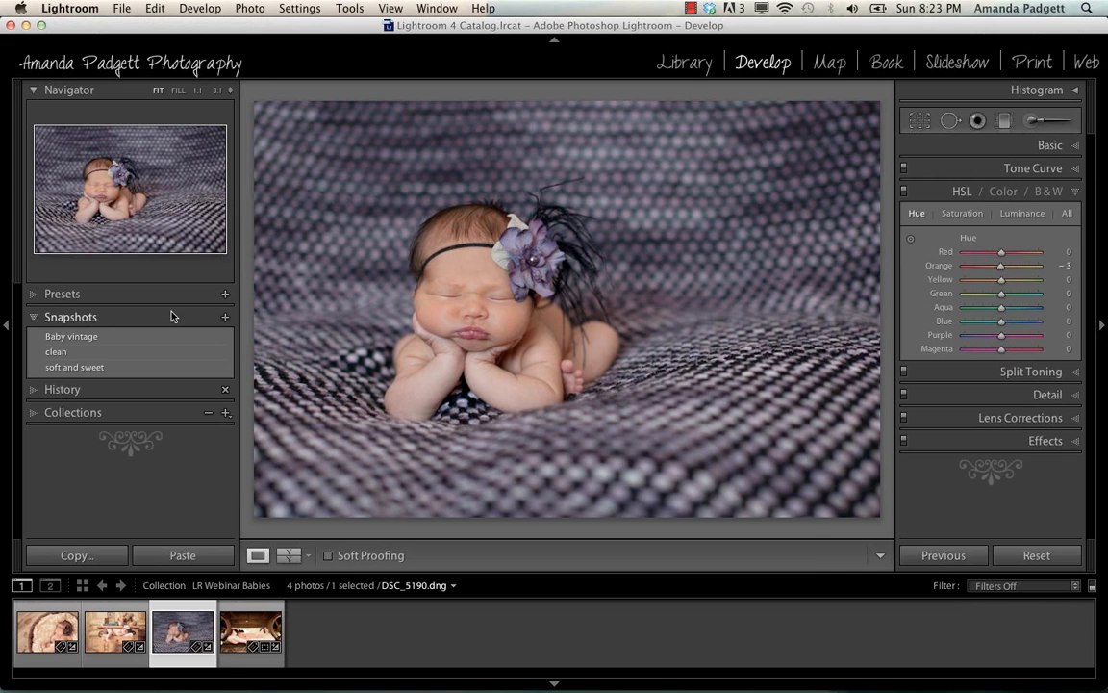
left_click(34, 296)
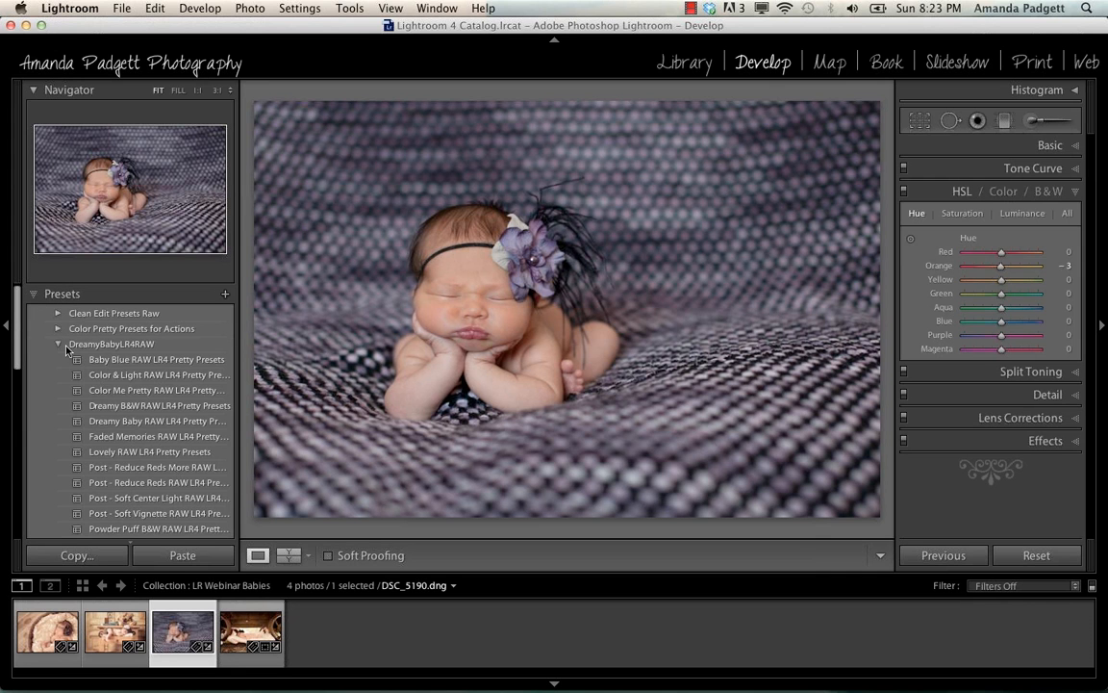
left_click(58, 346)
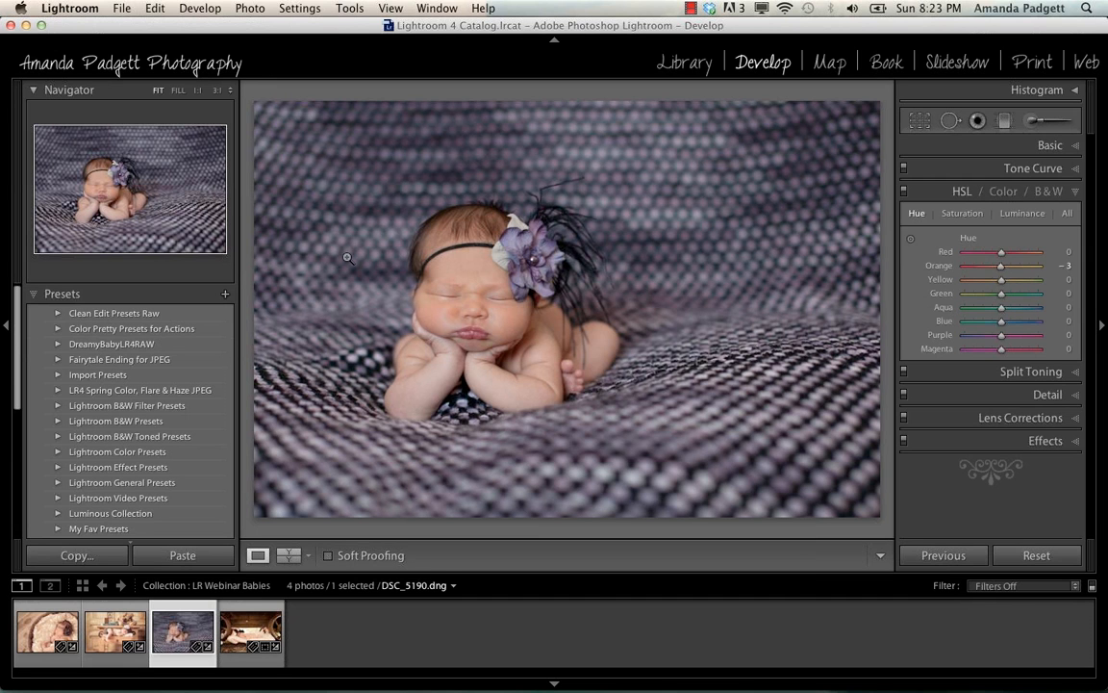
left_click(925, 280)
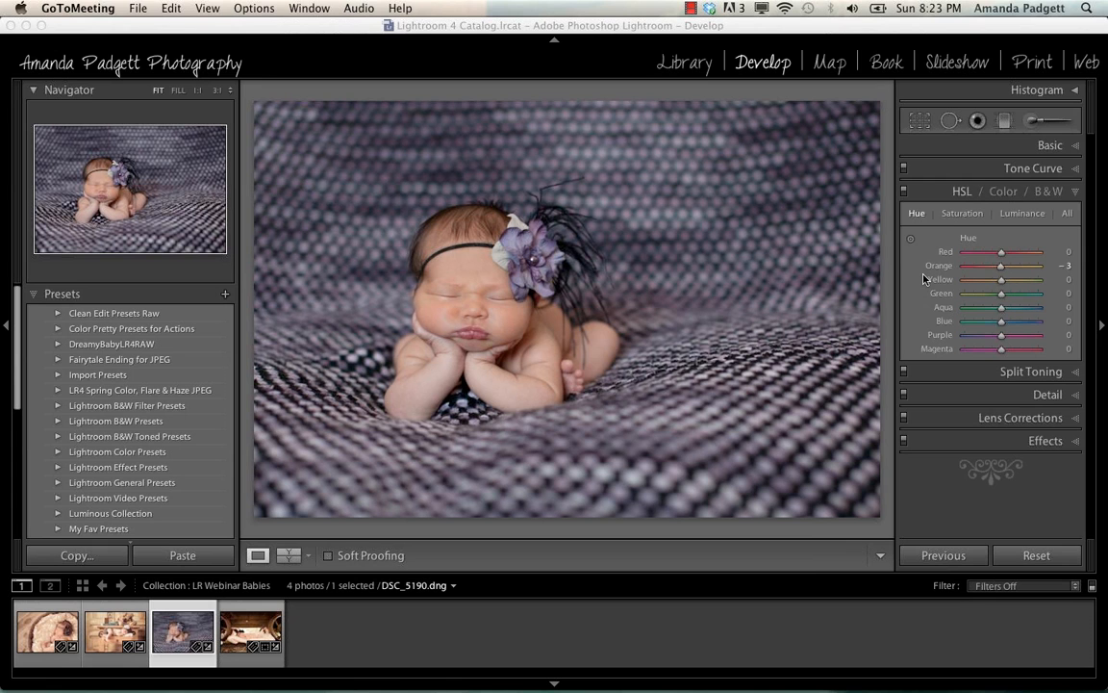
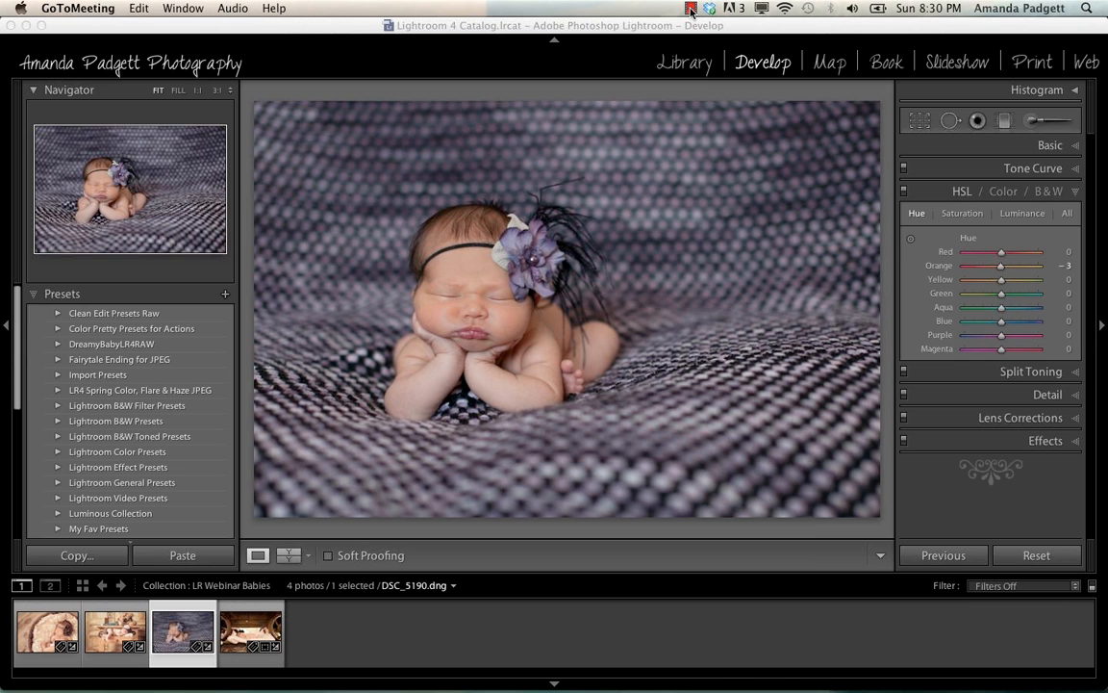
left_click(691, 8)
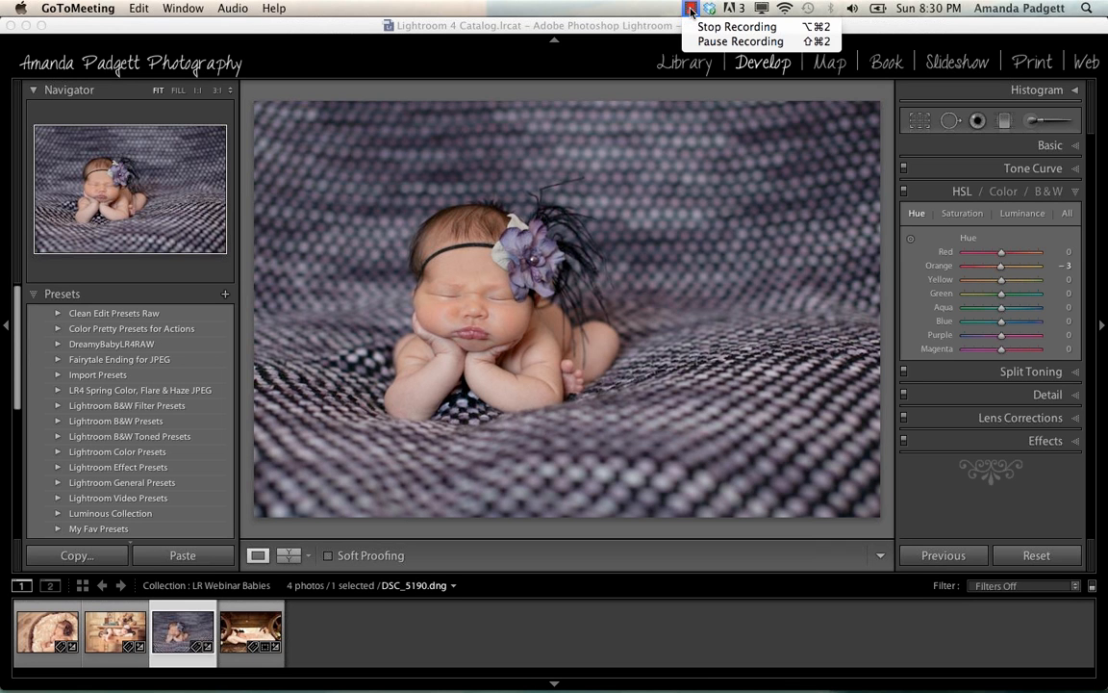
left_click(722, 26)
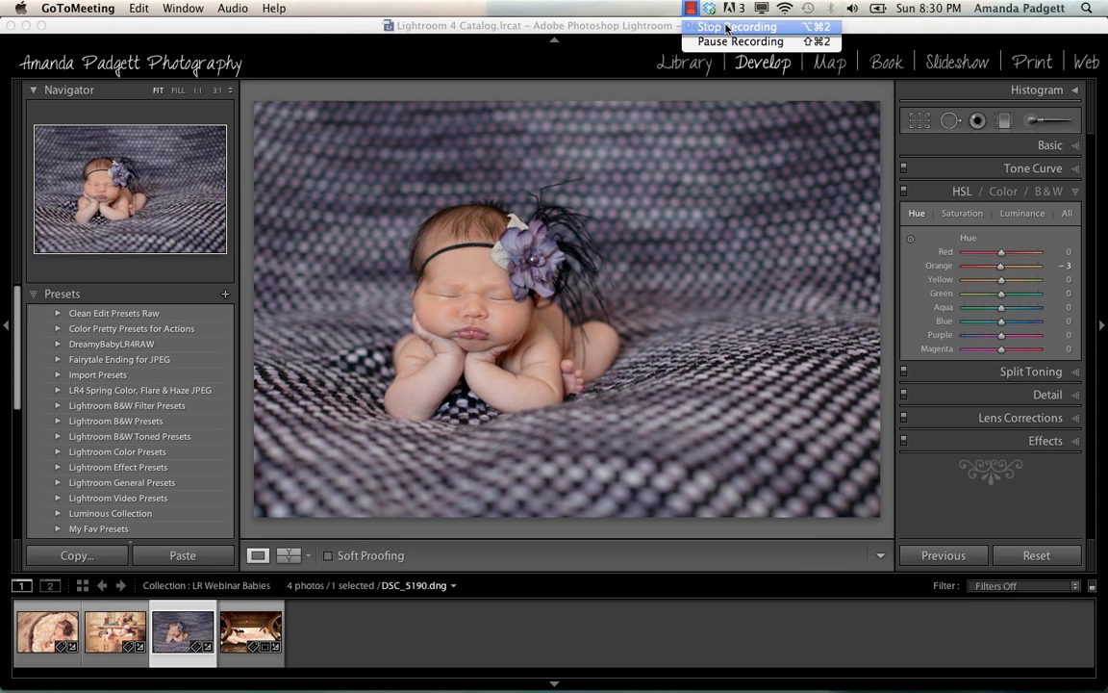